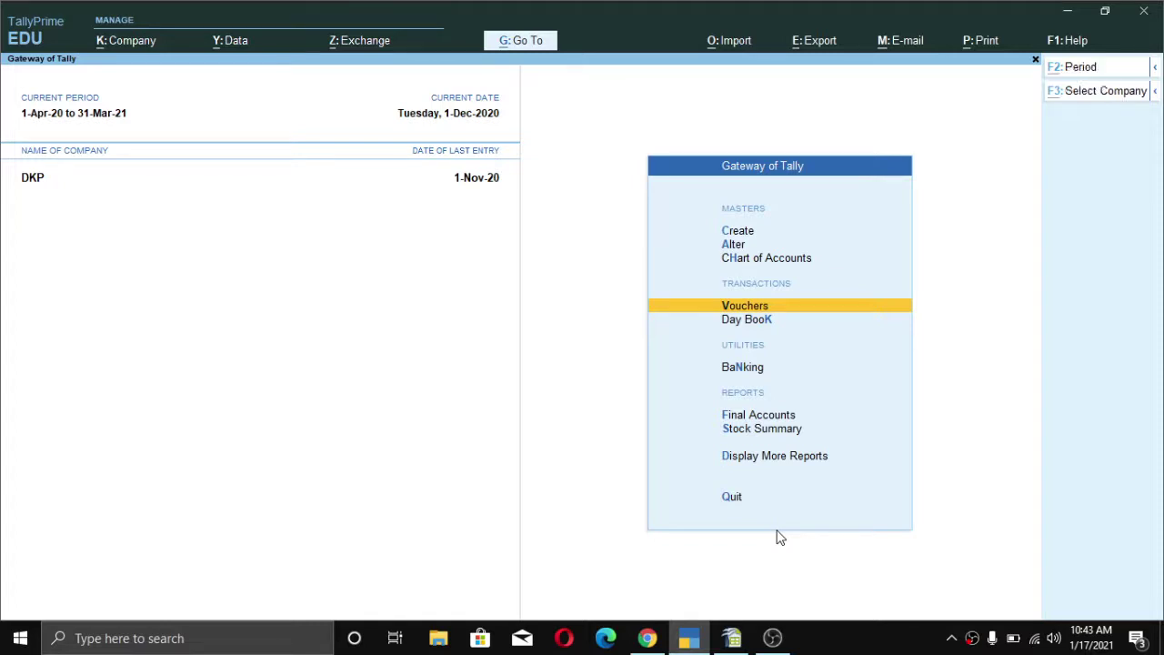
- Switch from TallyPrime to the HostBooks TDS rate chart in Chrome
{"action": "key", "text": "alt+Tab"}
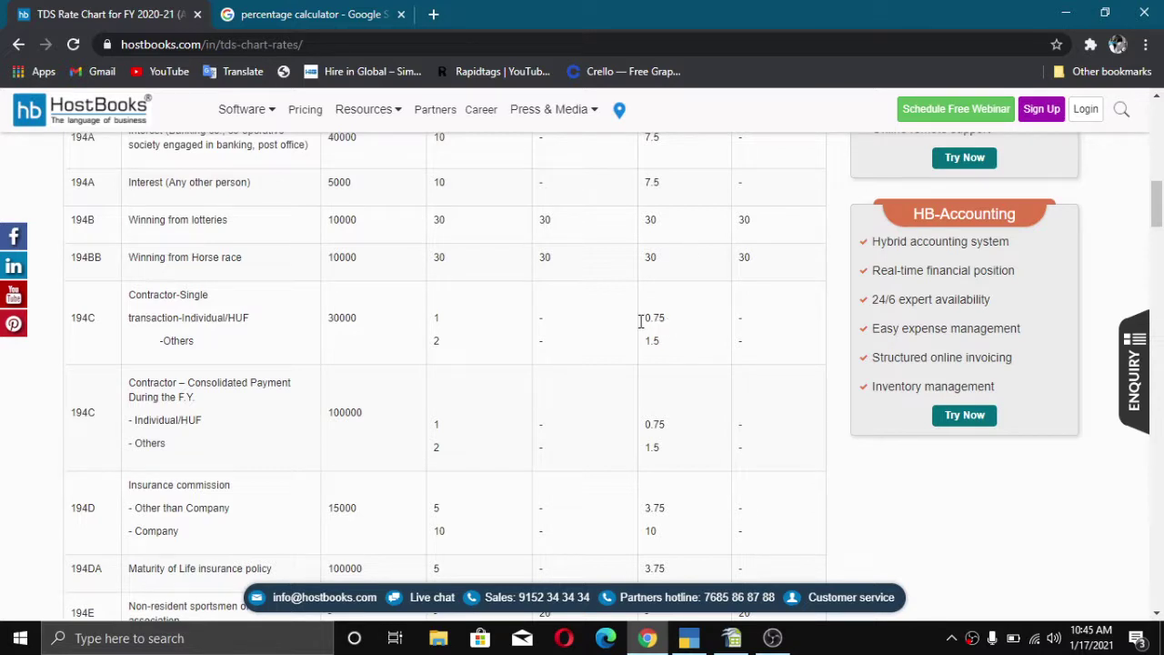
{"action": "left_click_drag", "start_coordinate": [666, 318], "coordinate": [618, 330]}
{"action": "left_click", "coordinate": [257, 324]}
{"action": "left_click_drag", "start_coordinate": [170, 345], "coordinate": [213, 351]}
{"action": "left_click", "coordinate": [173, 343]}
- Check the 194C 1.5 rate and 100000 consolidated limit on the chart, then return to TallyPrime
{"action": "left_click_drag", "start_coordinate": [675, 341], "coordinate": [641, 352]}
{"action": "left_click", "coordinate": [685, 340]}
{"action": "mouse_move", "coordinate": [368, 421]}
{"action": "left_mouse_down"}
{"action": "mouse_move", "coordinate": [317, 421]}
{"action": "mouse_move", "coordinate": [372, 418]}
{"action": "left_mouse_up"}
{"action": "left_click", "coordinate": [427, 450]}
{"action": "left_click", "coordinate": [687, 639]}
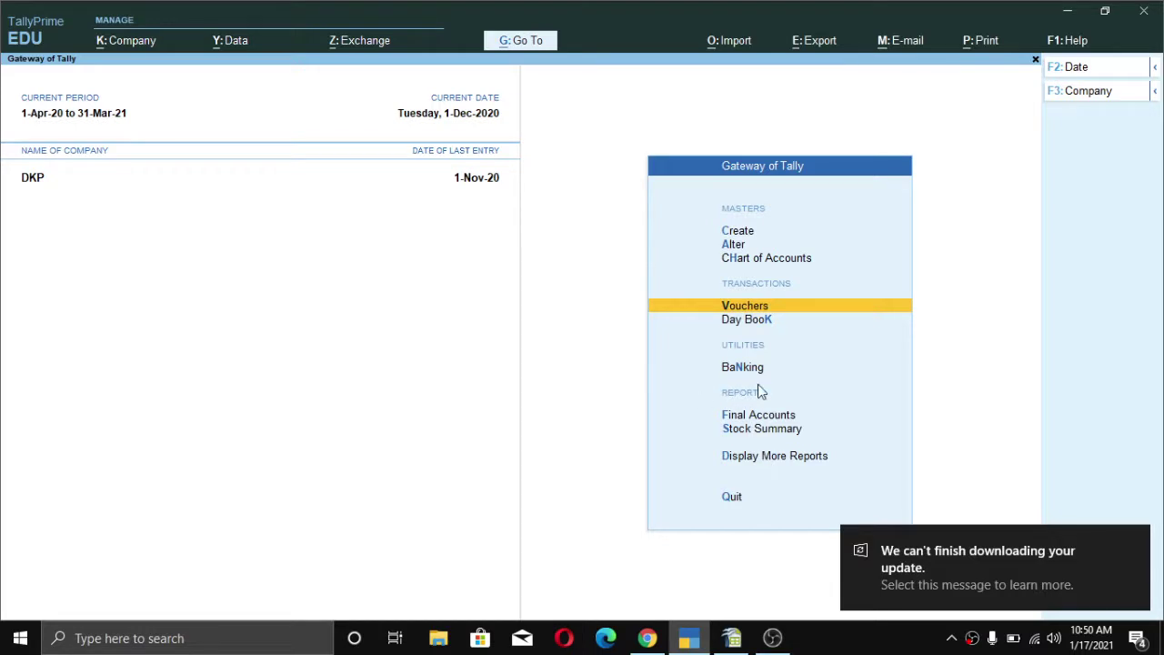
{"action": "key", "text": "ctrl"}
- In Company Features, keep the TDS deductor details, enable GST with Bihar as the state, and accept
{"action": "key", "text": "F11"}
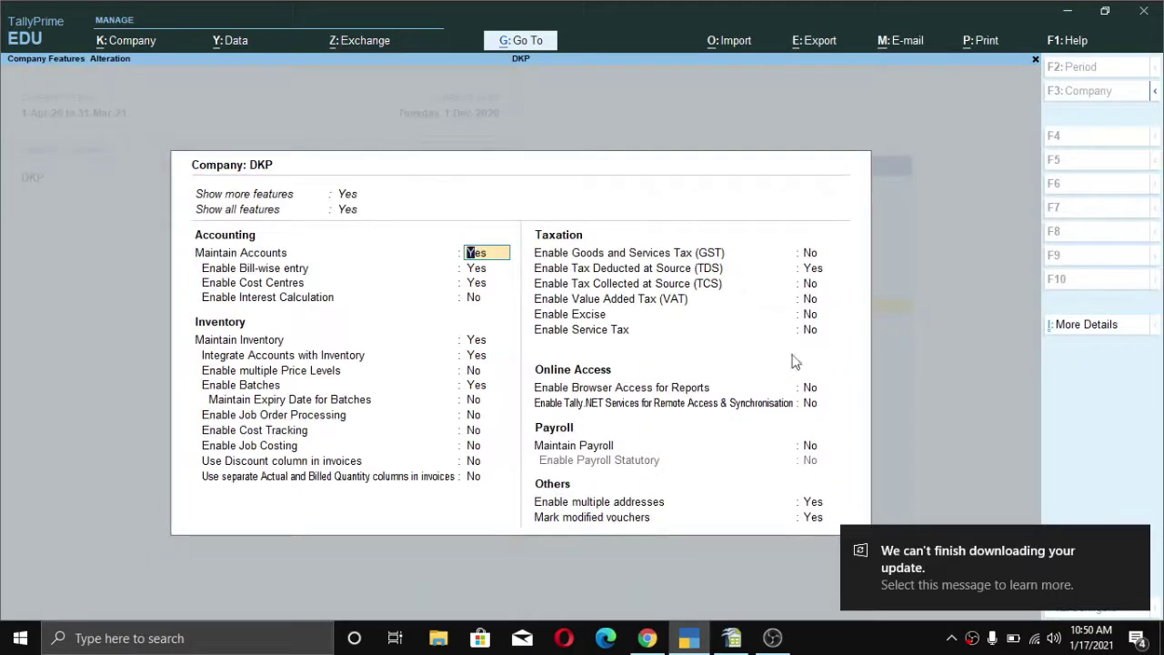
{"action": "left_click", "coordinate": [810, 271]}
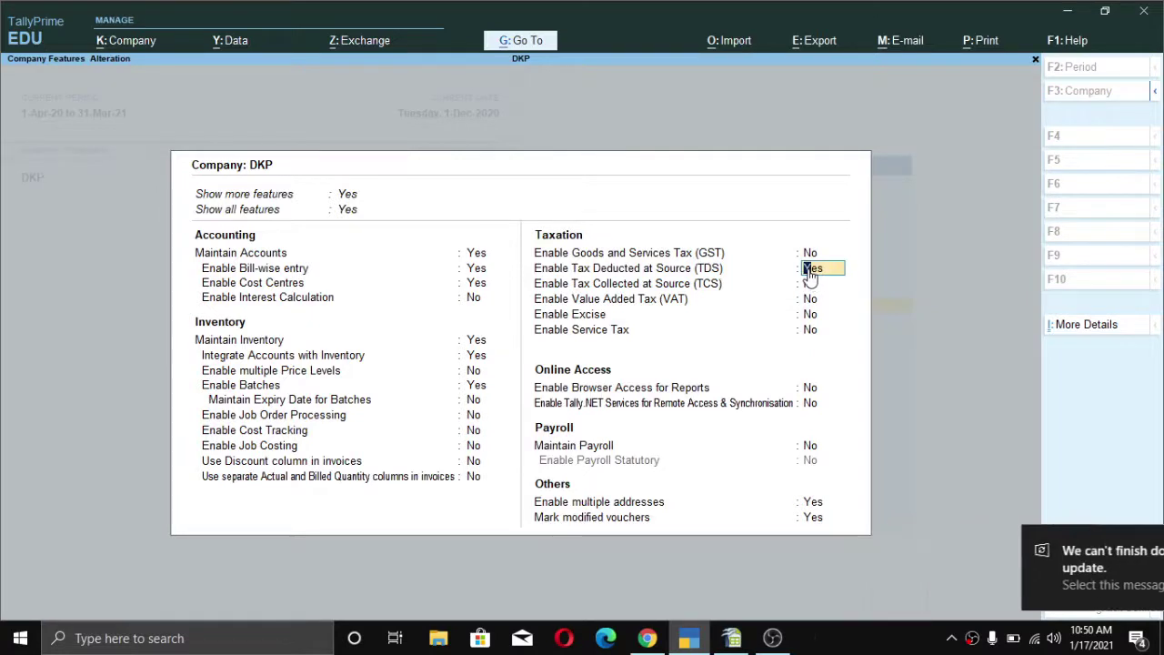
{"action": "key", "text": "Return"}
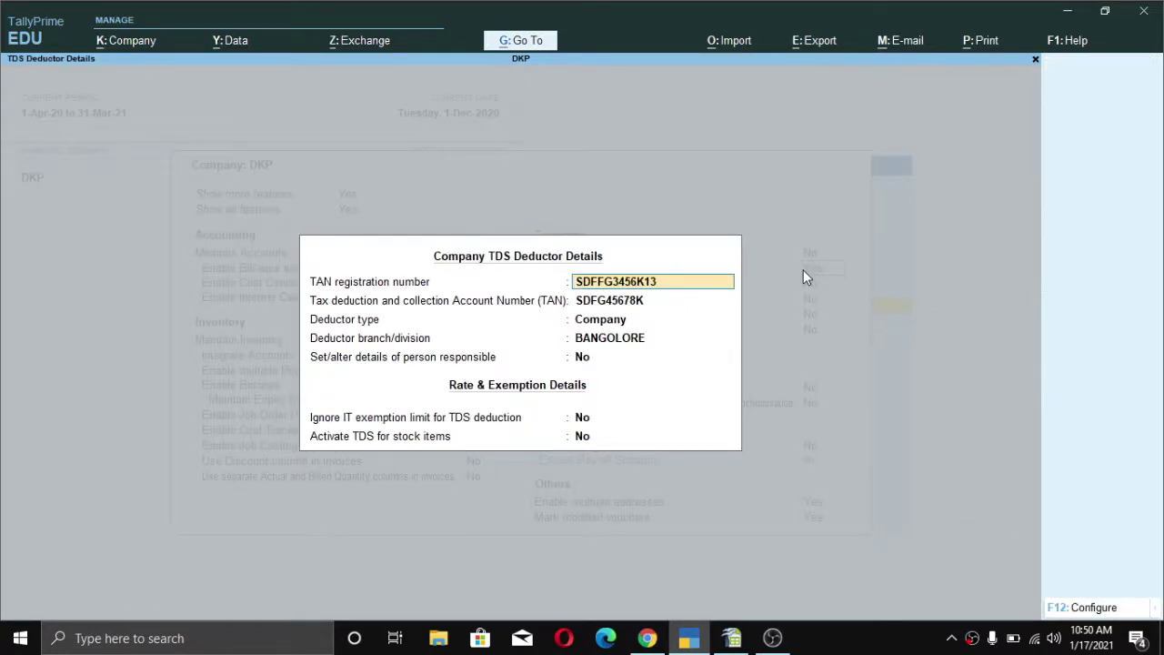
{"action": "key", "text": "ctrl+a"}
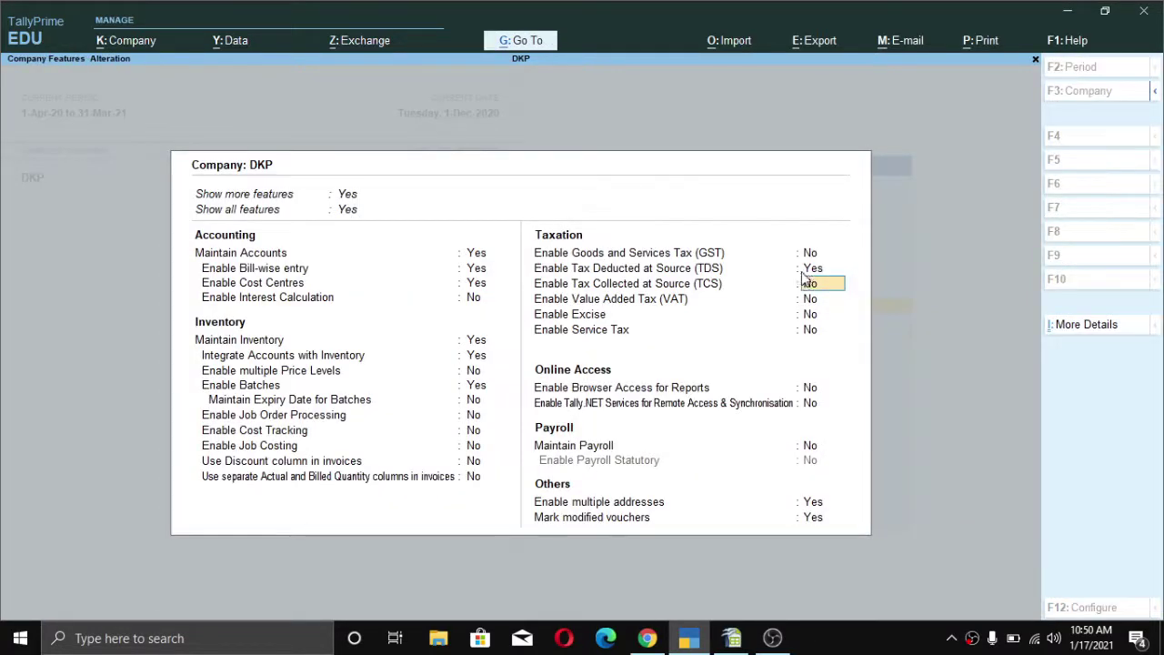
{"action": "left_click", "coordinate": [810, 254]}
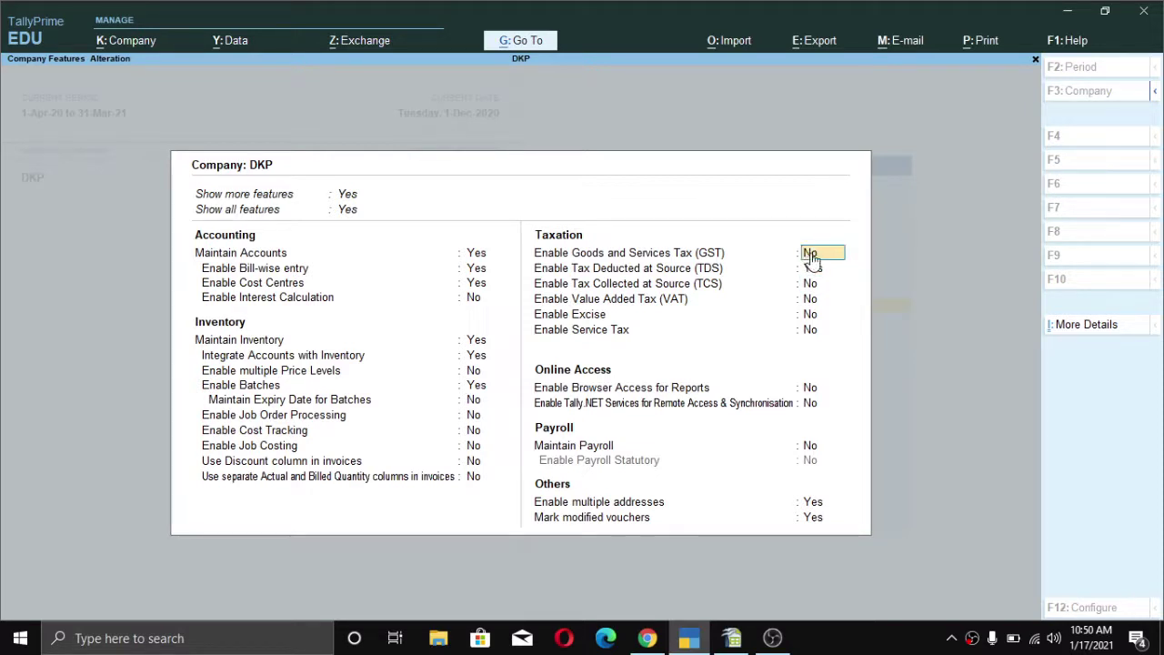
{"action": "key", "text": "y"}
{"action": "key", "text": "Return"}
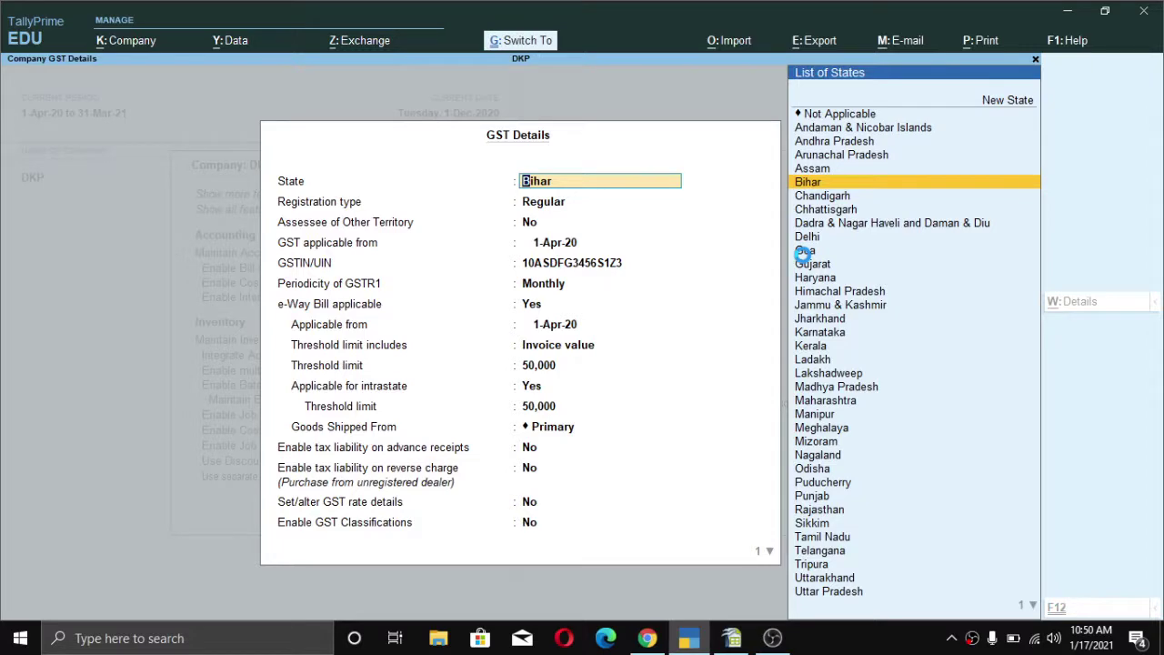
{"action": "key", "text": "ctrl+a"}
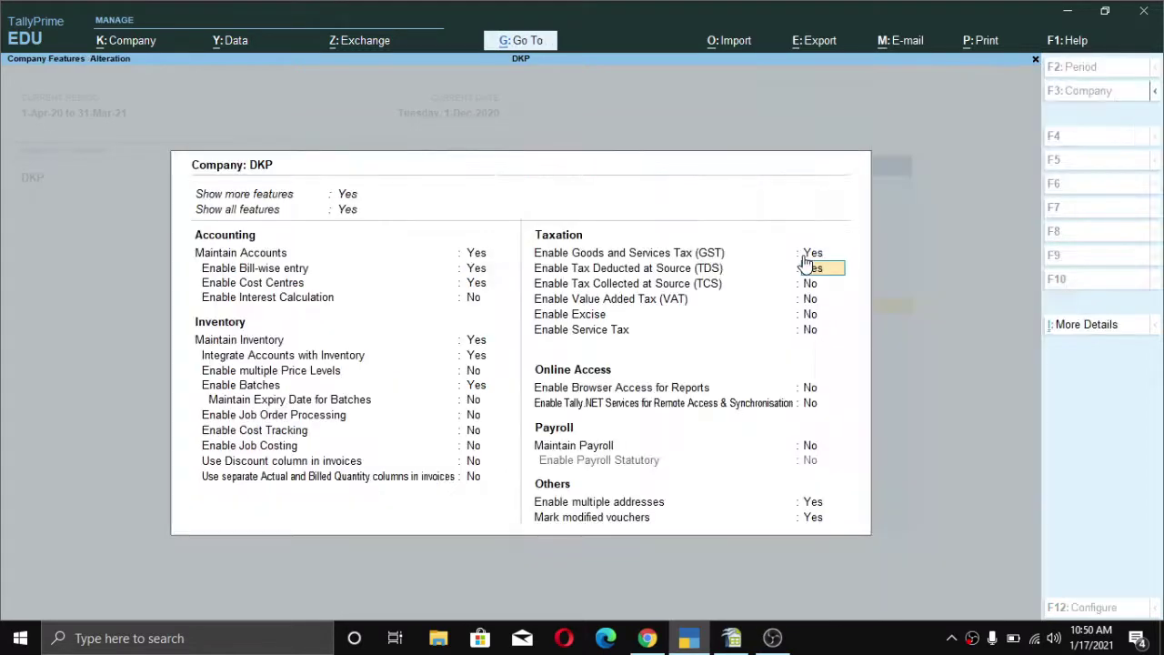
{"action": "key", "text": "ctrl+a"}
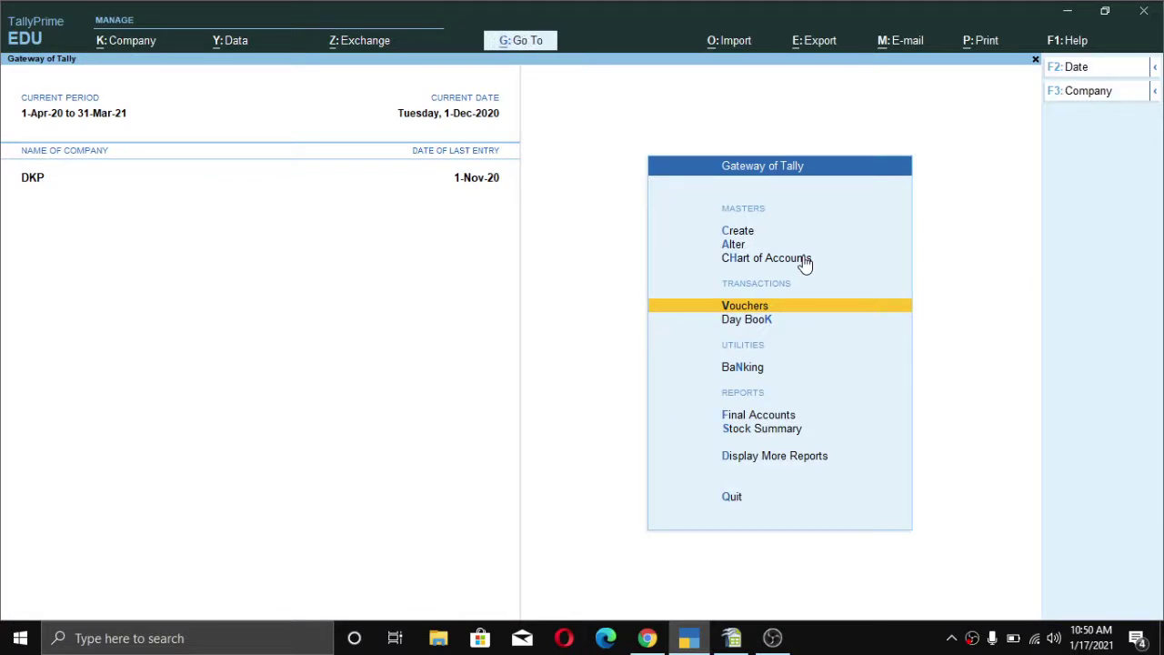
- Open the list of TDS nature of payments under Alter from the Gateway of Tally
{"action": "key", "text": "Down"}
{"action": "key", "text": "Up"}
{"action": "key", "text": "Down"}
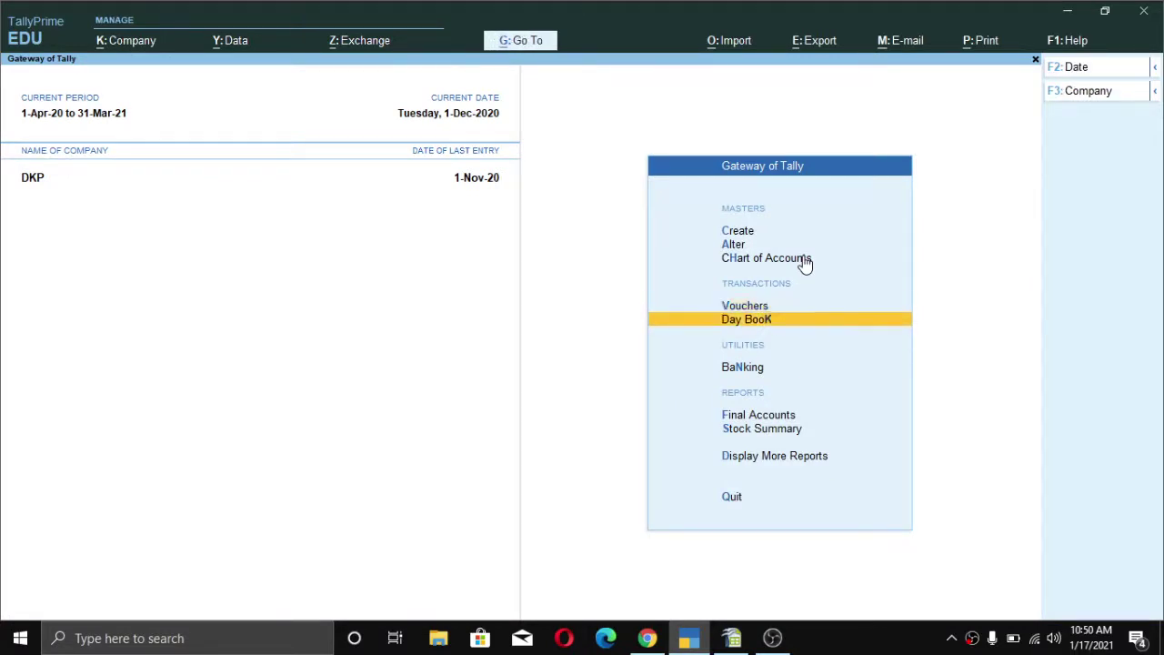
{"action": "key", "text": "Up"}
{"action": "key", "text": "Up"}
{"action": "key", "text": "Up"}
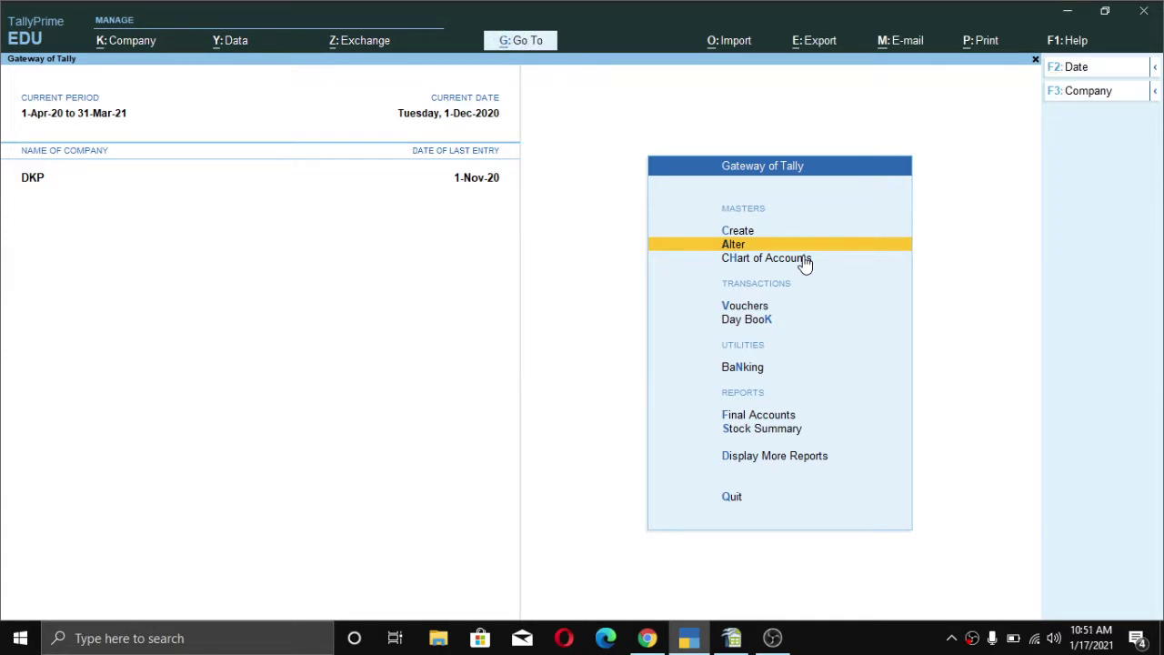
{"action": "key", "text": "Up"}
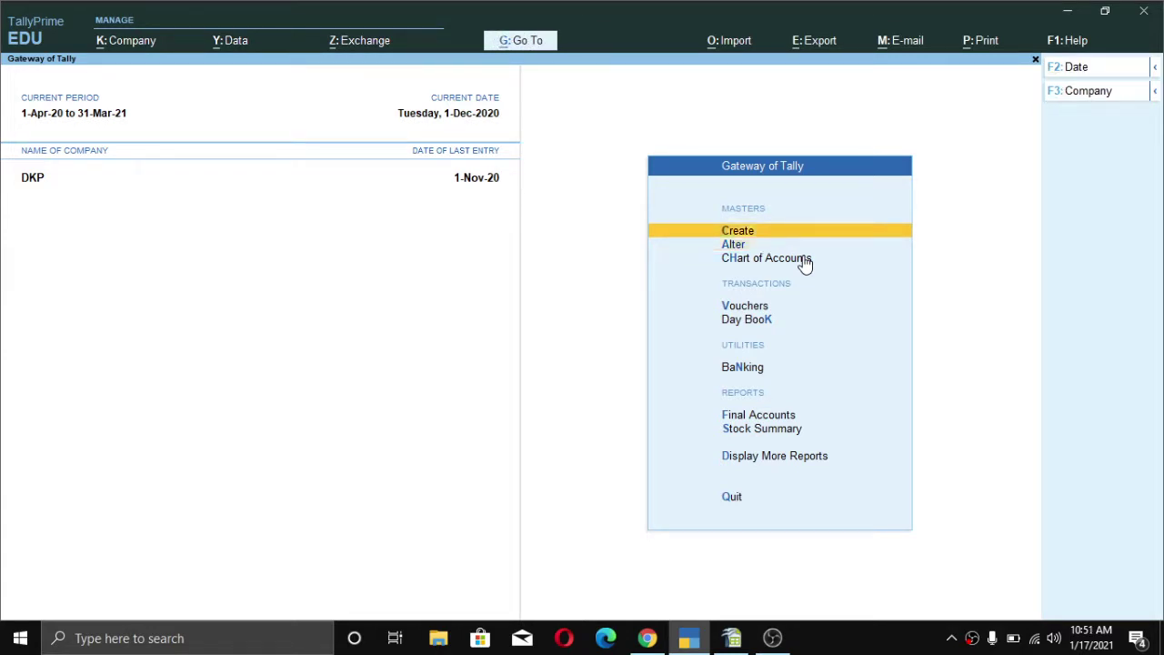
{"action": "key", "text": "Down"}
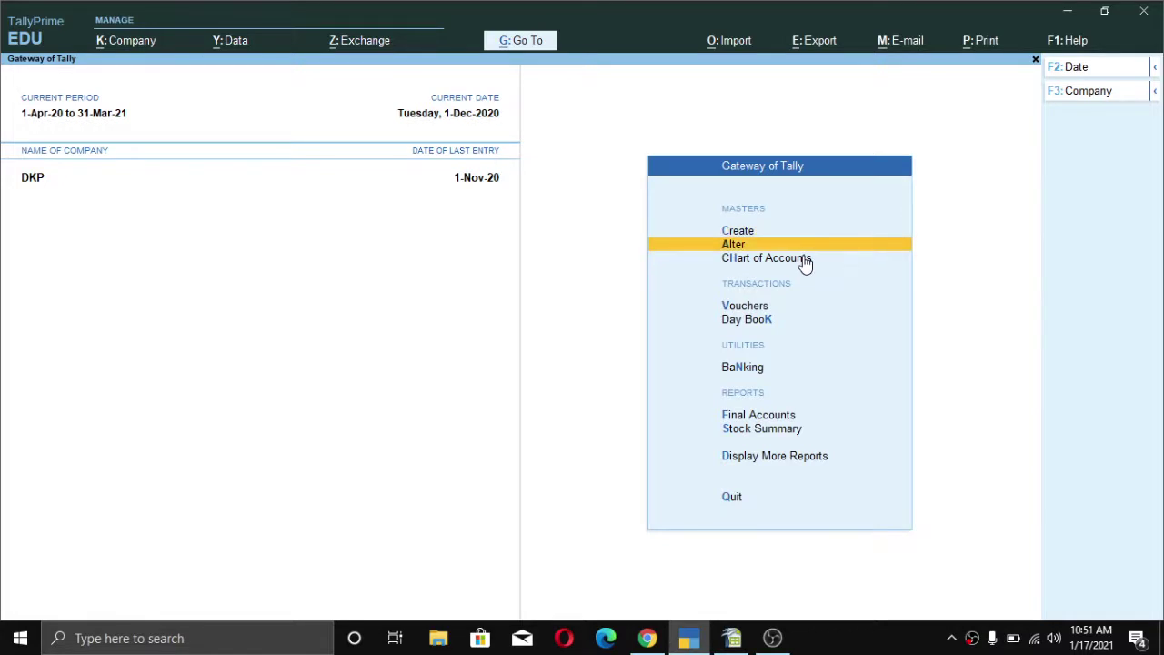
{"action": "key", "text": "Return"}
{"action": "key", "text": "Down"}
{"action": "key", "text": "Down"}
{"action": "key", "text": "Down"}
{"action": "key", "text": "Down"}
{"action": "key", "text": "Down"}
{"action": "key", "text": "Down"}
{"action": "key", "text": "Down"}
{"action": "key", "text": "Down"}
{"action": "key", "text": "Down"}
{"action": "key", "text": "Down"}
{"action": "key", "text": "Down"}
{"action": "key", "text": "Down"}
{"action": "key", "text": "Down"}
{"action": "key", "text": "Down"}
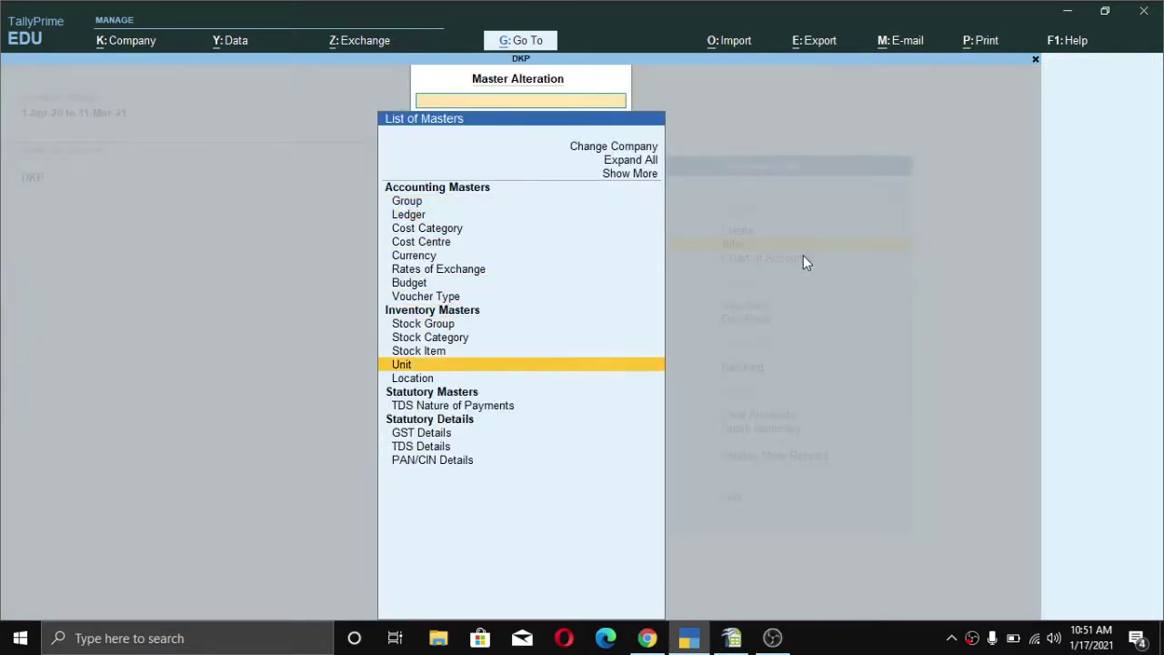
{"action": "key", "text": "Return"}
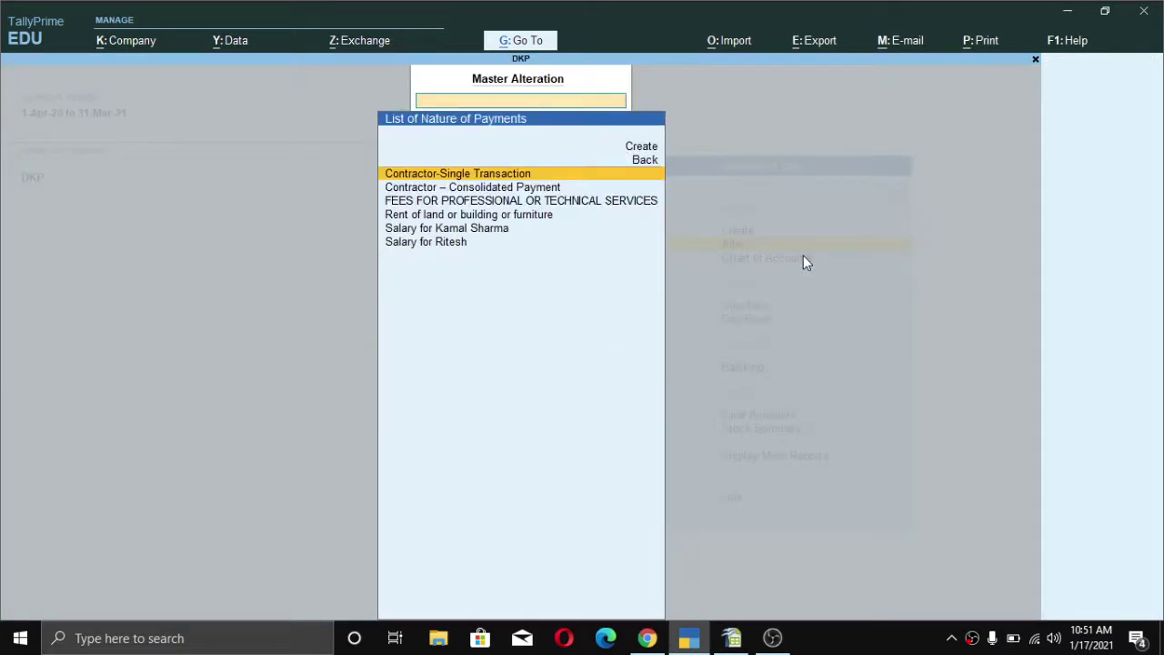
- Open Contractor-Single Transaction for alteration, accepting its name and section 194C
{"action": "key", "text": "Down"}
{"action": "key", "text": "Up"}
{"action": "key", "text": "Down"}
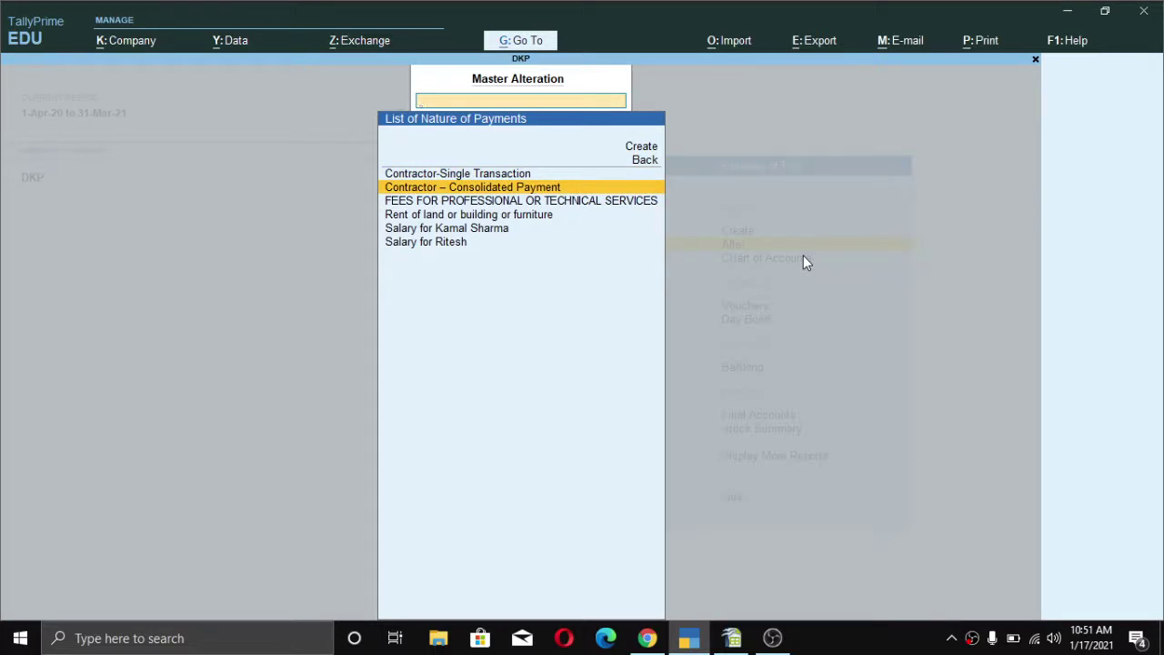
{"action": "key", "text": "Up"}
{"action": "key", "text": "Return"}
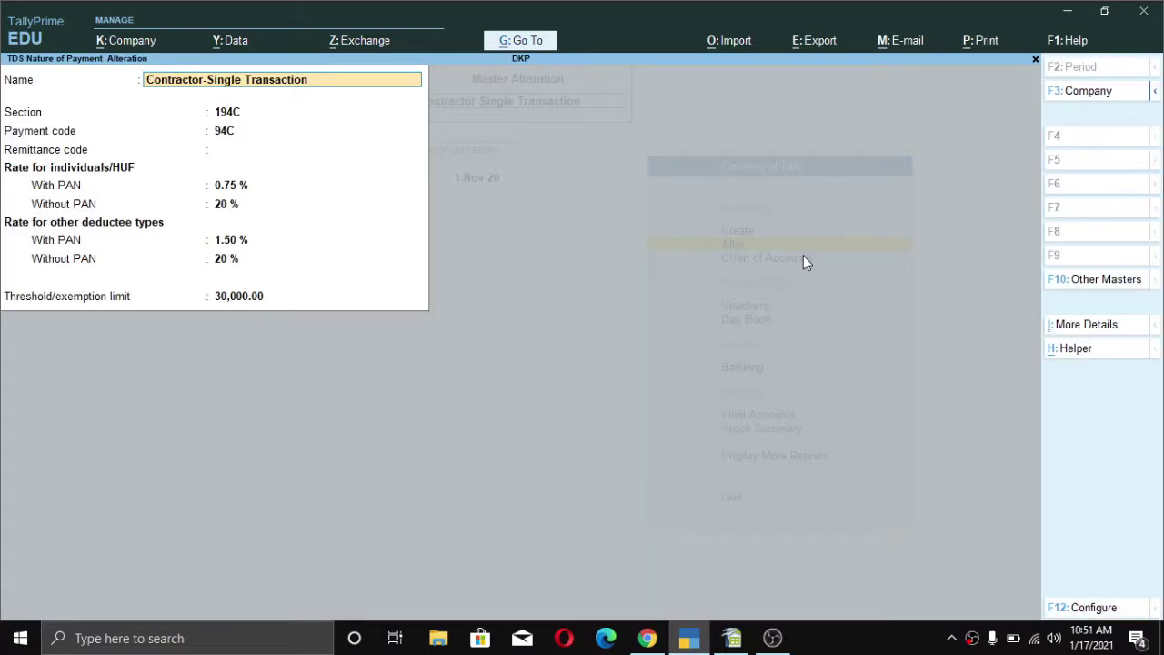
{"action": "key", "text": "Return"}
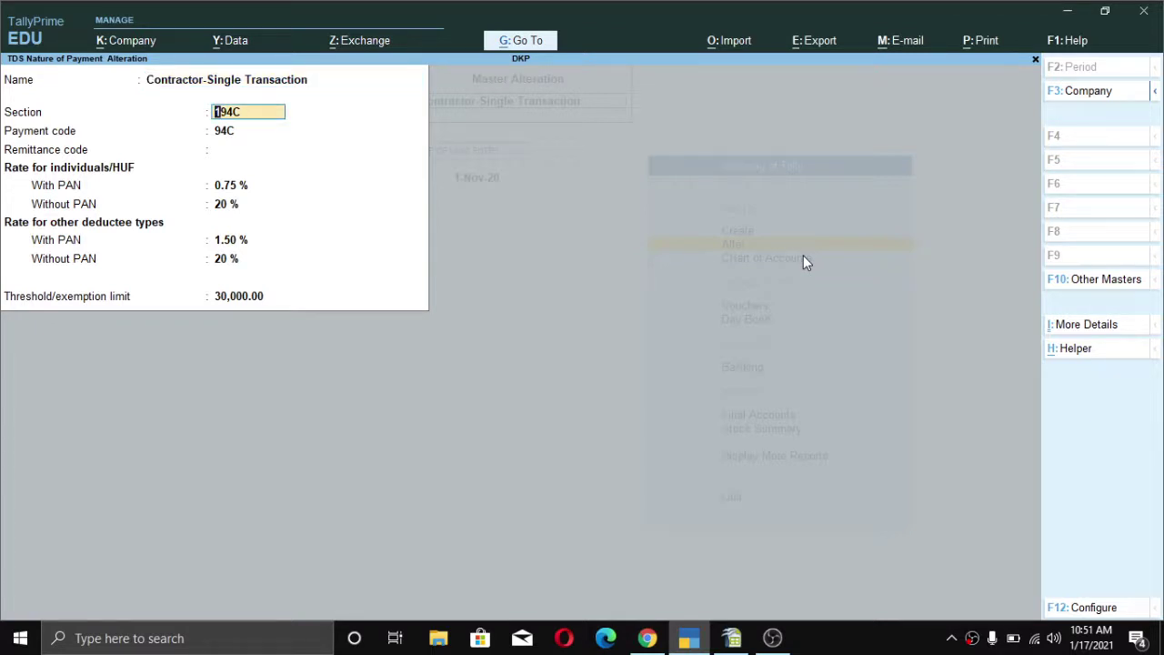
{"action": "key", "text": "Return"}
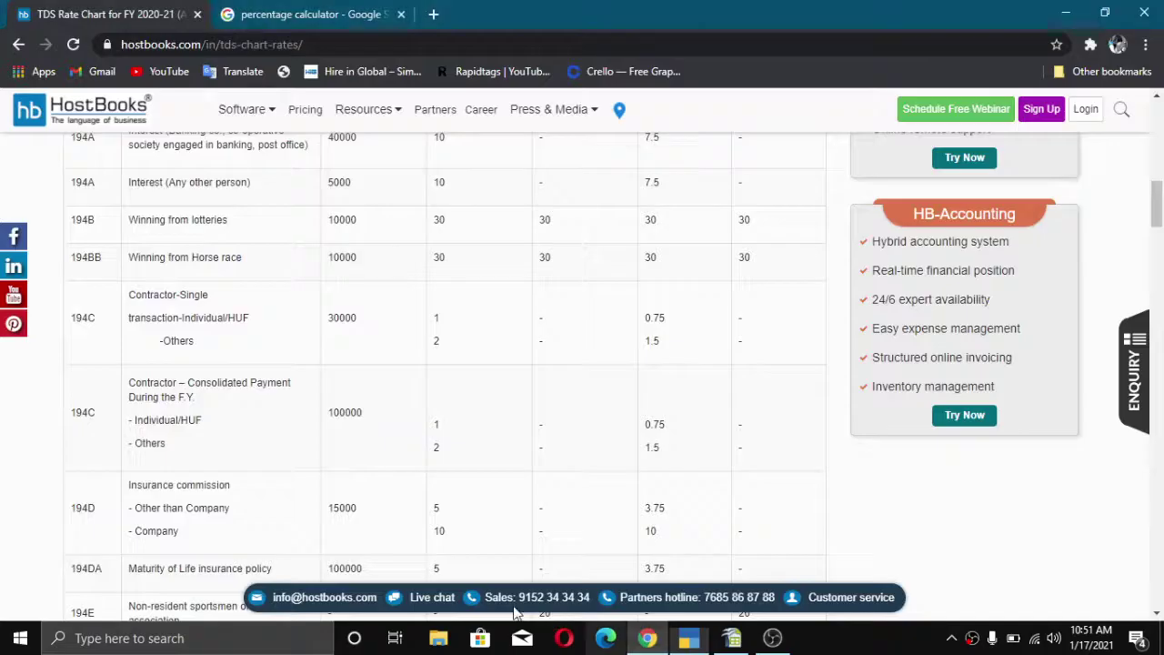
{"action": "left_click", "coordinate": [646, 637]}
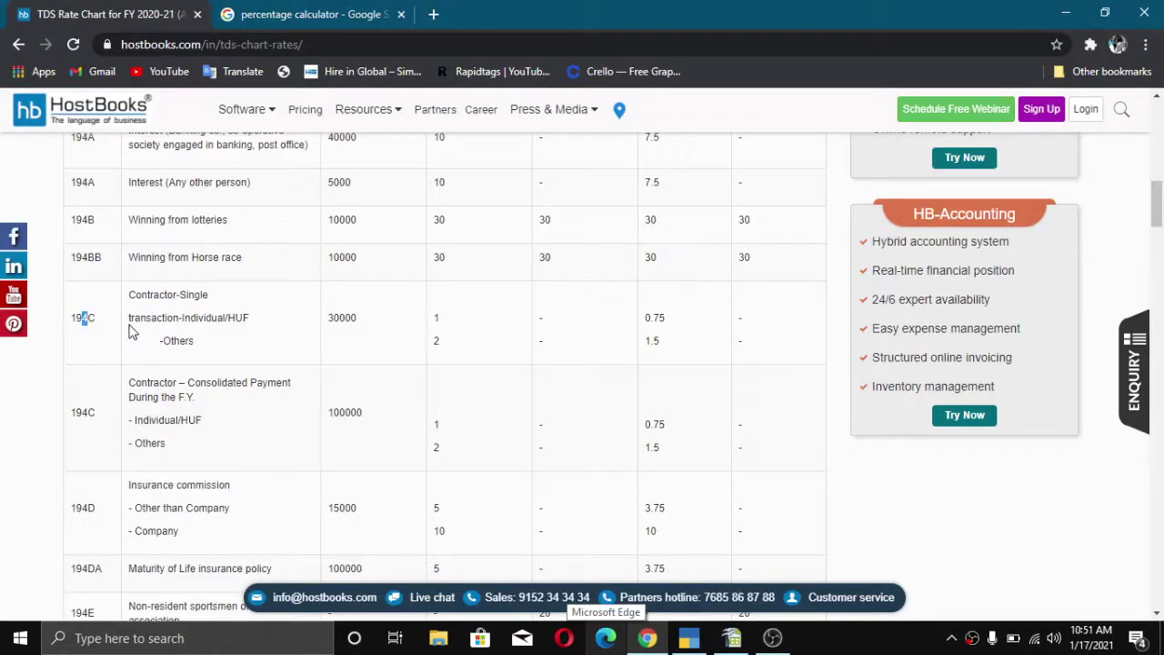
{"action": "left_click_drag", "start_coordinate": [95, 320], "coordinate": [73, 323]}
{"action": "left_click", "coordinate": [688, 639]}
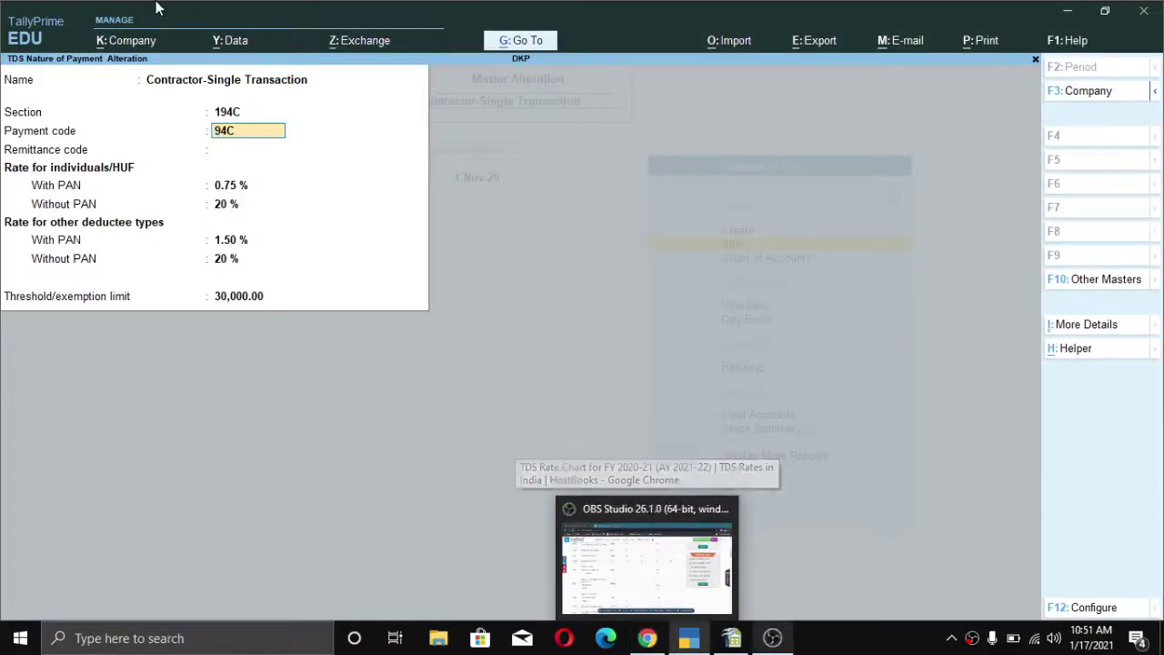
- Accept payment code 94C with an empty remittance code, then bring up the Chrome rate chart
{"action": "key", "text": "ctrl"}
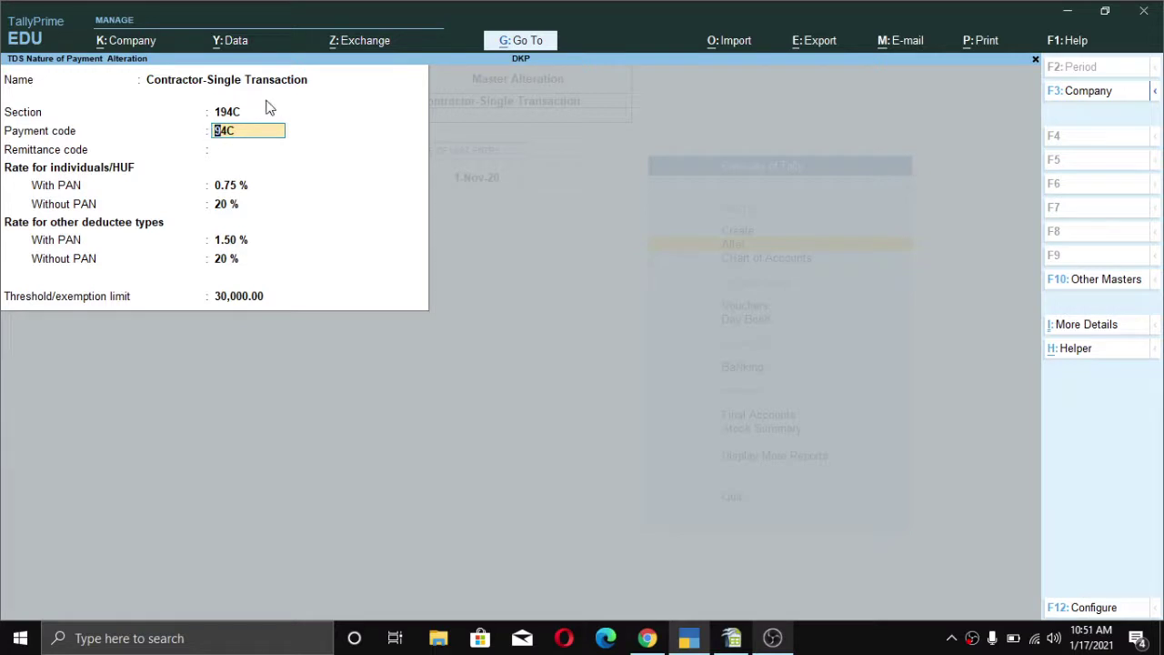
{"action": "key", "text": "Return"}
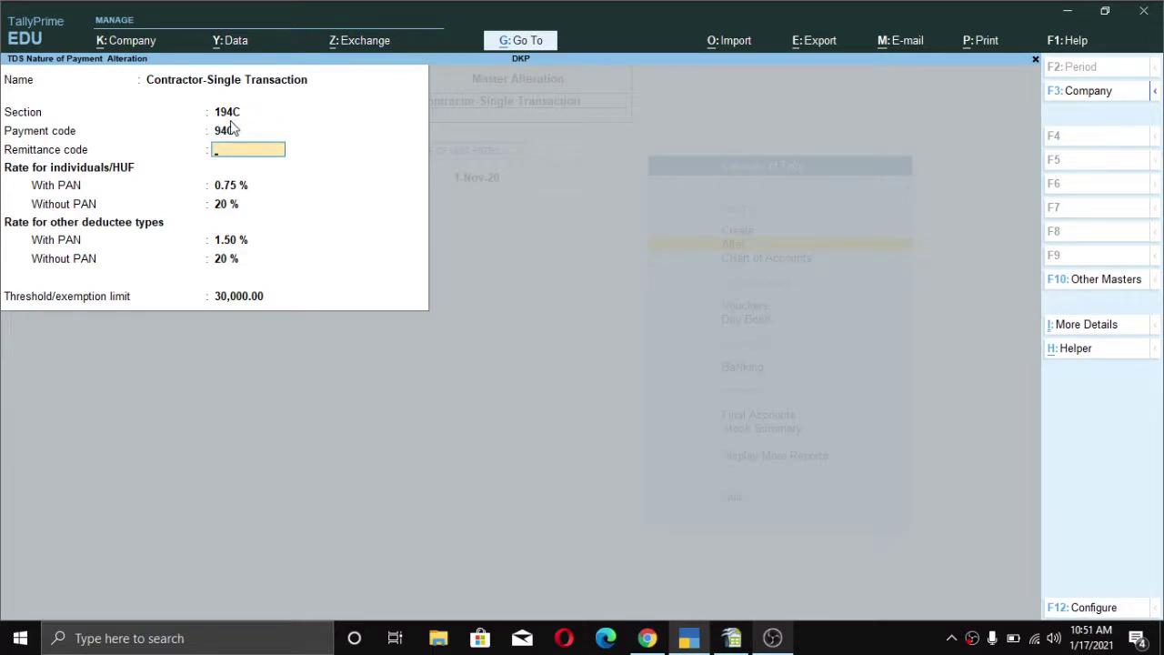
{"action": "key", "text": "Return"}
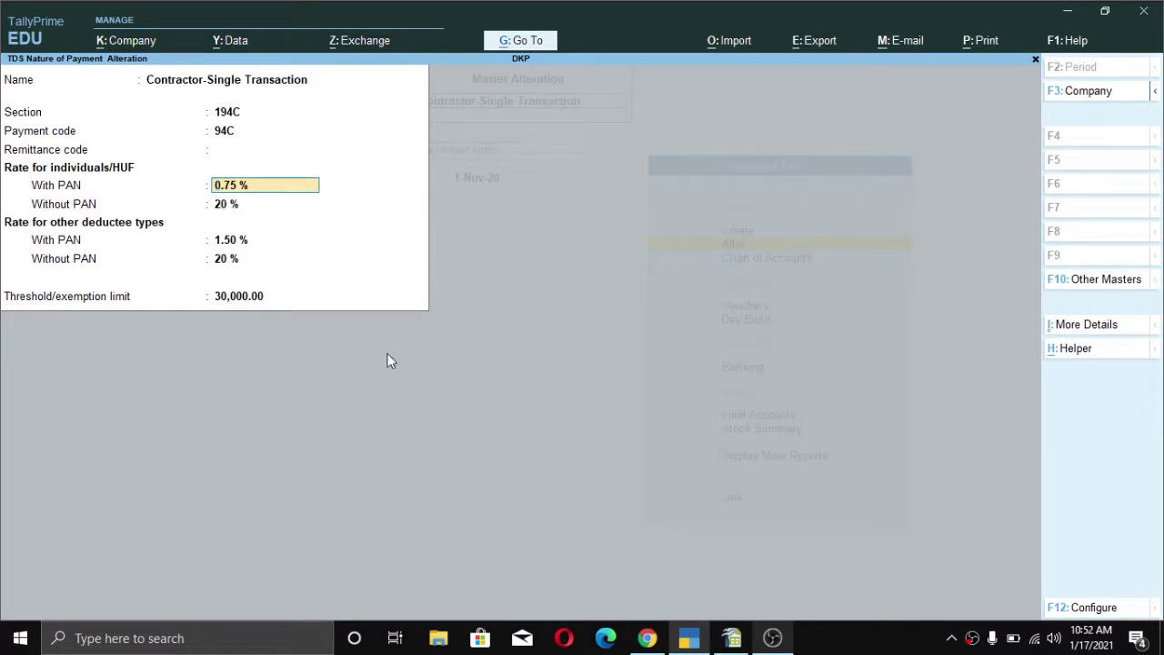
{"action": "left_click", "coordinate": [646, 642]}
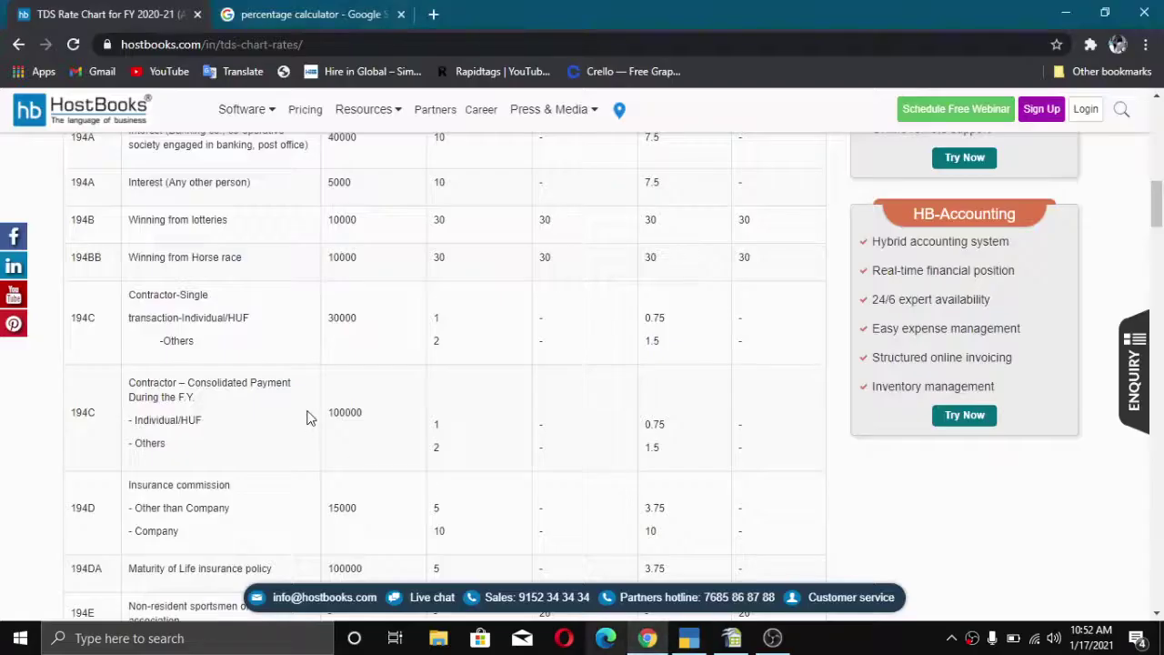
- Mark the 194C single-transaction rates 0.75 and 1.5 on the HostBooks chart
{"action": "double_click", "coordinate": [645, 320]}
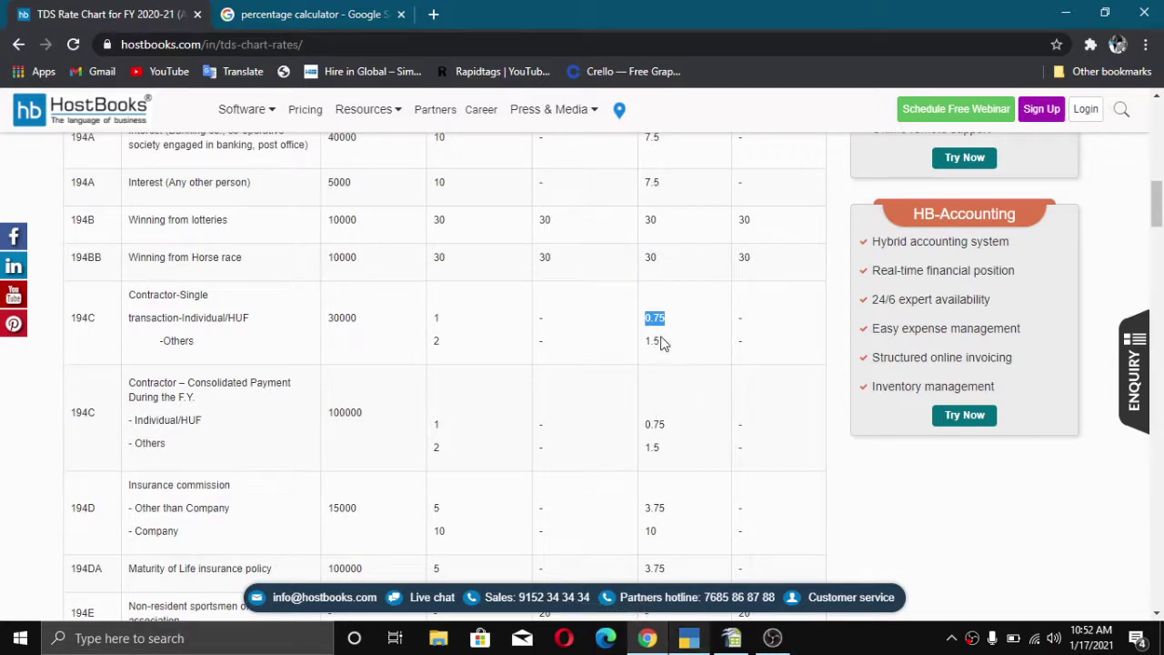
{"action": "left_click", "coordinate": [662, 343]}
{"action": "left_click_drag", "start_coordinate": [662, 341], "coordinate": [651, 341]}
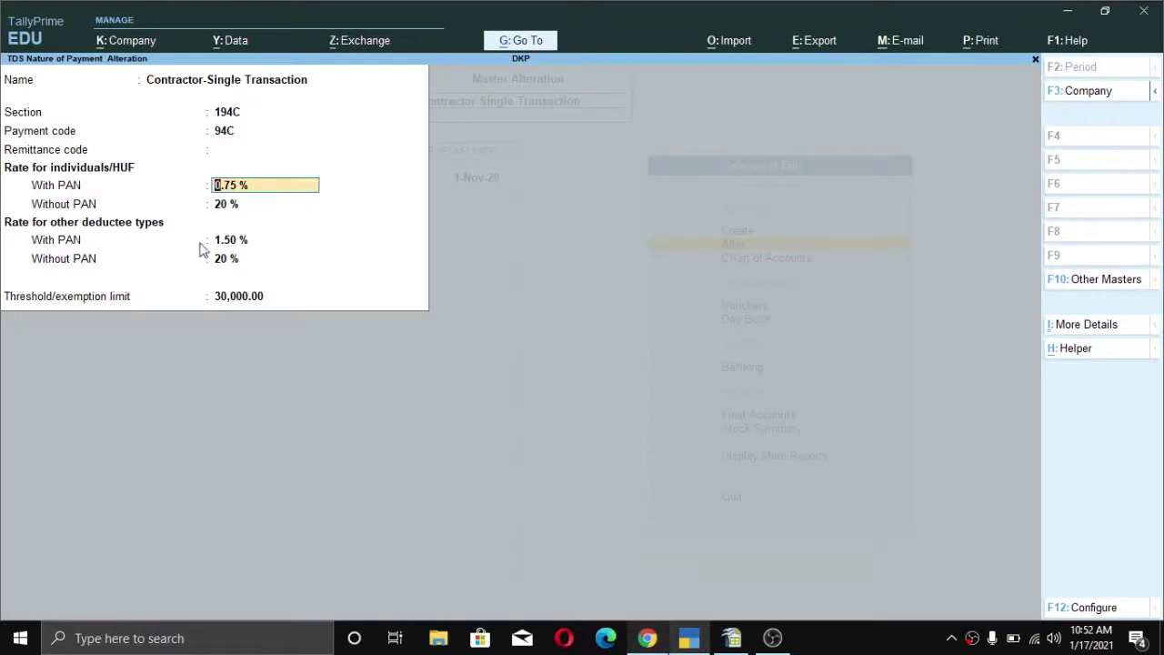
- Step through the 0.75%/1.50% and 20% rates to the 30,000 threshold, leaving them unchanged
{"action": "left_click", "coordinate": [219, 205]}
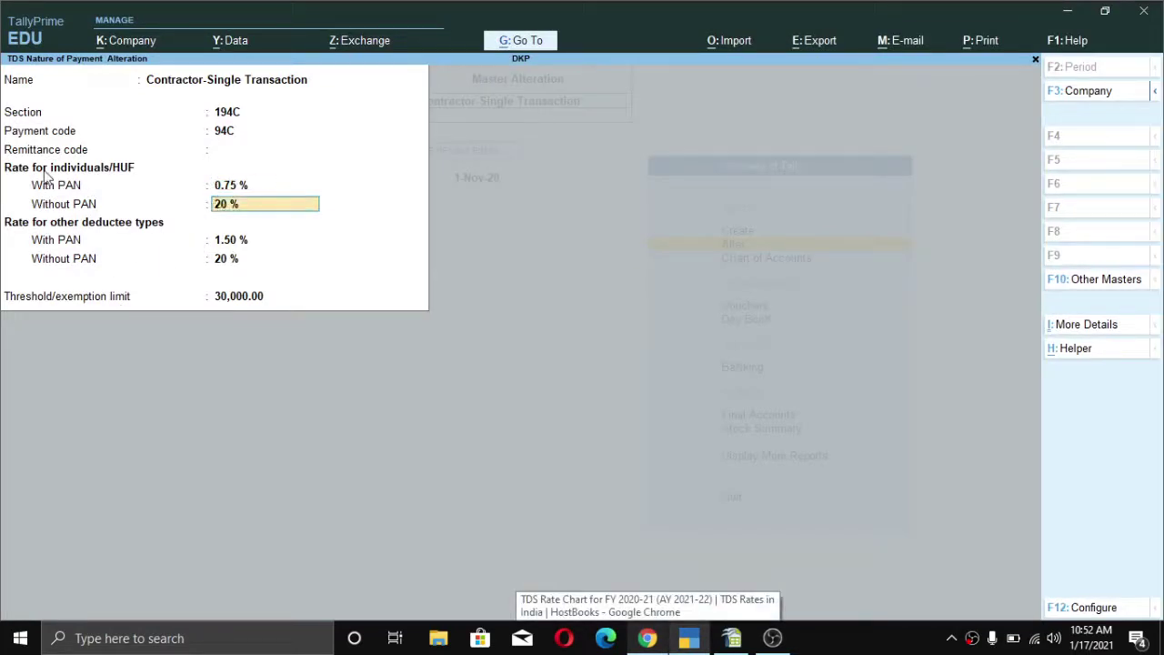
{"action": "left_click", "coordinate": [235, 186]}
{"action": "left_click", "coordinate": [231, 206]}
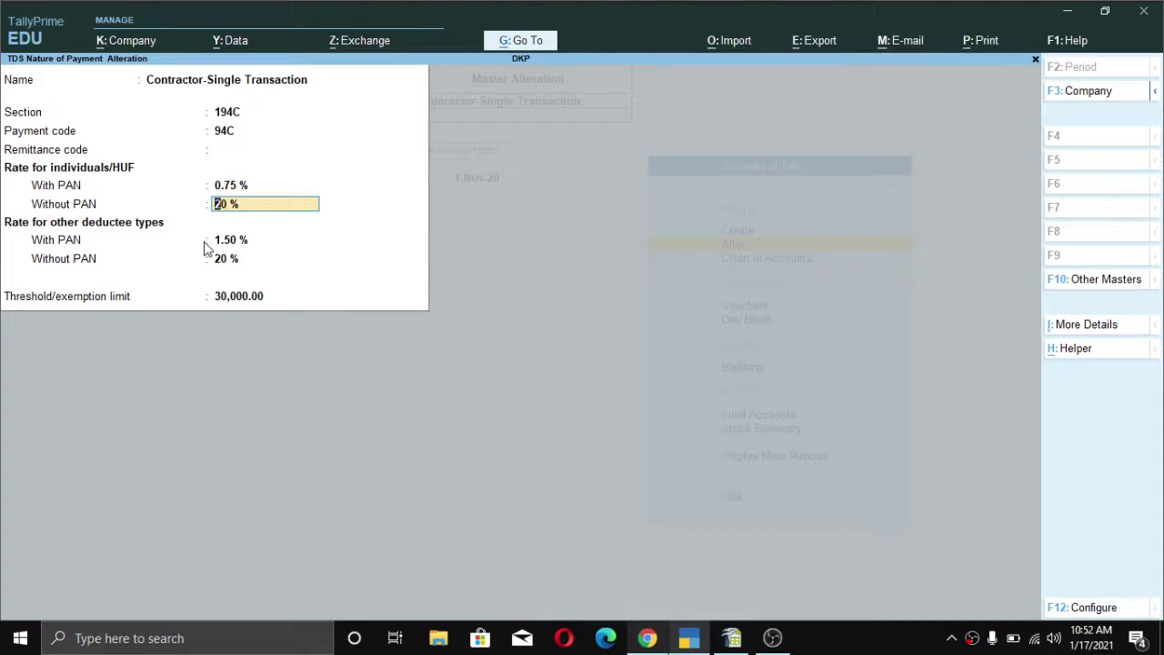
{"action": "key", "text": "ctrl"}
{"action": "key", "text": "Return"}
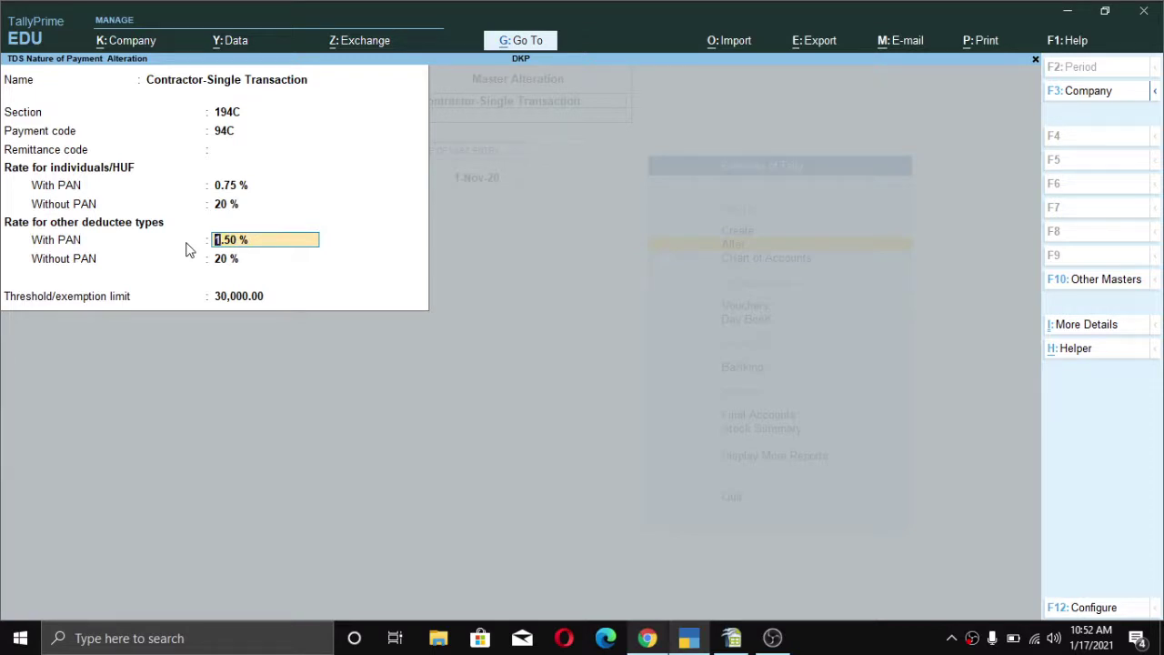
{"action": "key", "text": "Return"}
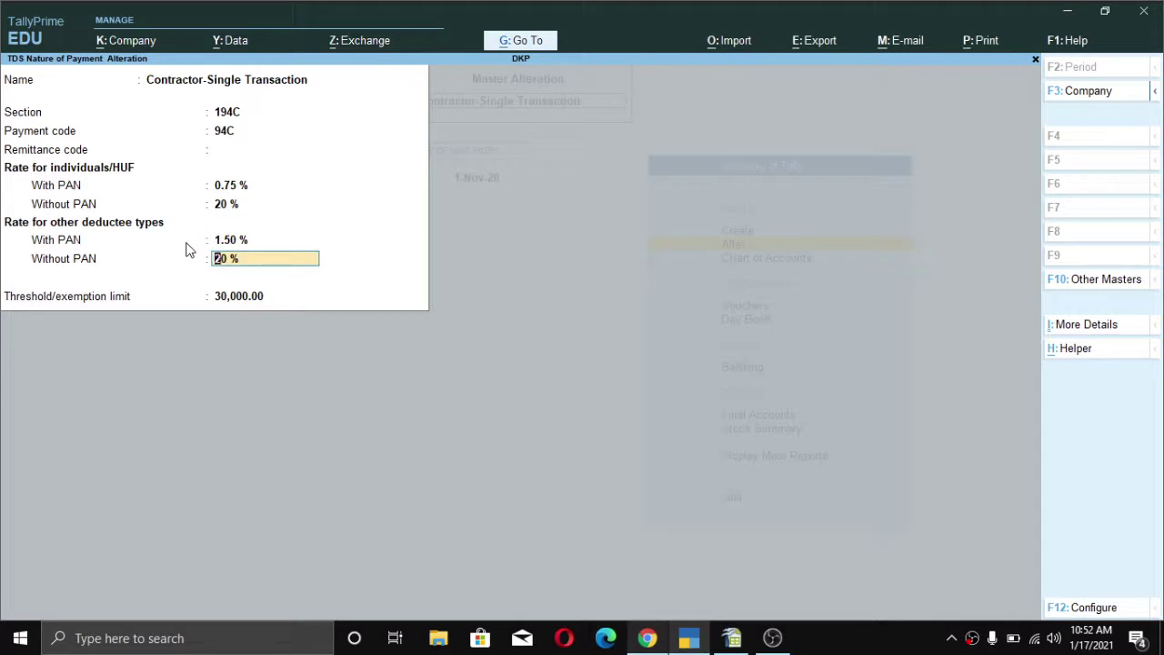
{"action": "key", "text": "Return"}
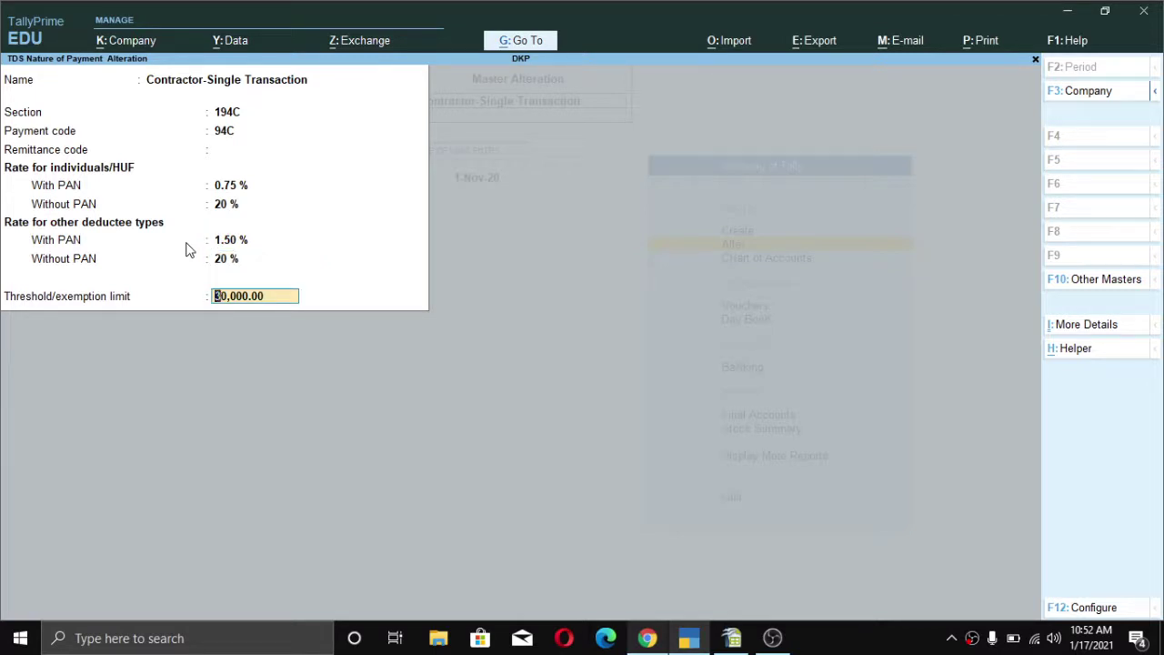
{"action": "key", "text": "Return"}
- Save Contractor-Single Transaction, then review Contractor – Consolidated Payment's 194C, 0.75%/1.50% and 1,00,000 threshold
{"action": "key", "text": "y"}
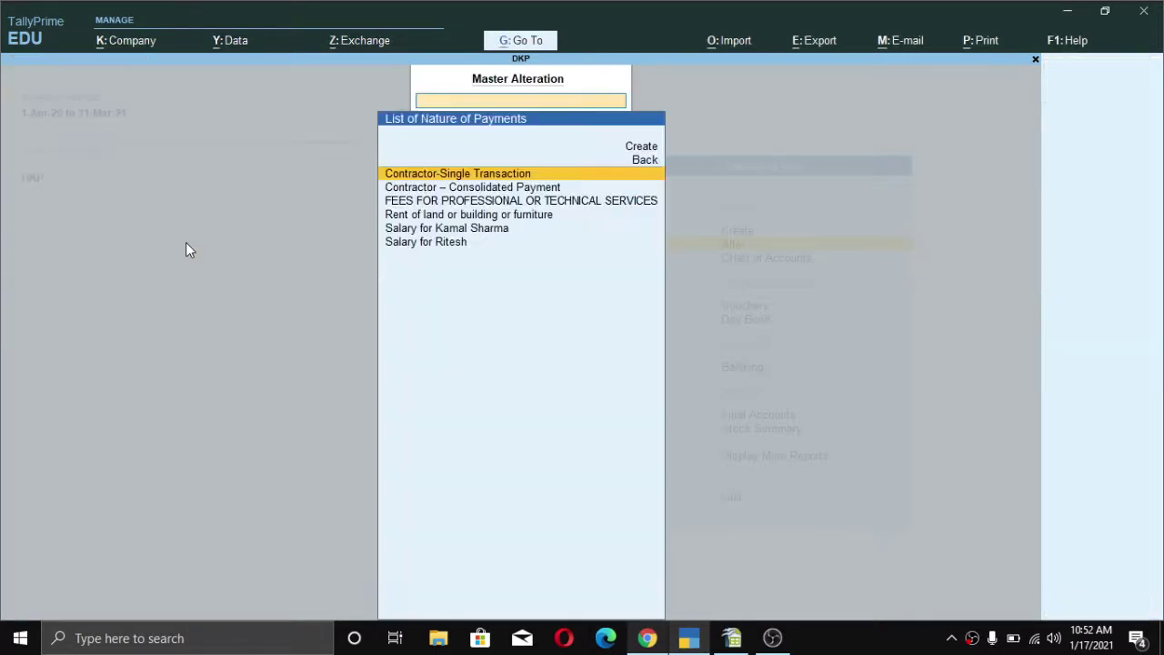
{"action": "key", "text": "Down"}
{"action": "key", "text": "Return"}
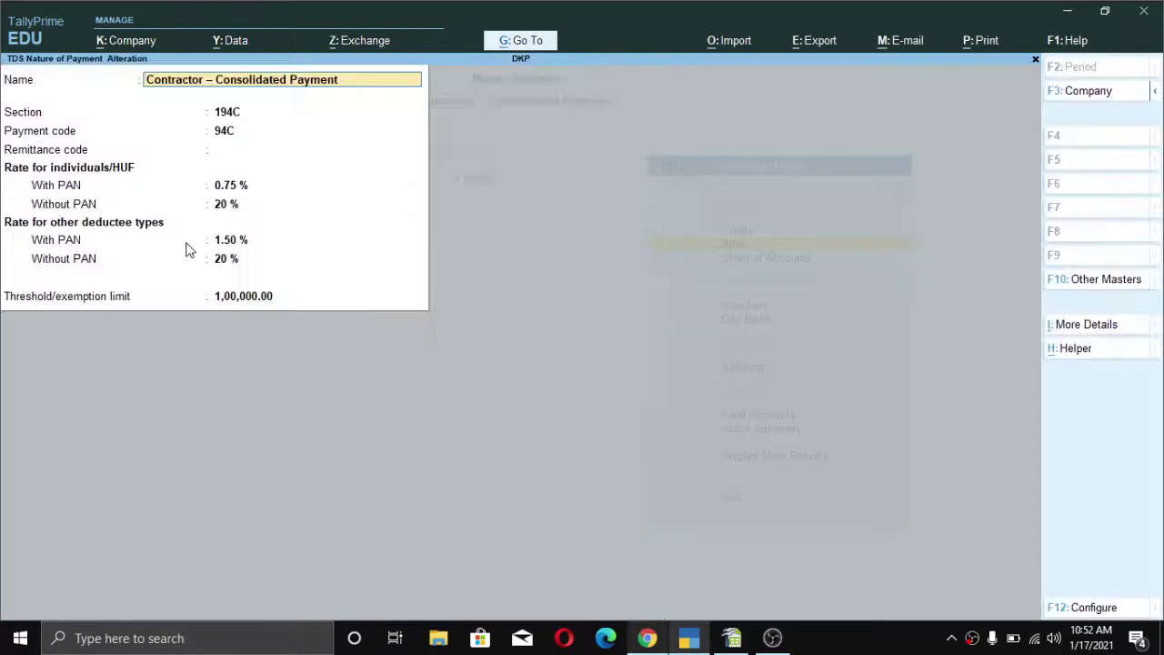
{"action": "key", "text": "Return"}
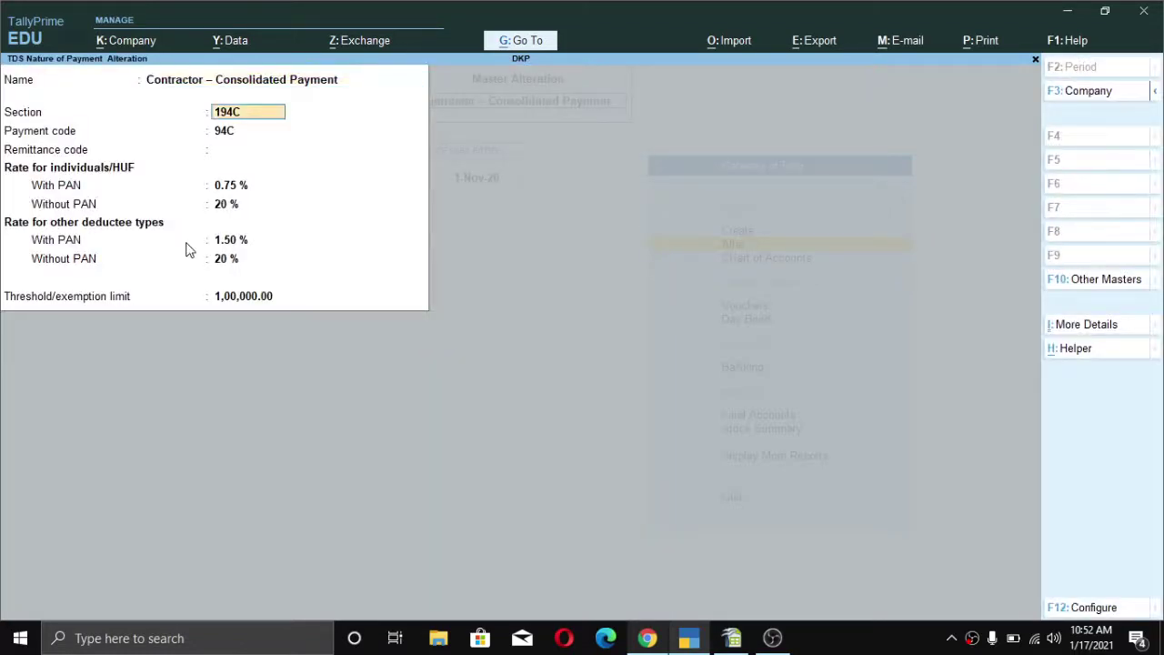
{"action": "key", "text": "Return"}
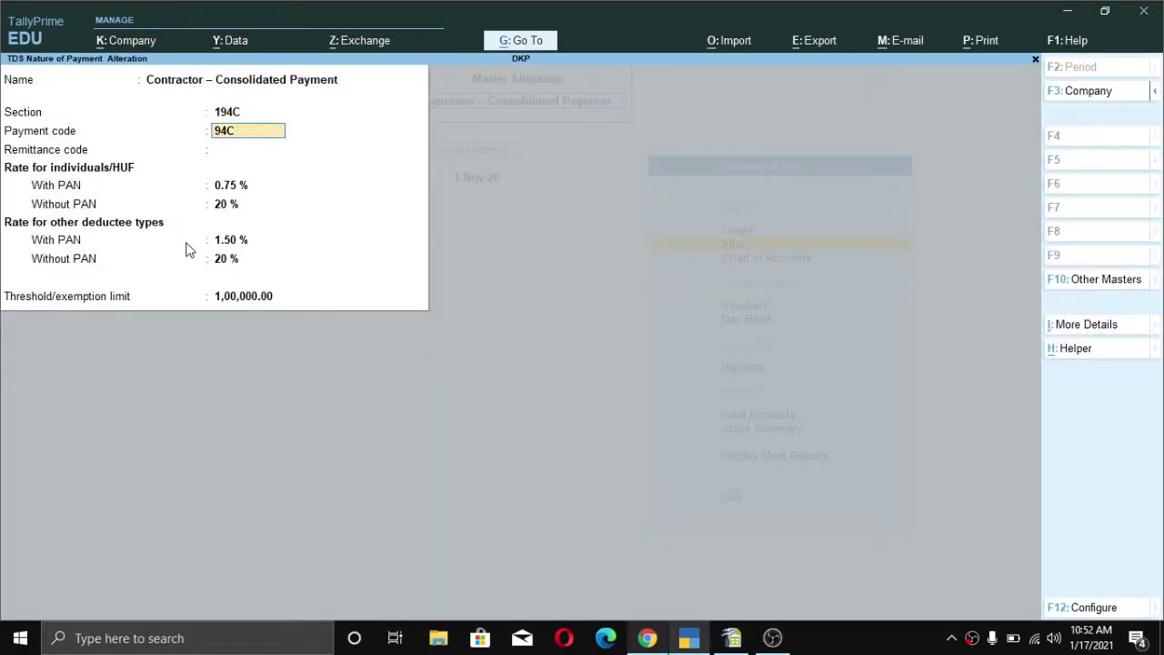
{"action": "key", "text": "Return"}
{"action": "key", "text": "Return"}
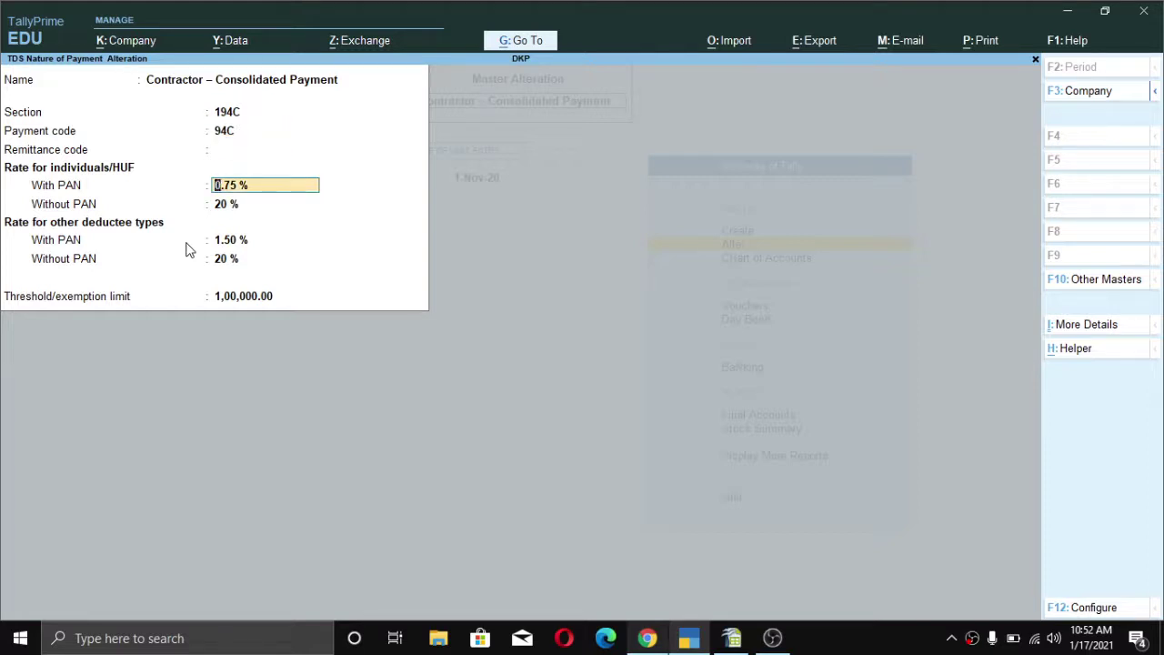
{"action": "key", "text": "Return"}
{"action": "key", "text": "Return"}
{"action": "key", "text": "Return"}
{"action": "key", "text": "Return"}
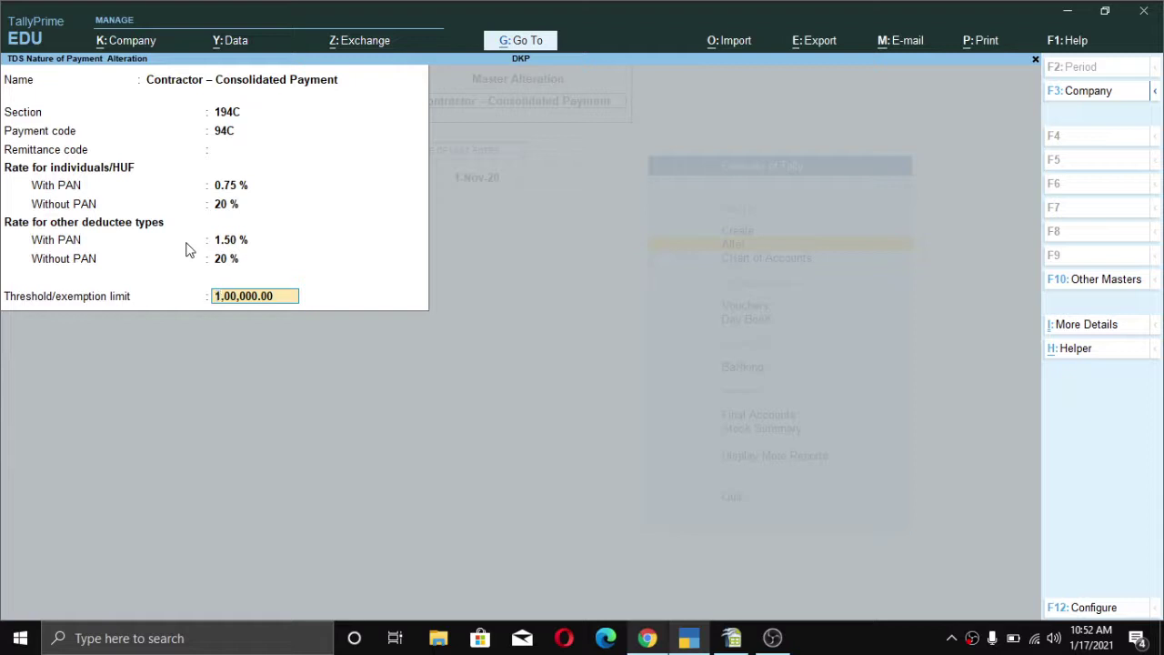
{"action": "key", "text": "Return"}
{"action": "key", "text": "Return"}
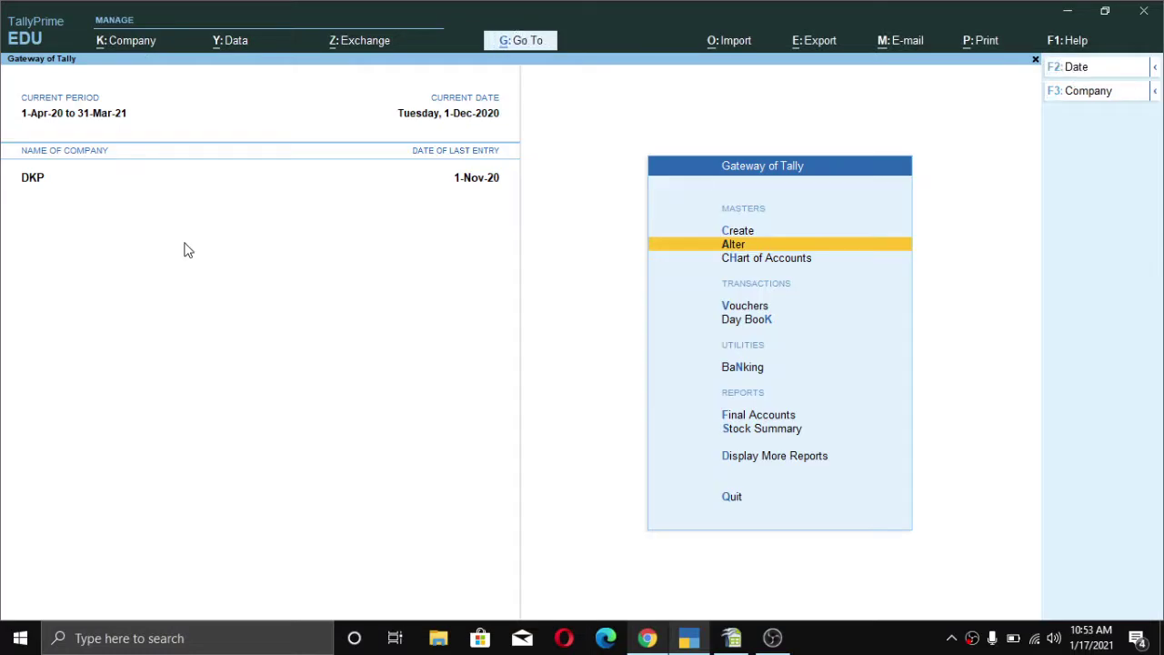
- Open the Advertisement Contract Services ledger for alteration through Alter > Ledger
{"action": "key", "text": "Up"}
{"action": "key", "text": "Down"}
{"action": "key", "text": "Return"}
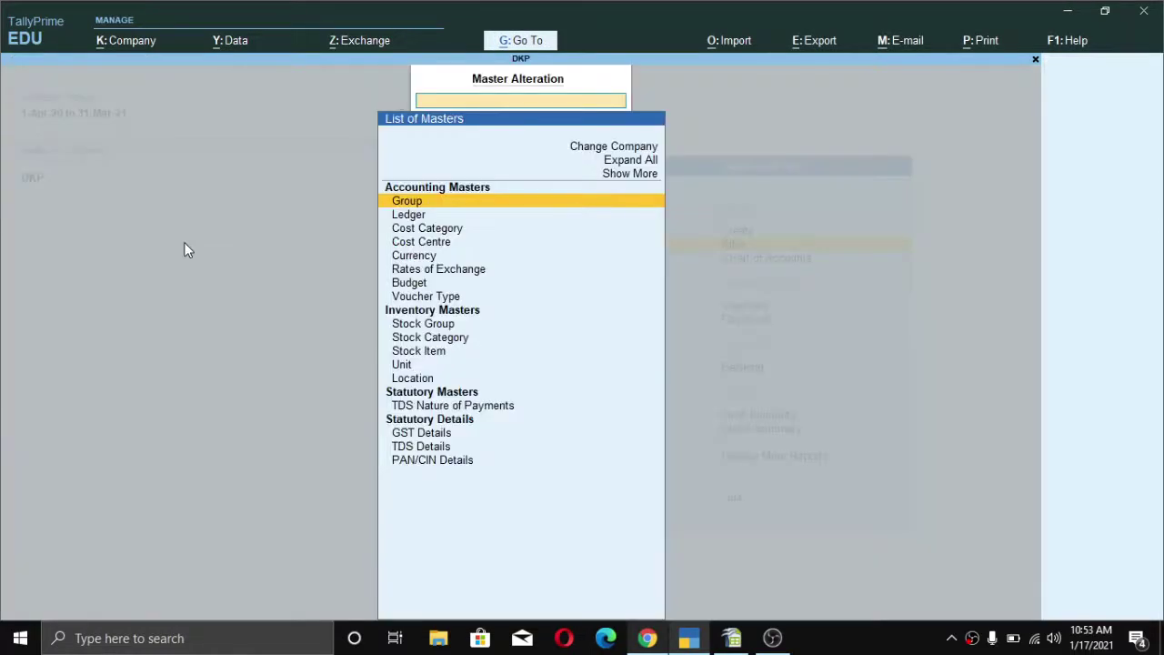
{"action": "key", "text": "Down"}
{"action": "key", "text": "Down"}
{"action": "key", "text": "Down"}
{"action": "key", "text": "Up"}
{"action": "key", "text": "Up"}
{"action": "key", "text": "Up"}
{"action": "key", "text": "Down"}
{"action": "key", "text": "Return"}
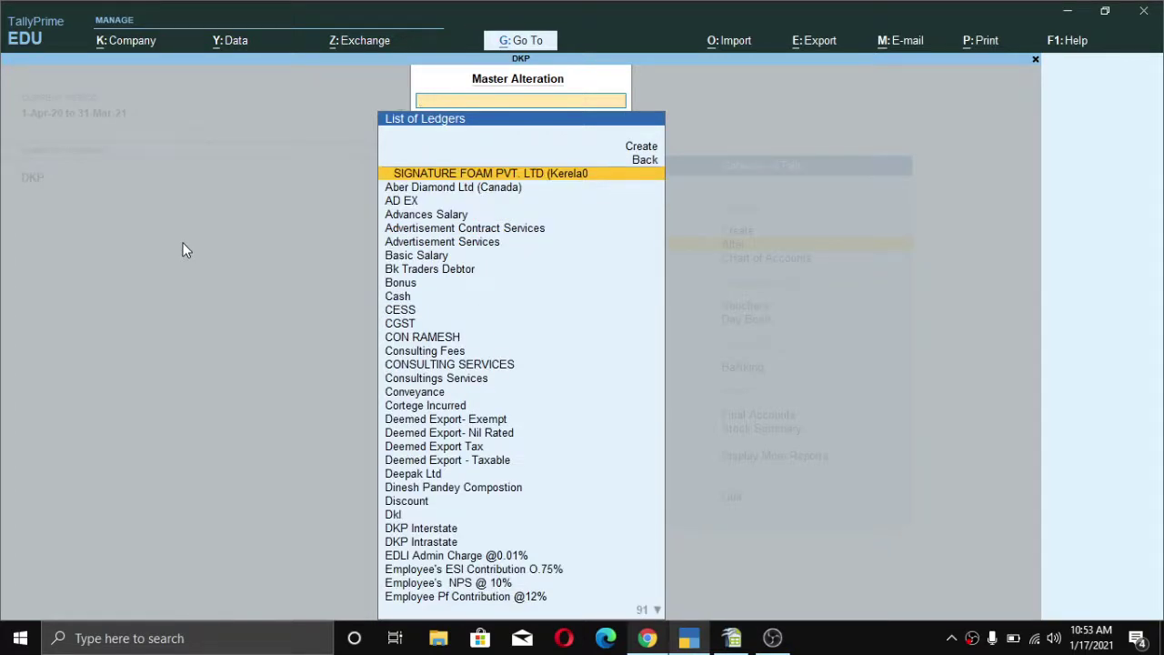
{"action": "key", "text": "Down"}
{"action": "key", "text": "Down"}
{"action": "key", "text": "Down"}
{"action": "key", "text": "Down"}
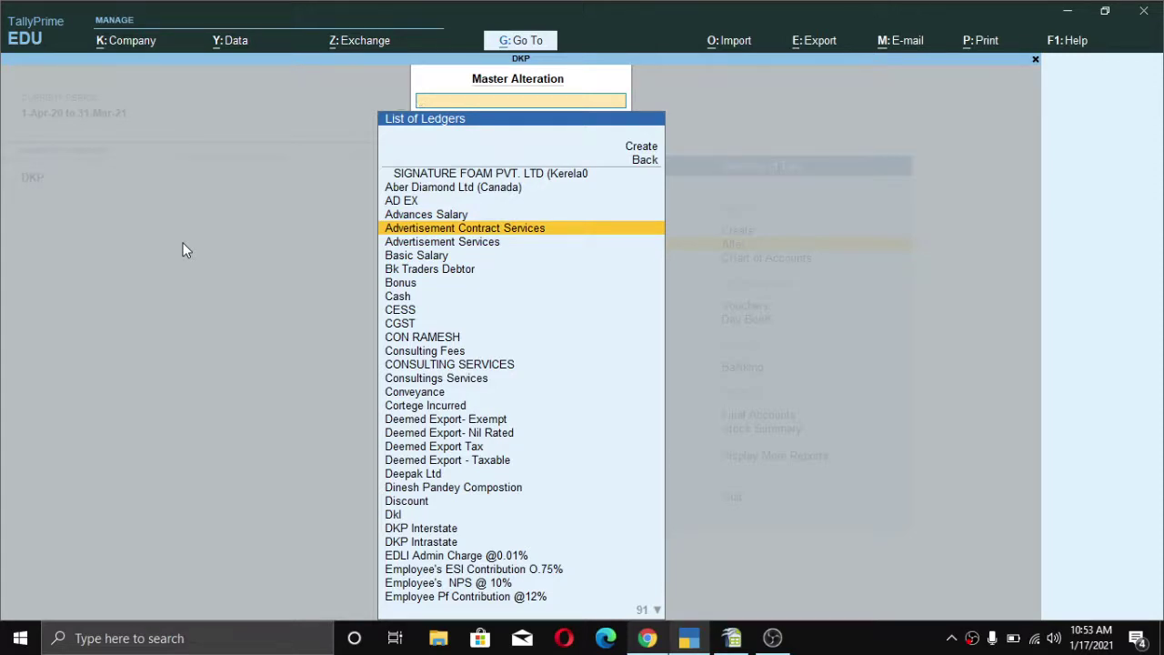
{"action": "key", "text": "Return"}
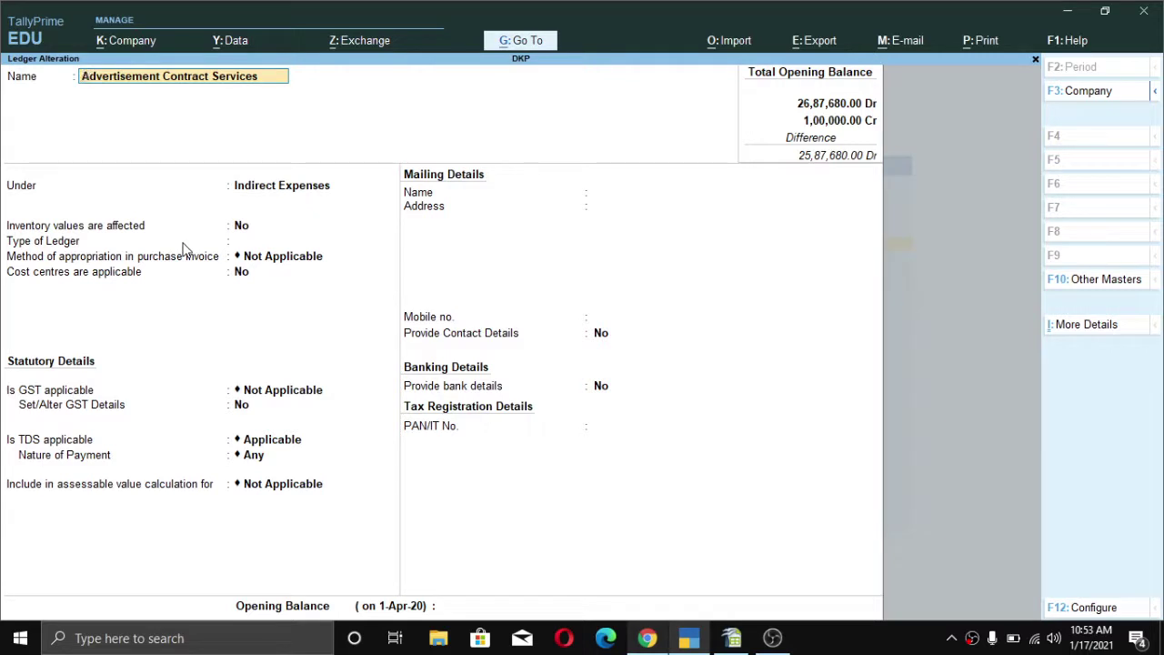
- Keep Indirect Expenses as the group and set the ledger's GST applicability to Applicable
{"action": "key", "text": "Return"}
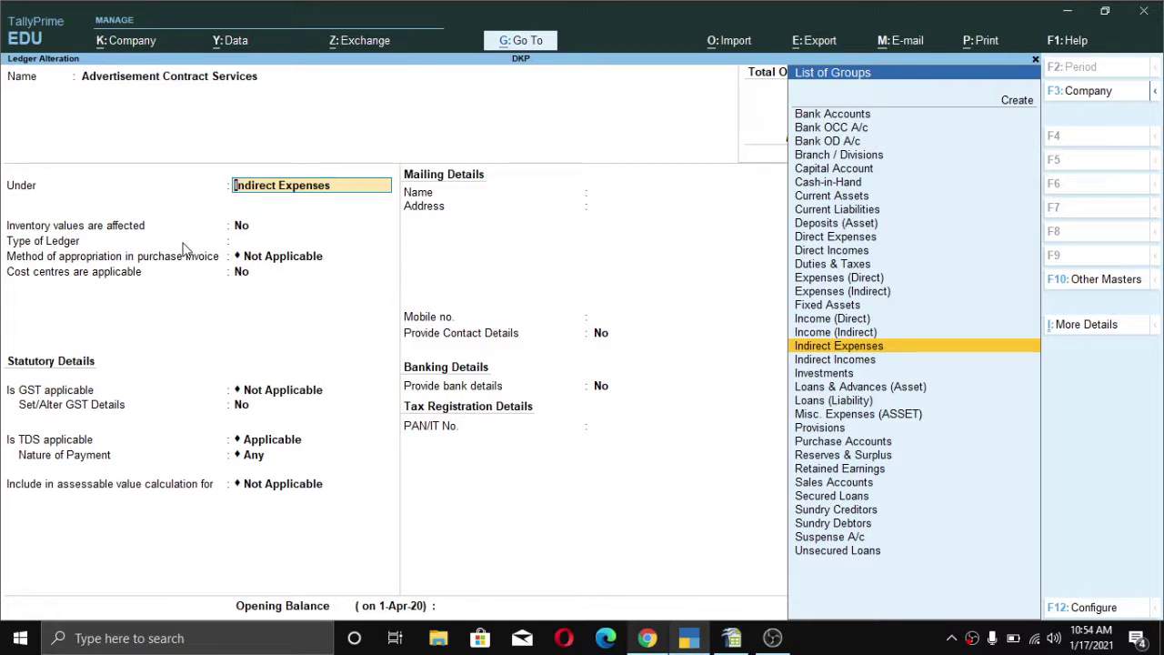
{"action": "key", "text": "Return"}
{"action": "key", "text": "Return"}
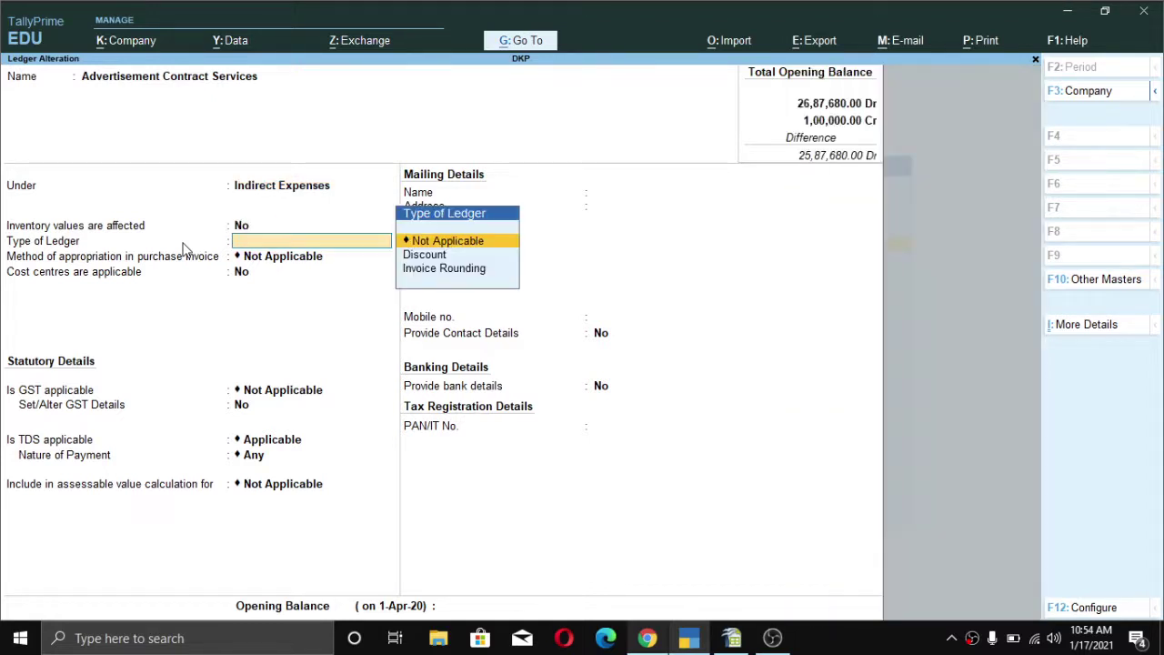
{"action": "key", "text": "Return"}
{"action": "key", "text": "Return"}
{"action": "key", "text": "Return"}
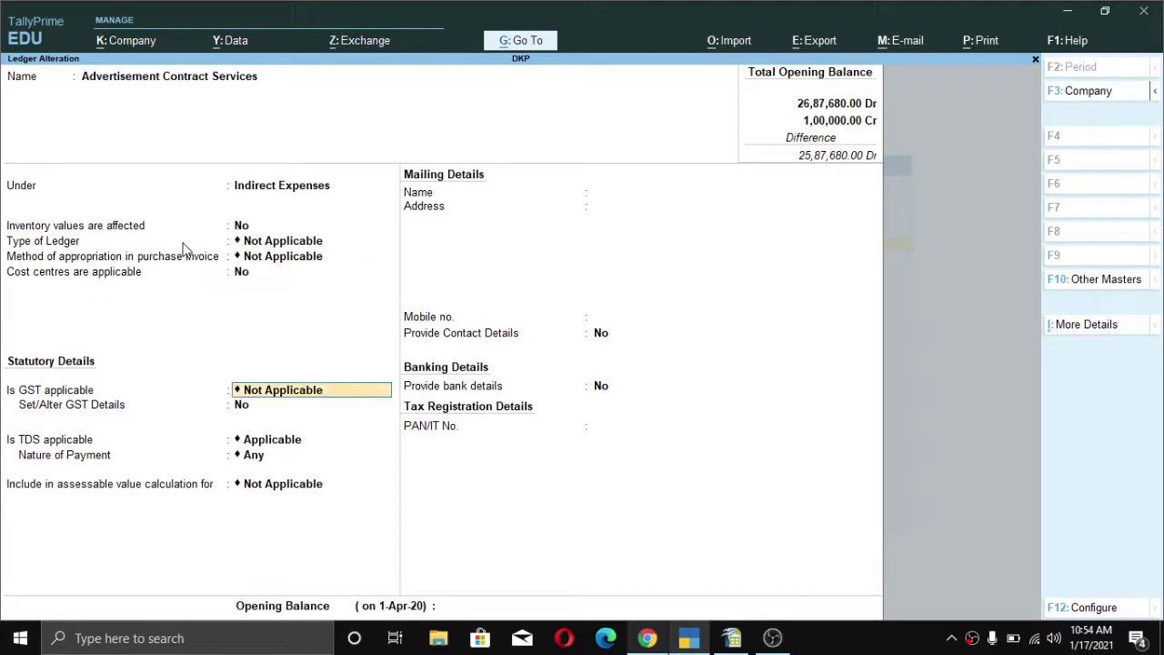
{"action": "key", "text": "Return"}
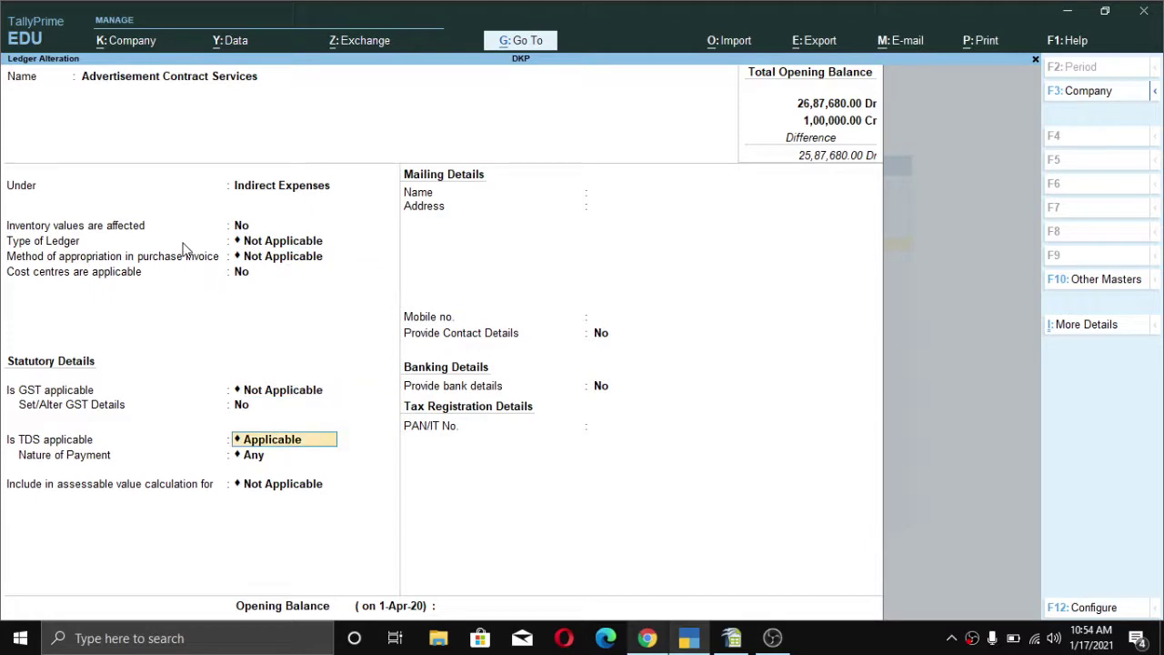
{"action": "key", "text": "Up"}
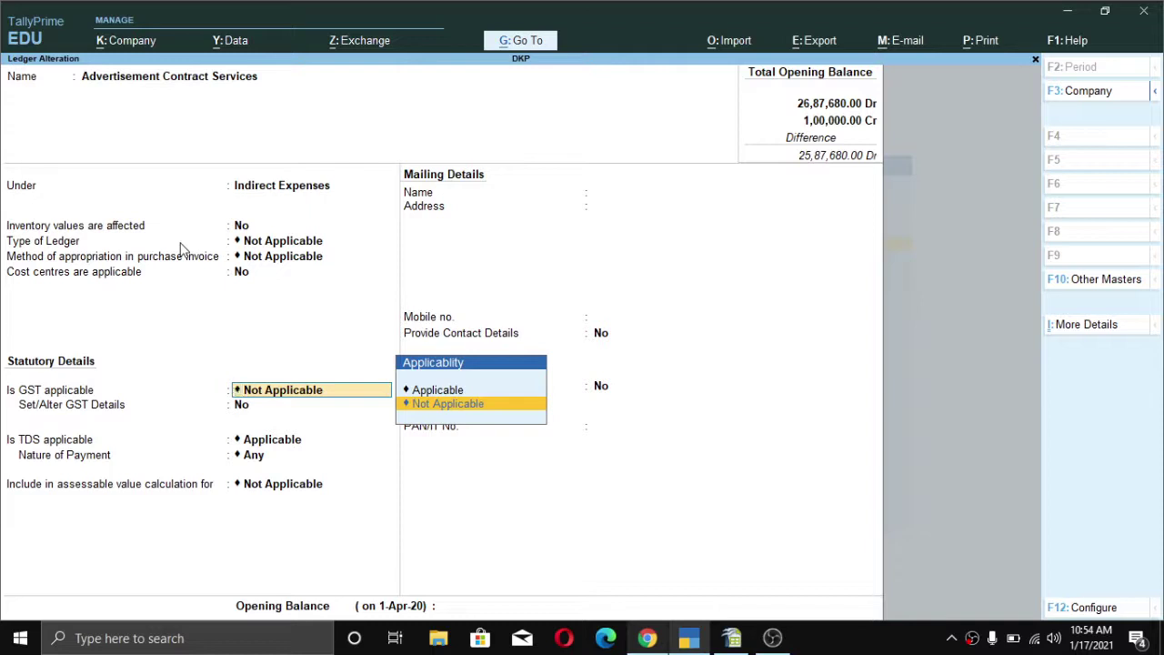
{"action": "key", "text": "Up"}
{"action": "key", "text": "Return"}
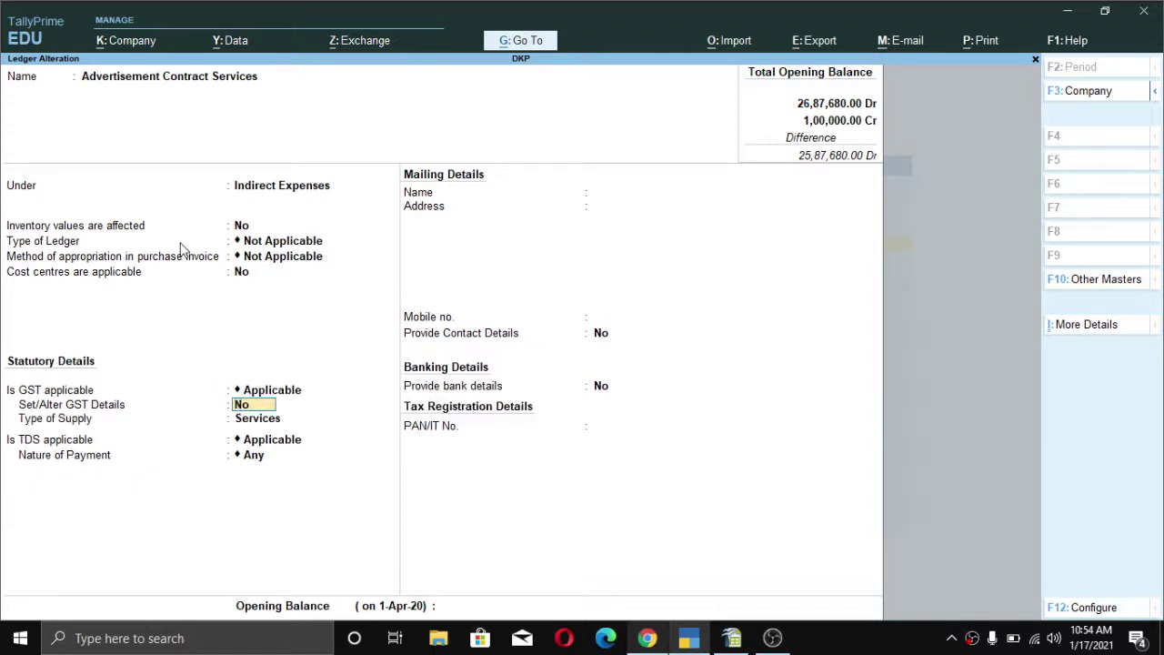
- Accept the Advertisement Contract Services ledger's GST details unchanged, keeping Services as the type of supply
{"action": "type", "text": "y"}
{"action": "key", "text": "Return"}
{"action": "key", "text": "Return"}
{"action": "key", "text": "Return"}
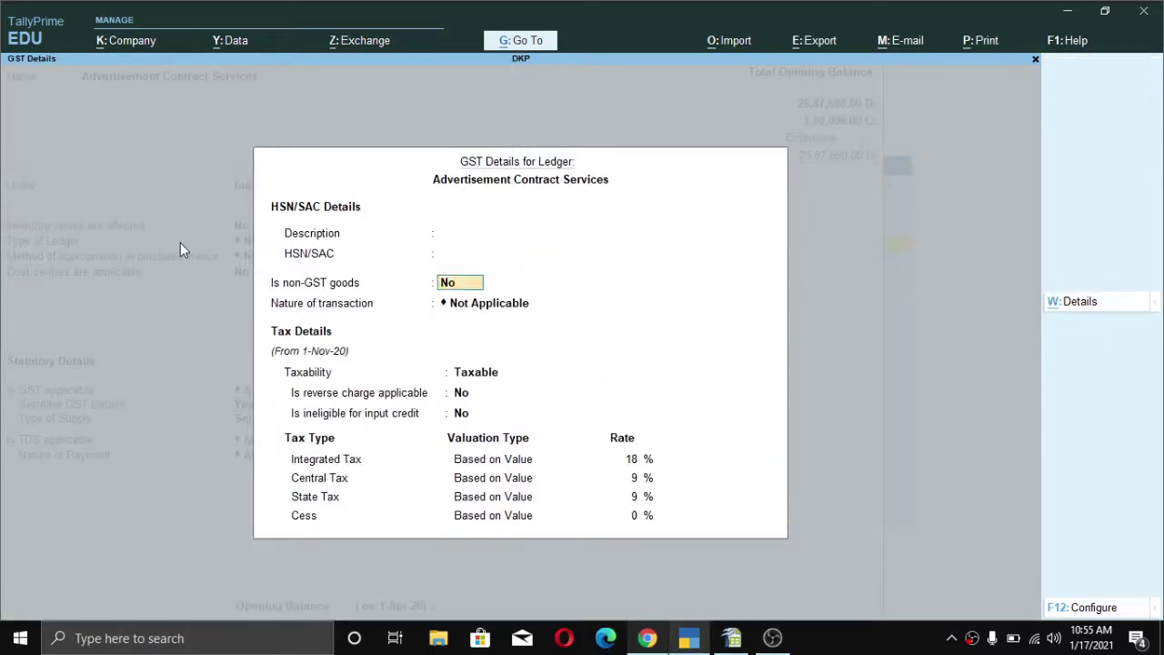
{"action": "key", "text": "Return"}
{"action": "key", "text": "Return"}
{"action": "key", "text": "Return"}
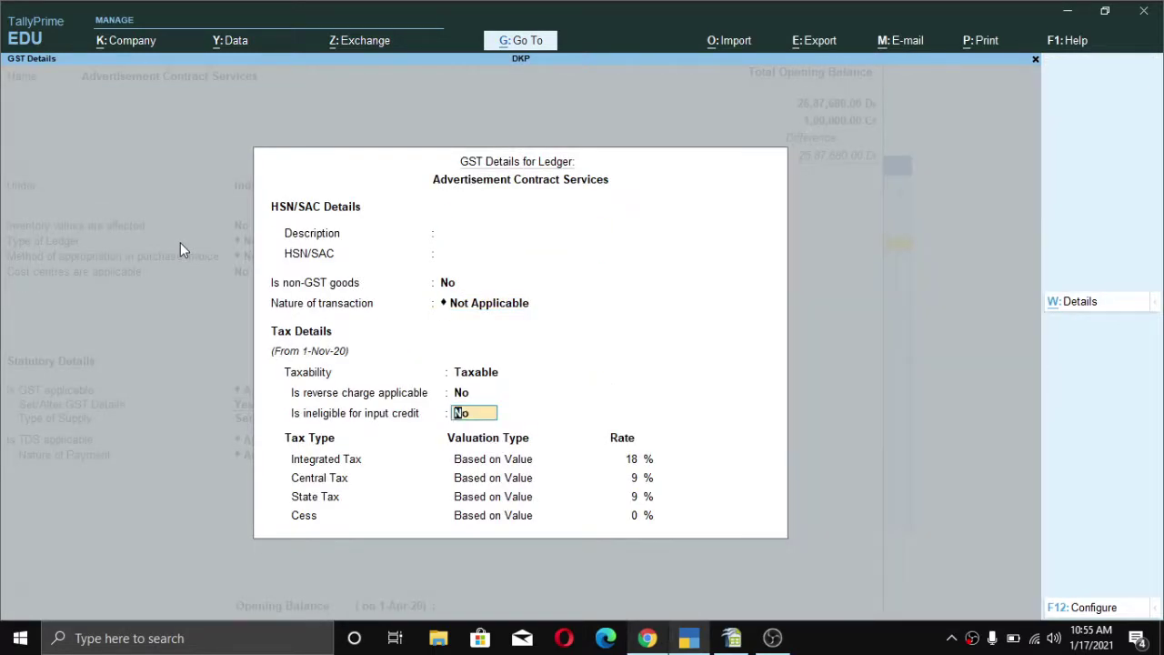
{"action": "key", "text": "Return"}
{"action": "key", "text": "Return"}
{"action": "key", "text": "Return"}
{"action": "key", "text": "Return"}
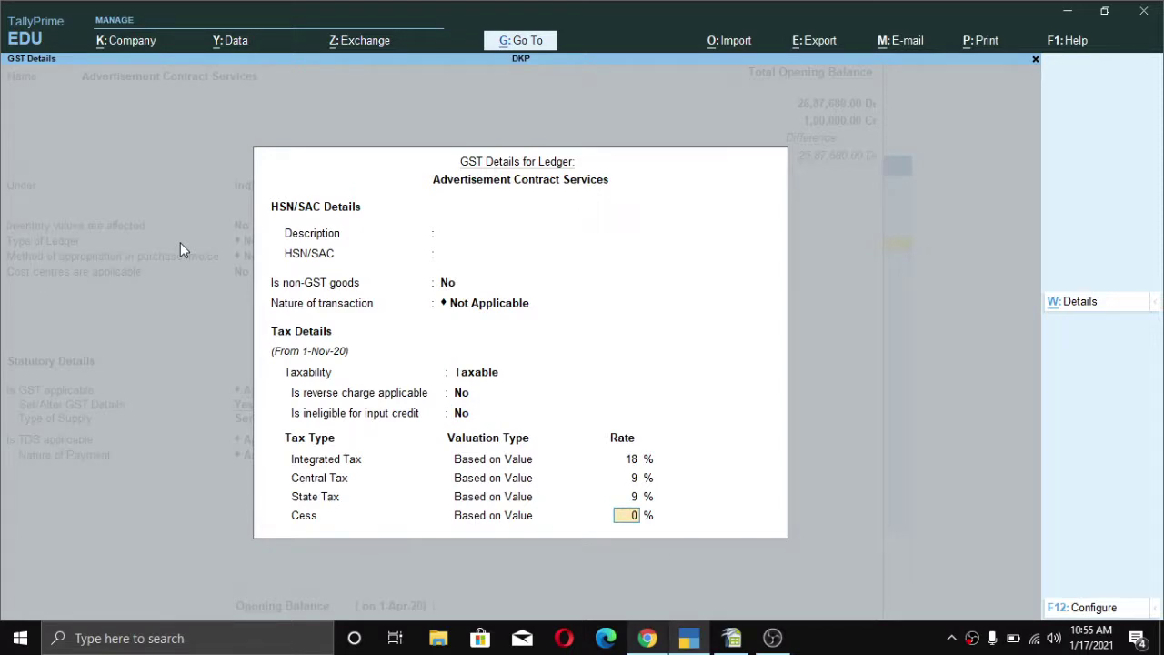
{"action": "key", "text": "Return"}
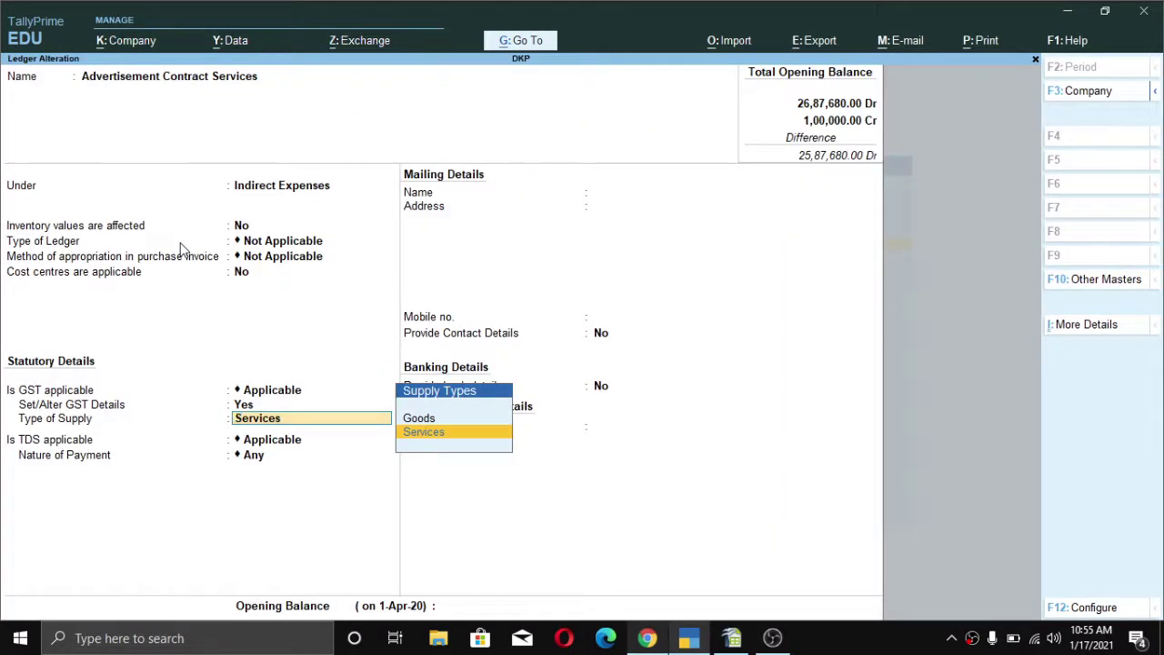
{"action": "key", "text": "Return"}
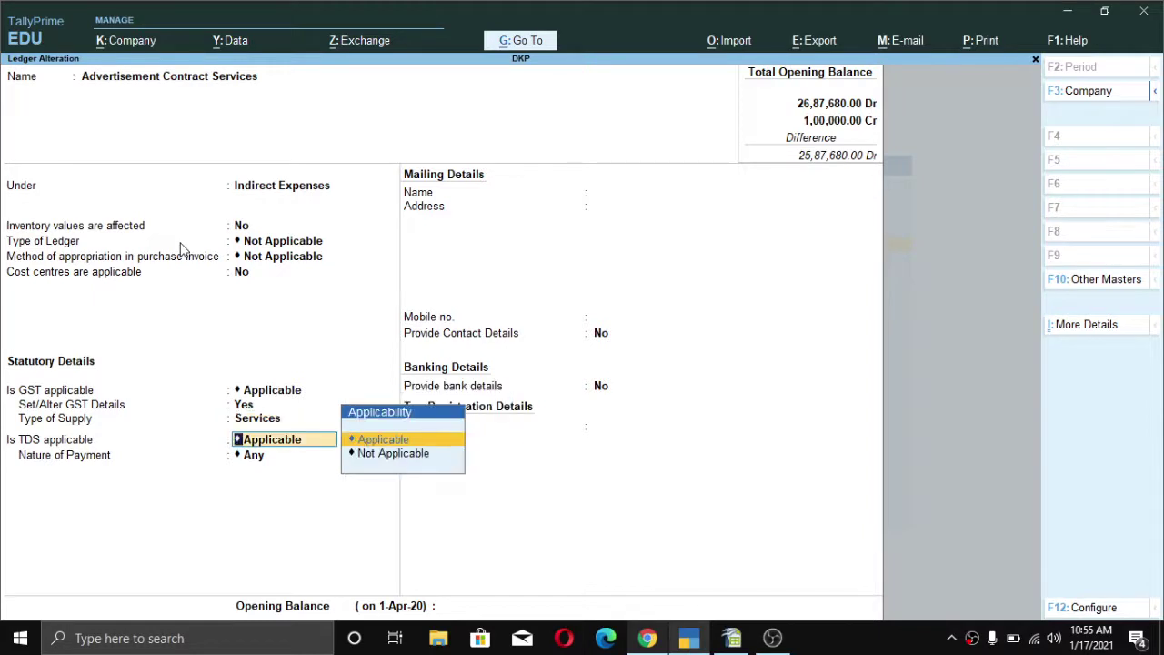
- Keep TDS applicable with nature of payment Any, save the ledger, and filter the ledger list for Tds
{"action": "key", "text": "Return"}
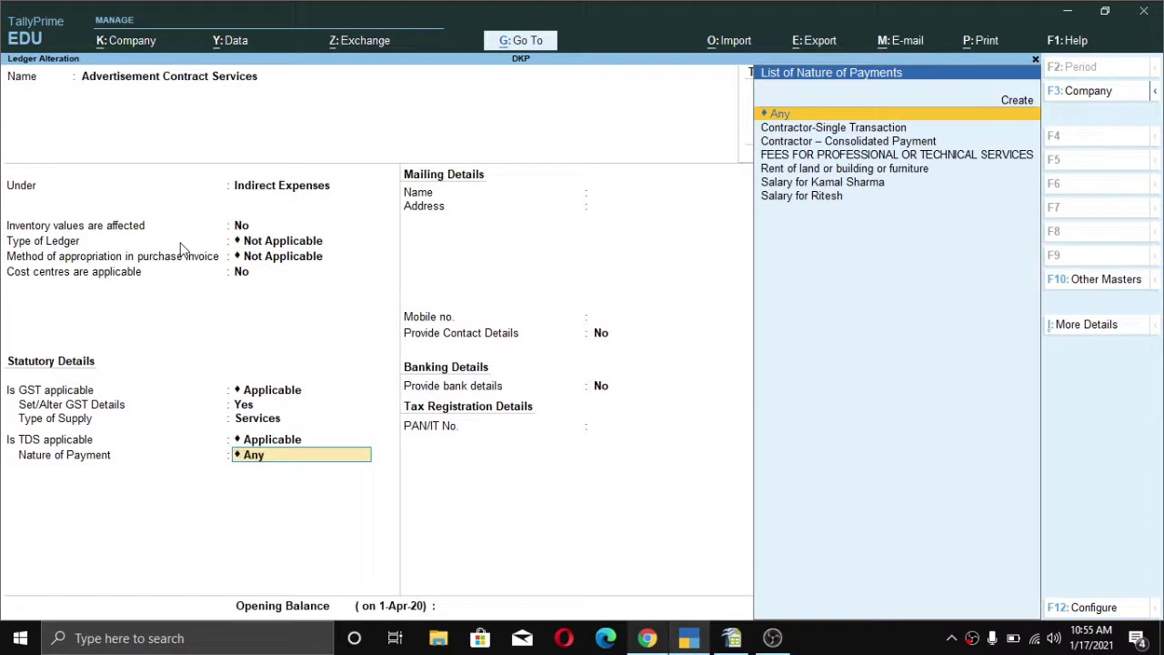
{"action": "key", "text": "Down"}
{"action": "key", "text": "Down"}
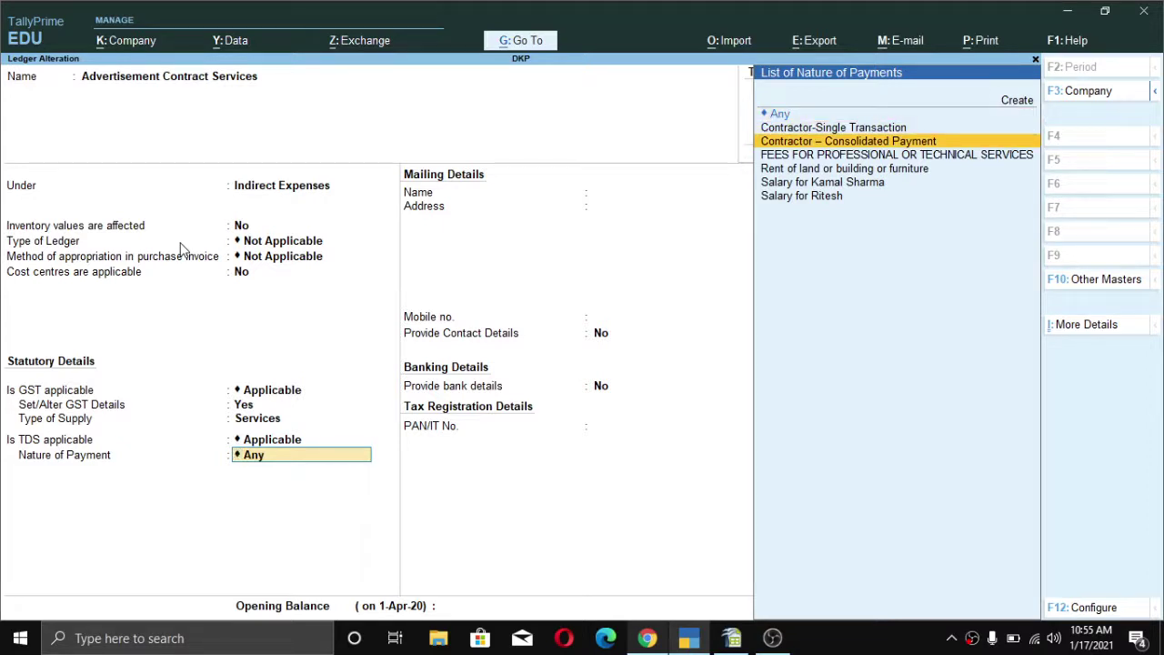
{"action": "key", "text": "Up"}
{"action": "key", "text": "Down"}
{"action": "key", "text": "Up"}
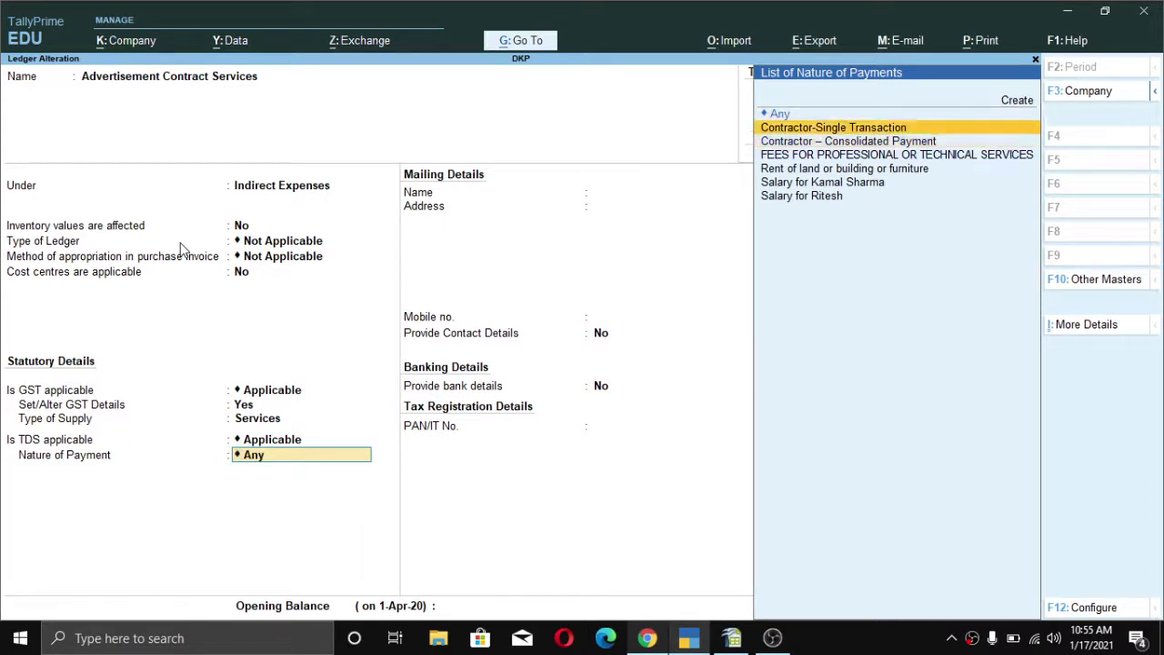
{"action": "key", "text": "Down"}
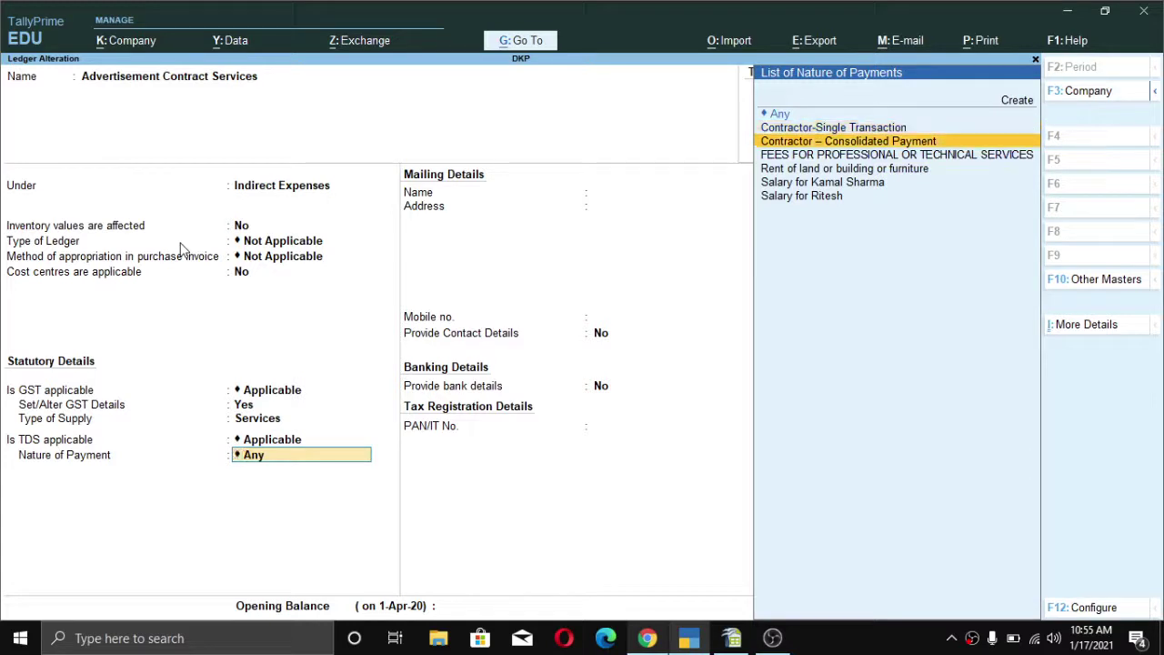
{"action": "key", "text": "Up"}
{"action": "key", "text": "Down"}
{"action": "key", "text": "Up"}
{"action": "key", "text": "Up"}
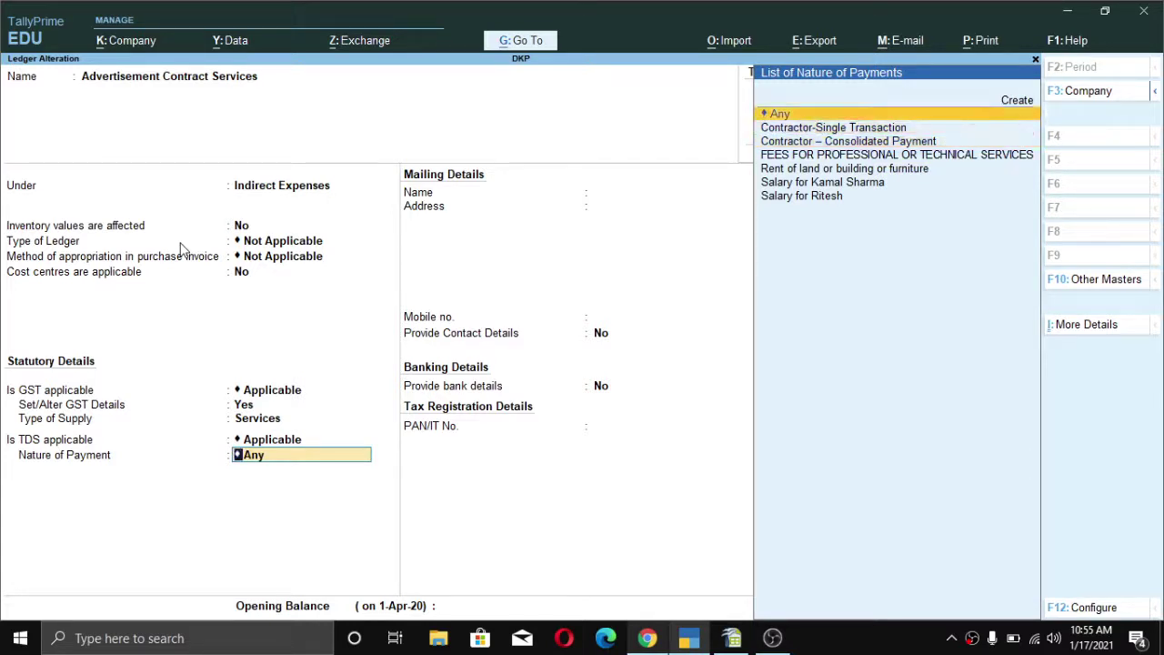
{"action": "key", "text": "Return"}
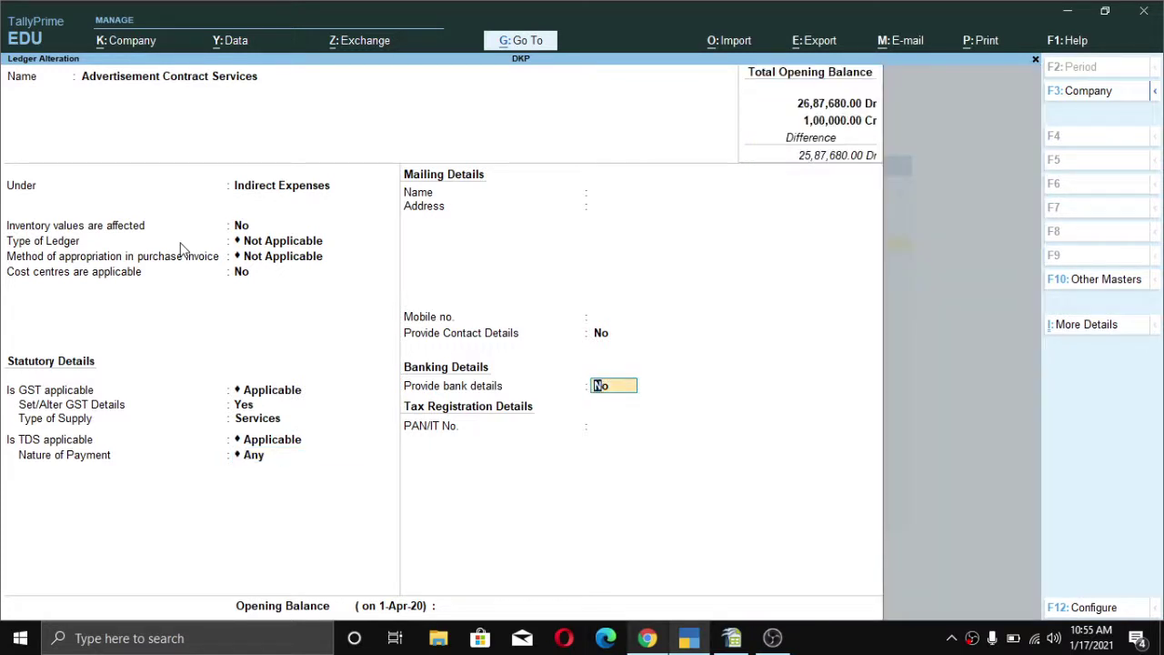
{"action": "key", "text": "Return"}
{"action": "key", "text": "Return"}
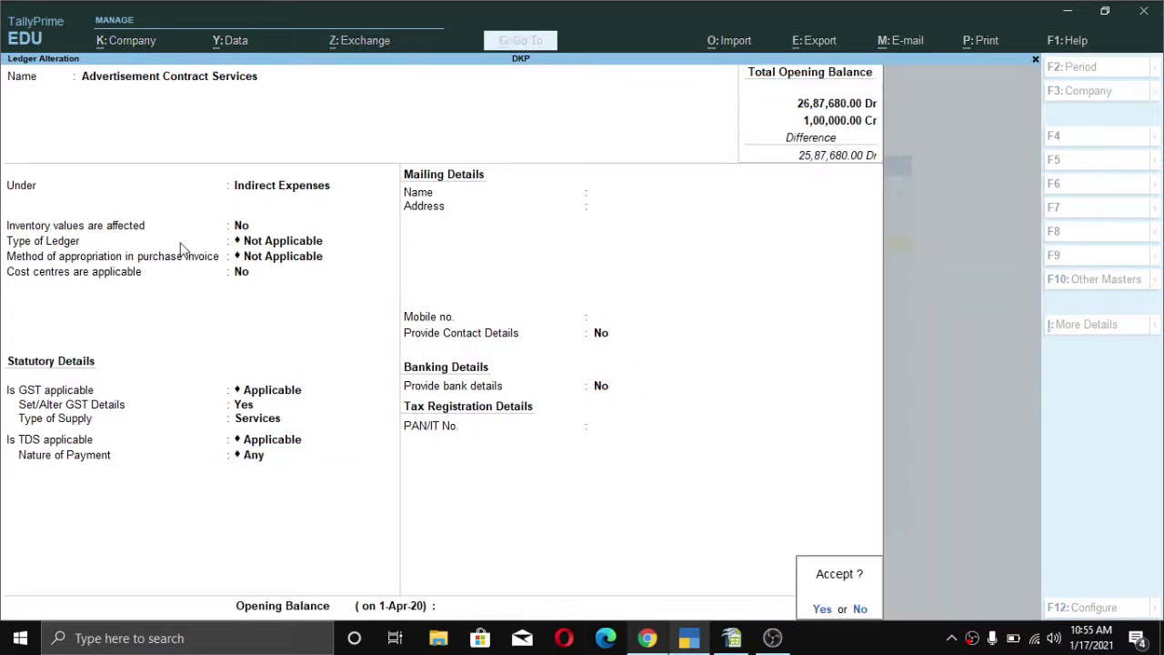
{"action": "type", "text": "yTds"}
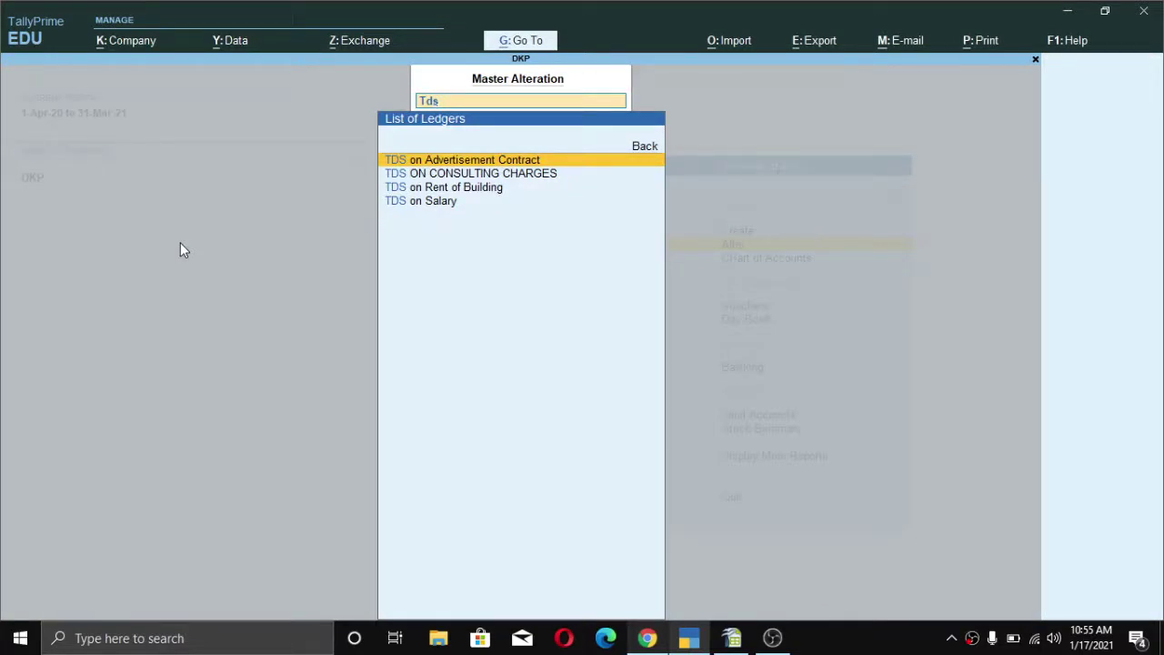
- Re-accept TDS on Advertisement Contract under Duties & Taxes with nature of payment Any, then search for the party ledger
{"action": "key", "text": "Return"}
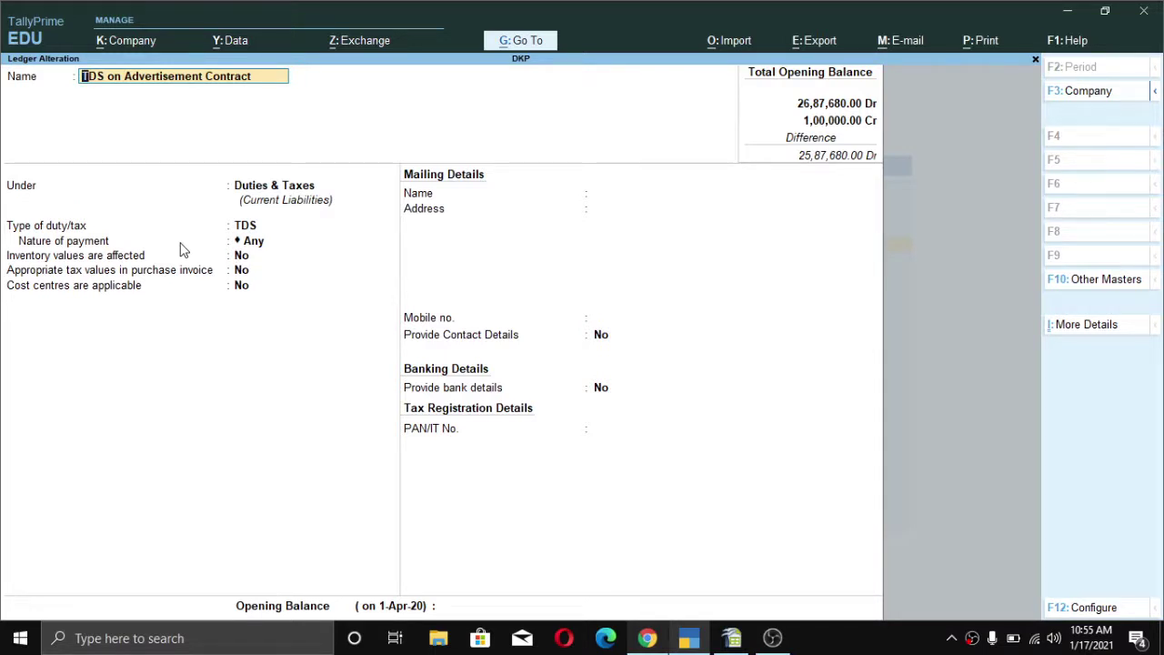
{"action": "key", "text": "Return"}
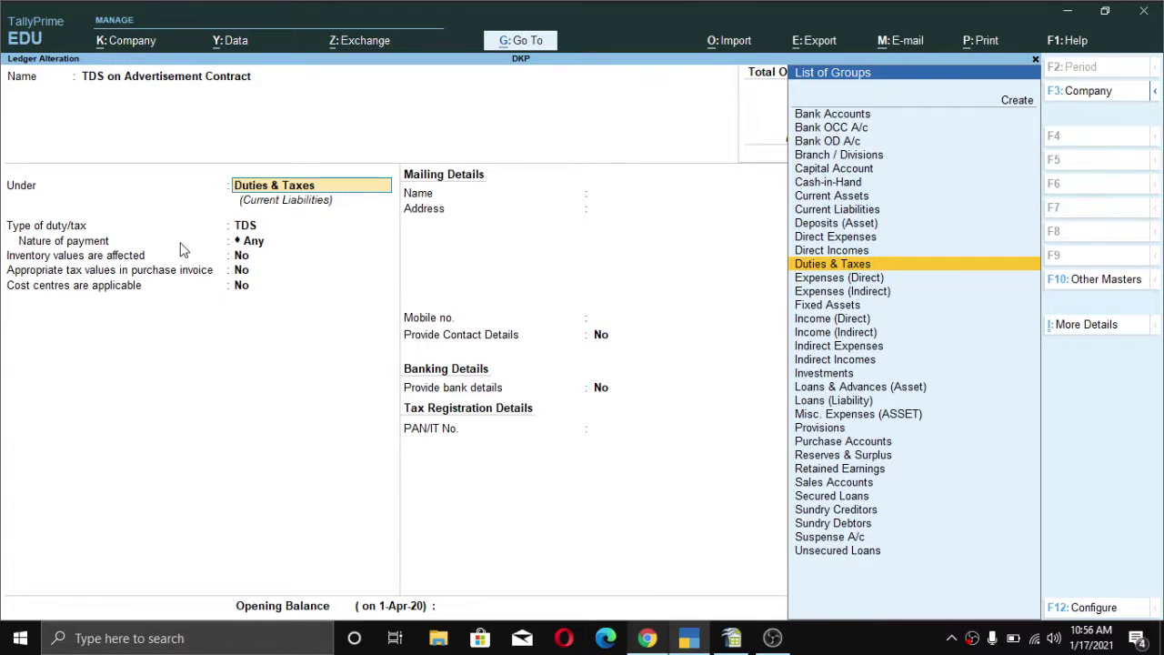
{"action": "key", "text": "Return"}
{"action": "key", "text": "Return"}
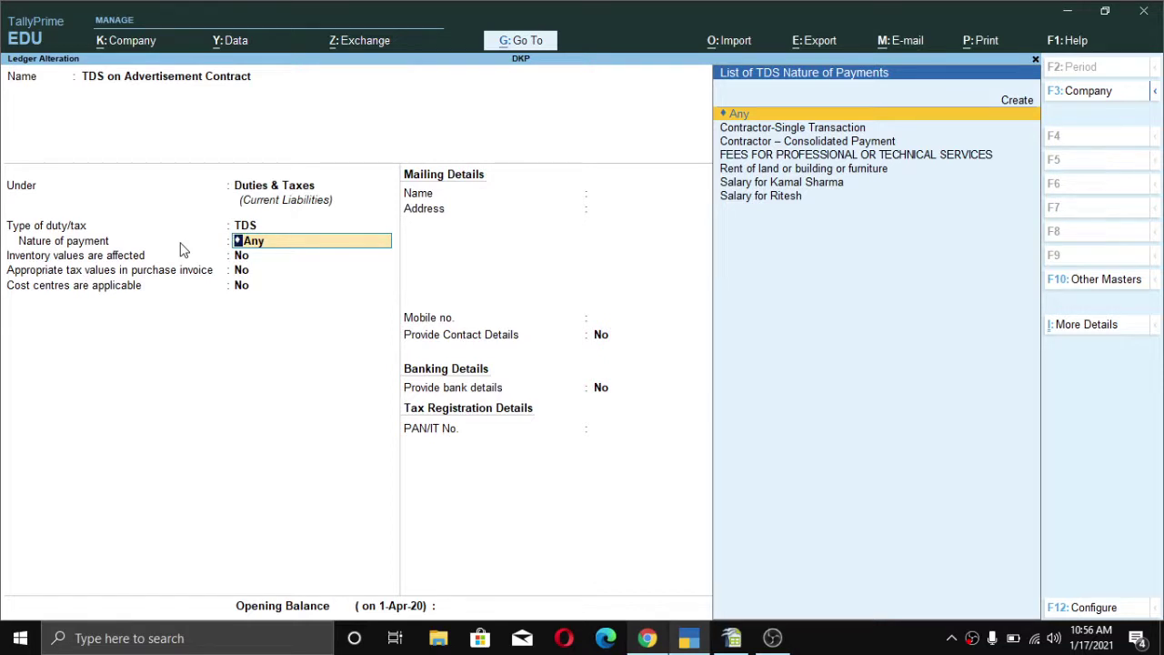
{"action": "key", "text": "Return"}
{"action": "key", "text": "Return"}
{"action": "key", "text": "Return"}
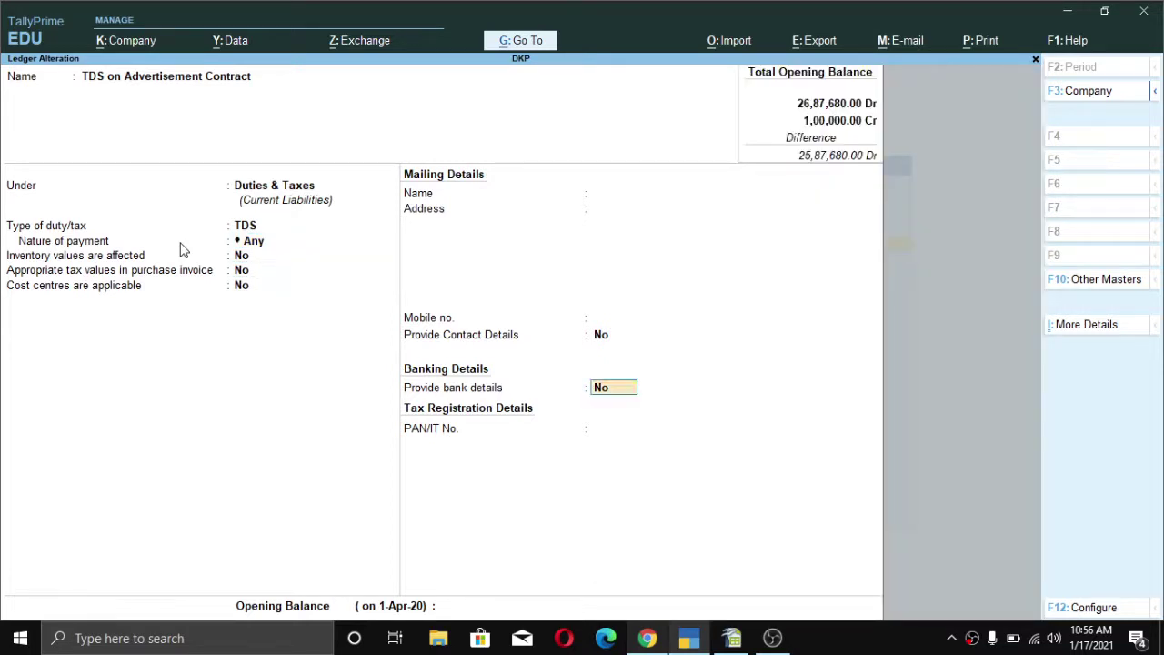
{"action": "key", "text": "Return"}
{"action": "key", "text": "Return"}
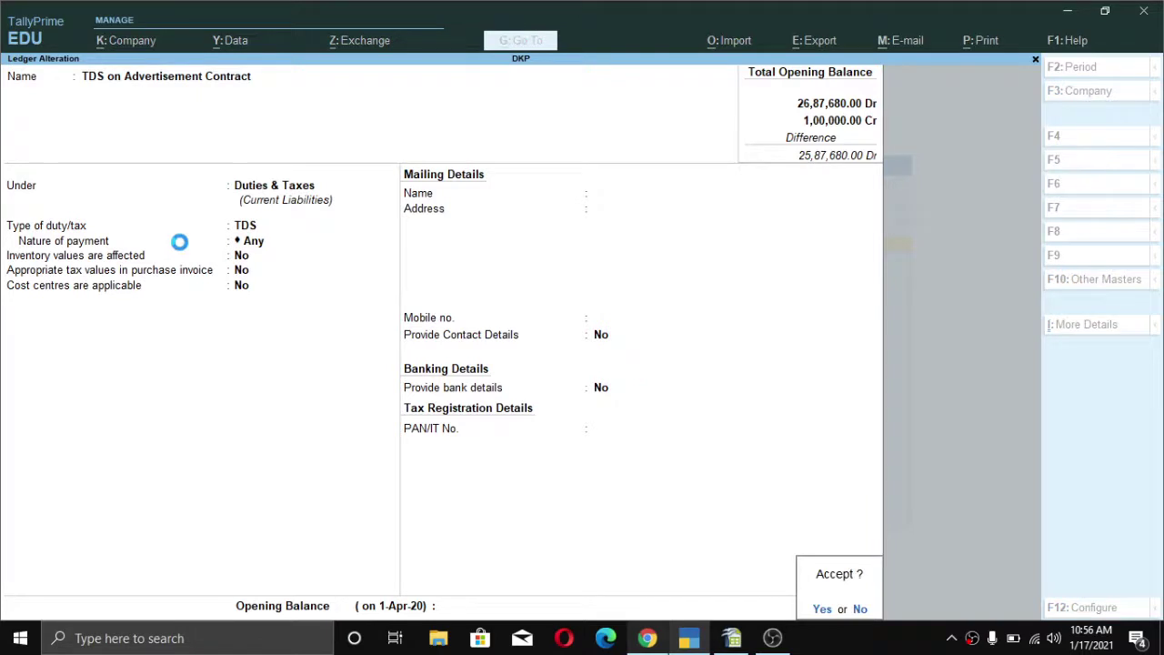
{"action": "key", "text": "Return"}
{"action": "type", "text": "Nare"}
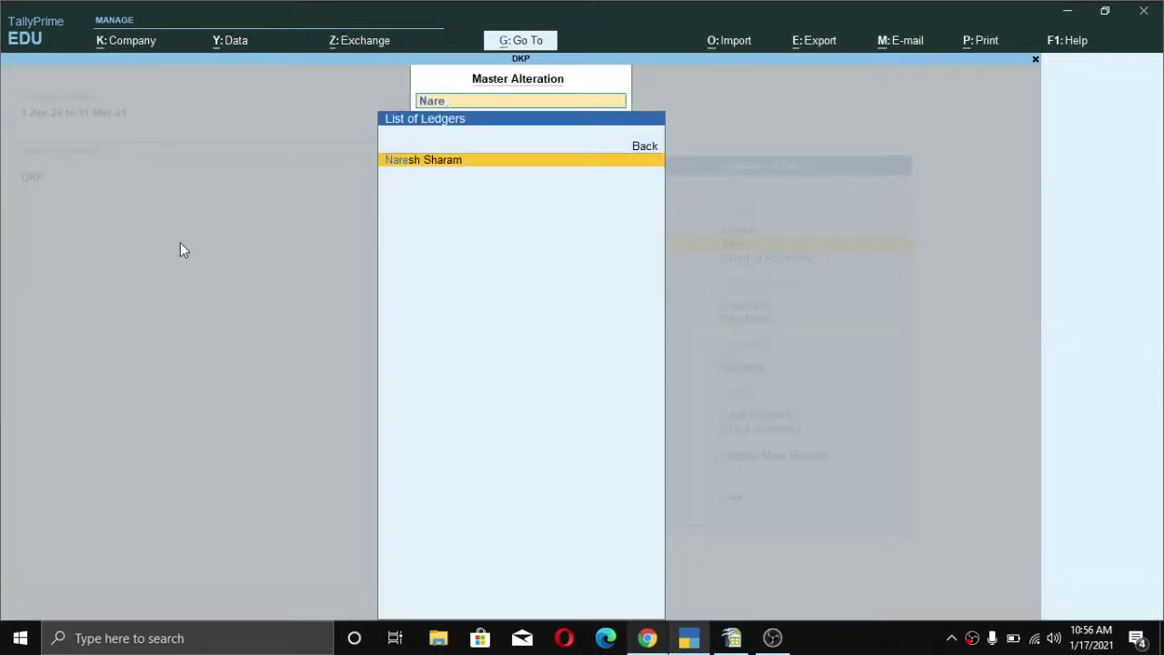
- Open the party ledger under Sundry Creditors and reach Is TDS Deductable to list deductee types
{"action": "key", "text": "Return"}
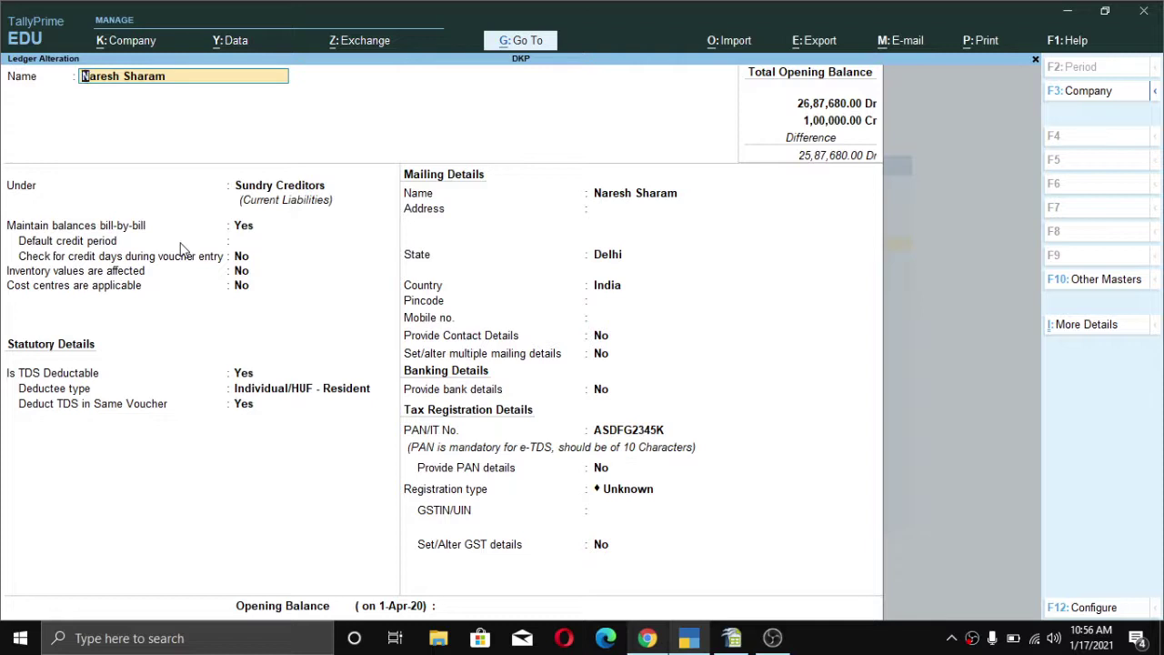
{"action": "key", "text": "Return"}
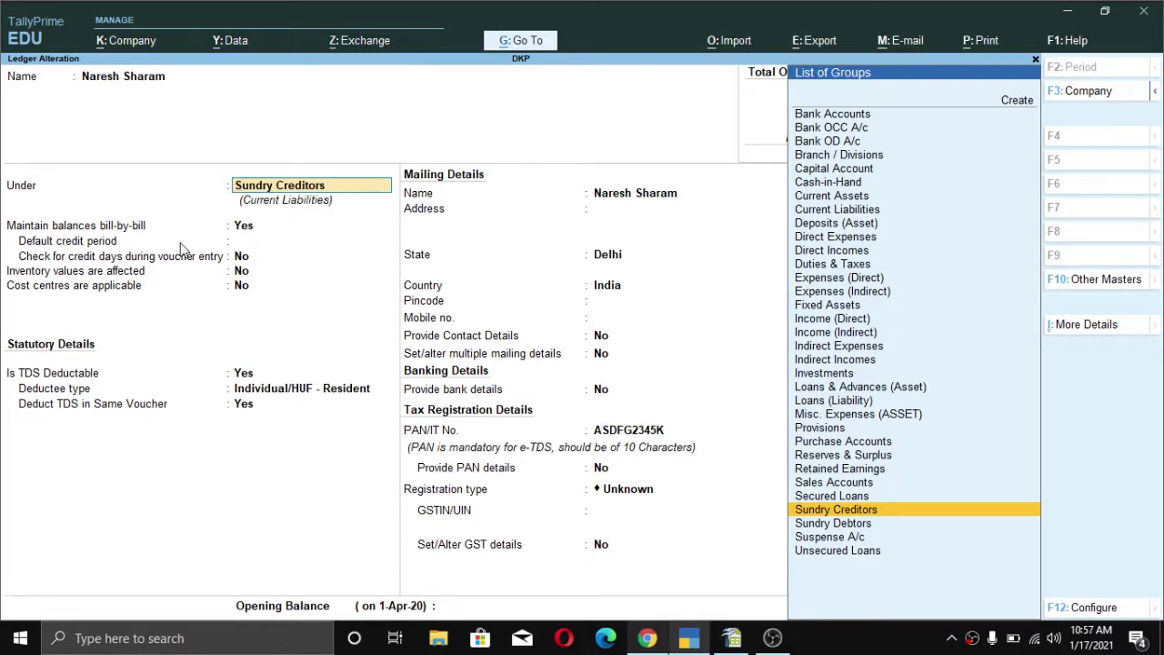
{"action": "key", "text": "Return"}
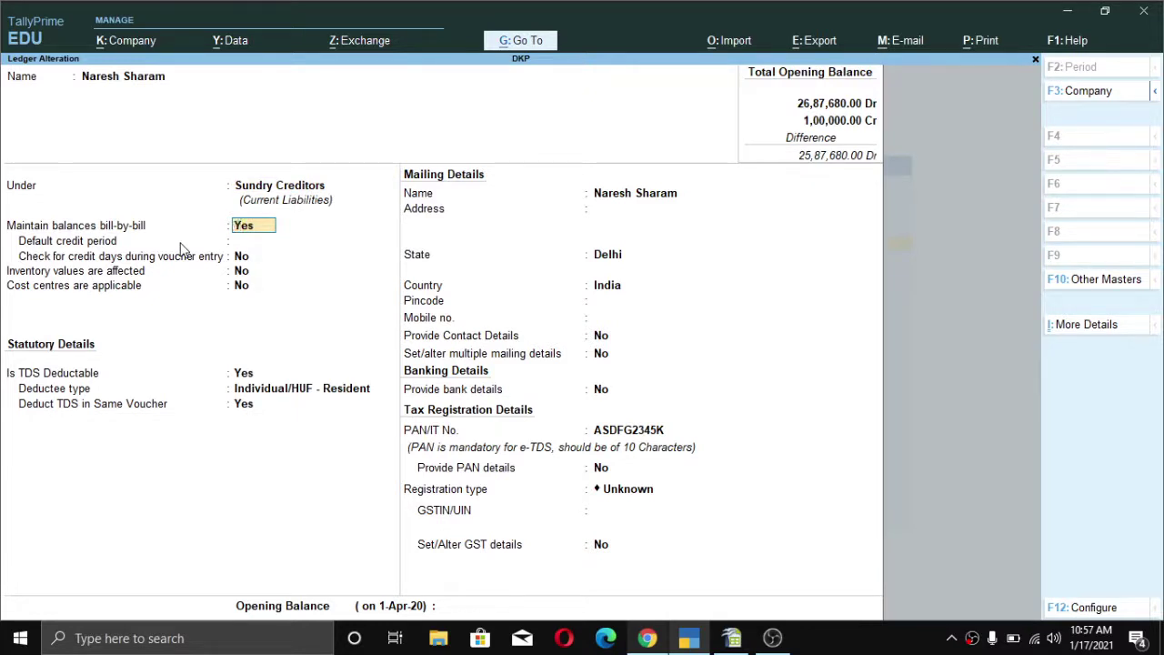
{"action": "key", "text": "Return"}
{"action": "key", "text": "Return"}
{"action": "key", "text": "Return"}
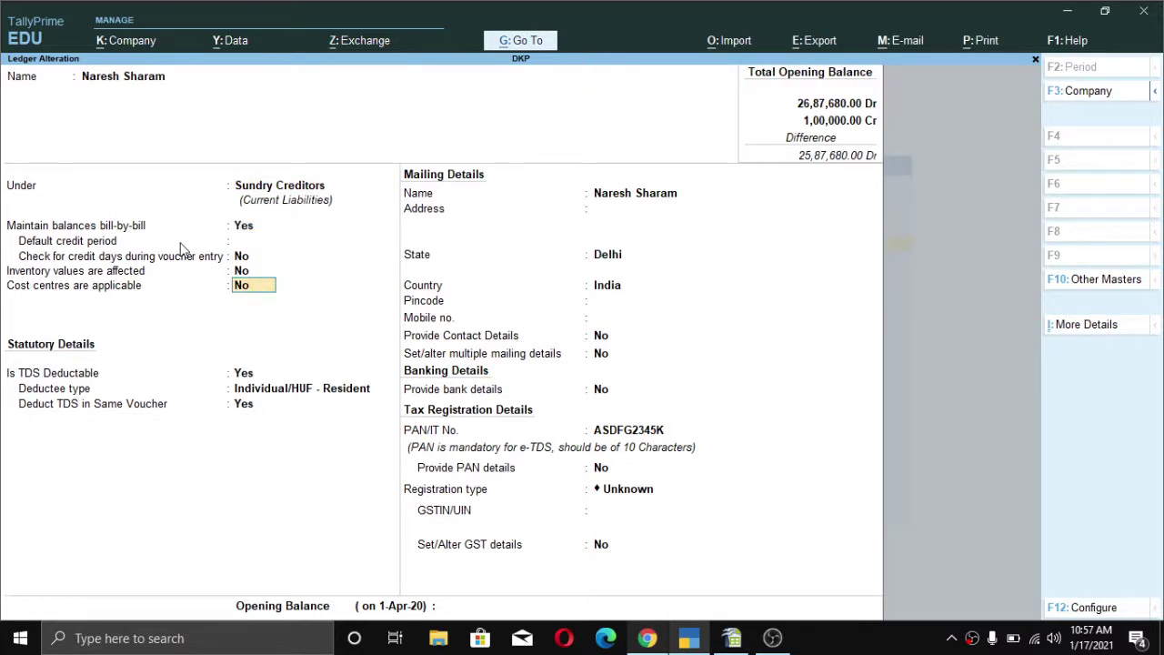
{"action": "key", "text": "Up"}
{"action": "key", "text": "Up"}
{"action": "key", "text": "Up"}
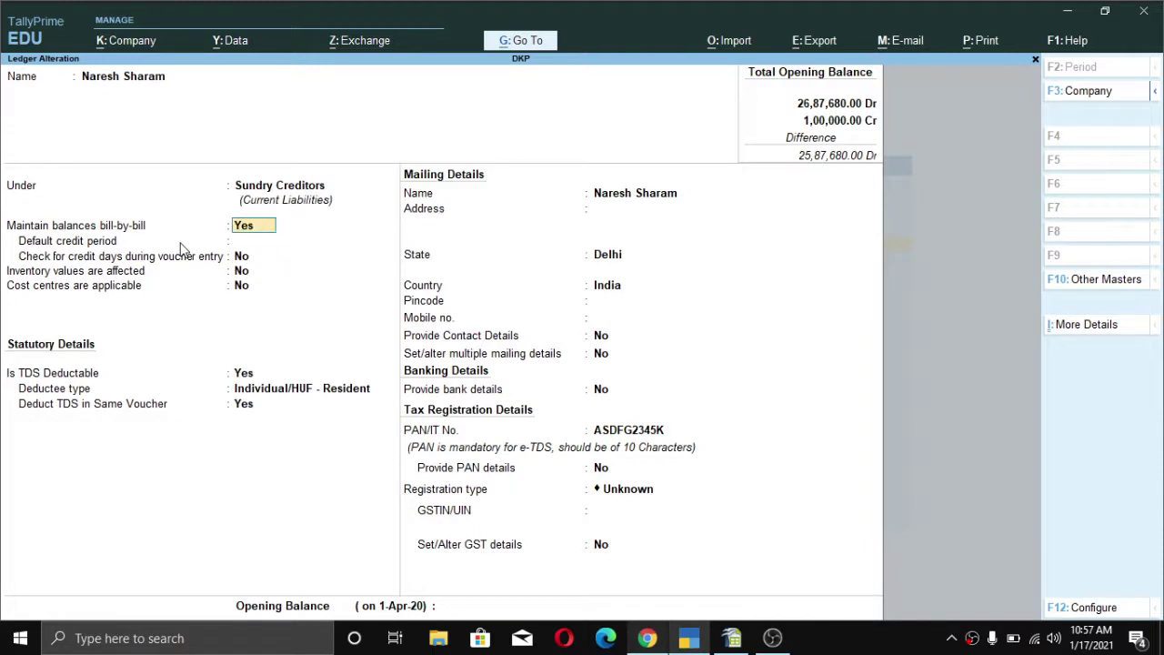
{"action": "key", "text": "Return"}
{"action": "key", "text": "Return"}
{"action": "key", "text": "Return"}
{"action": "key", "text": "Return"}
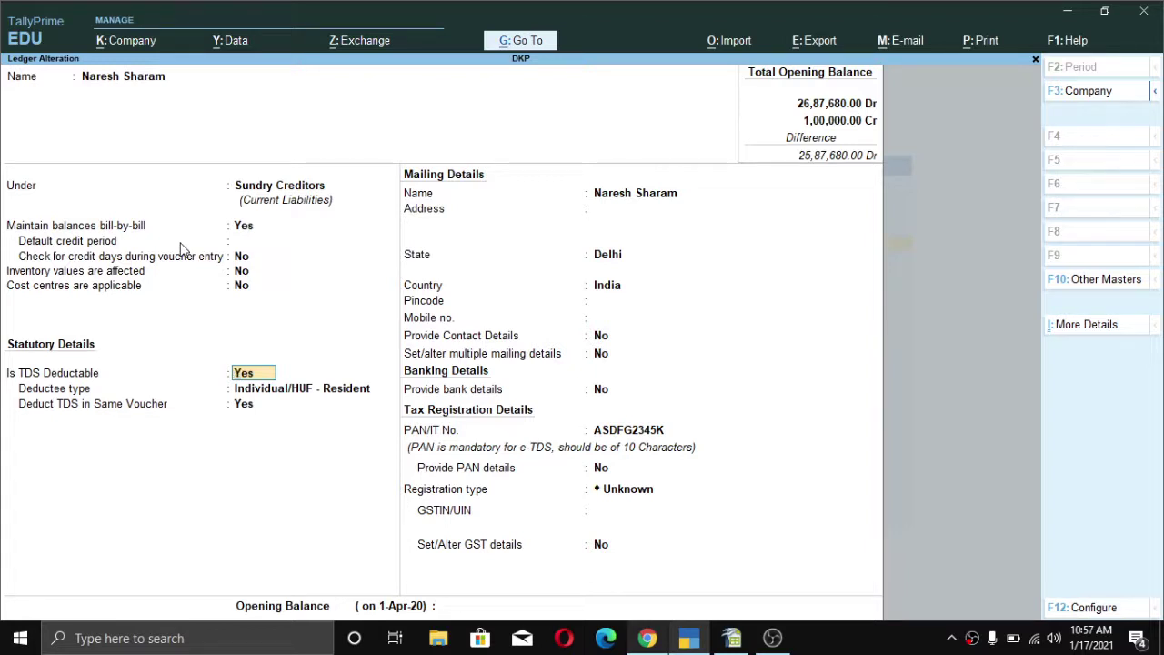
{"action": "key", "text": "Return"}
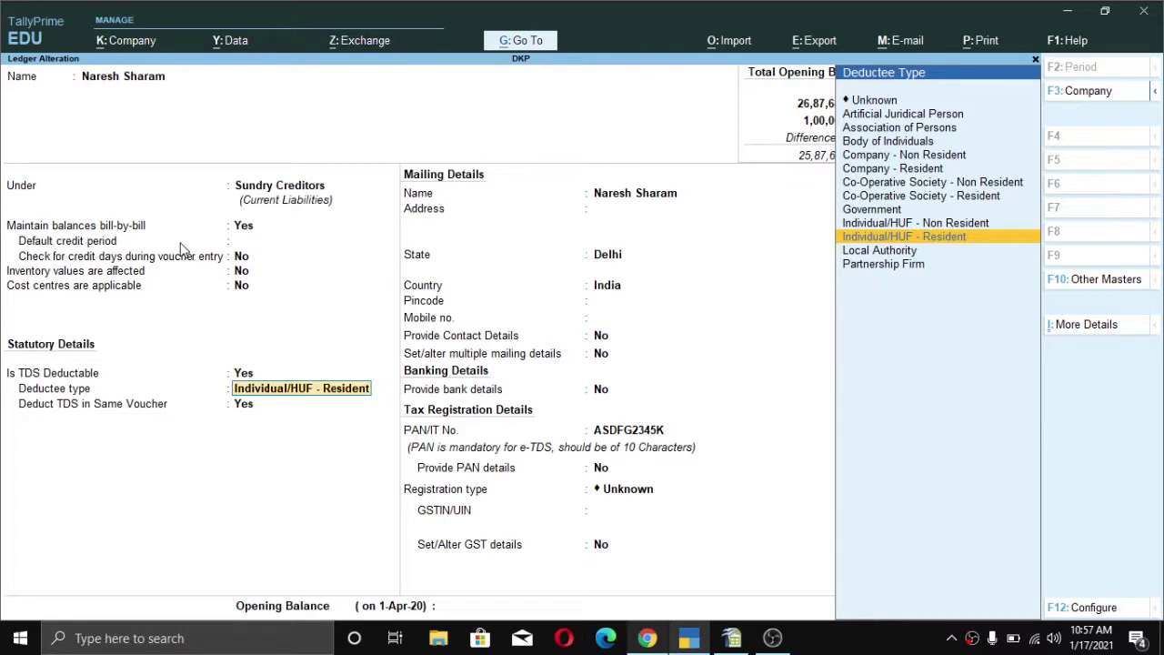
- Keep Individual/HUF - Resident as the party's TDS deductee type
{"action": "key", "text": "Up"}
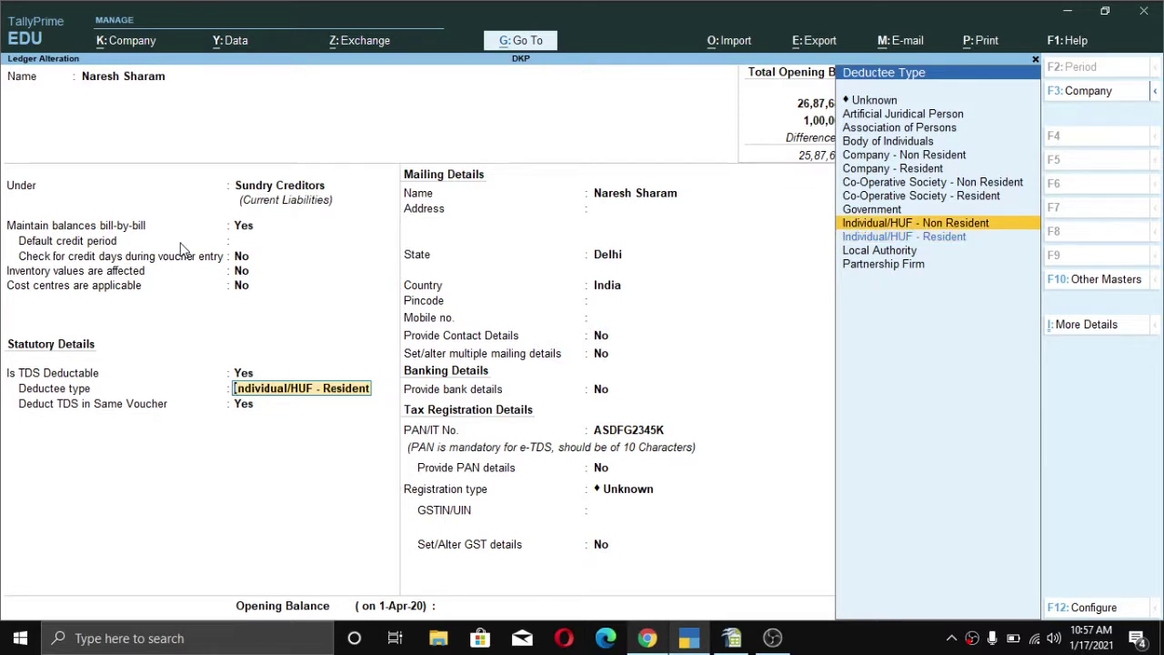
{"action": "key", "text": "Up"}
{"action": "key", "text": "Down"}
{"action": "key", "text": "Up"}
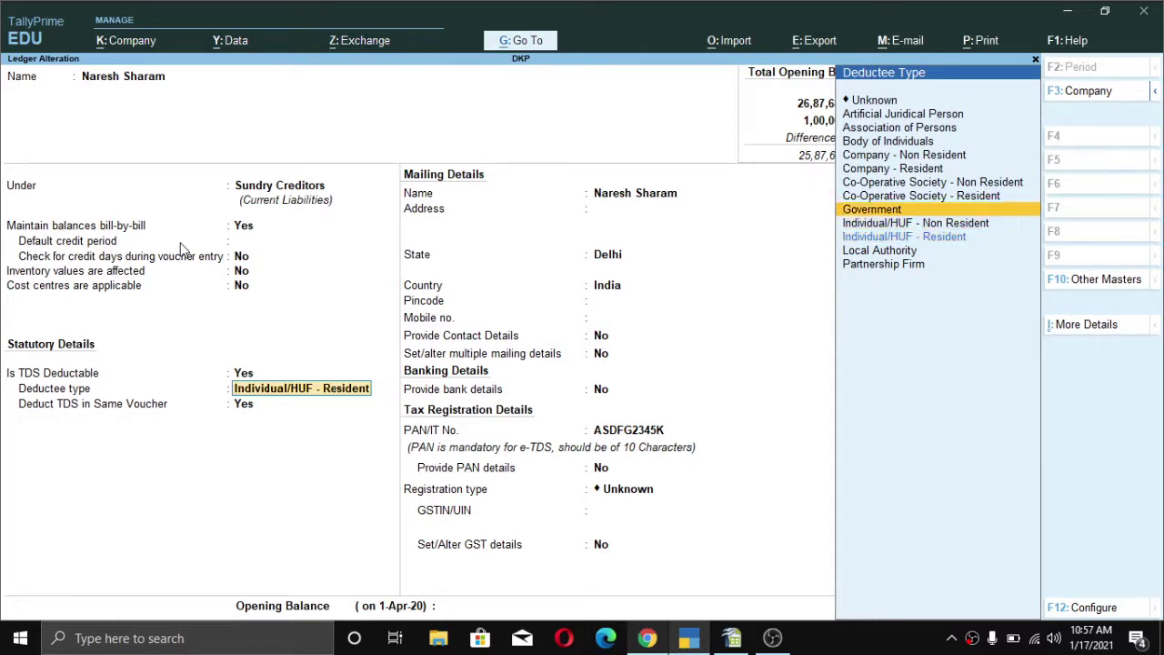
{"action": "key", "text": "Down"}
{"action": "key", "text": "Down"}
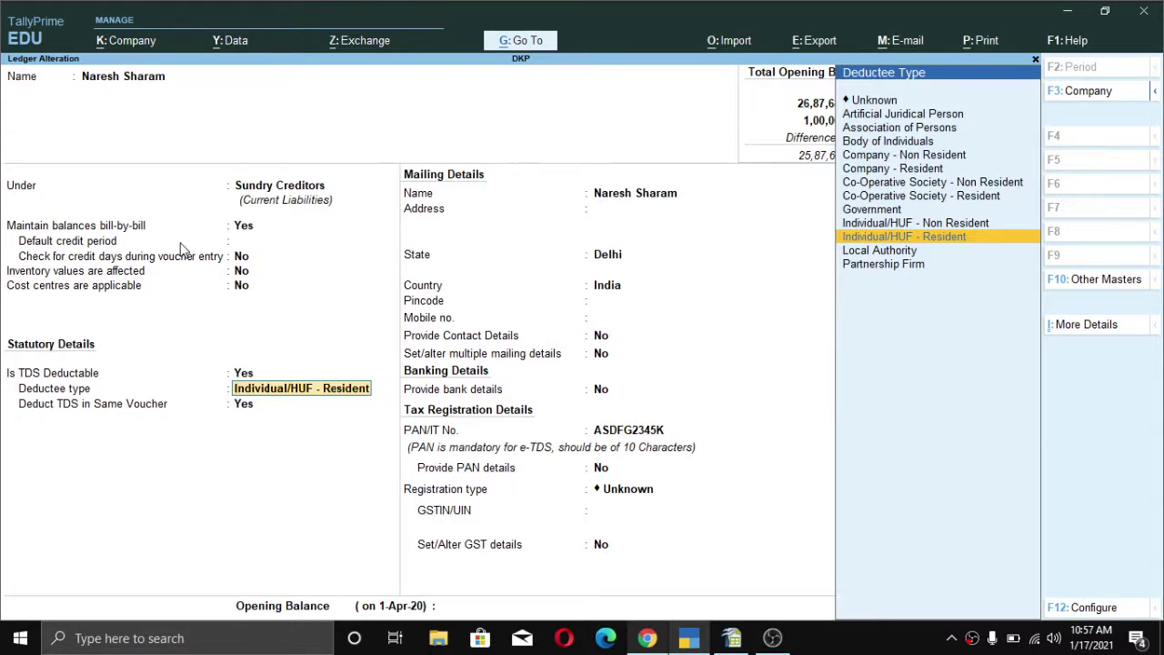
{"action": "key", "text": "Up"}
{"action": "key", "text": "Up"}
{"action": "key", "text": "Up"}
{"action": "key", "text": "Up"}
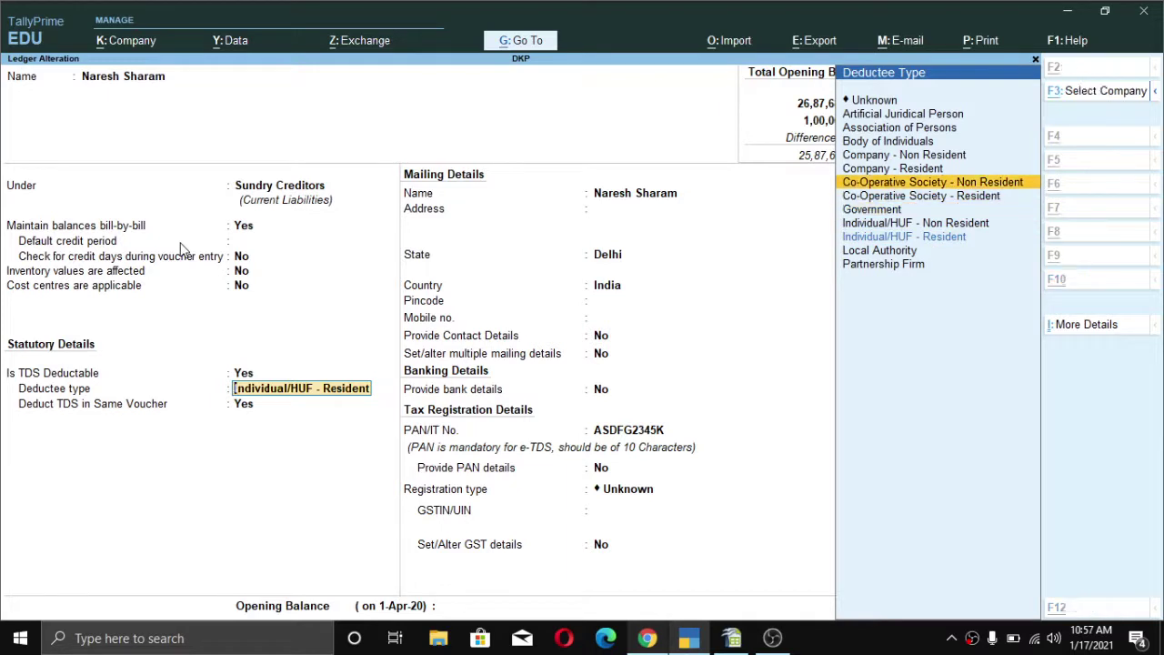
{"action": "key", "text": "Down"}
{"action": "key", "text": "Down"}
{"action": "key", "text": "Down"}
{"action": "key", "text": "Down"}
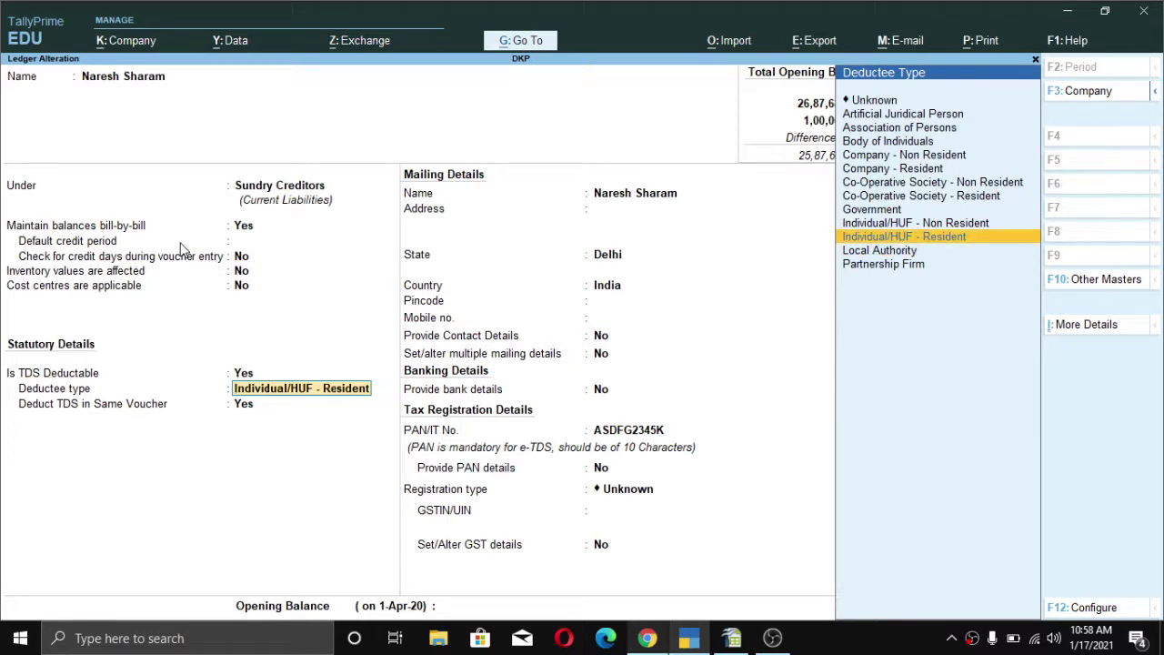
{"action": "key", "text": "Up"}
{"action": "key", "text": "Up"}
{"action": "key", "text": "Up"}
{"action": "key", "text": "Up"}
{"action": "key", "text": "Down"}
{"action": "key", "text": "Down"}
{"action": "key", "text": "Down"}
{"action": "key", "text": "Down"}
{"action": "key", "text": "Return"}
- Set registration type to Regular, enter the party's GSTIN, enable GST details, and save the ledger
{"action": "key", "text": "Return"}
{"action": "key", "text": "Return"}
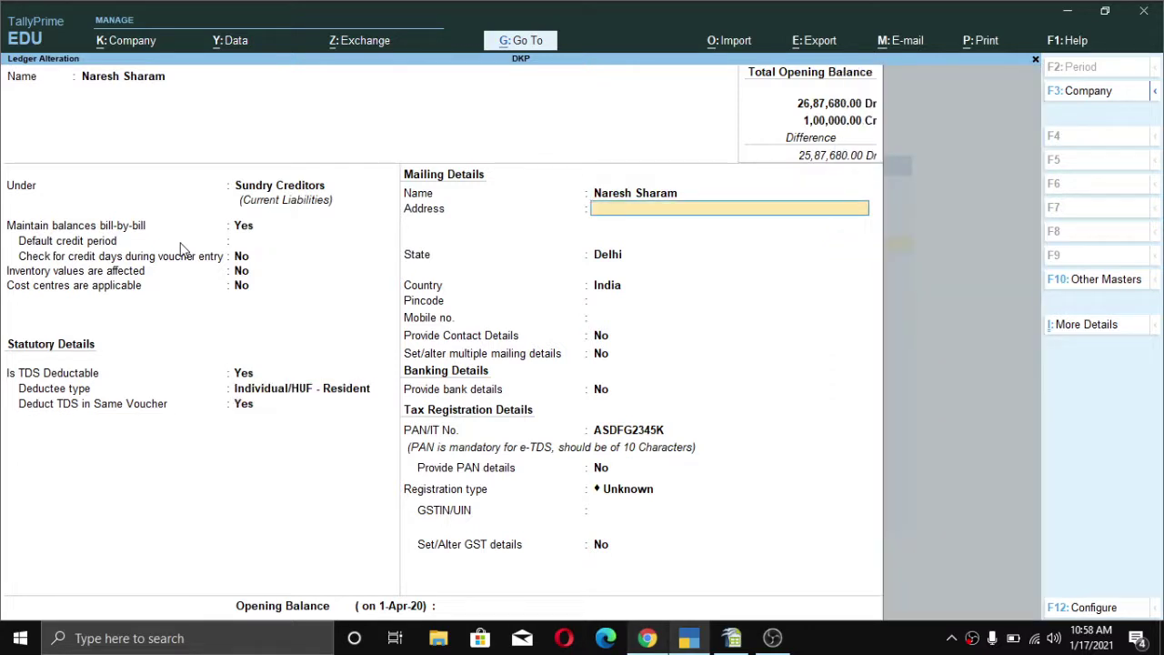
{"action": "key", "text": "Return"}
{"action": "key", "text": "Return"}
{"action": "key", "text": "Return"}
{"action": "key", "text": "Return"}
{"action": "key", "text": "Return"}
{"action": "key", "text": "Return"}
{"action": "key", "text": "Return"}
{"action": "key", "text": "Return"}
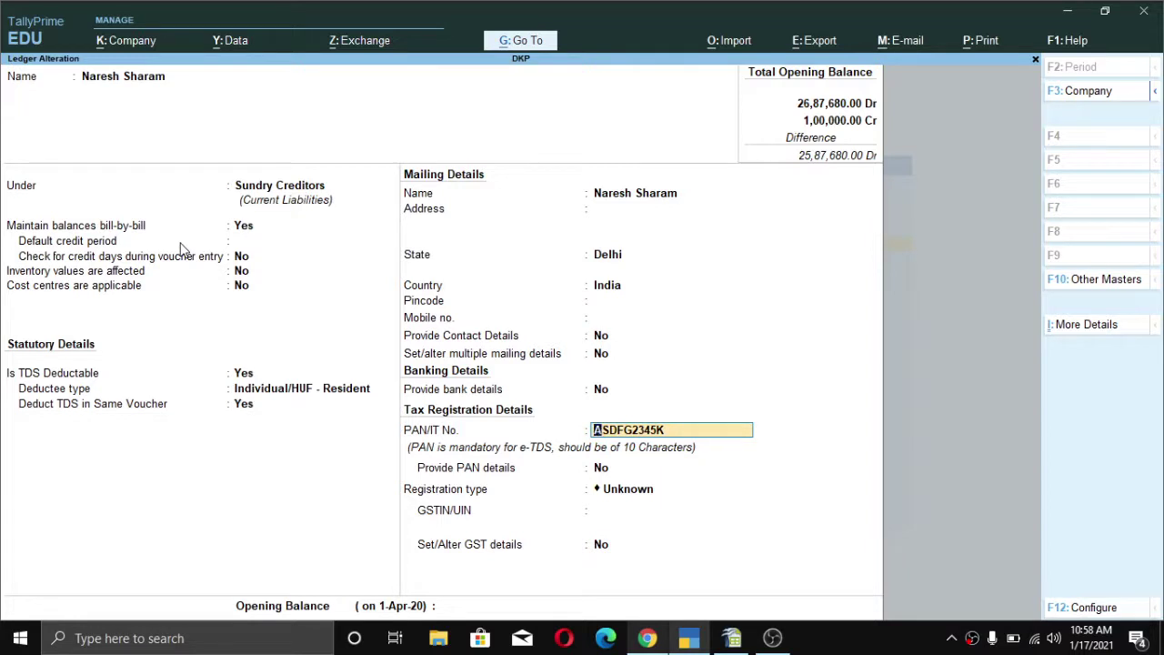
{"action": "key", "text": "Return"}
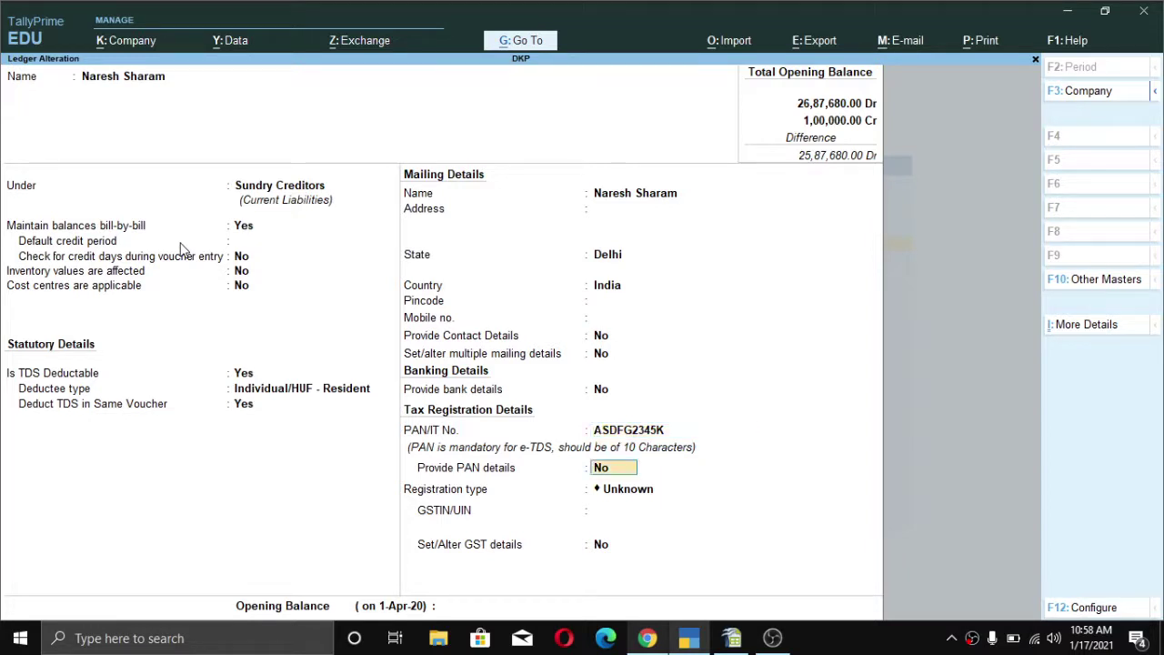
{"action": "key", "text": "Return"}
{"action": "key", "text": "Down"}
{"action": "key", "text": "Down"}
{"action": "key", "text": "Down"}
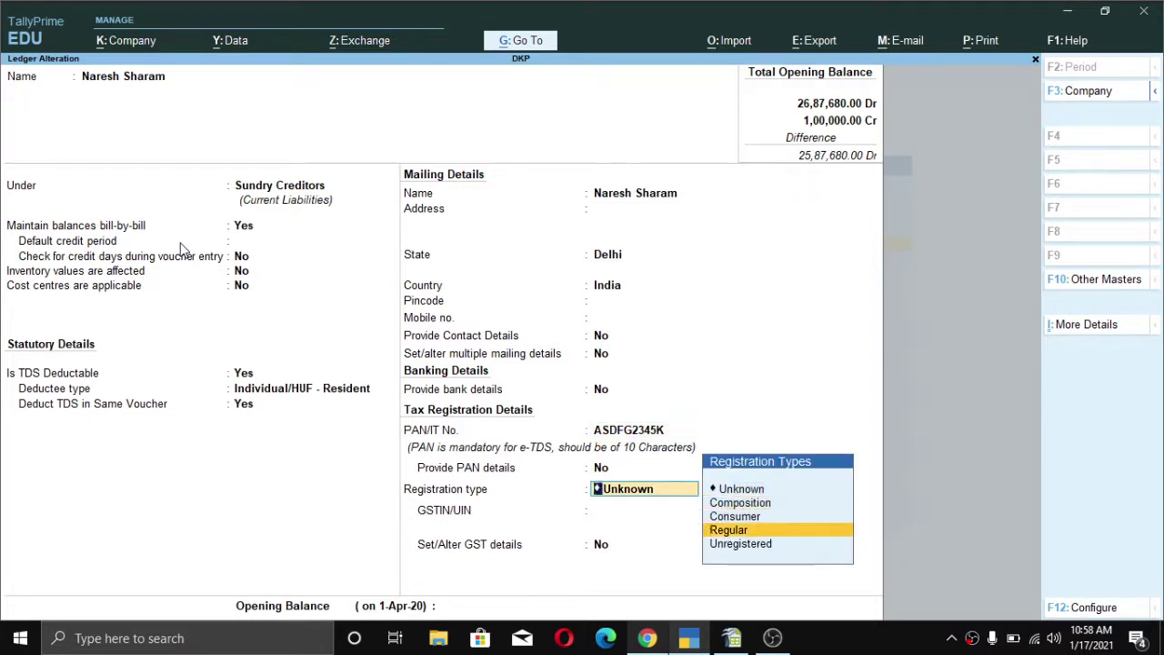
{"action": "key", "text": "Return"}
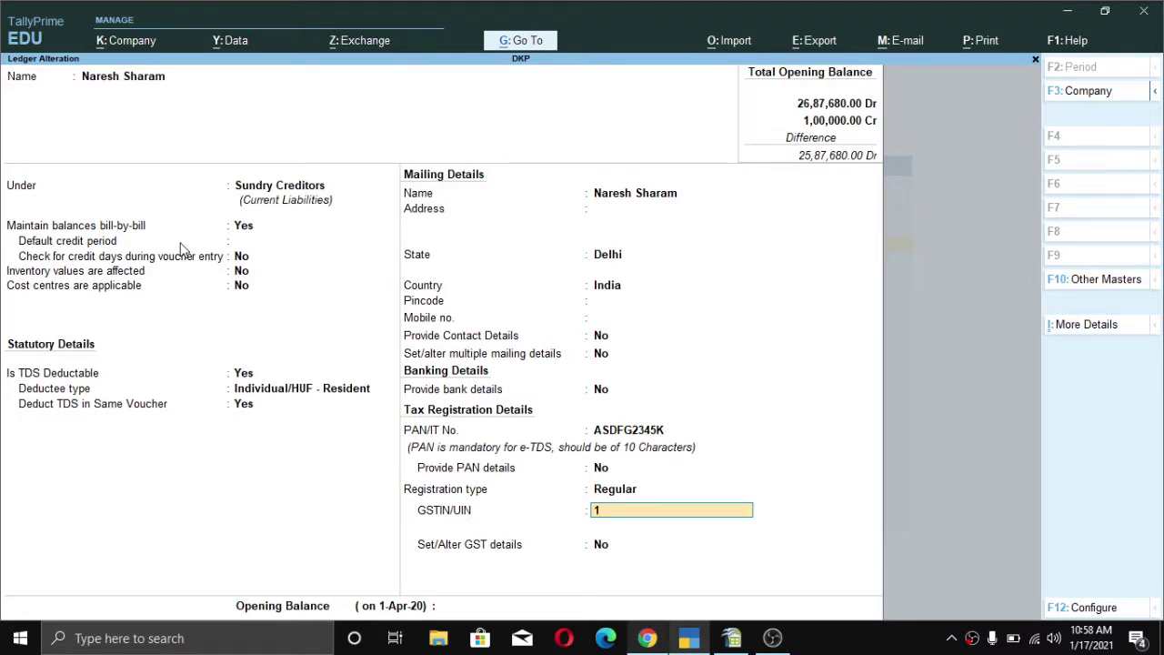
{"action": "key", "text": "Return"}
{"action": "key", "text": "Return"}
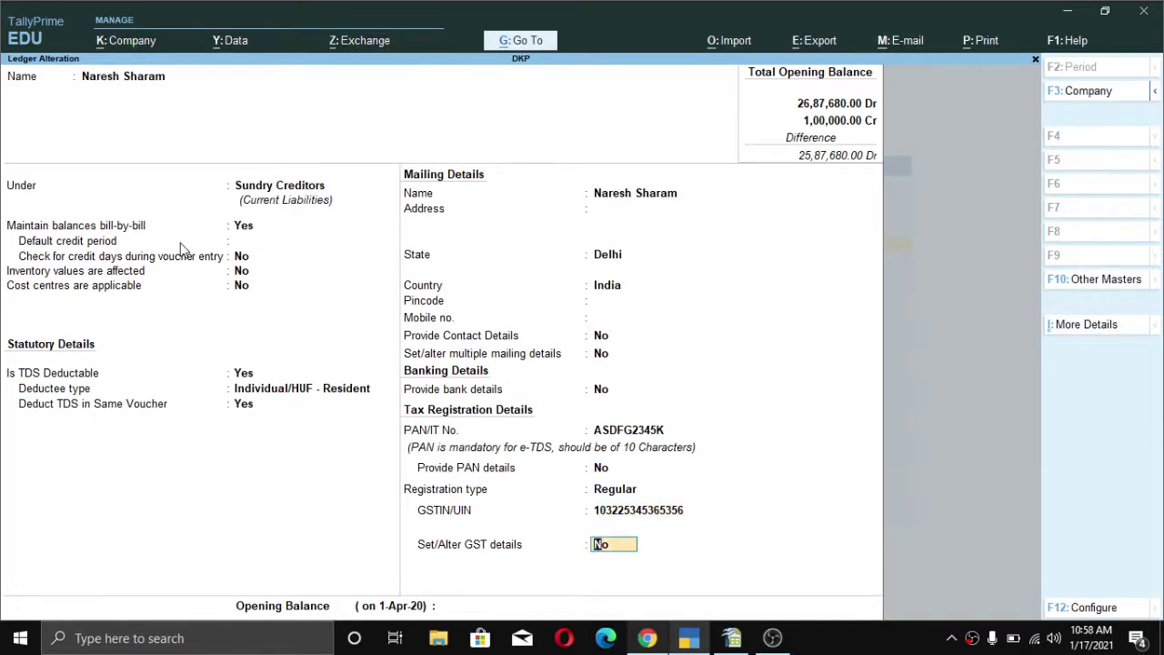
{"action": "key", "text": "Return"}
{"action": "key", "text": "Return"}
{"action": "key", "text": "Return"}
{"action": "key", "text": "Return"}
{"action": "key", "text": "Return"}
{"action": "key", "text": "Return"}
{"action": "key", "text": "Return"}
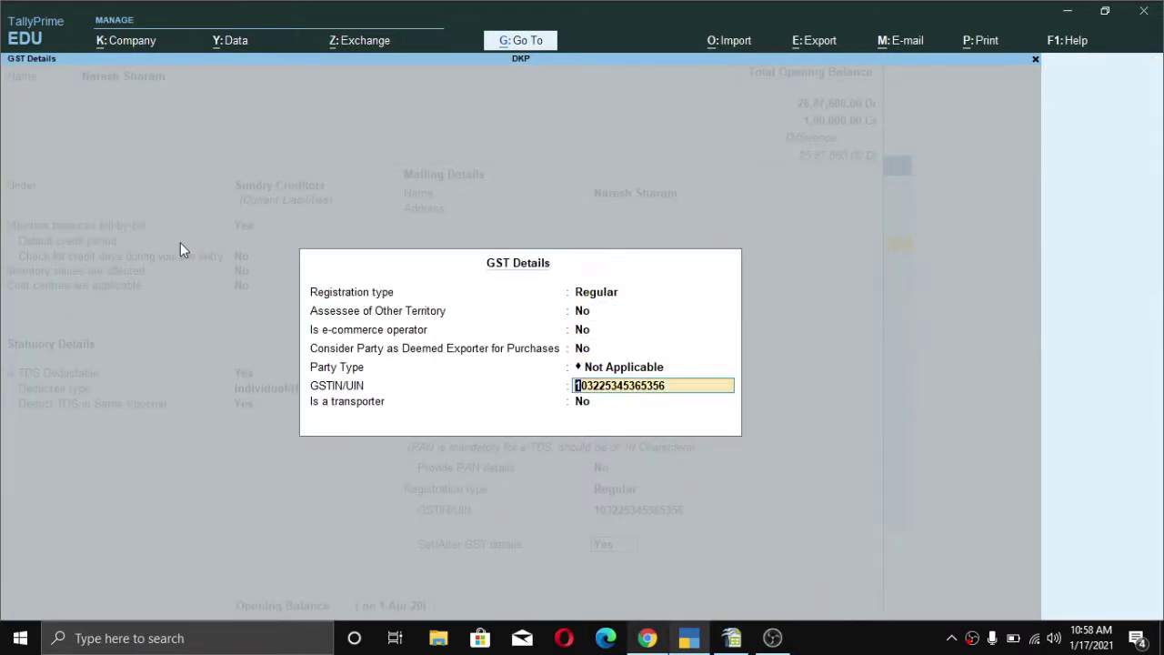
{"action": "key", "text": "Return"}
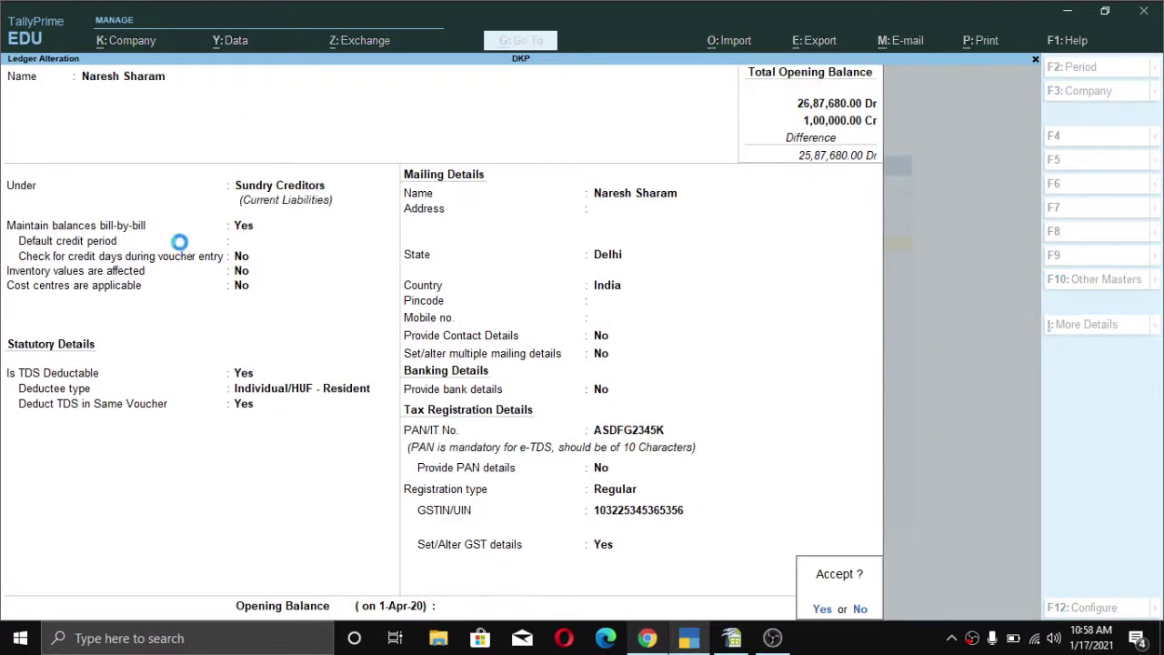
{"action": "key", "text": "Return"}
{"action": "key", "text": "Escape"}
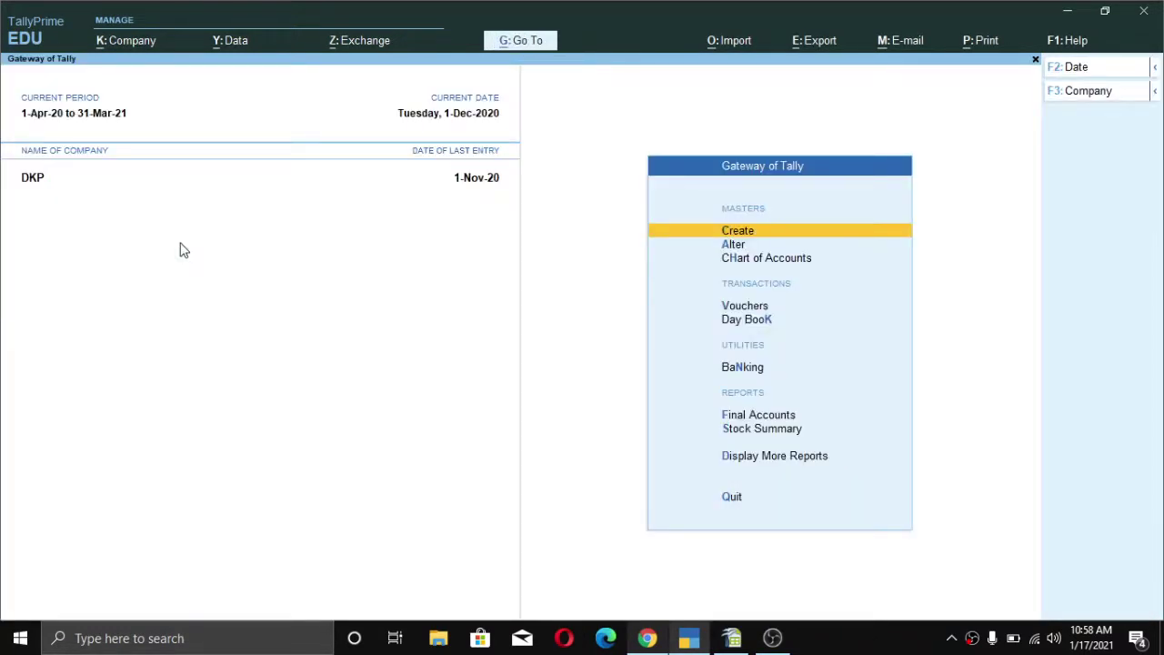
{"action": "key", "text": "Down"}
{"action": "key", "text": "Down"}
{"action": "key", "text": "Down"}
- Start Purchase voucher No. 9 and switch it to Accounting Invoice mode
{"action": "key", "text": "Return"}
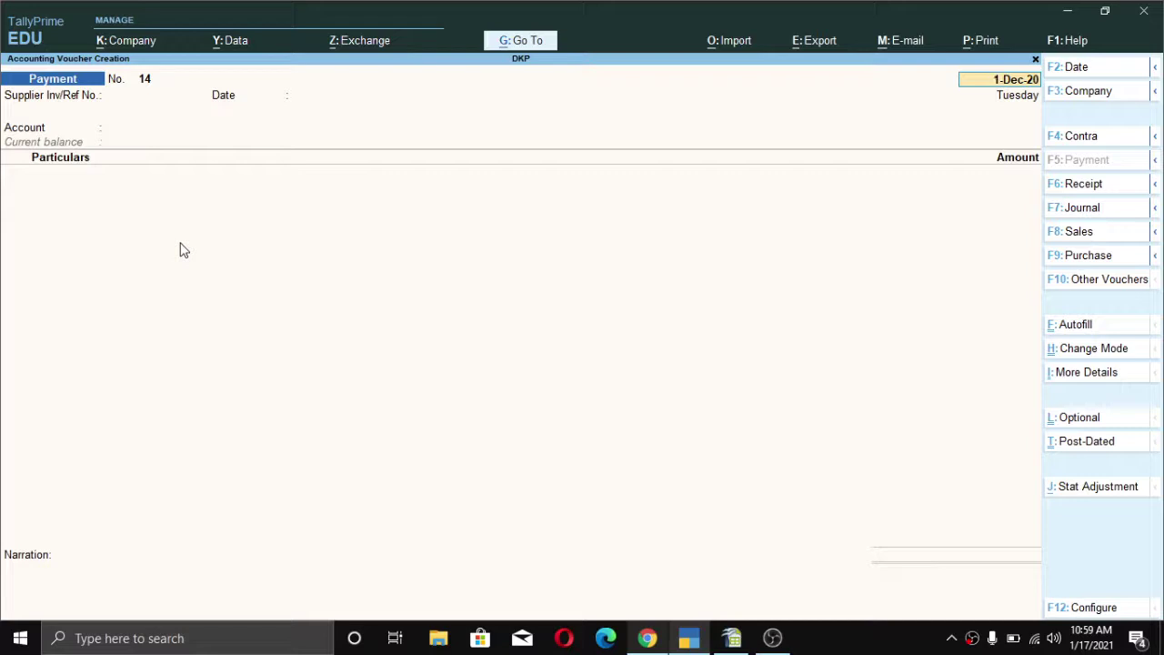
{"action": "key", "text": "F9"}
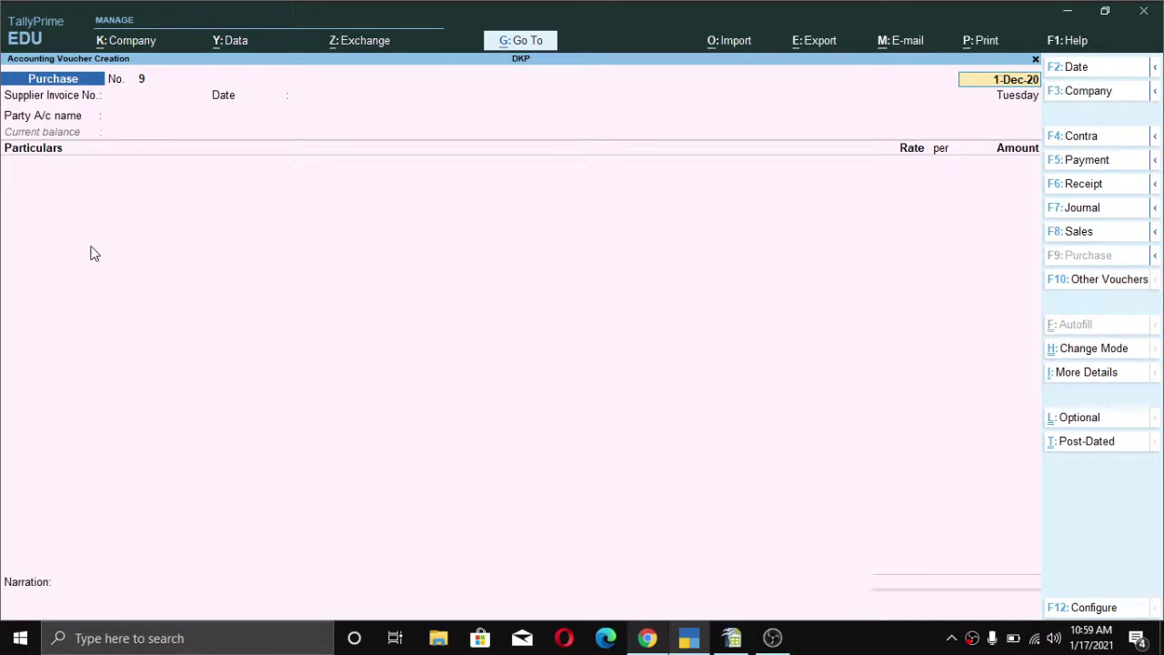
{"action": "key", "text": "alt"}
{"action": "left_click", "coordinate": [1095, 352]}
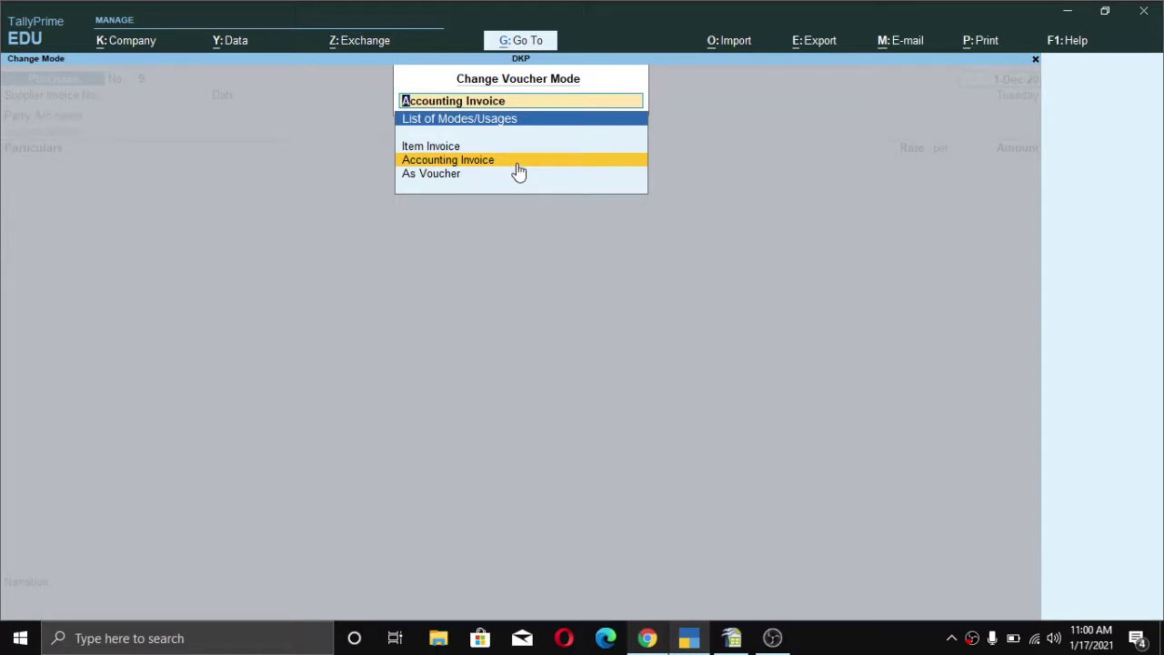
{"action": "left_click", "coordinate": [518, 171]}
- Enter the supplier invoice number, keep date 1-Dec-20, and select the supplier party ledger
{"action": "key", "text": "Return"}
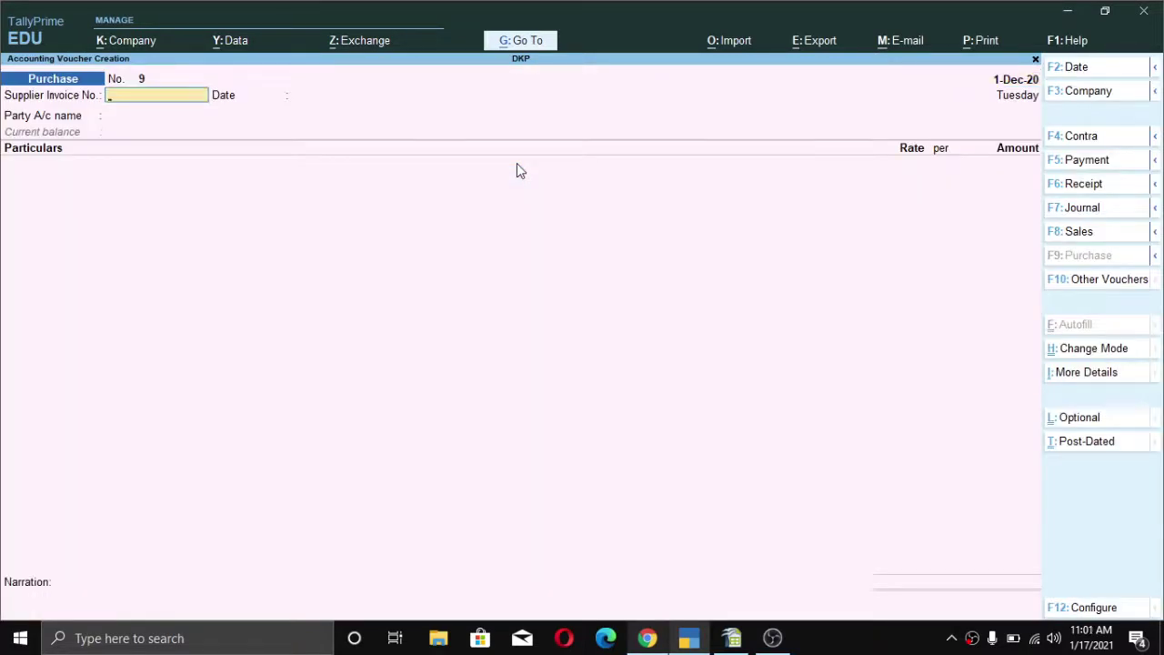
{"action": "type", "text": "86796"}
{"action": "key", "text": "Return"}
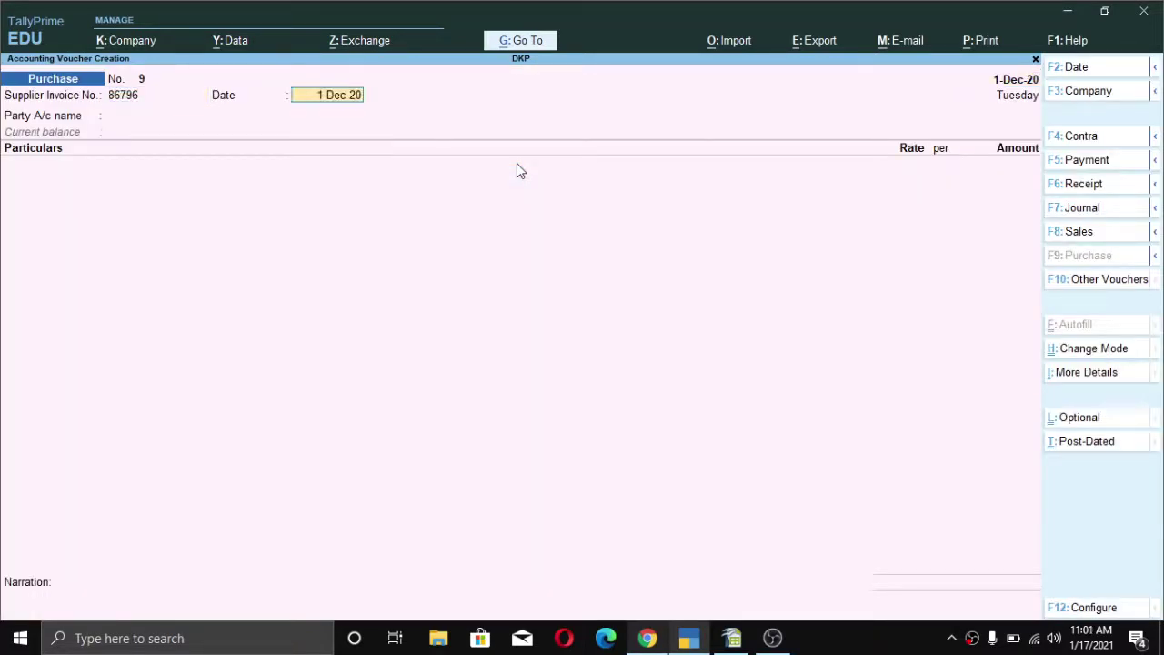
{"action": "key", "text": "Return"}
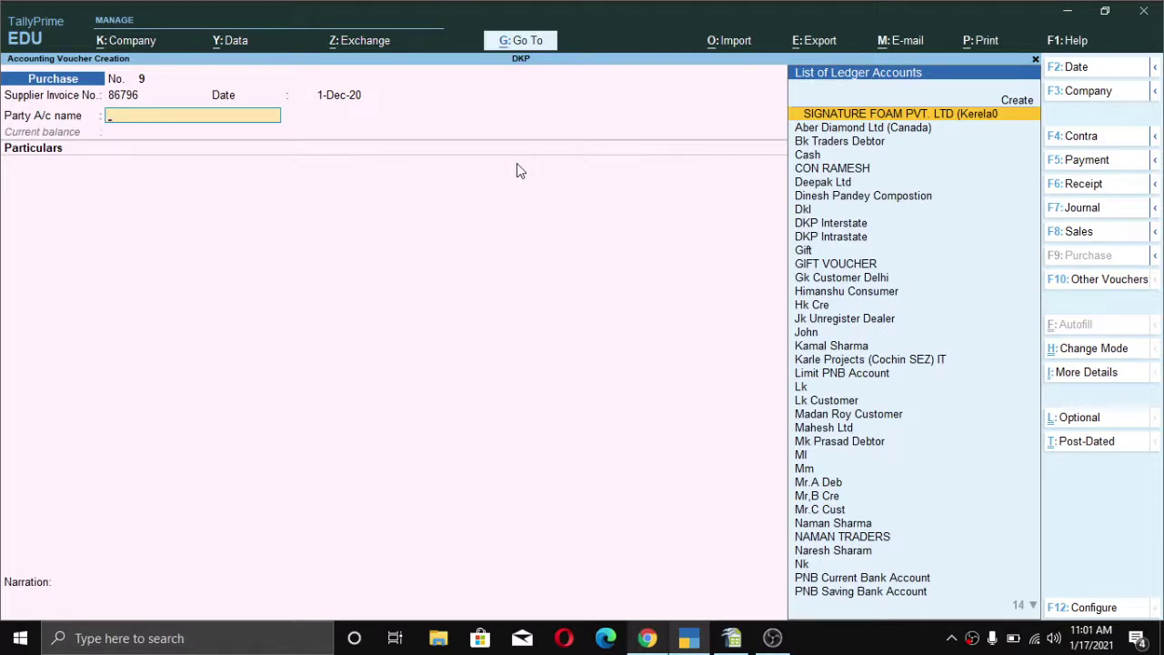
{"action": "type", "text": "nar"}
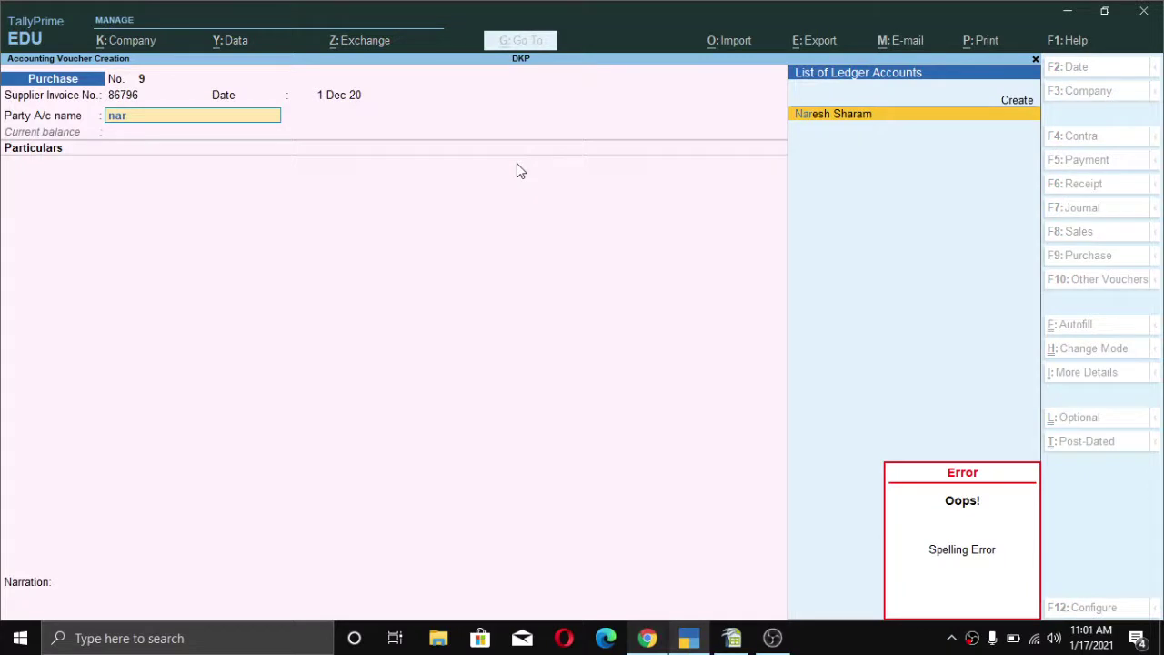
{"action": "key", "text": "Return"}
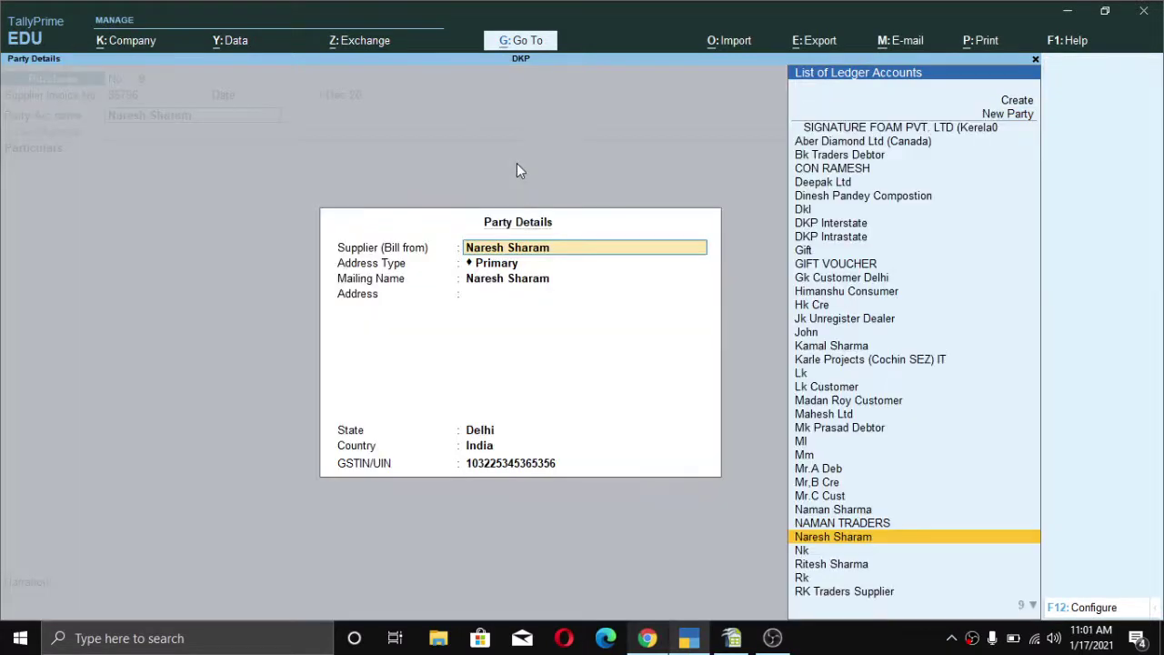
{"action": "key", "text": "ctrl+a"}
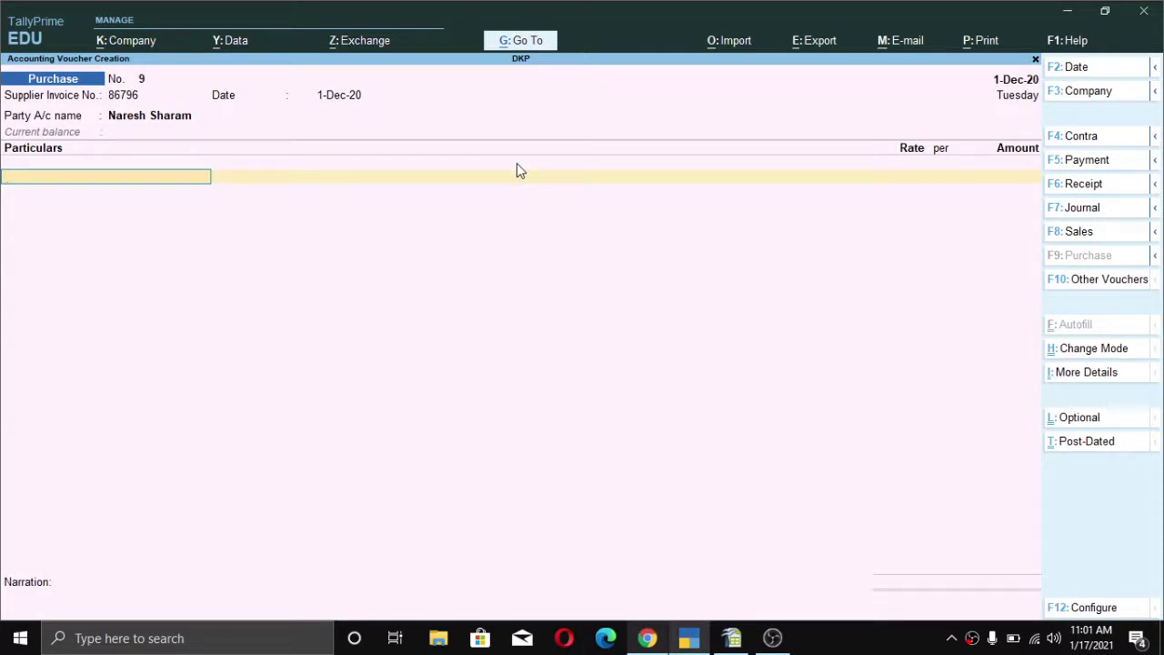
- Add Advertisement Contract Services as the expense line at 40000
{"action": "type", "text": "Ad"}
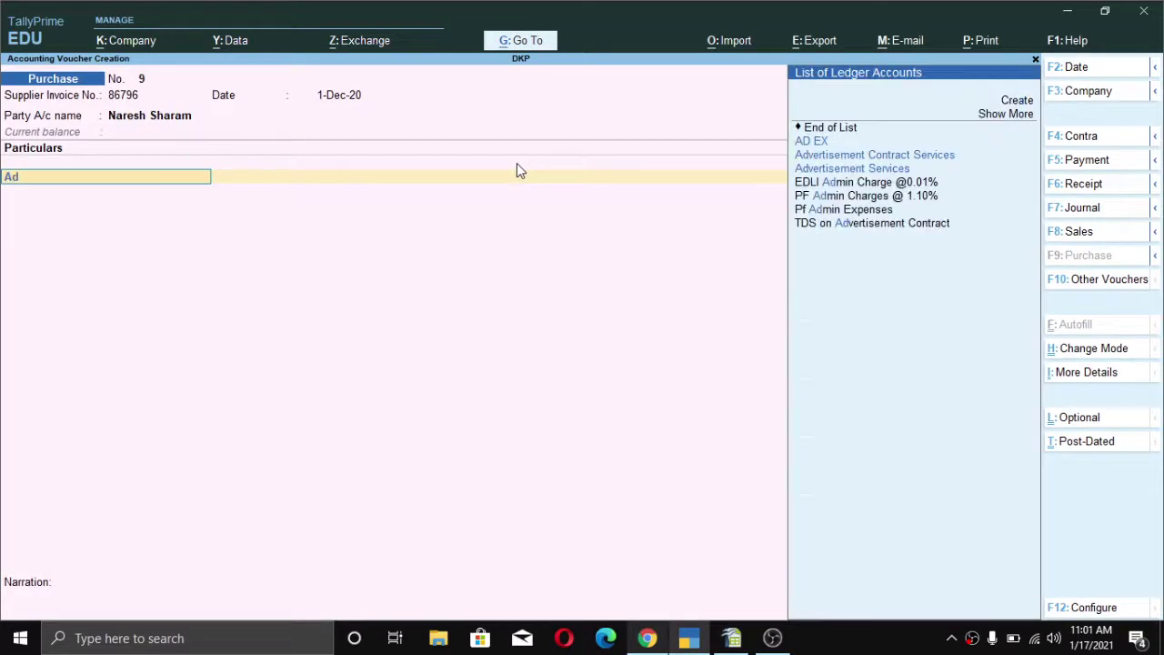
{"action": "key", "text": "Down"}
{"action": "key", "text": "Down"}
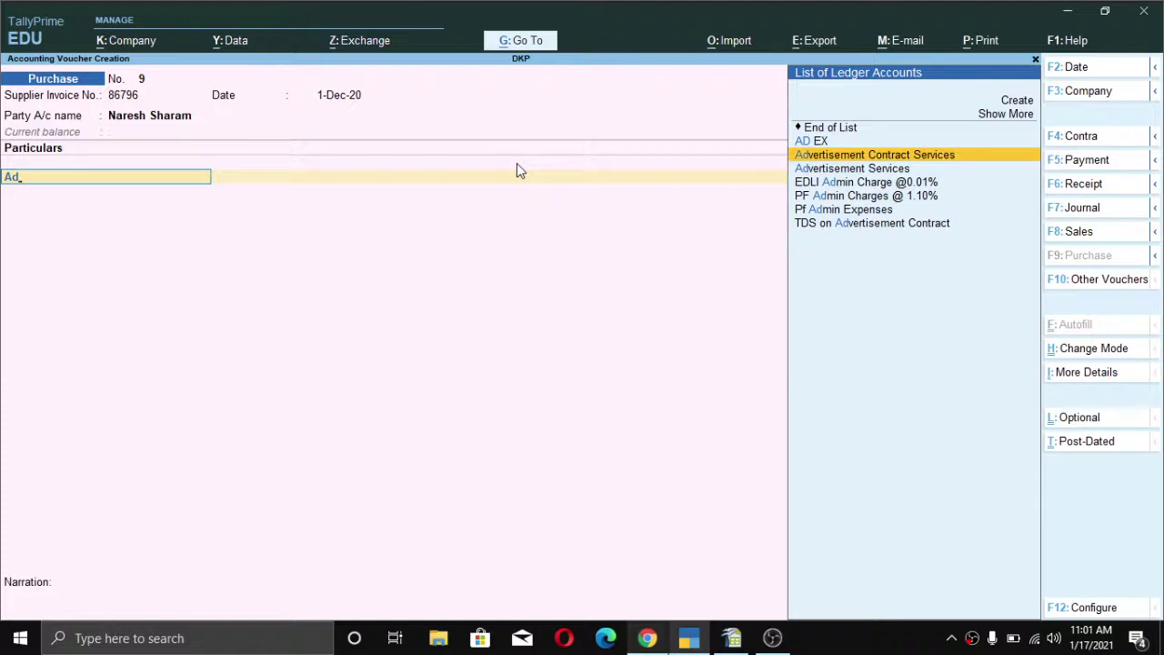
{"action": "key", "text": "Return"}
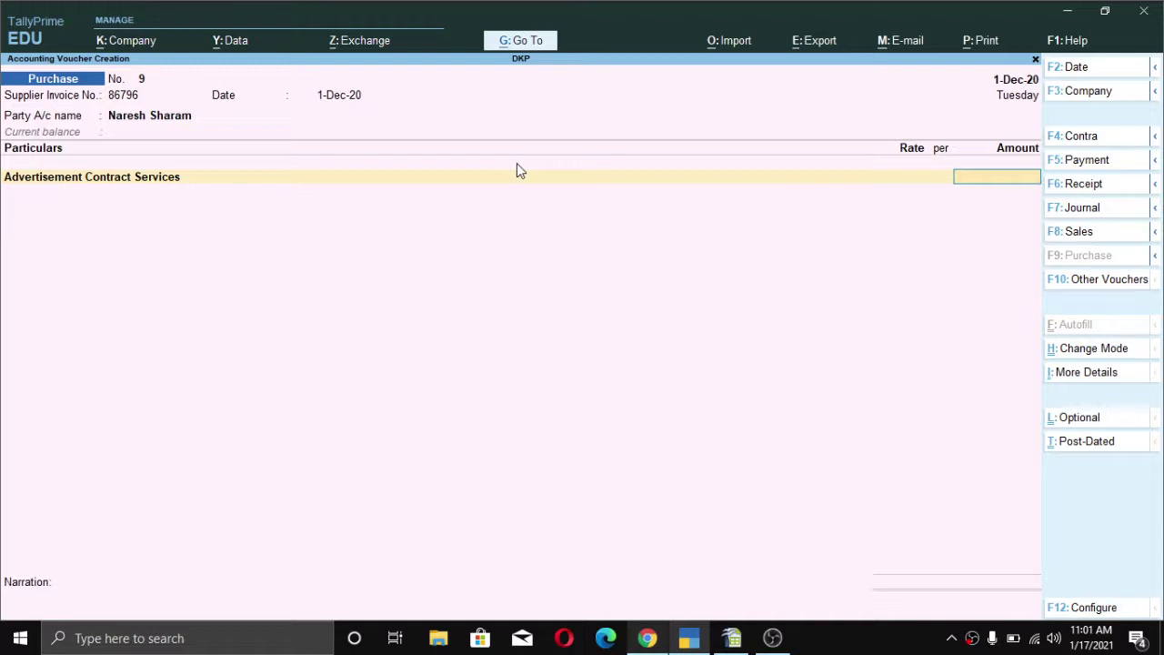
{"action": "type", "text": "40000"}
- Set the 40,000 line's TDS nature of payment to Contractor-Single Transaction
{"action": "key", "text": "Return"}
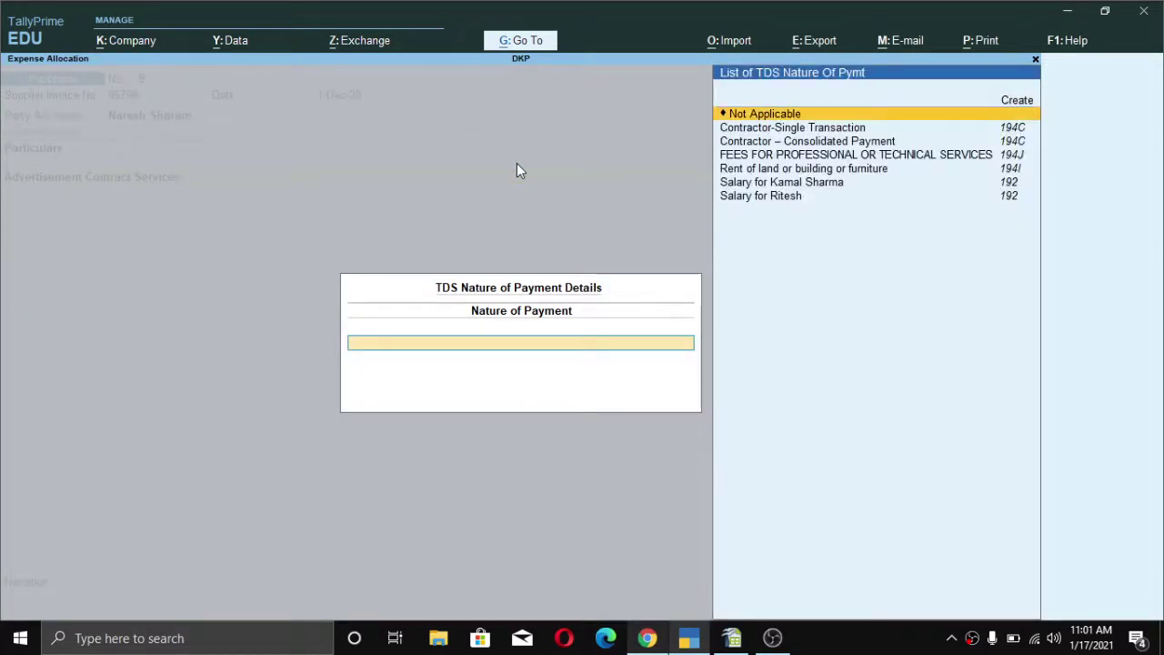
{"action": "key", "text": "Down"}
{"action": "key", "text": "Down"}
{"action": "key", "text": "Up"}
{"action": "key", "text": "Down"}
{"action": "key", "text": "Down"}
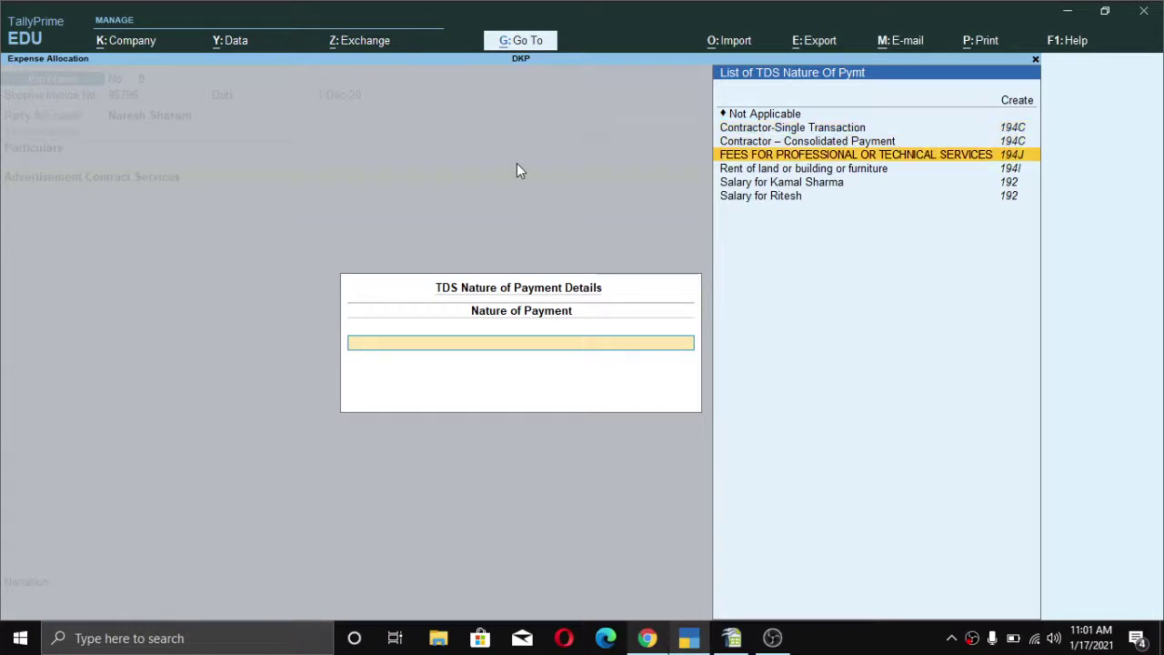
{"action": "key", "text": "Up"}
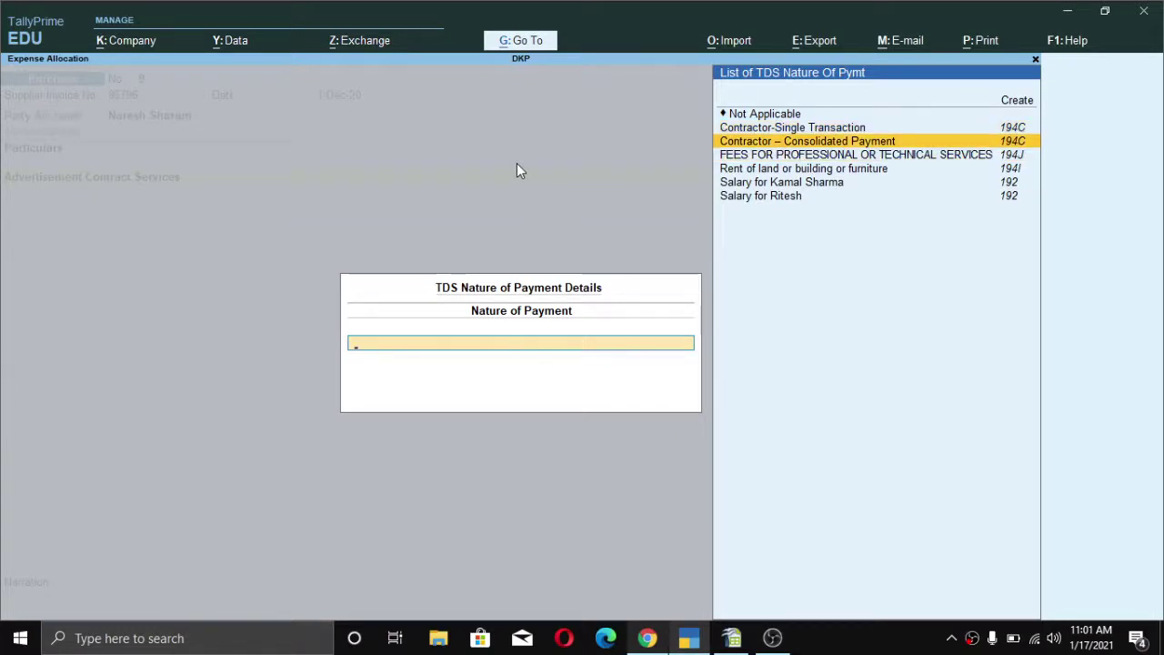
{"action": "key", "text": "Up"}
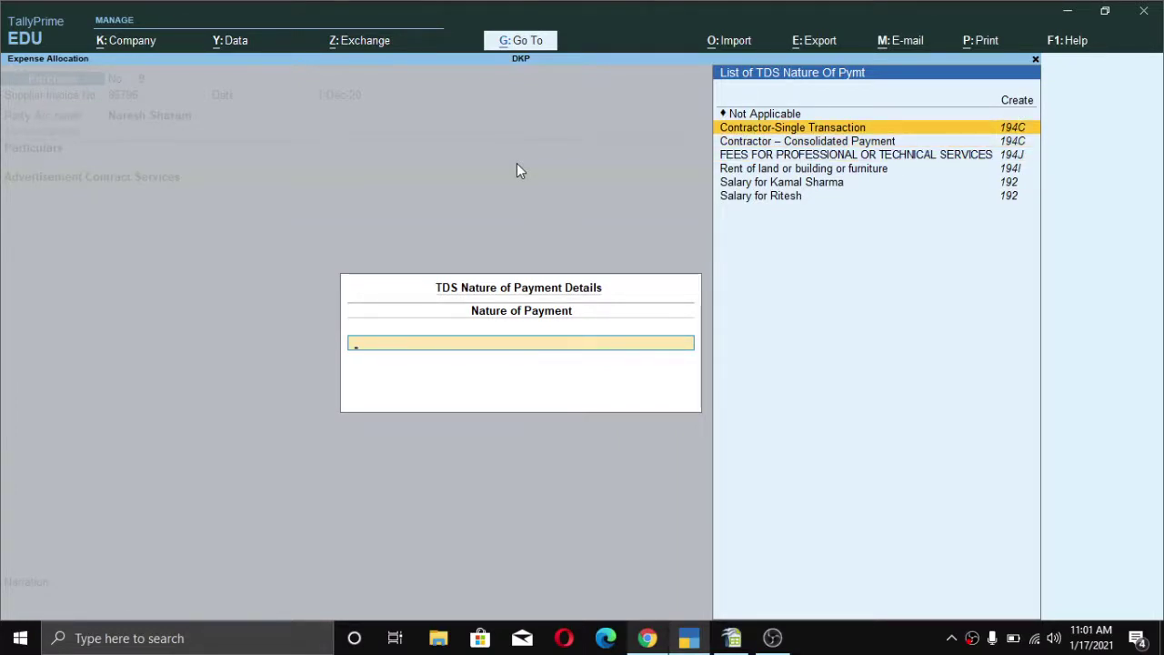
{"action": "key", "text": "Return"}
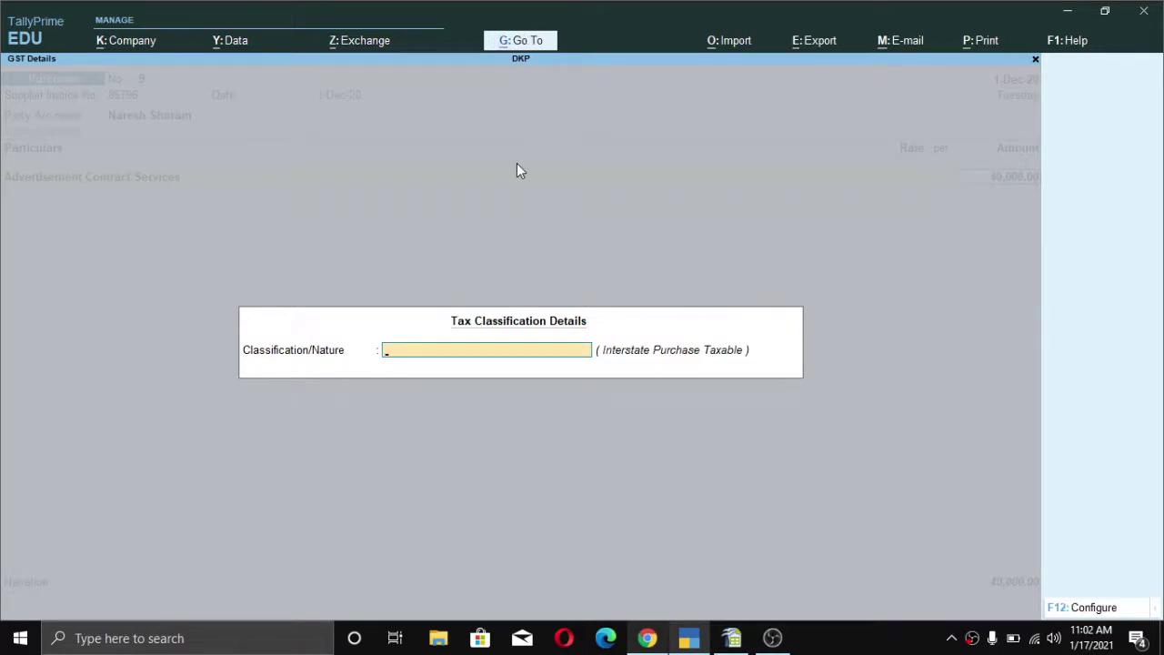
- Classify the line's GST nature as Interstate Purchase Taxable
{"action": "type", "text": "Int"}
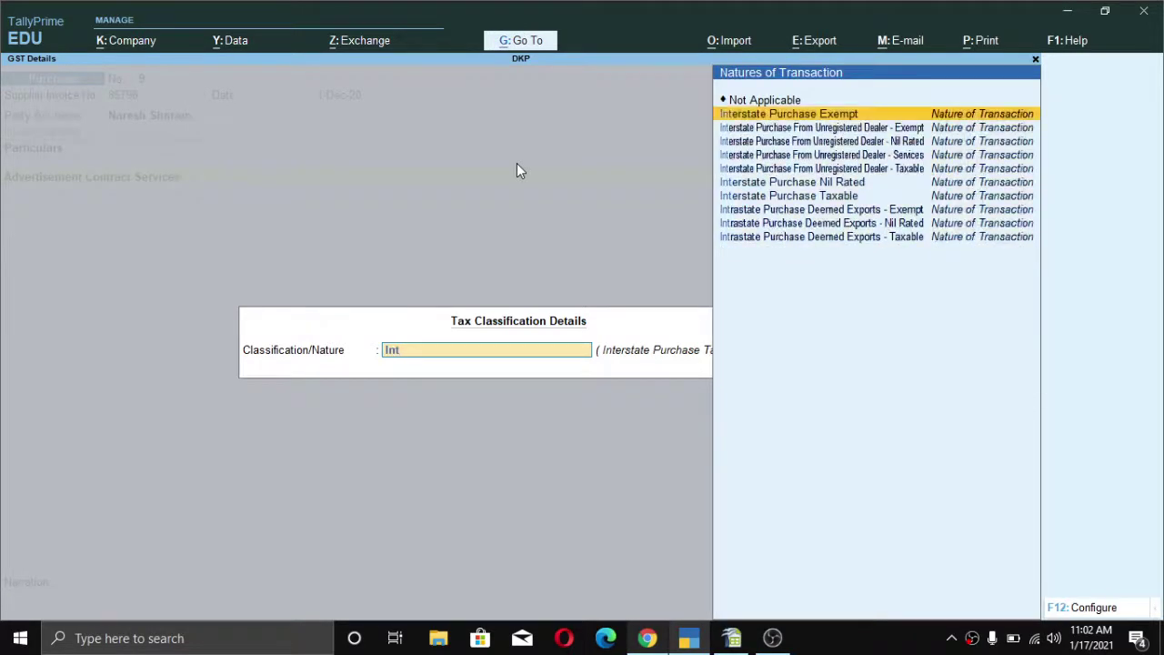
{"action": "key", "text": "Down"}
{"action": "key", "text": "Down"}
{"action": "key", "text": "Down"}
{"action": "key", "text": "Down"}
{"action": "key", "text": "Down"}
{"action": "key", "text": "Down"}
{"action": "key", "text": "Return"}
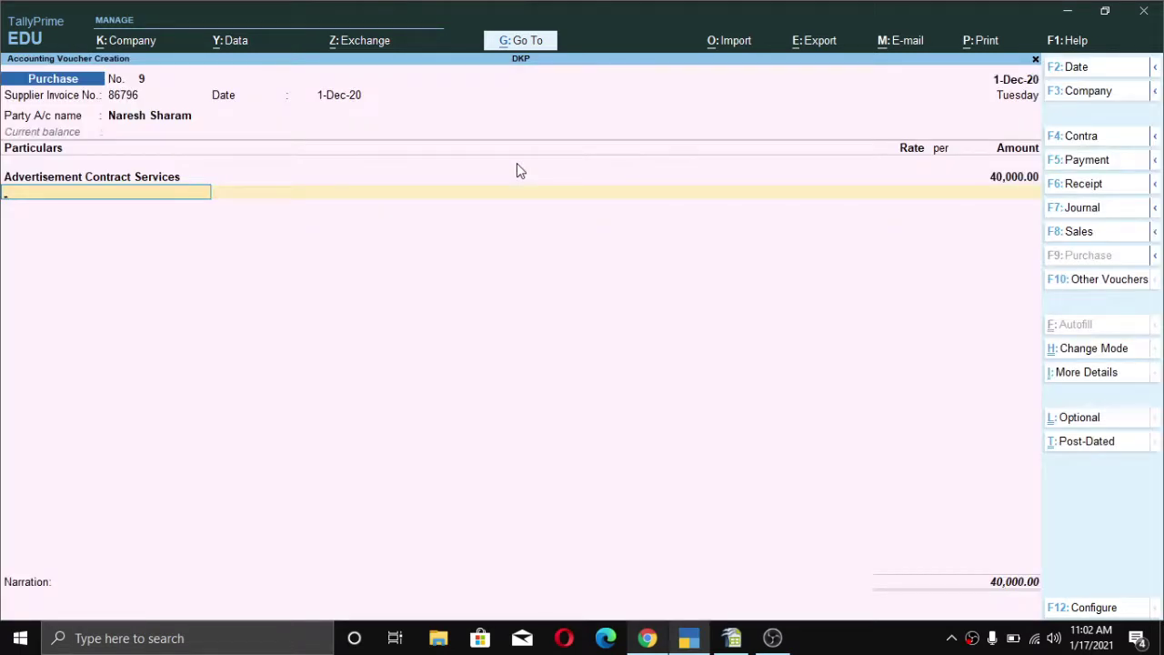
- Add the IGST ledger line, auto-calculated at 7,200.00
{"action": "key", "text": "ctrl"}
{"action": "type", "text": "Ig"}
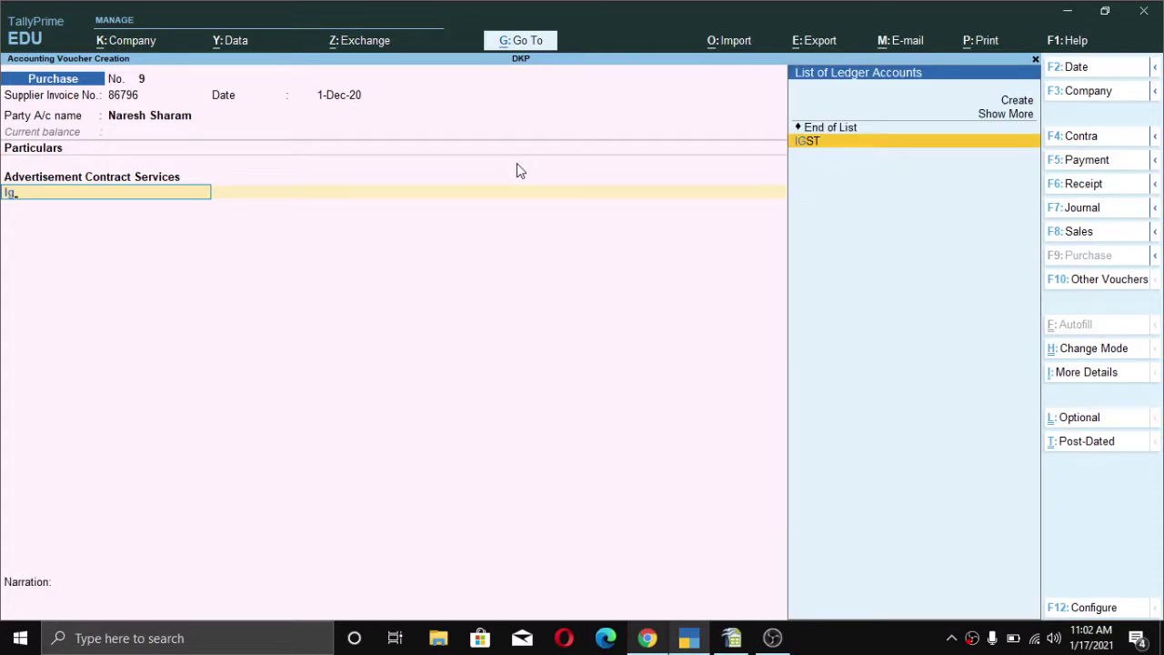
{"action": "key", "text": "Return"}
{"action": "key", "text": "Return"}
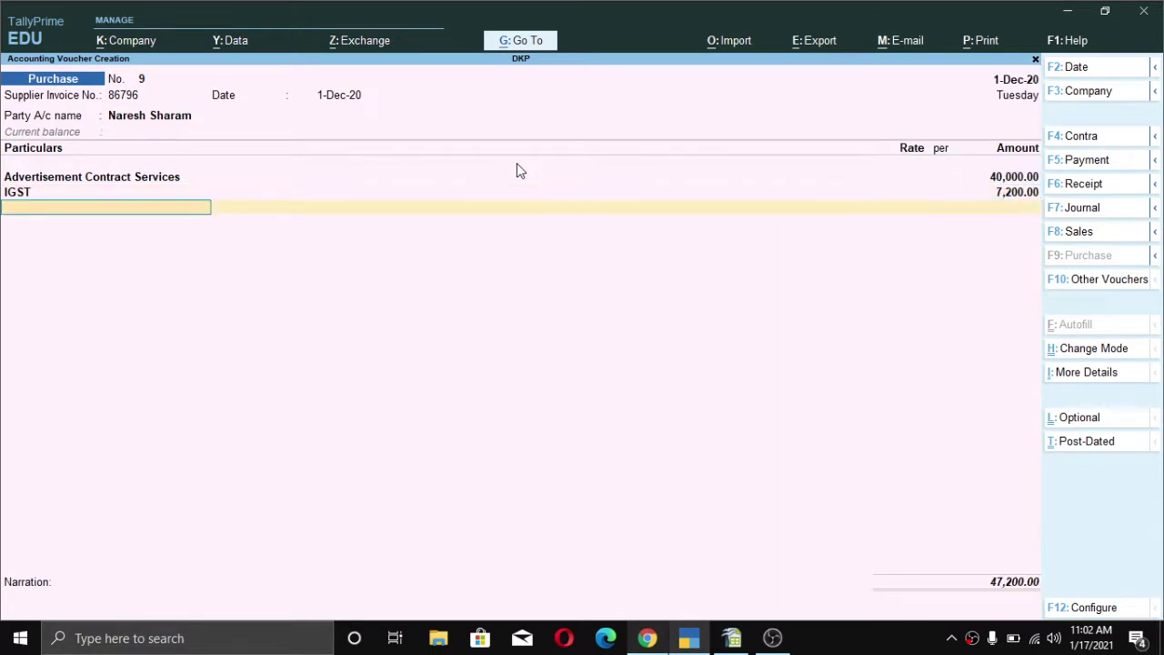
- Add TDS on Advertisement Contract, auto-calculated at (-)300.00, bringing the total to 46,900.00
{"action": "type", "text": "tds"}
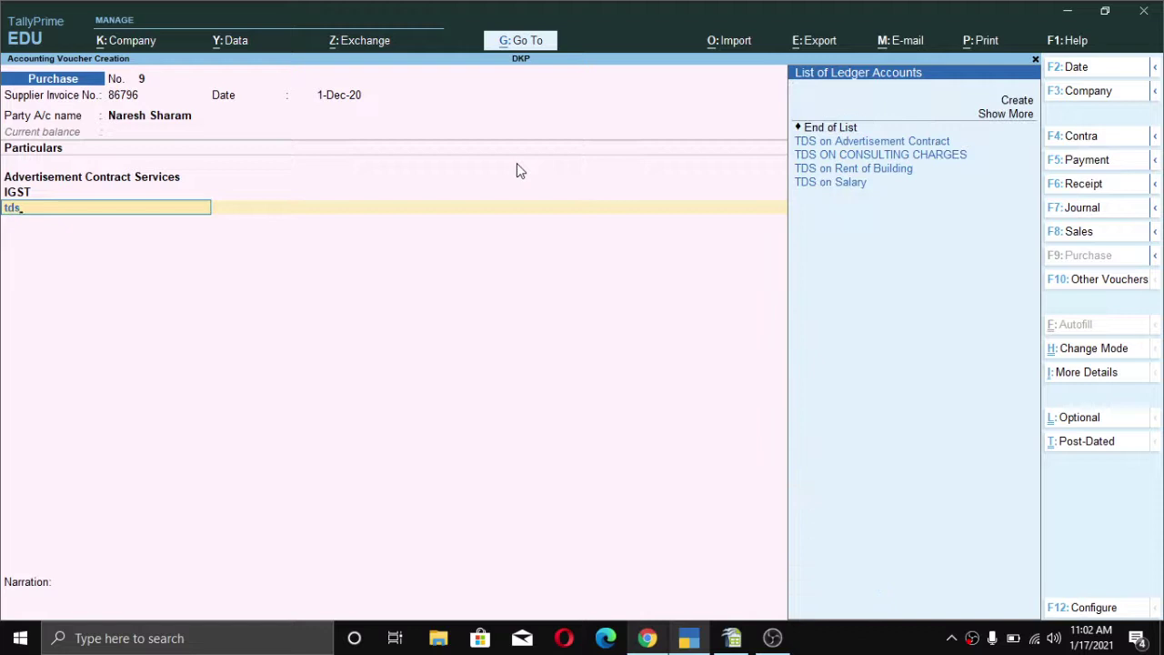
{"action": "key", "text": "Down"}
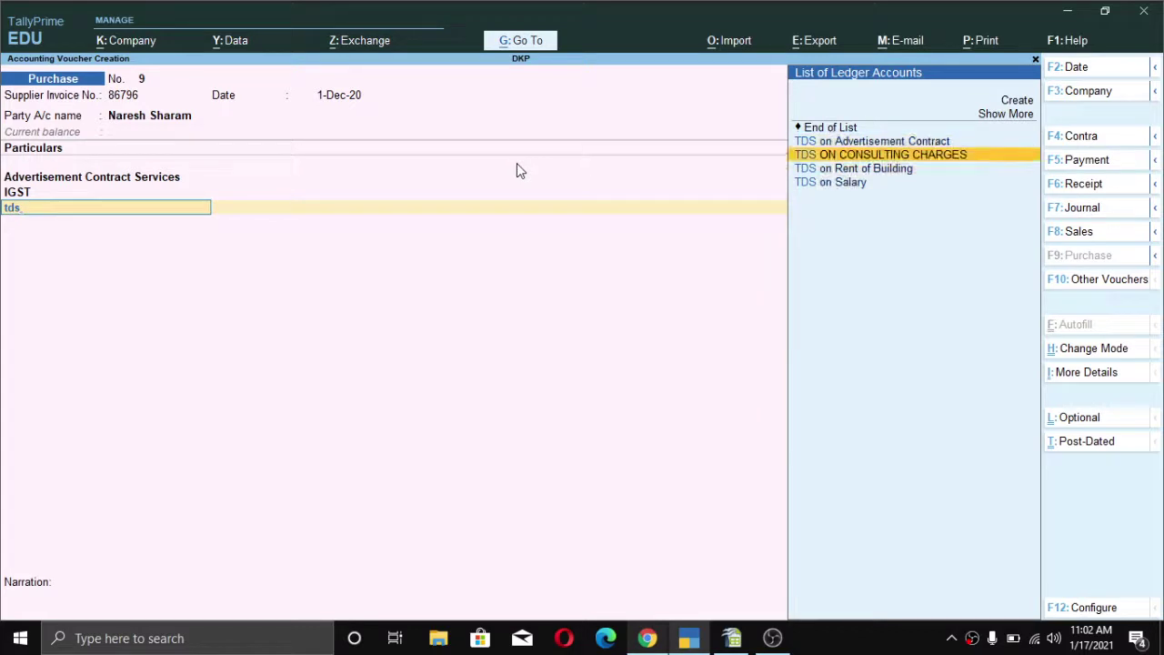
{"action": "key", "text": "Up"}
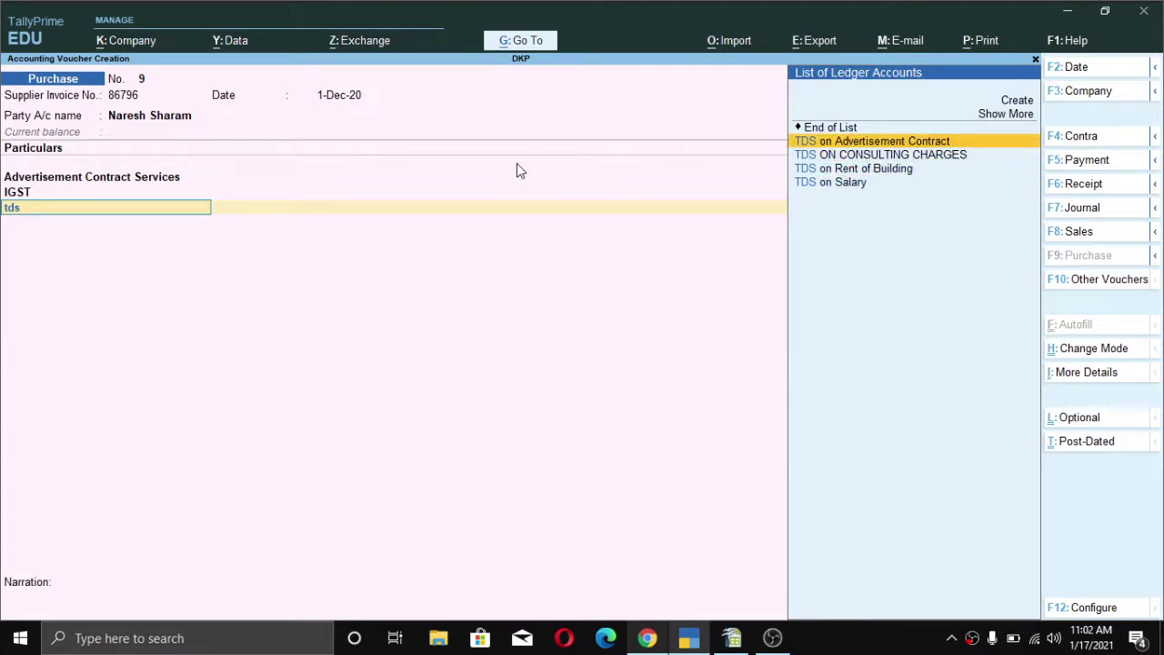
{"action": "key", "text": "Return"}
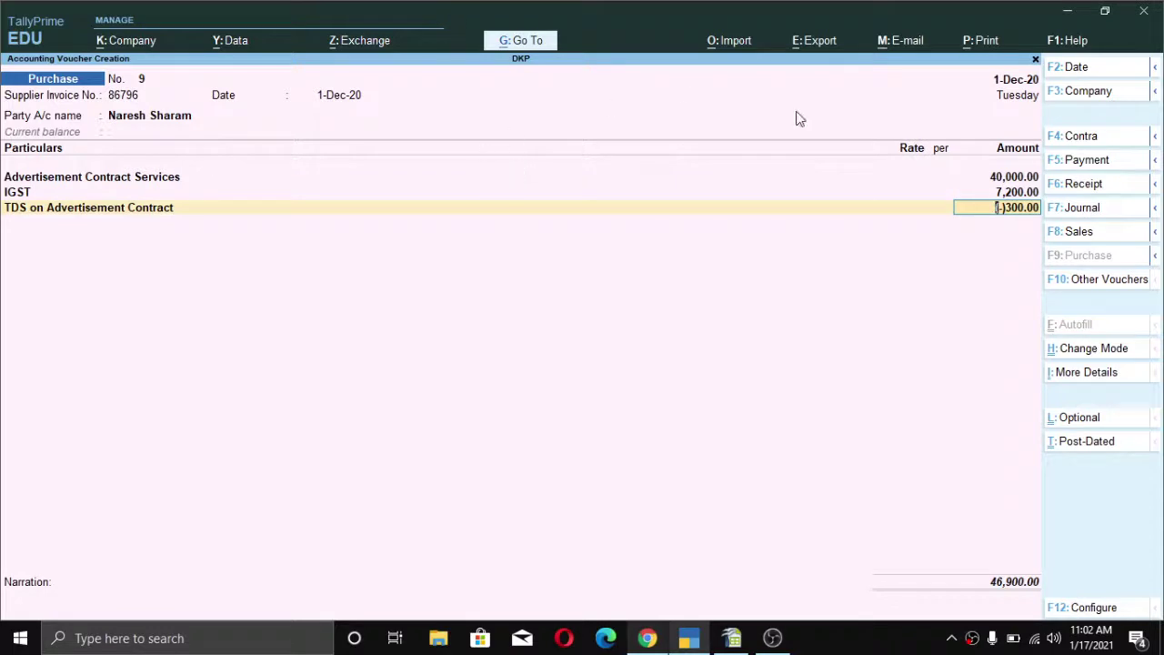
{"action": "key", "text": "ctrl"}
{"action": "key", "text": "alt"}
{"action": "key", "text": "ctrl+i"}
{"action": "left_click", "coordinate": [365, 357]}
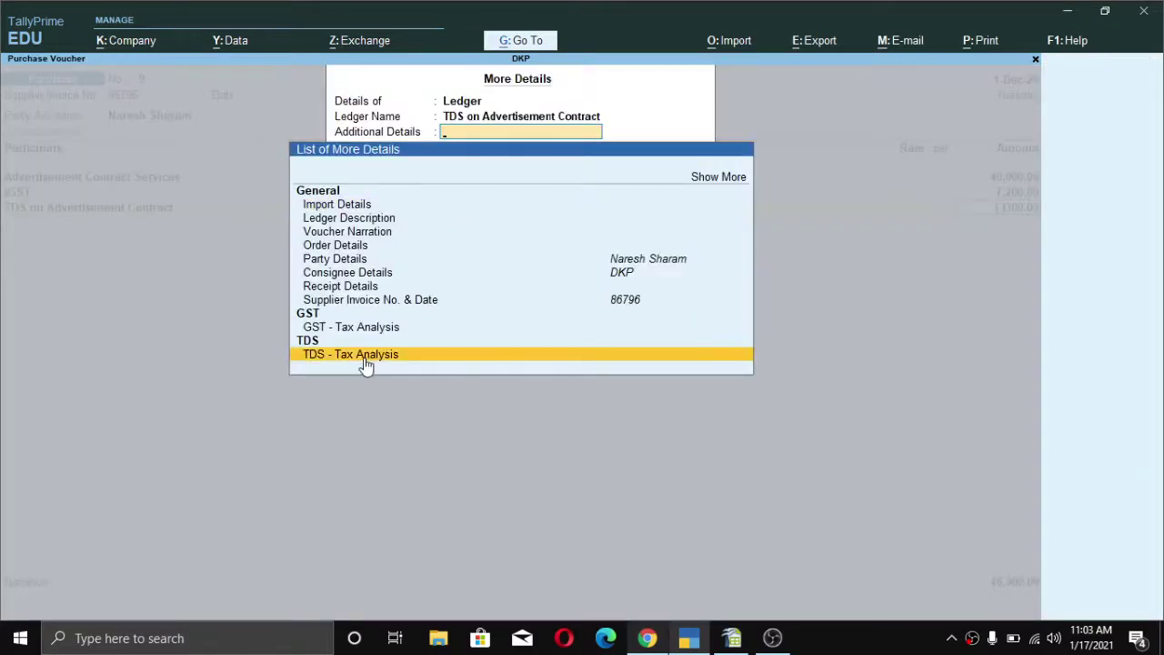
{"action": "left_click", "coordinate": [367, 362]}
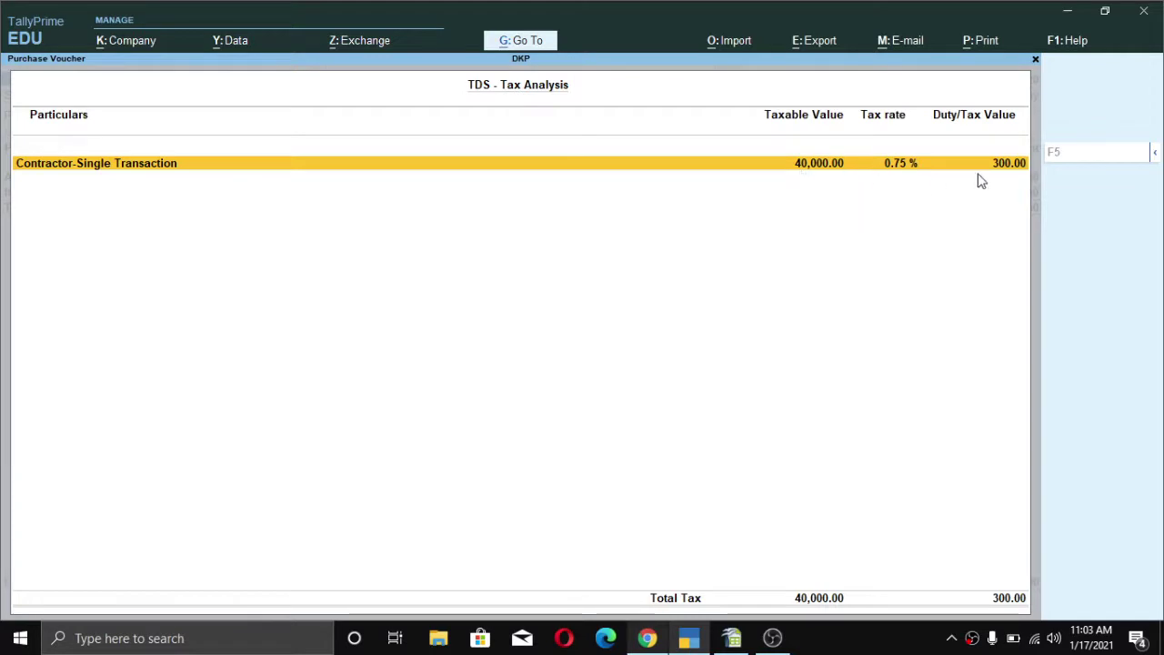
{"action": "key", "text": "Escape"}
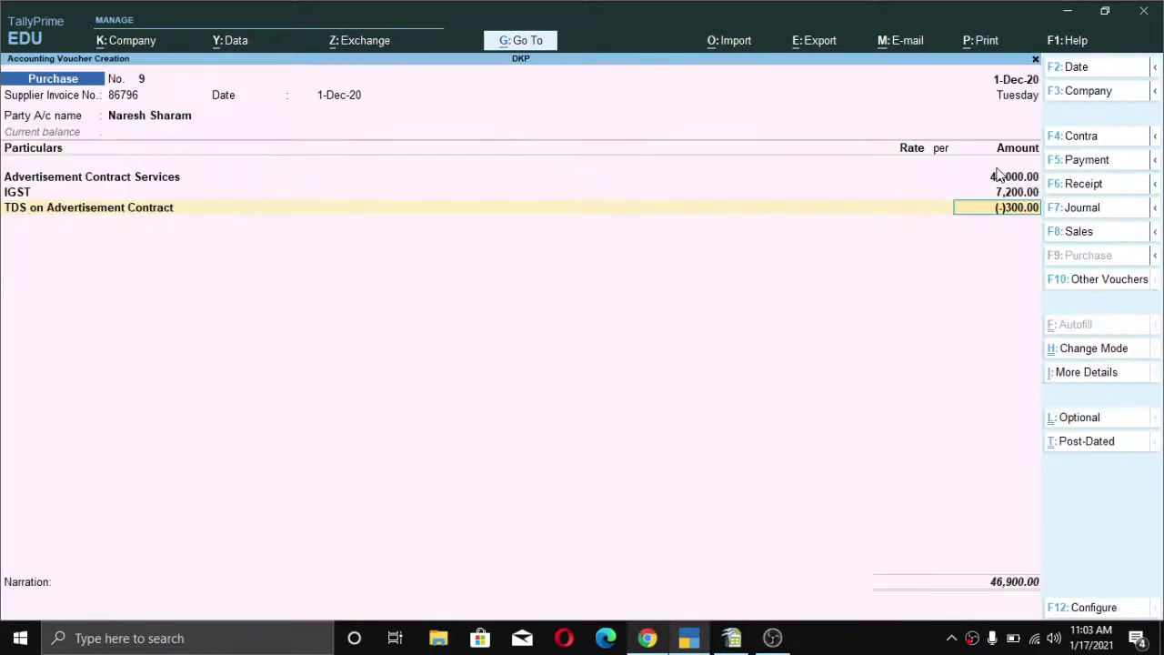
{"action": "key", "text": "ctrl"}
{"action": "key", "text": "Escape"}
{"action": "key", "text": "Escape"}
- Discard the unsaved purchase voucher and start a new Journal voucher
{"action": "key", "text": "y"}
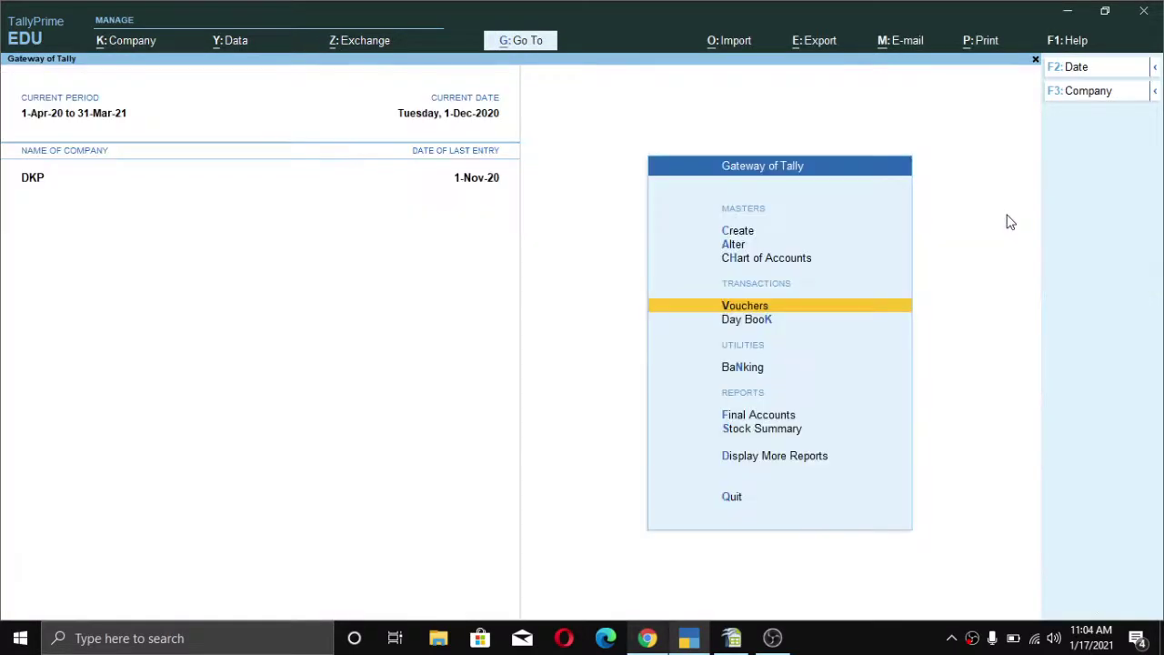
{"action": "key", "text": "Return"}
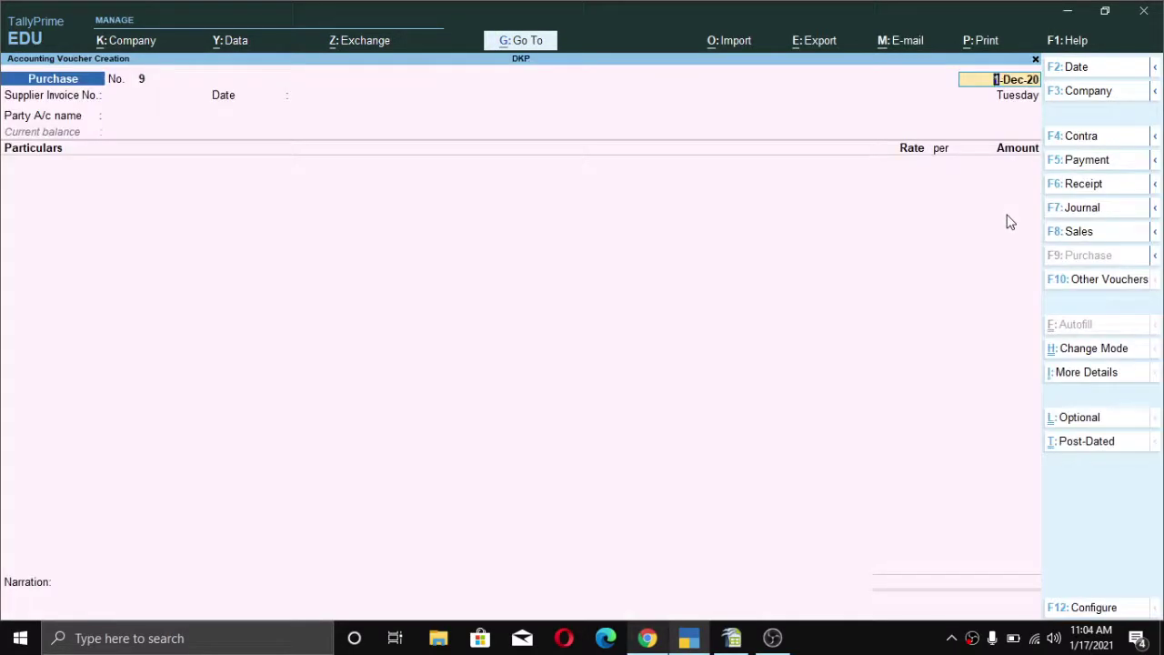
{"action": "key", "text": "F7"}
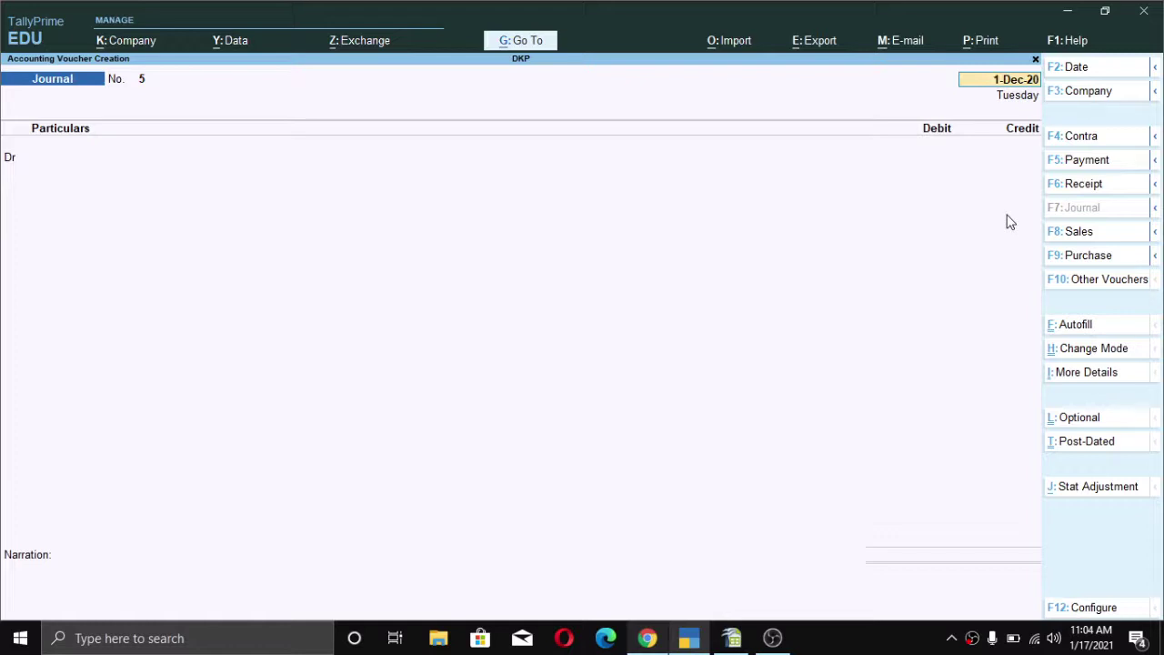
{"action": "key", "text": "Return"}
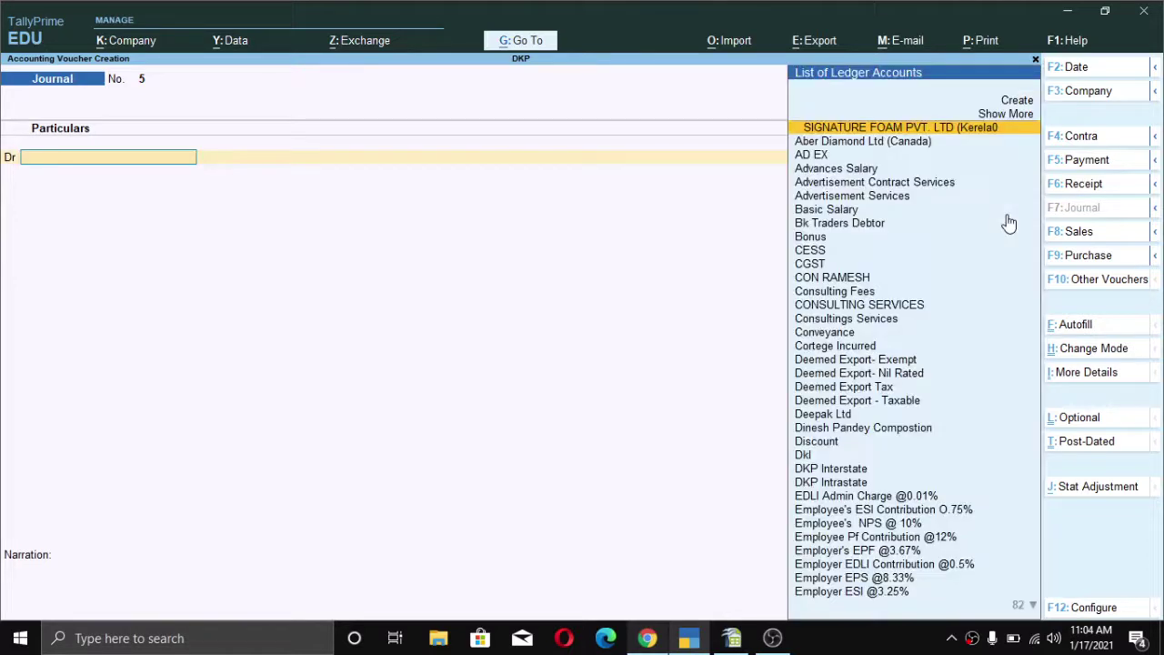
{"action": "key", "text": "alt"}
- Debit Advertisement Contract Services 40,000 as Interstate Purchase Taxable with Contractor-Single Transaction TDS
{"action": "type", "text": "Ad"}
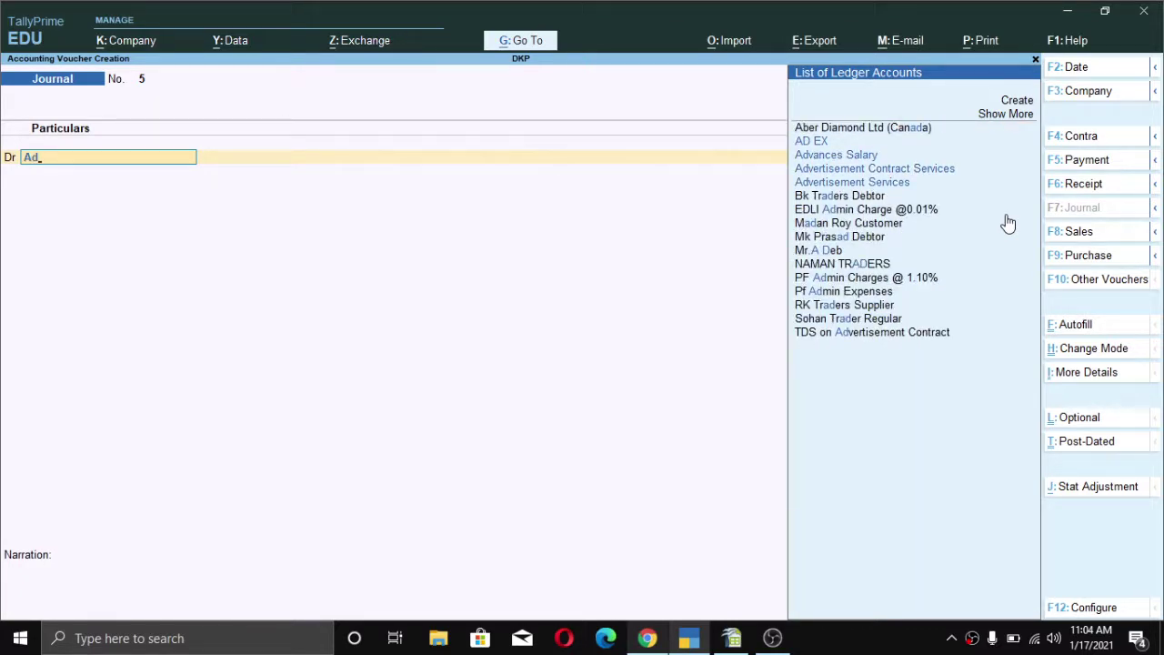
{"action": "key", "text": "Down"}
{"action": "key", "text": "Down"}
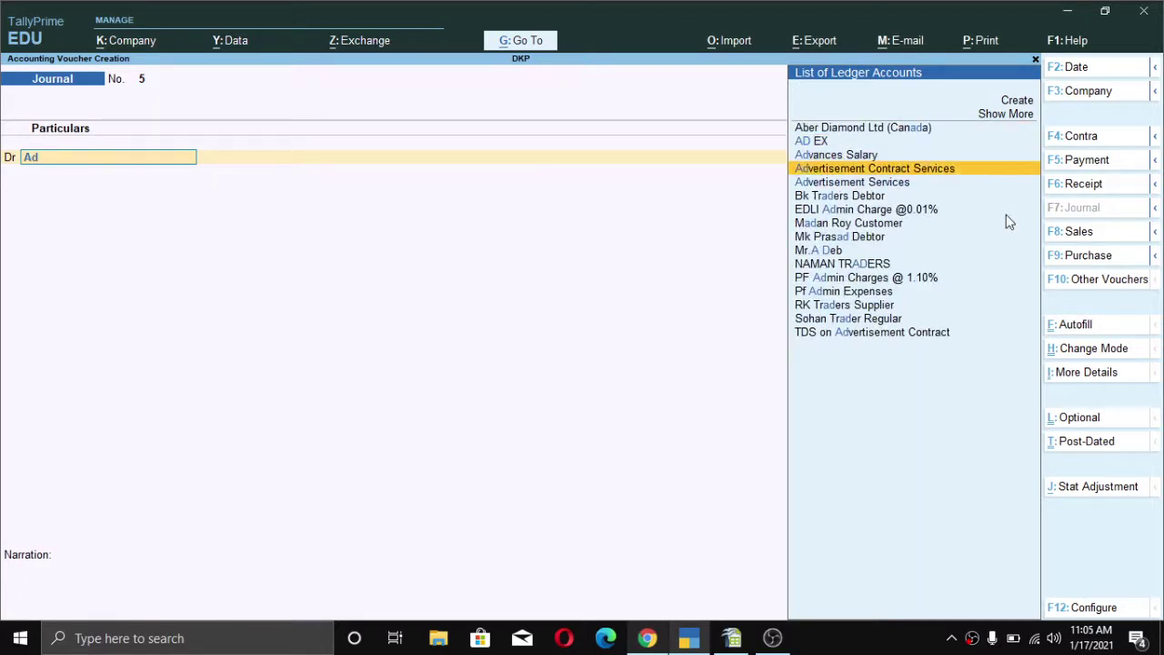
{"action": "key", "text": "Return"}
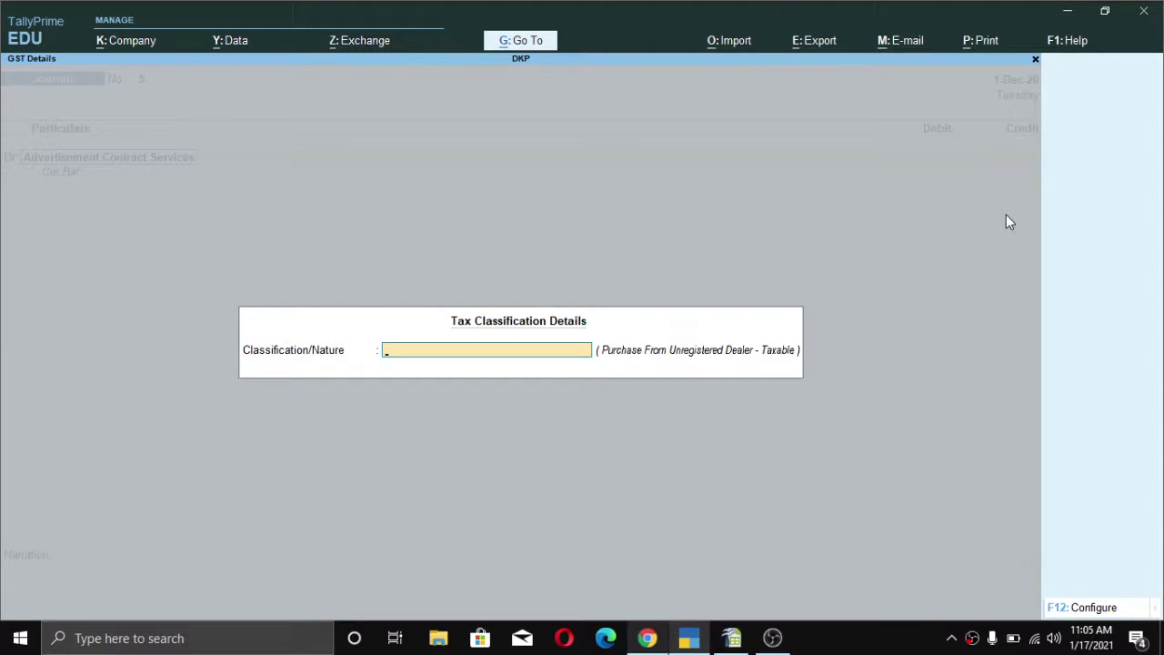
{"action": "type", "text": "In"}
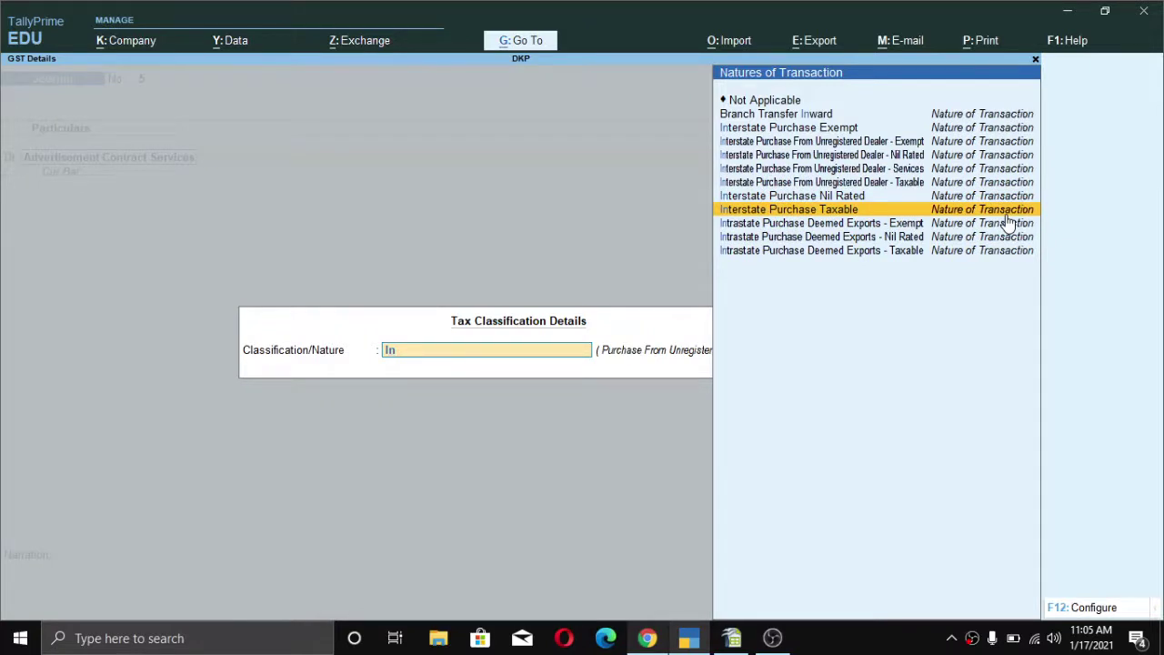
{"action": "left_click", "coordinate": [1008, 216]}
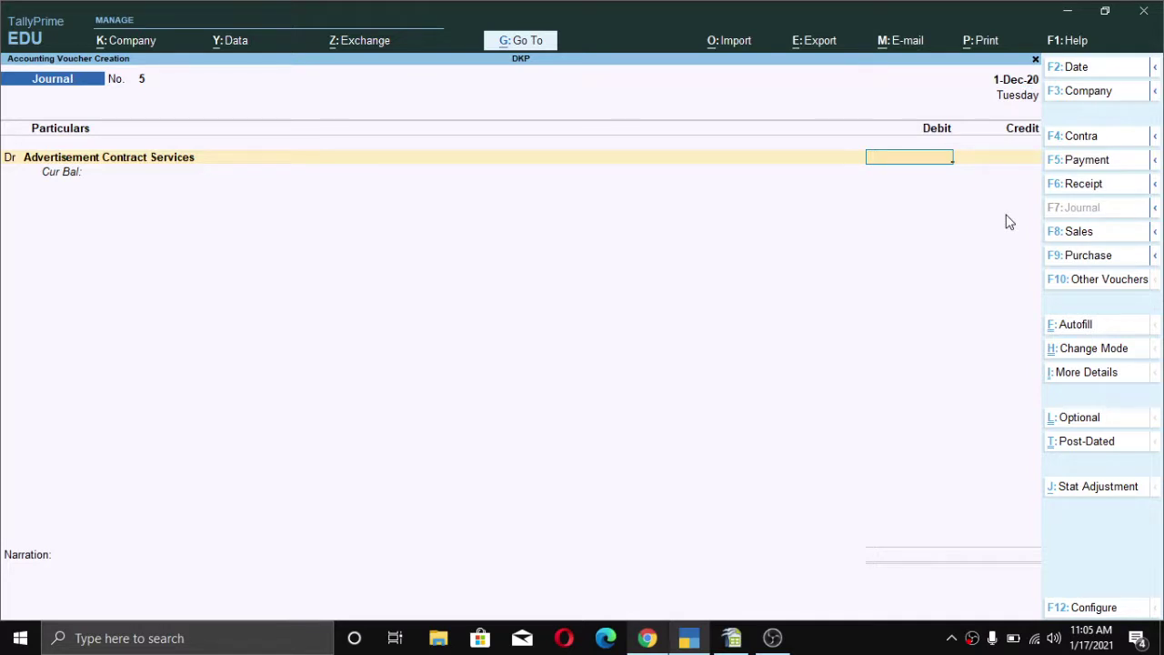
{"action": "type", "text": "40000"}
{"action": "key", "text": "Return"}
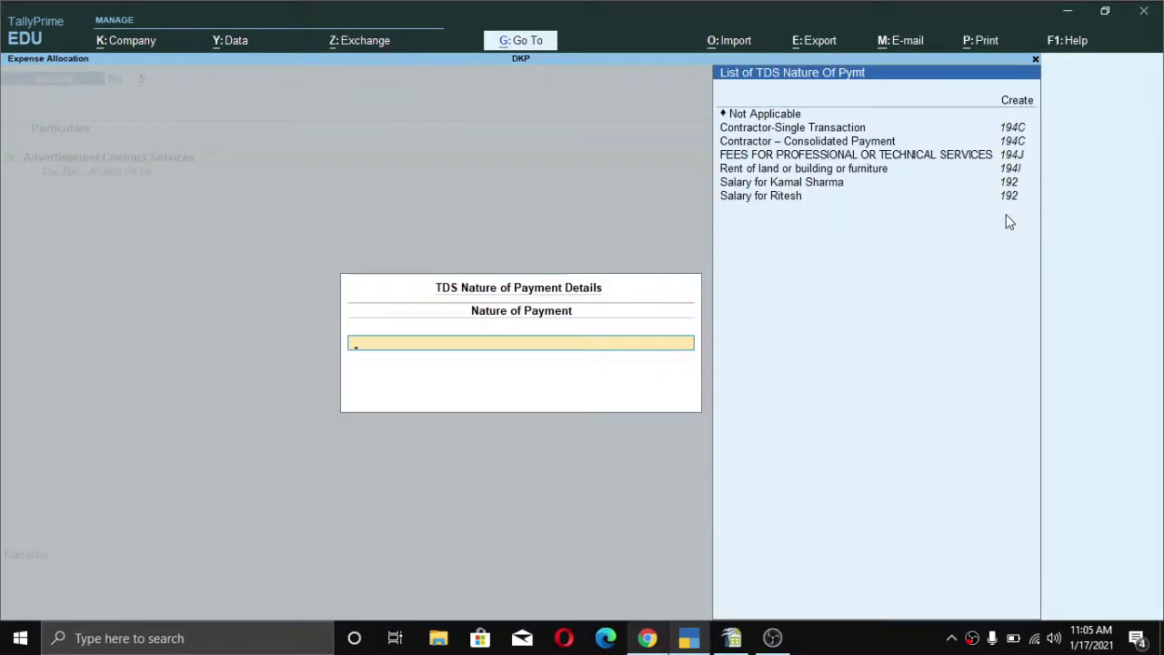
{"action": "key", "text": "Down"}
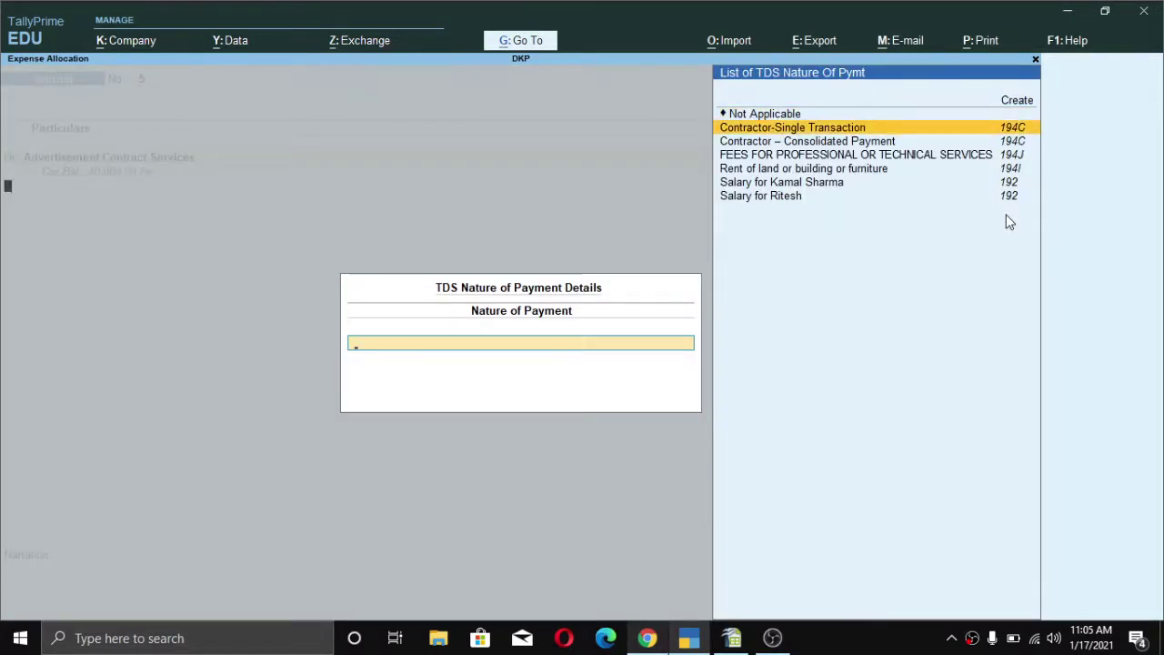
{"action": "key", "text": "Return"}
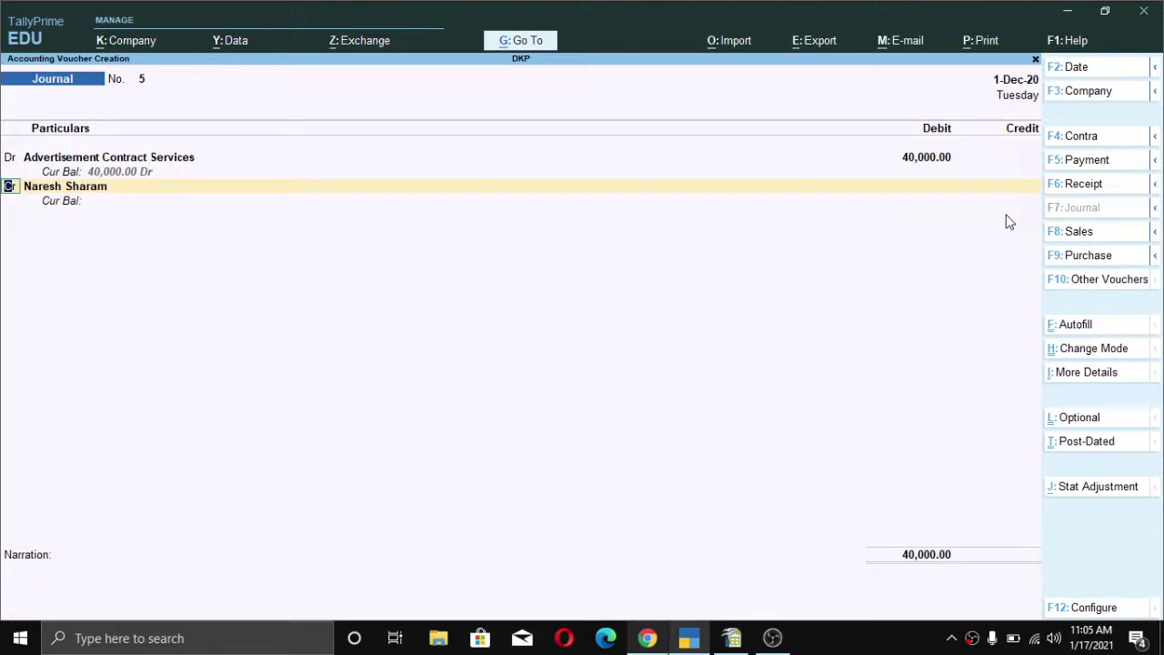
- Debit IGST 7,200 on the second line
{"action": "key", "text": "Return"}
{"action": "key", "text": "BackSpace"}
{"action": "type", "text": "d"}
{"action": "key", "text": "Return"}
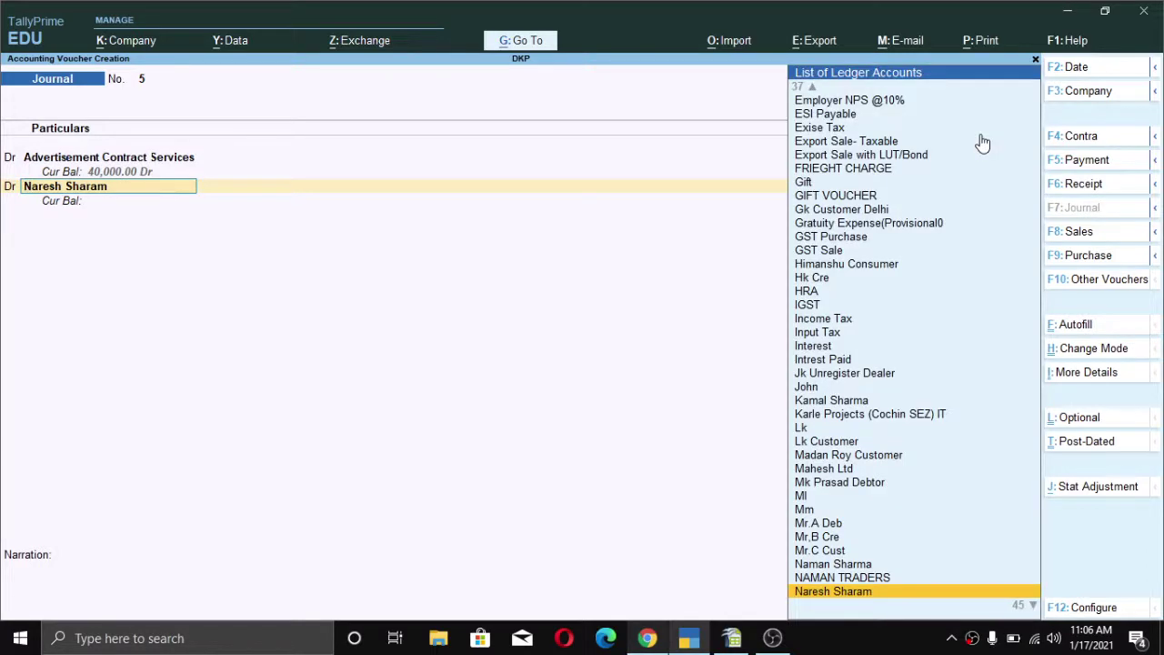
{"action": "type", "text": "Ig"}
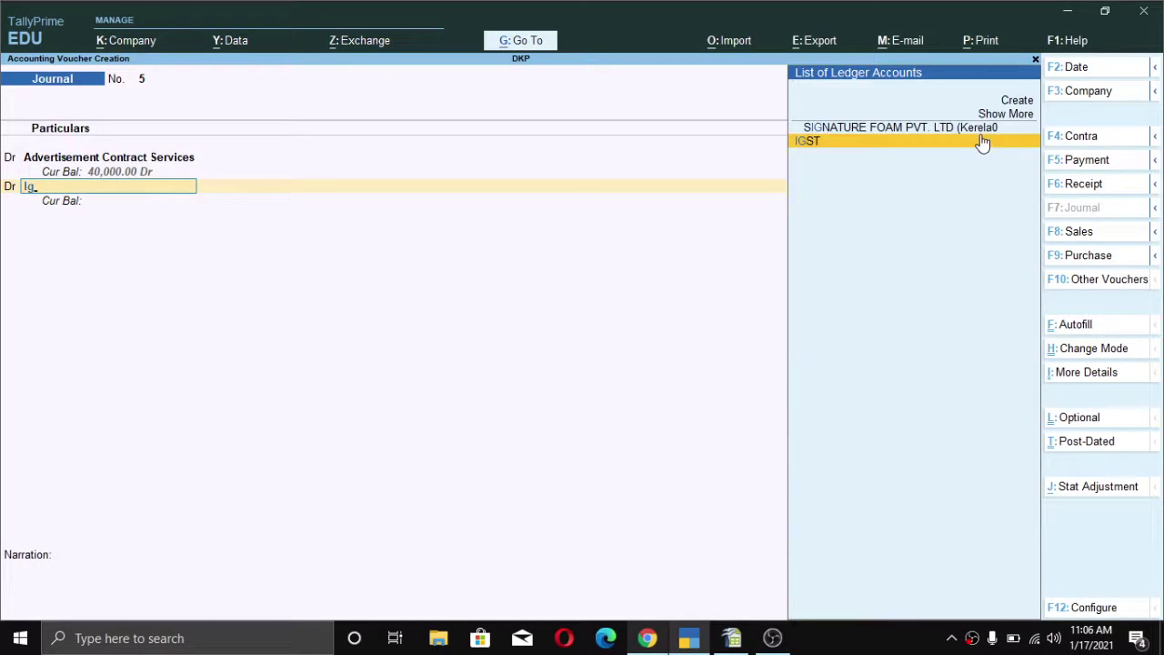
{"action": "key", "text": "Return"}
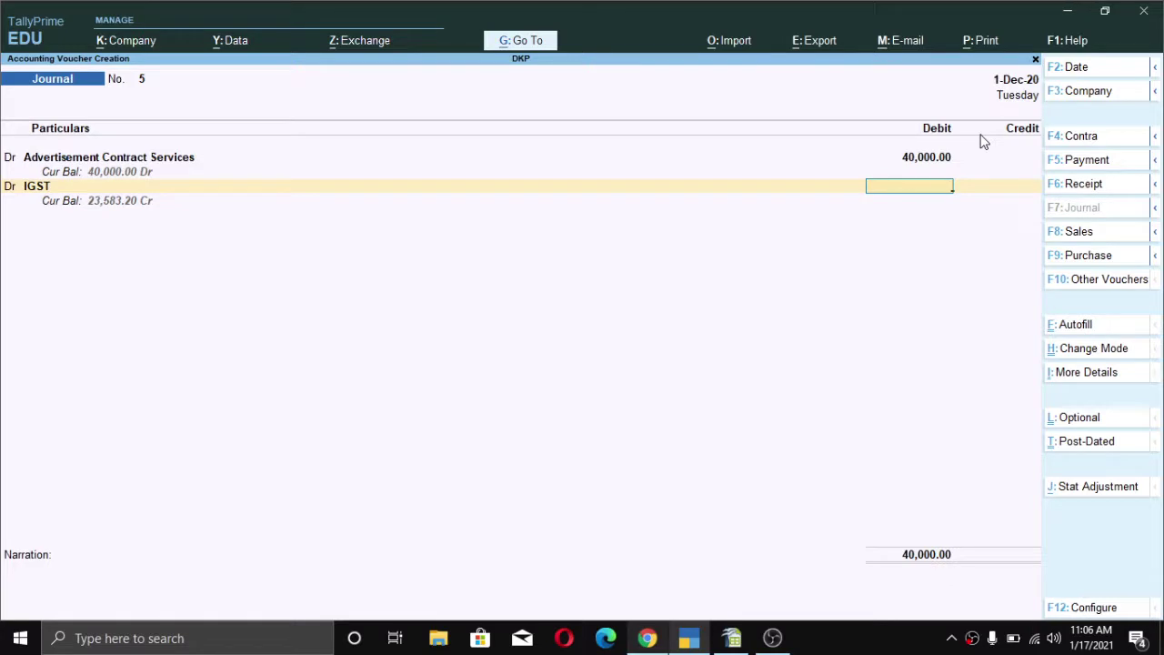
{"action": "type", "text": "7200"}
{"action": "key", "text": "Return"}
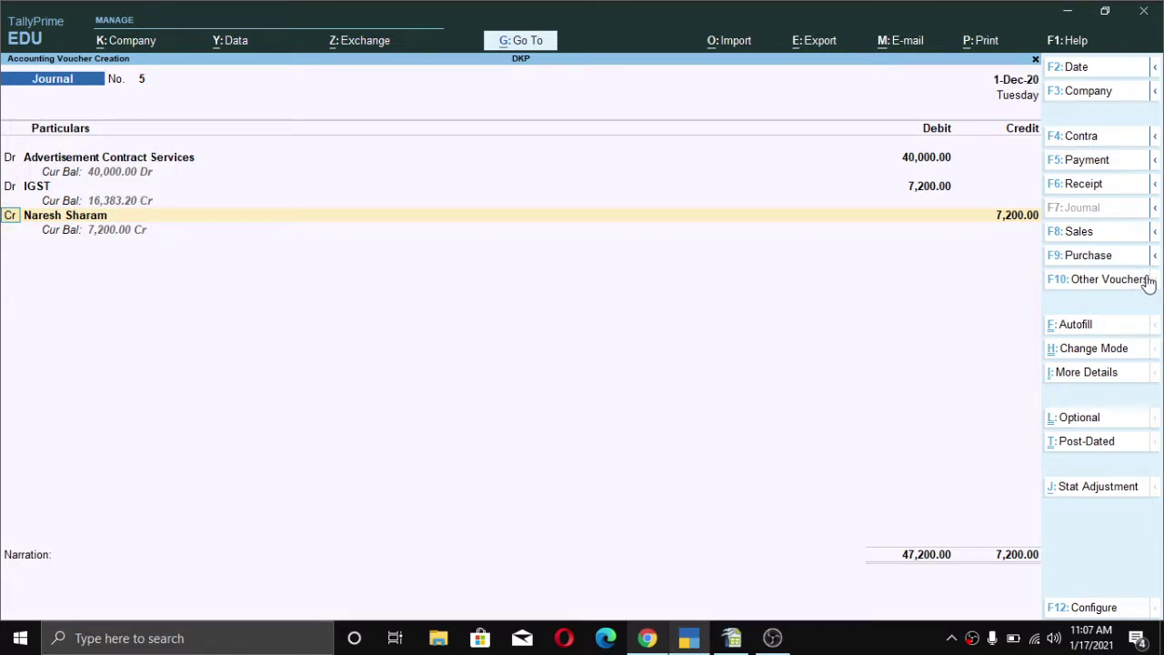
- Credit TDS on Advertisement Contract 300
{"action": "key", "text": "Return"}
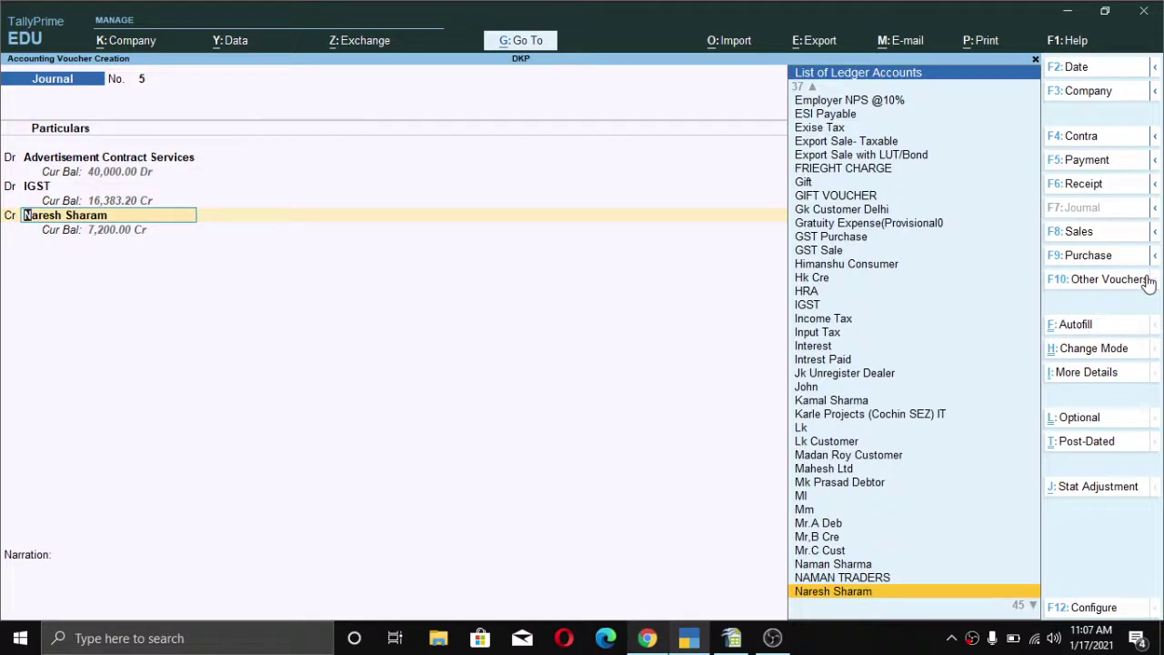
{"action": "type", "text": "y"}
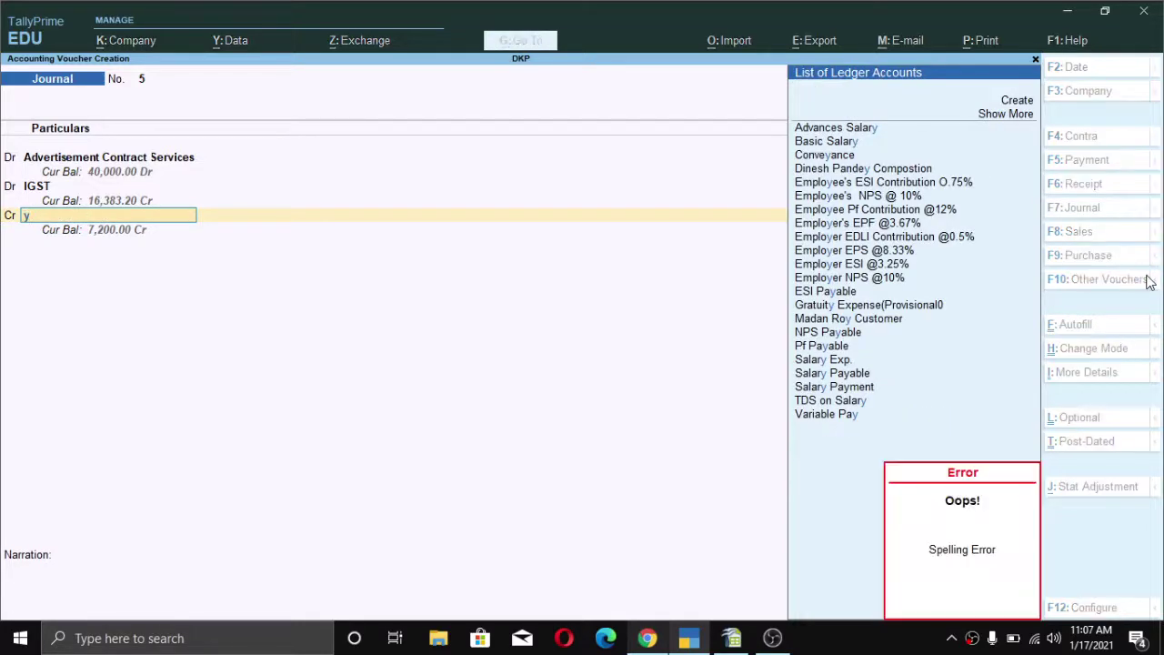
{"action": "key", "text": "BackSpace"}
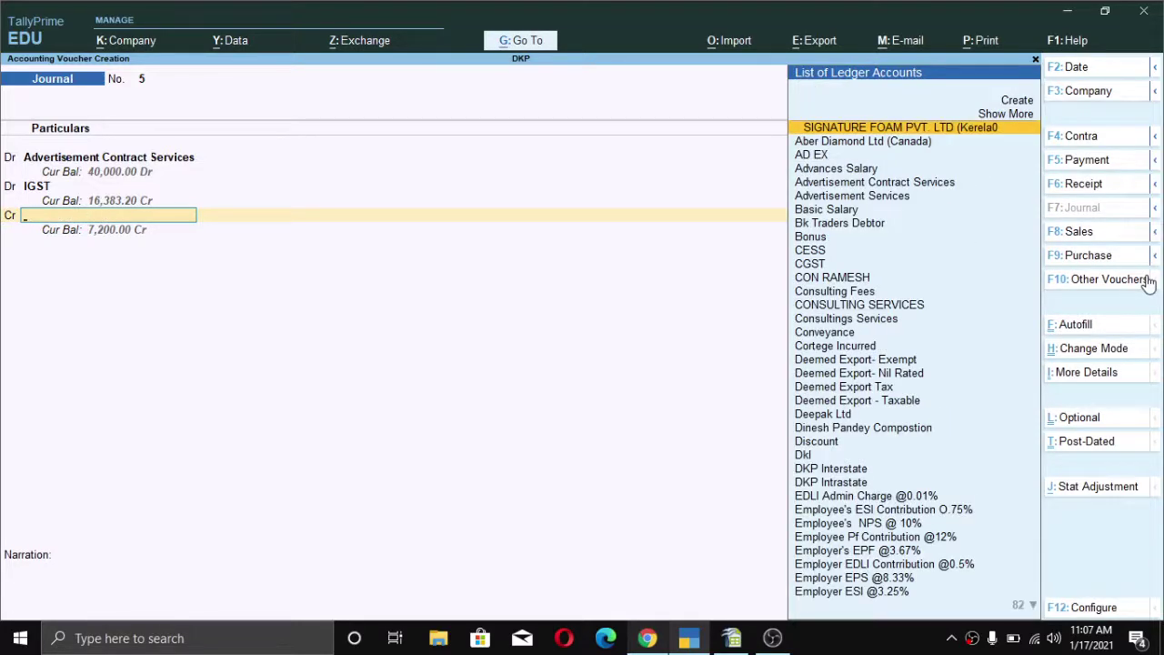
{"action": "type", "text": "tds"}
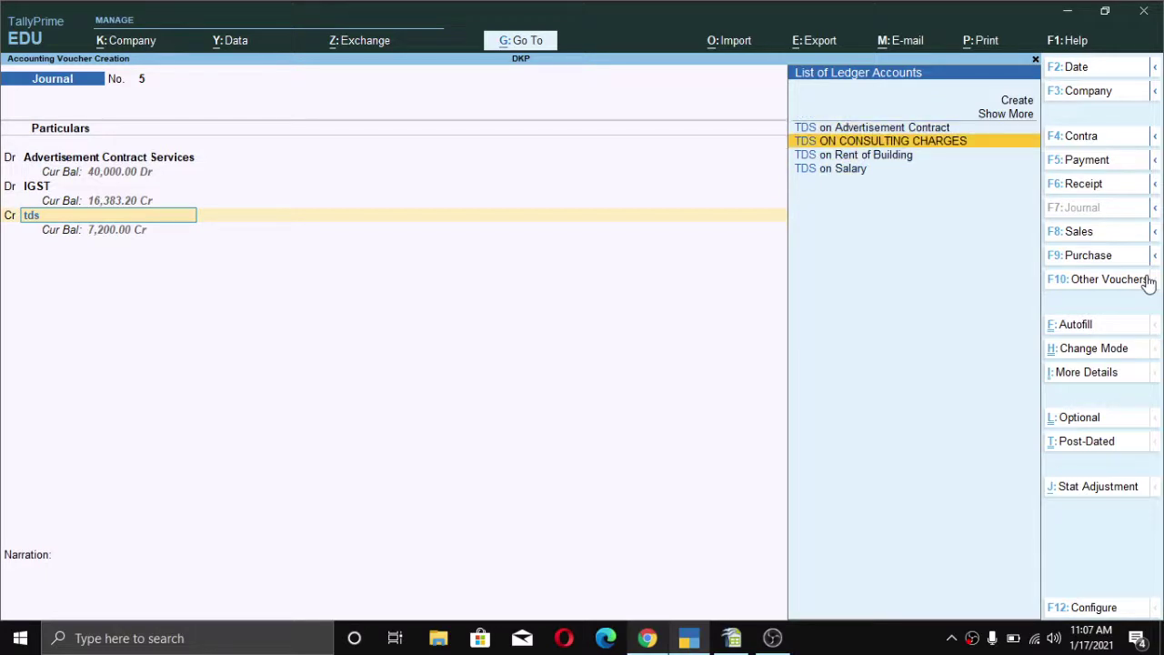
{"action": "key", "text": "Return"}
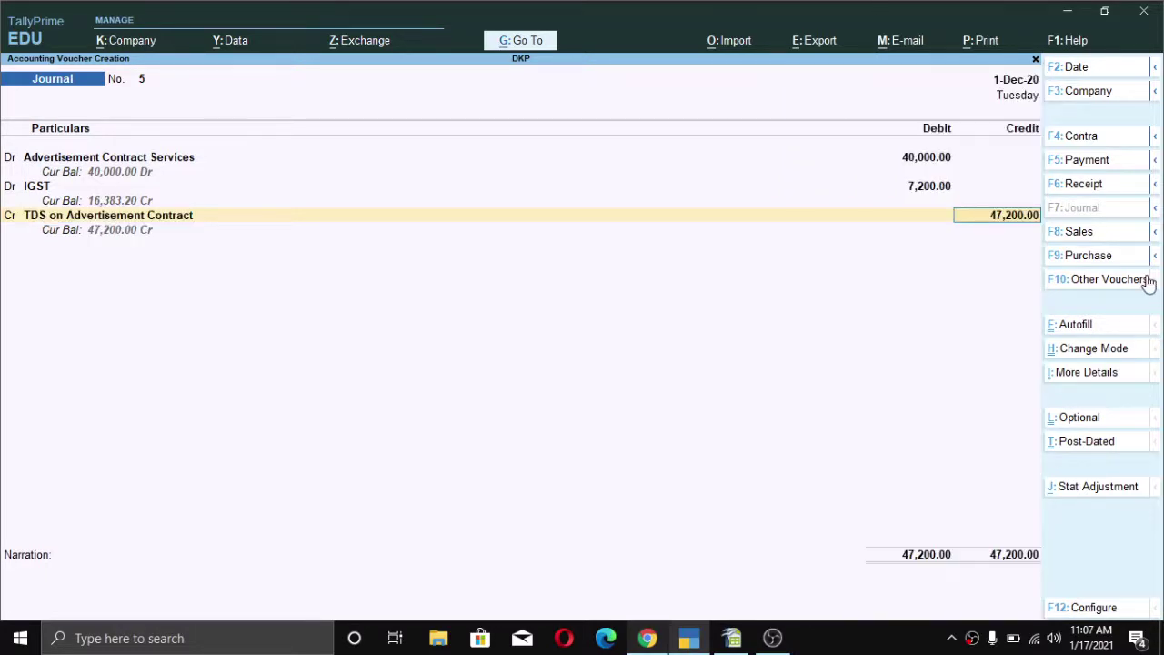
{"action": "key", "text": "BackSpace"}
{"action": "type", "text": "300"}
{"action": "key", "text": "Return"}
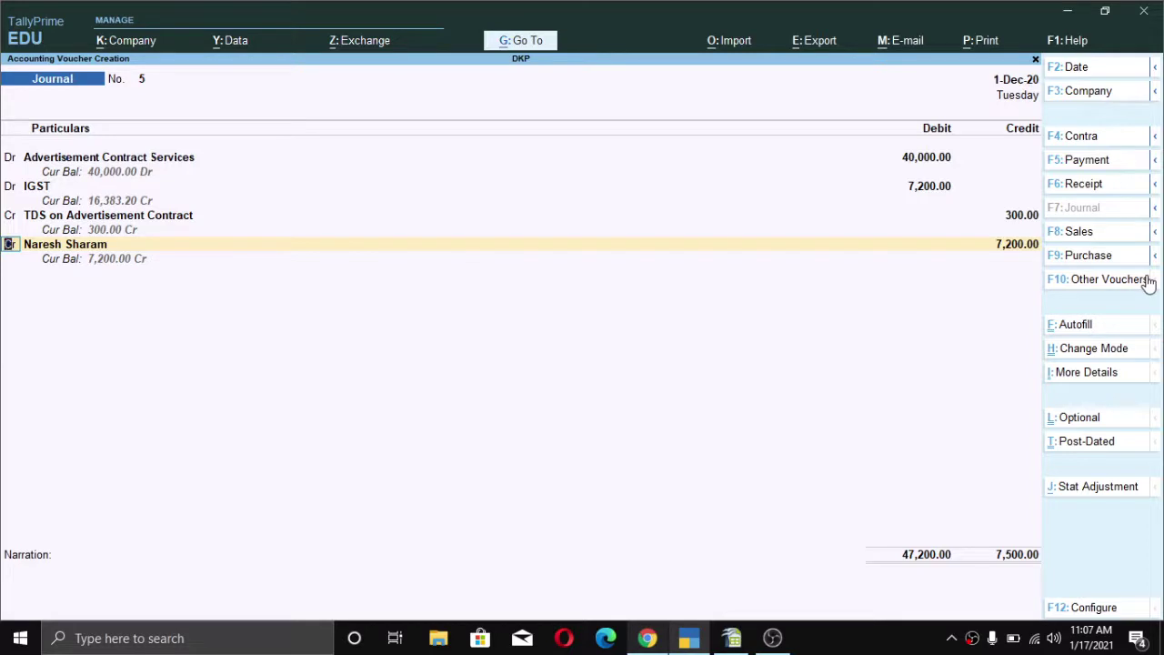
- Credit the party with New Ref bills of 47,200 Cr and 300 Dr, then save journal 5
{"action": "key", "text": "Return"}
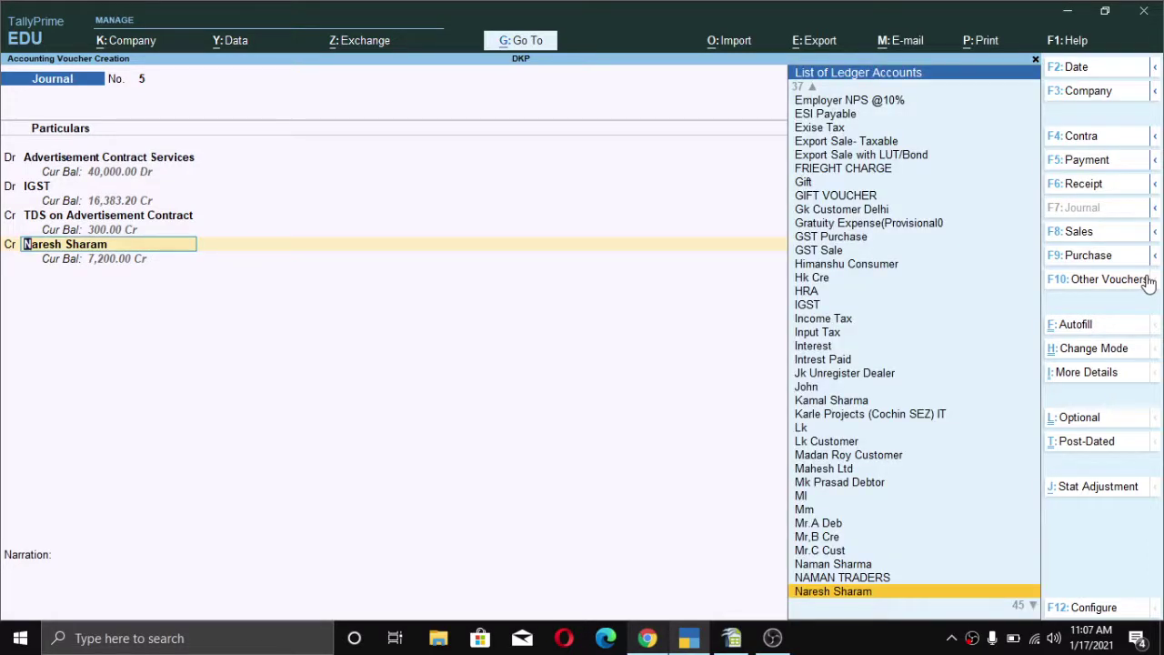
{"action": "key", "text": "Return"}
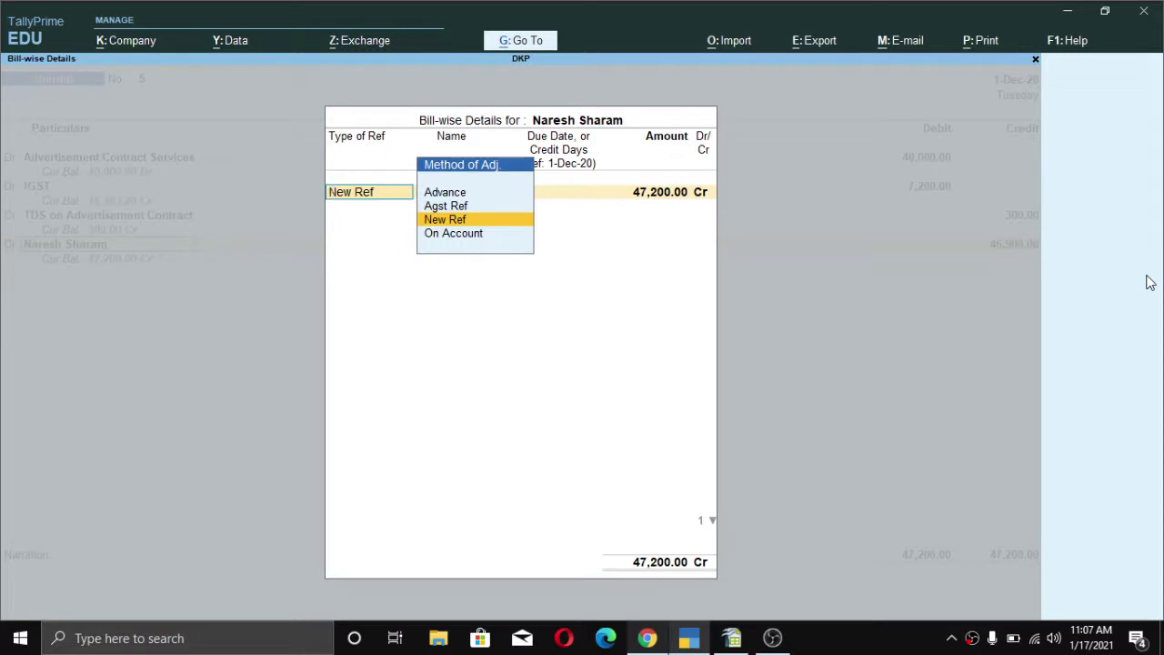
{"action": "key", "text": "Escape"}
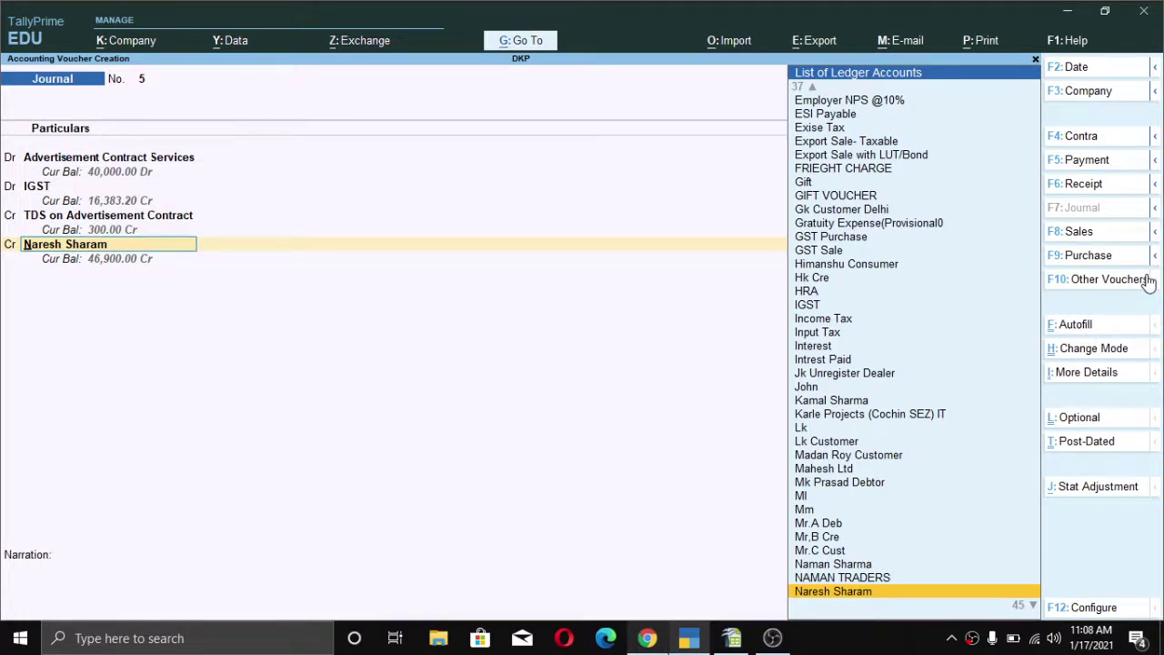
{"action": "key", "text": "Return"}
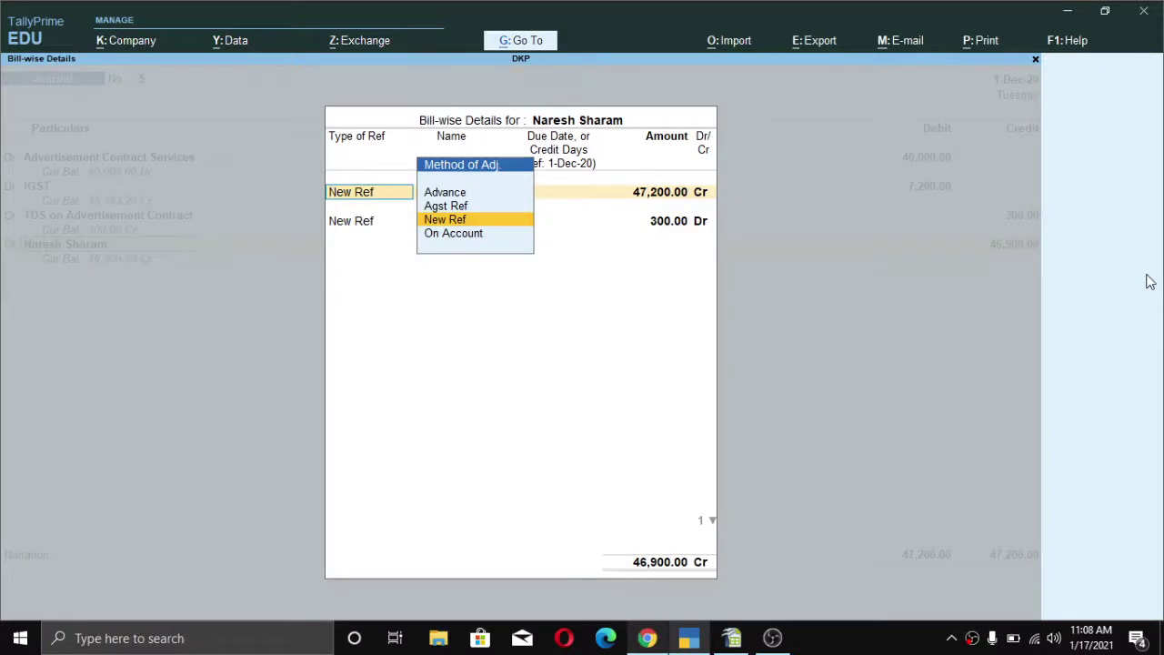
{"action": "key", "text": "Return"}
{"action": "key", "text": "Return"}
{"action": "key", "text": "Return"}
{"action": "key", "text": "Return"}
{"action": "key", "text": "Return"}
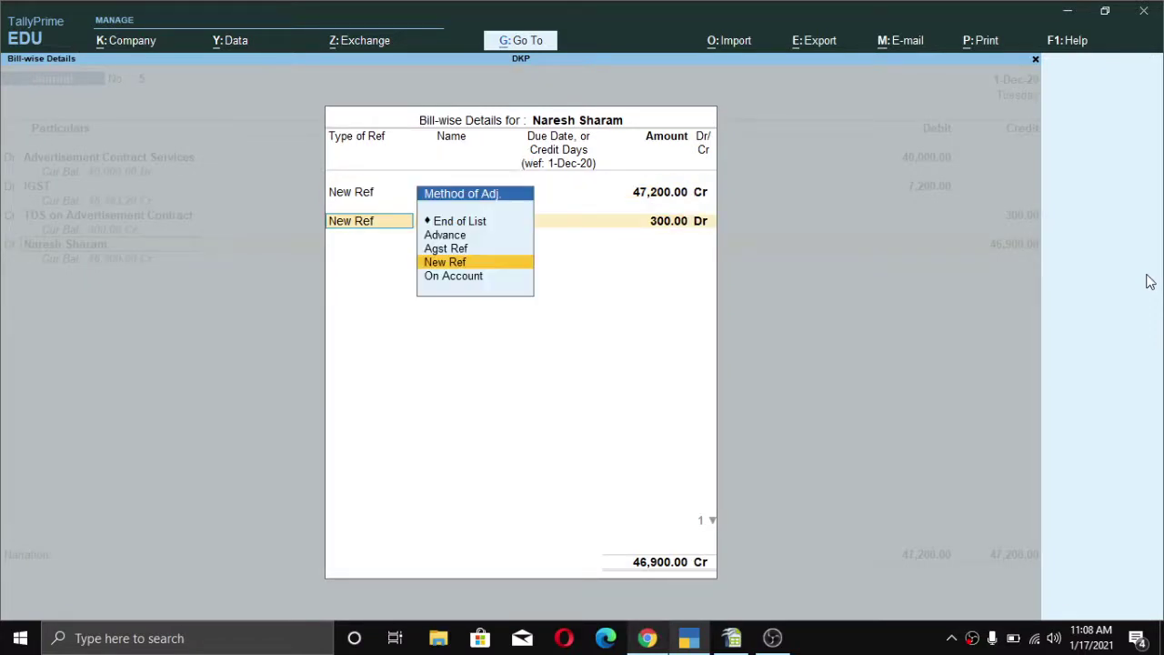
{"action": "key", "text": "Return"}
{"action": "key", "text": "Return"}
{"action": "key", "text": "Return"}
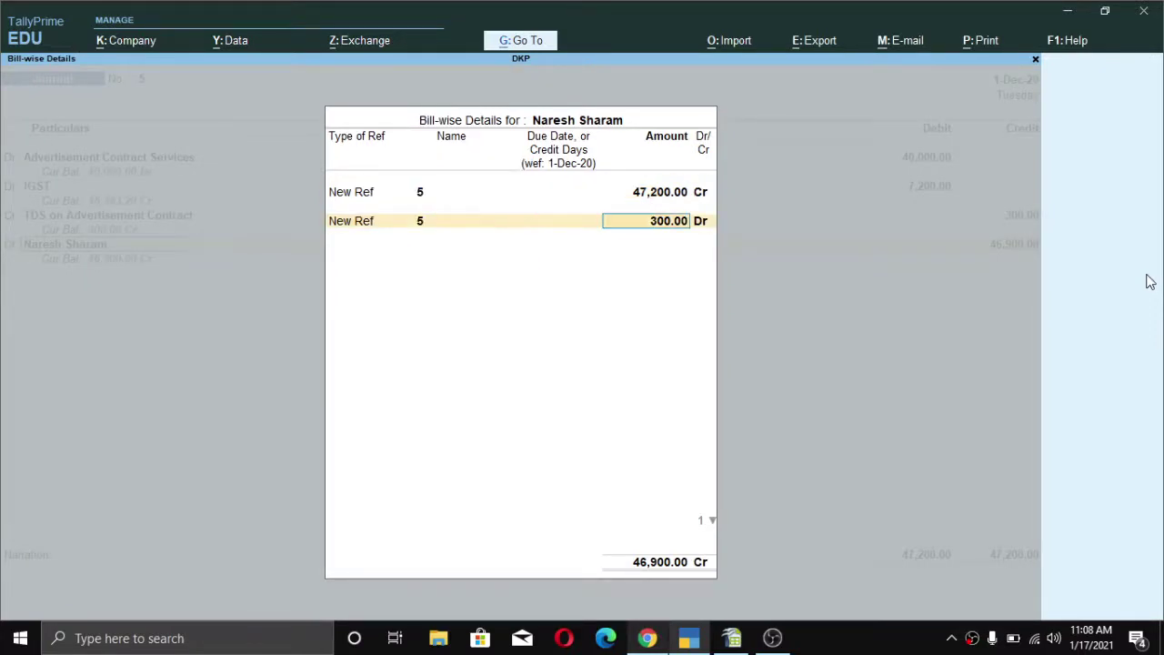
{"action": "key", "text": "Return"}
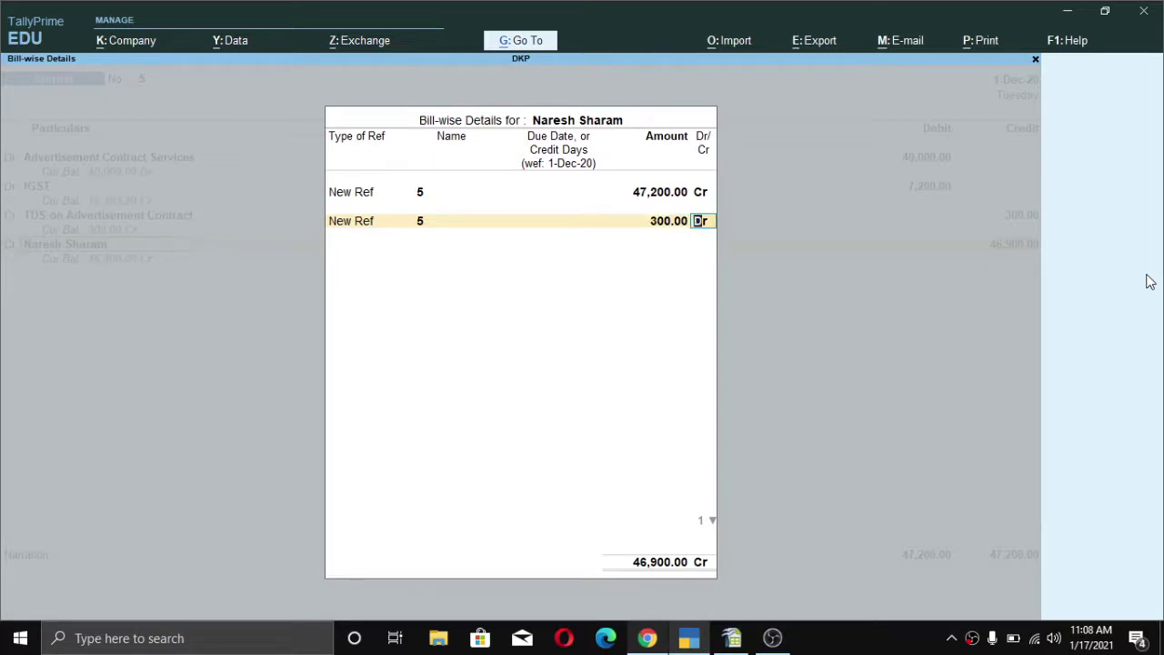
{"action": "key", "text": "Return"}
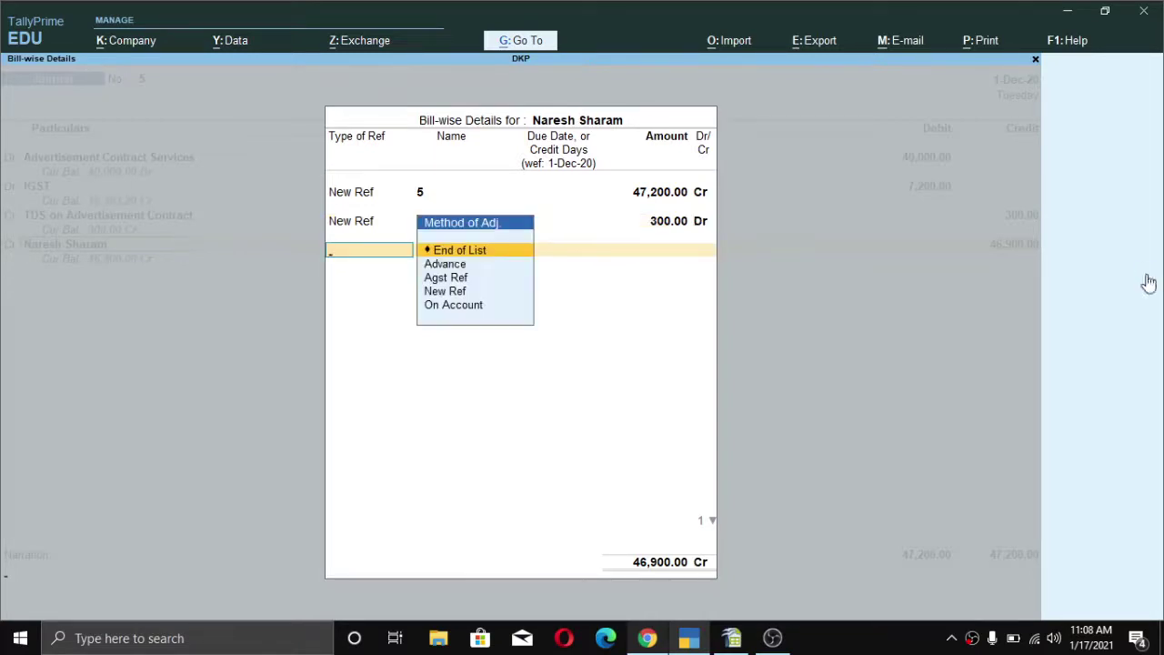
{"action": "key", "text": "Return"}
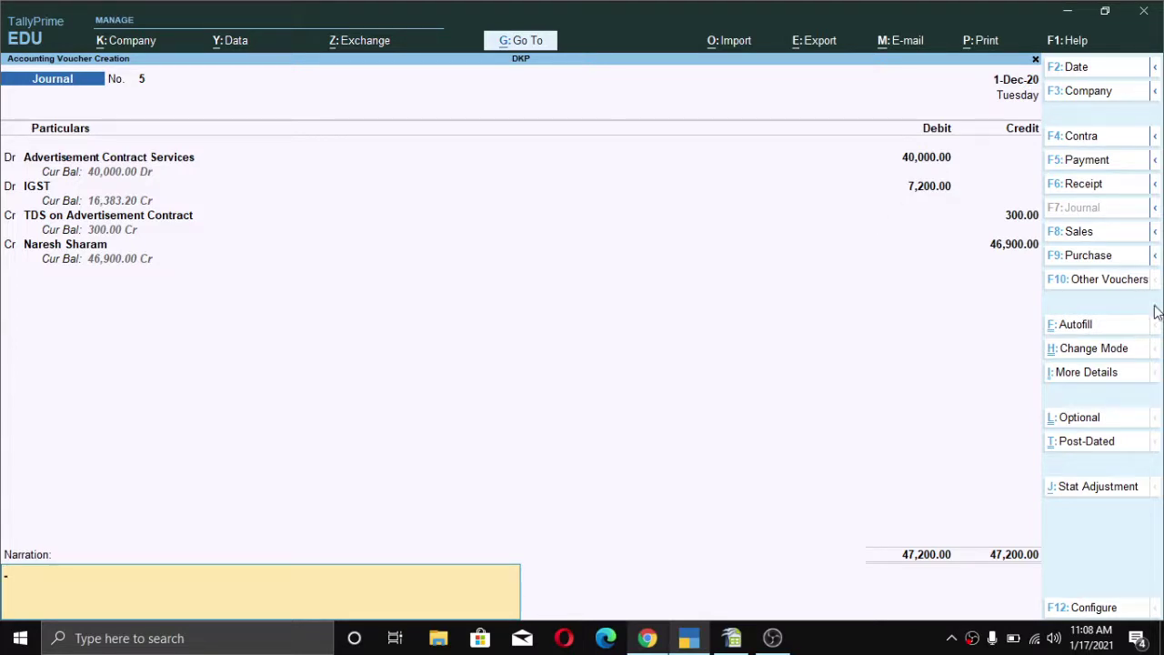
{"action": "key", "text": "Return"}
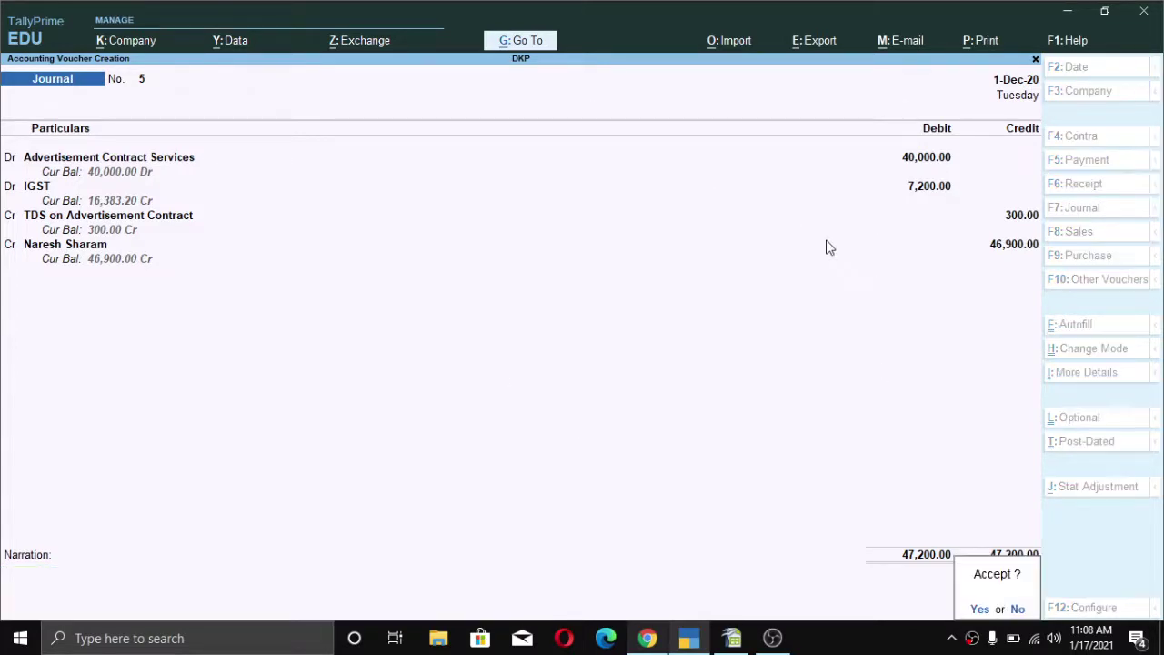
{"action": "key", "text": "Return"}
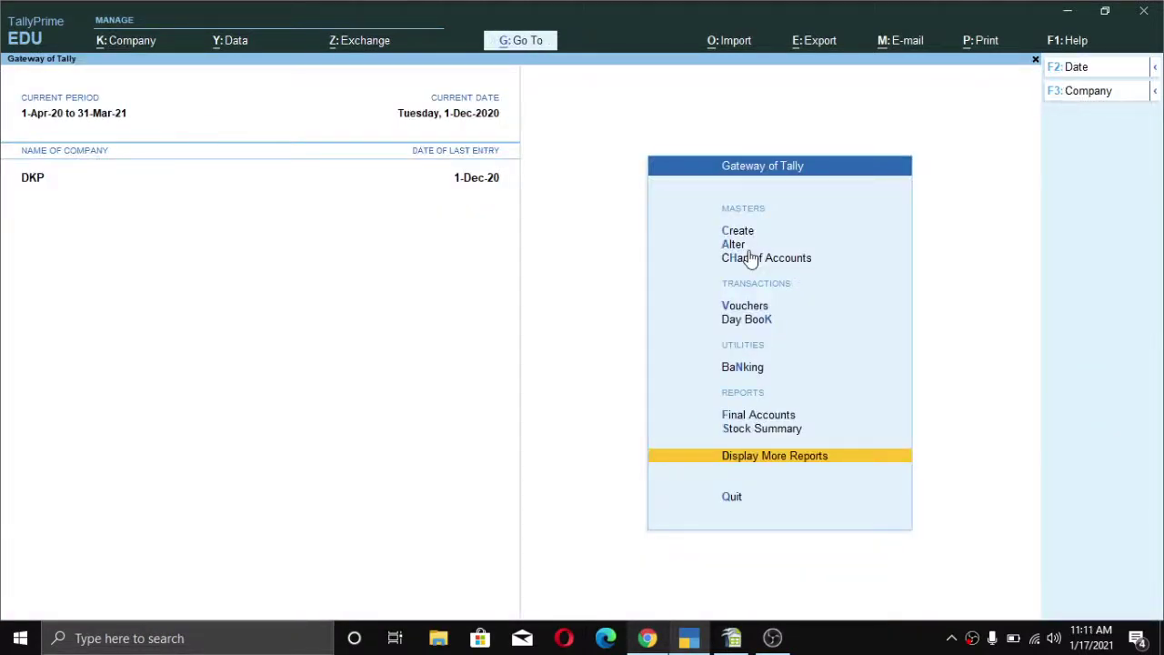
- Open the Form 26Q TDS return report from Statutory Reports > TDS Reports
{"action": "key", "text": "Up"}
{"action": "key", "text": "Up"}
{"action": "key", "text": "Down"}
{"action": "key", "text": "Down"}
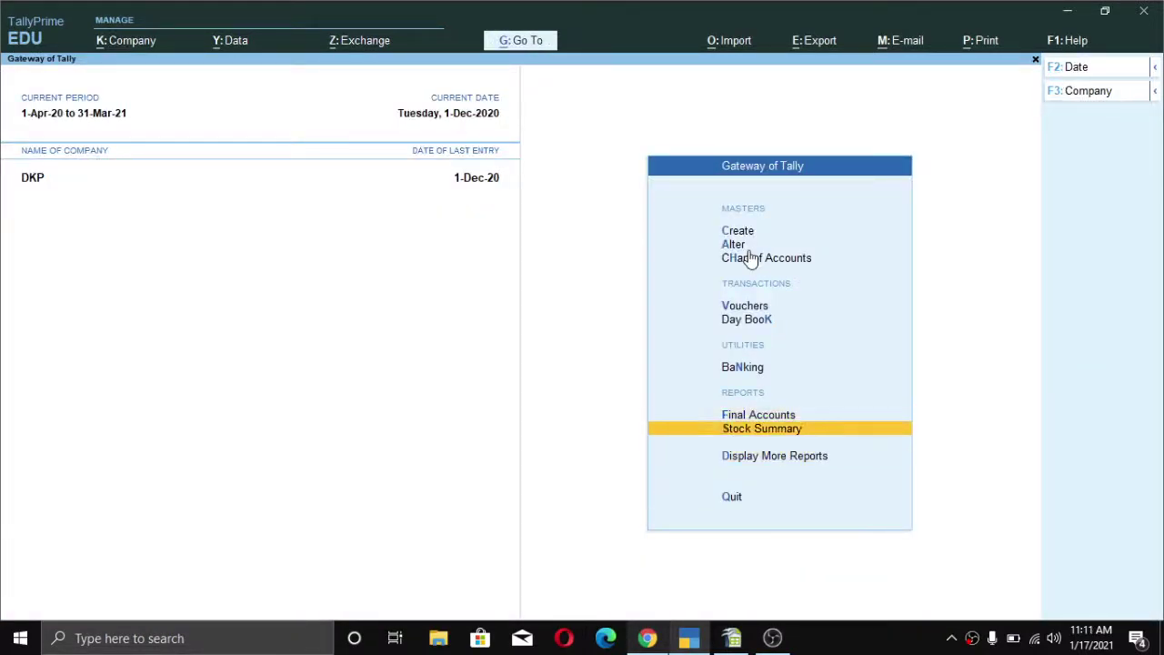
{"action": "key", "text": "Return"}
{"action": "key", "text": "Down"}
{"action": "key", "text": "Down"}
{"action": "key", "text": "Down"}
{"action": "key", "text": "Down"}
{"action": "key", "text": "Down"}
{"action": "key", "text": "Down"}
{"action": "key", "text": "Down"}
{"action": "key", "text": "Down"}
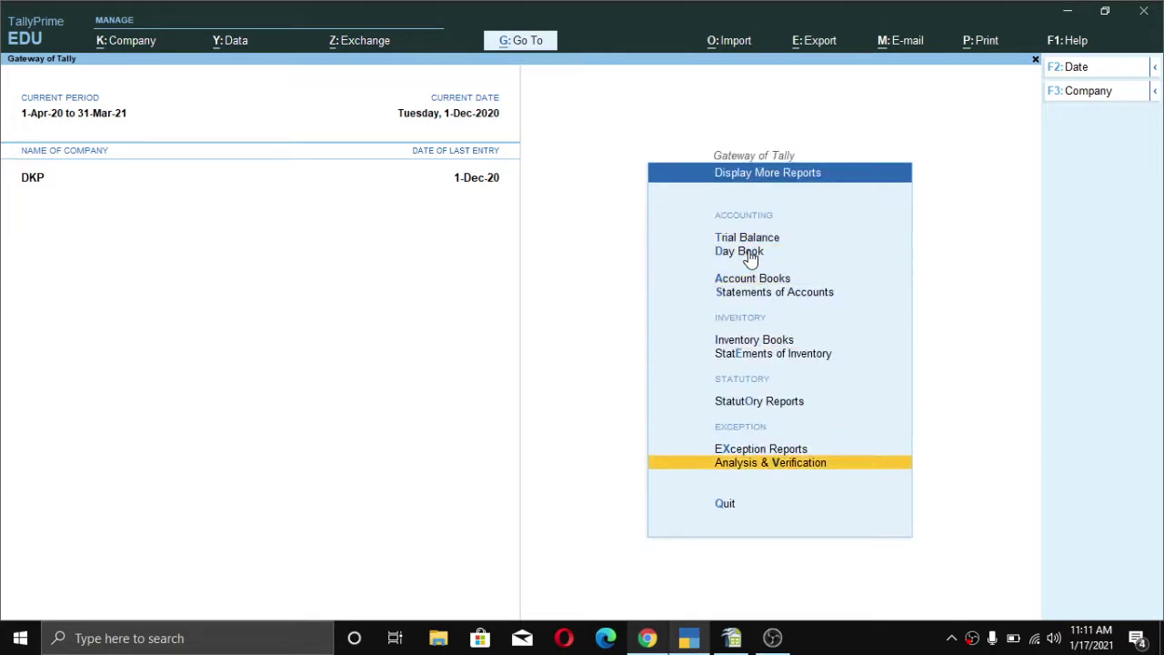
{"action": "key", "text": "Up"}
{"action": "key", "text": "Up"}
{"action": "key", "text": "Up"}
{"action": "key", "text": "Down"}
{"action": "key", "text": "Return"}
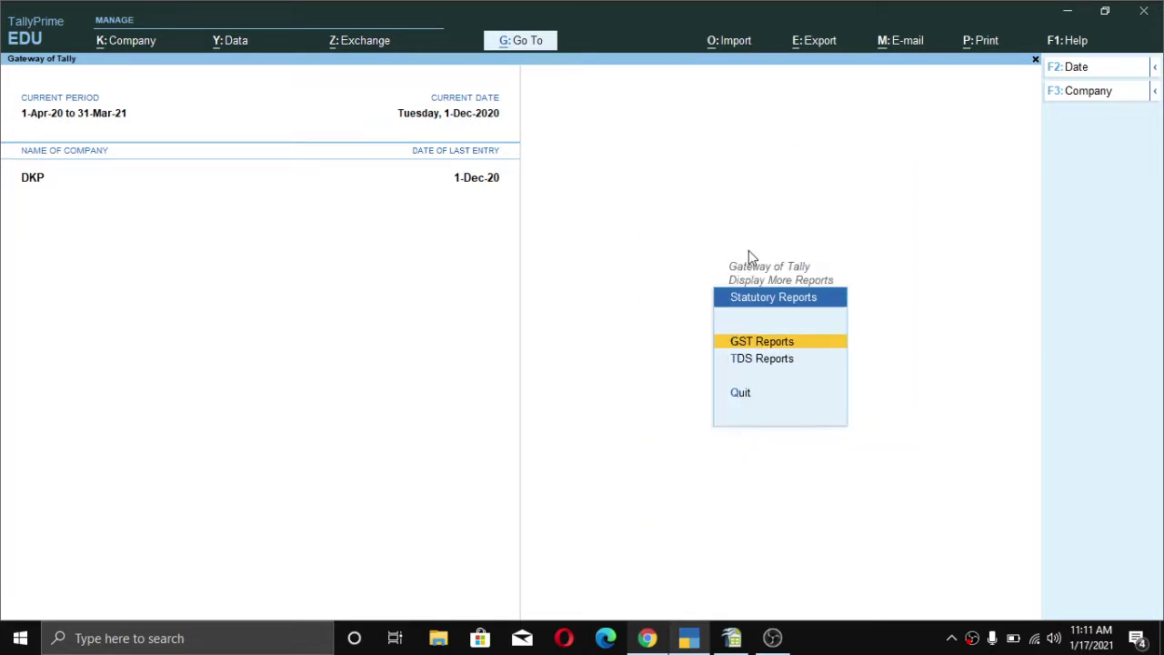
{"action": "key", "text": "Down"}
{"action": "key", "text": "Return"}
{"action": "key", "text": "Down"}
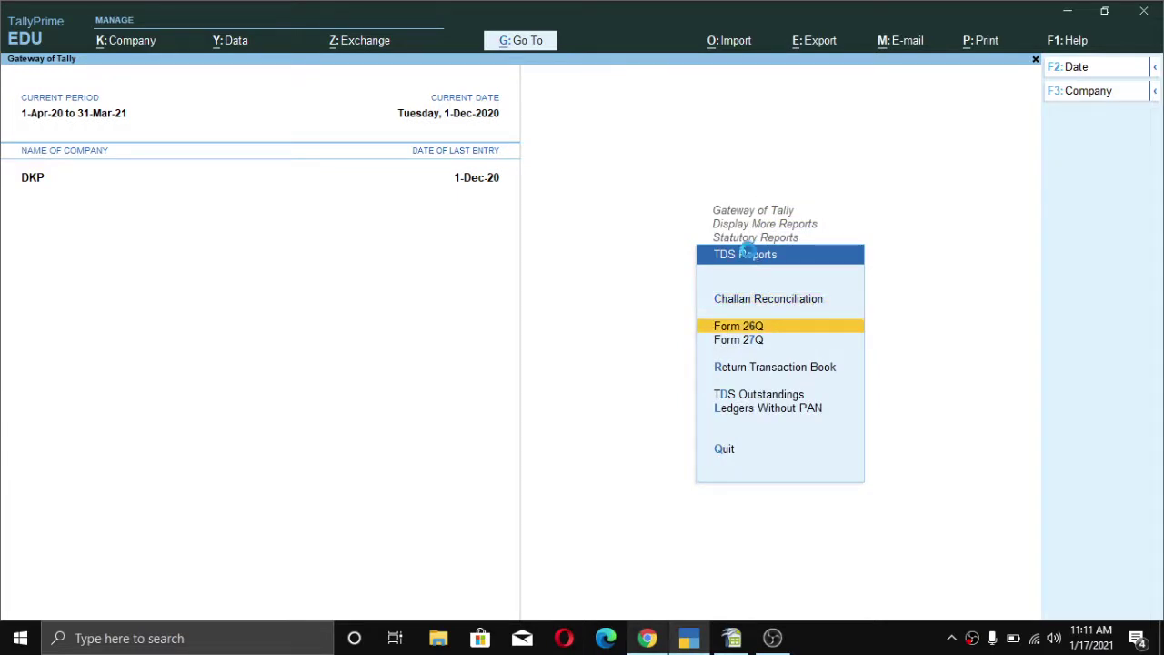
{"action": "key", "text": "Return"}
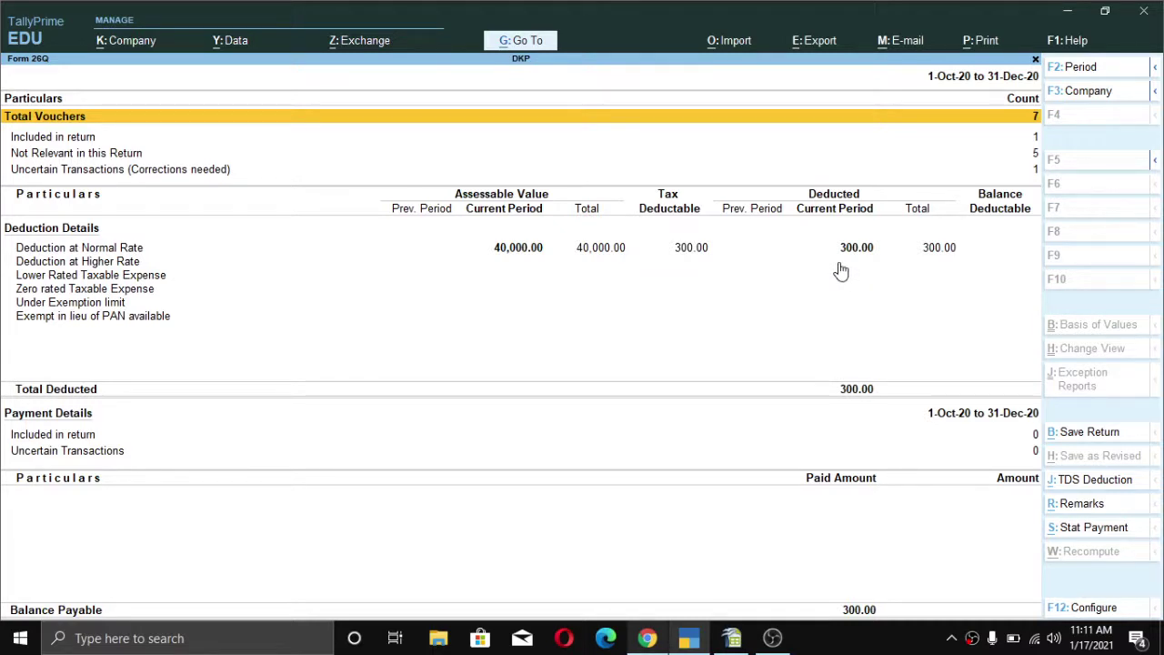
- Close Form 26Q and open voucher entry from the Gateway of Tally
{"action": "key", "text": "Escape"}
{"action": "key", "text": "Escape"}
{"action": "key", "text": "Escape"}
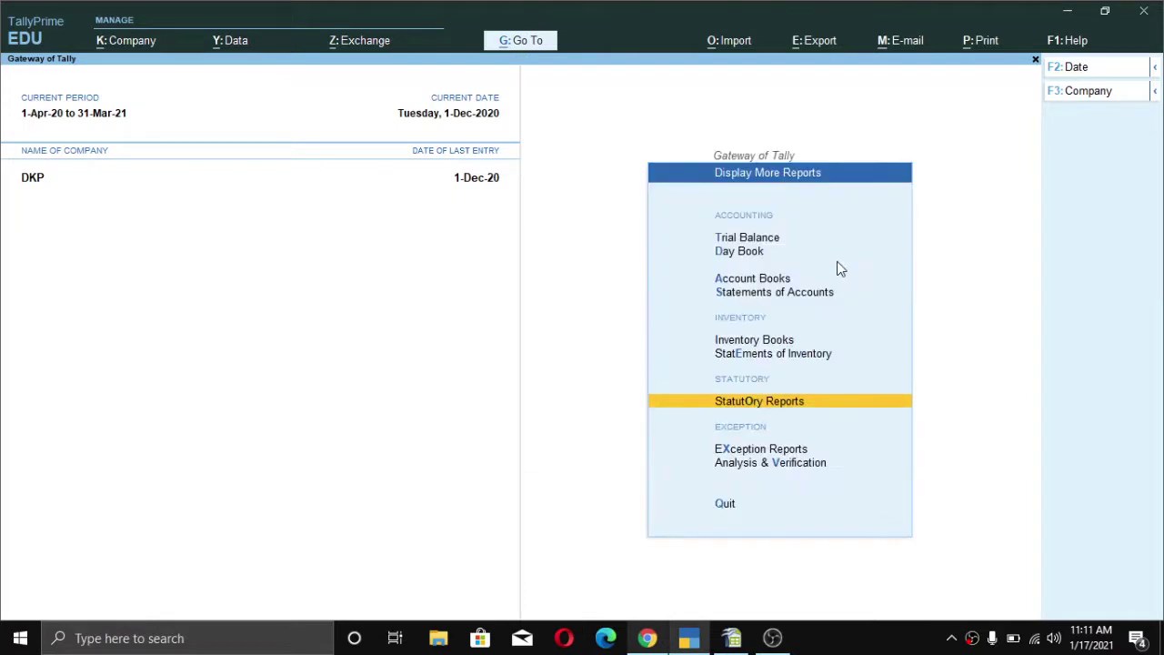
{"action": "key", "text": "Escape"}
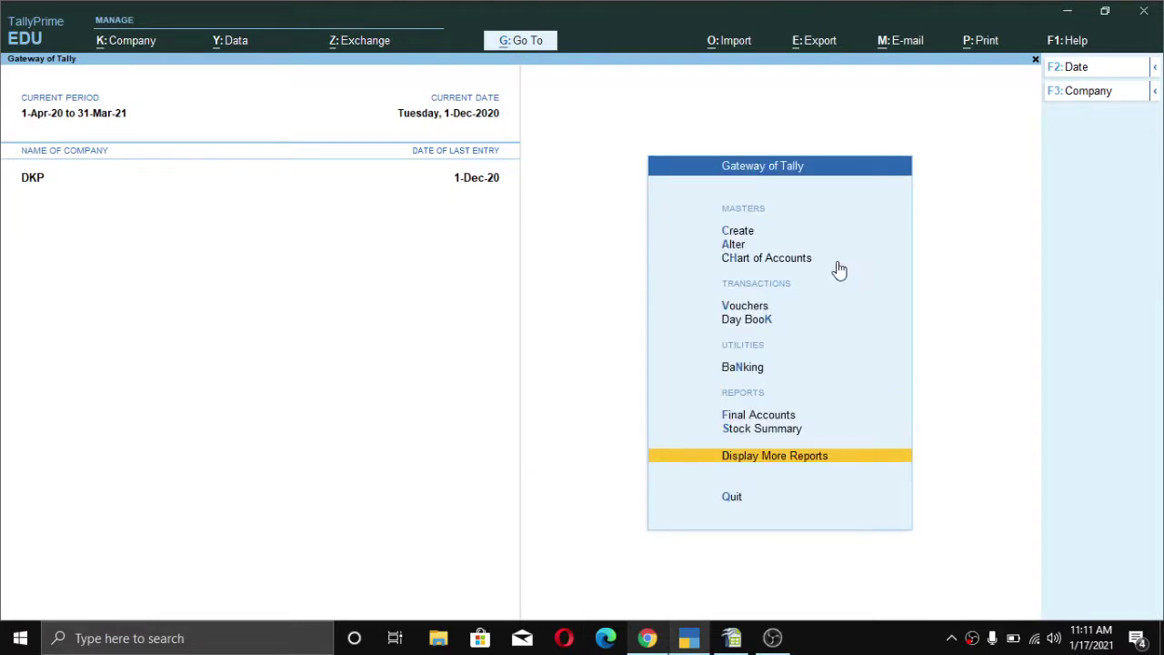
{"action": "key", "text": "Down"}
{"action": "key", "text": "Up"}
{"action": "key", "text": "Up"}
{"action": "key", "text": "Up"}
{"action": "key", "text": "Up"}
{"action": "key", "text": "Up"}
{"action": "key", "text": "Up"}
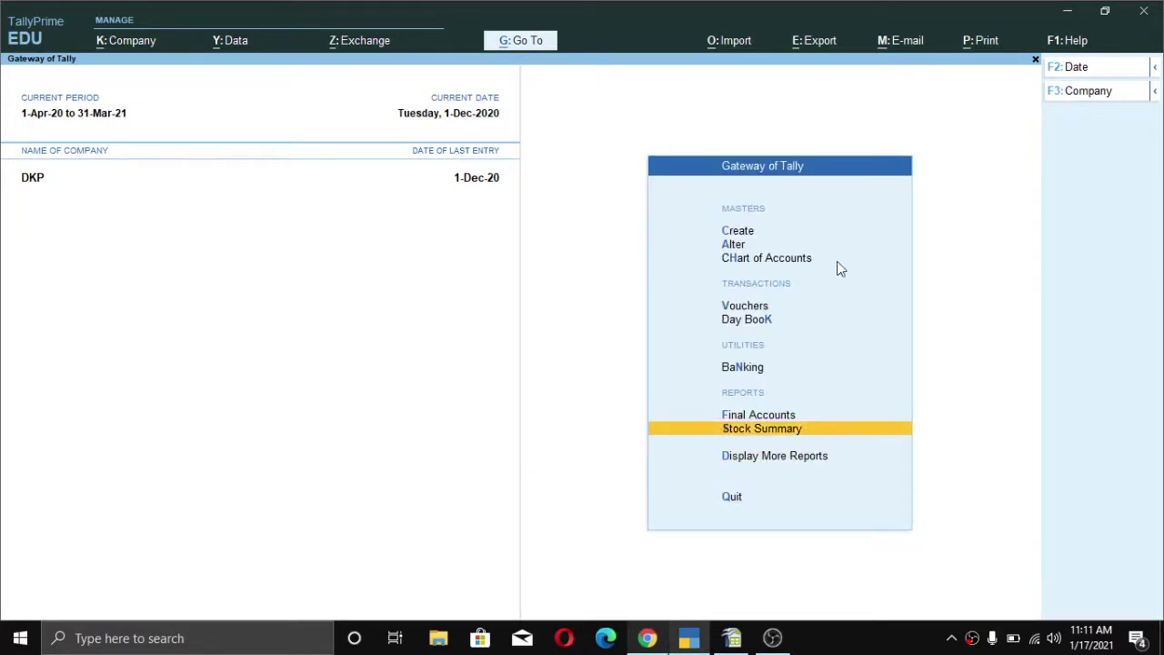
{"action": "key", "text": "Down"}
{"action": "key", "text": "Up"}
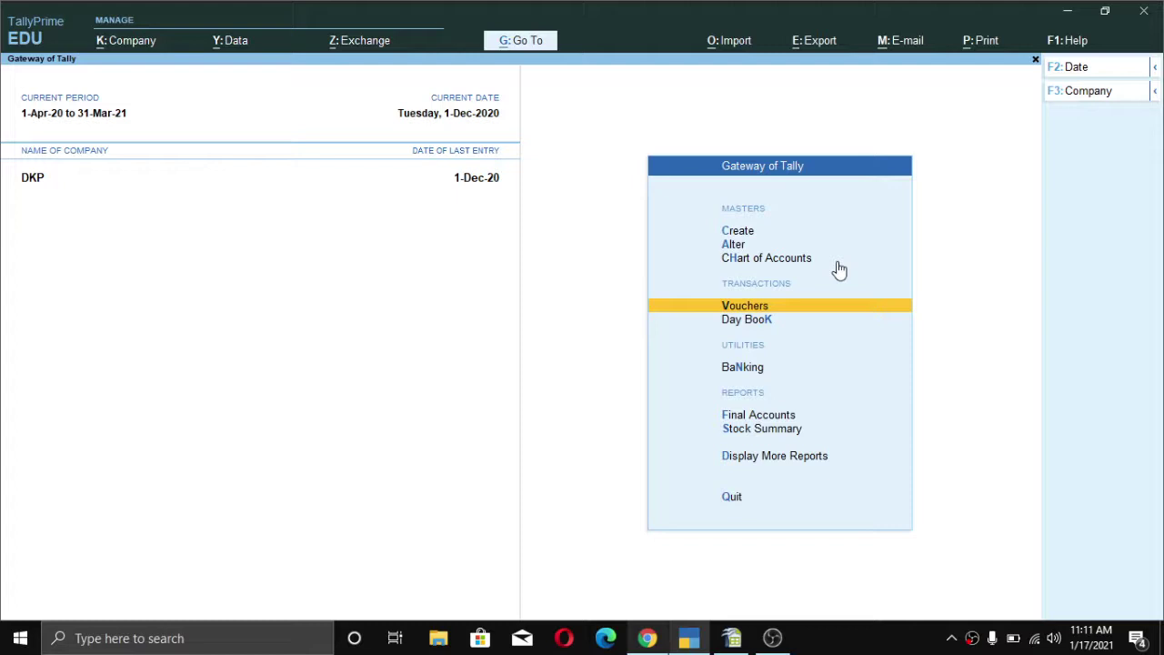
{"action": "key", "text": "Down"}
{"action": "key", "text": "Up"}
{"action": "key", "text": "Down"}
{"action": "key", "text": "Up"}
{"action": "key", "text": "Down"}
{"action": "key", "text": "Up"}
{"action": "key", "text": "alt"}
{"action": "key", "text": "Down"}
{"action": "key", "text": "Up"}
{"action": "key", "text": "Return"}
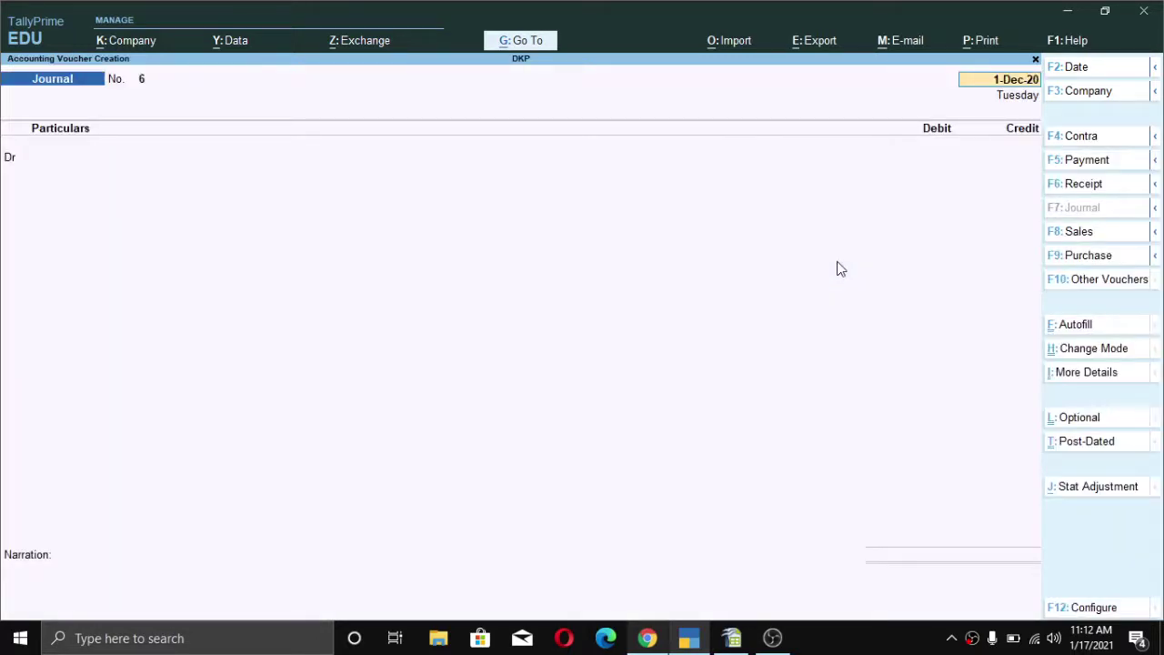
- Start a trial Purchase voucher dated 1-Dec-20 and select the party account
{"action": "key", "text": "F9"}
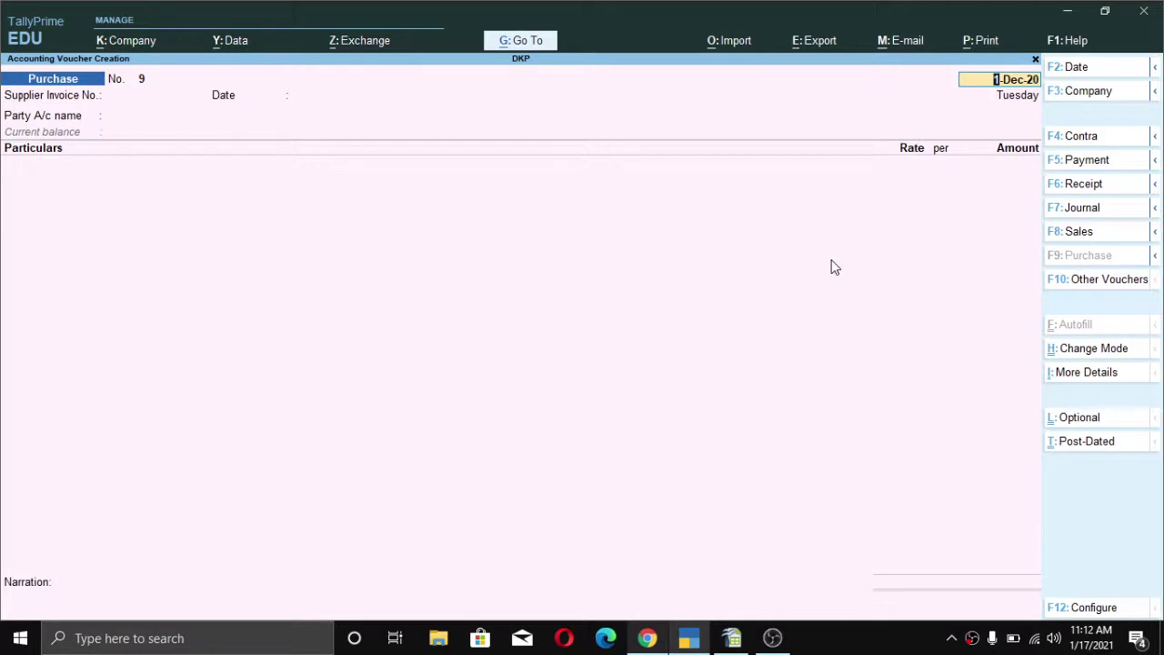
{"action": "key", "text": "Return"}
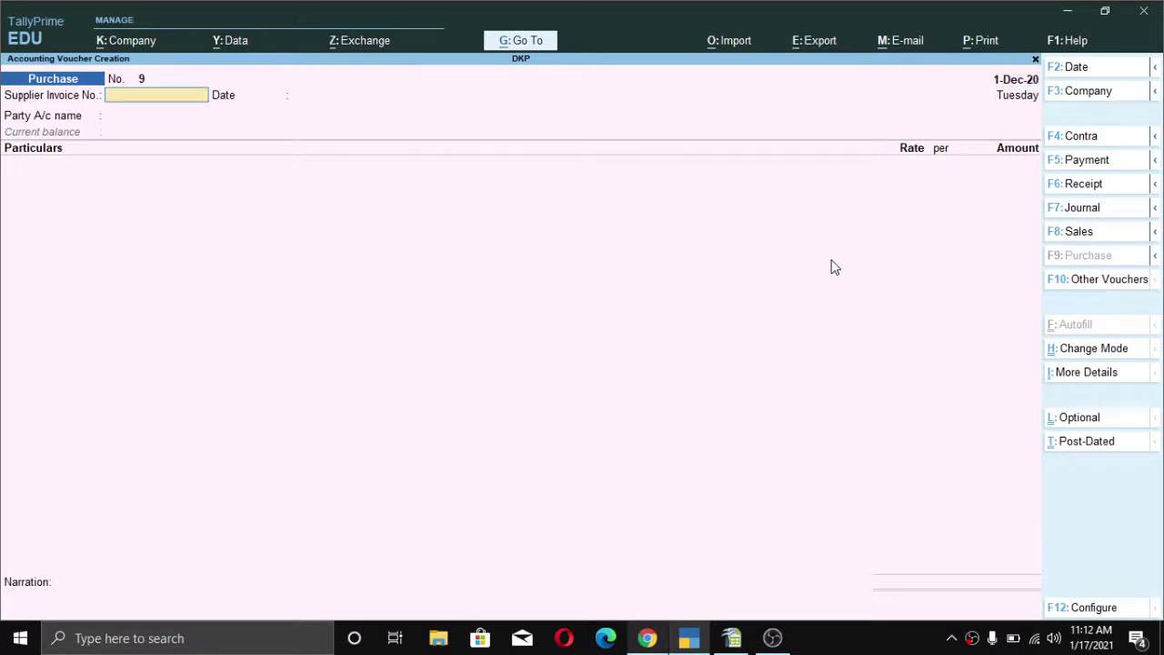
{"action": "key", "text": "alt"}
{"action": "key", "text": "Return"}
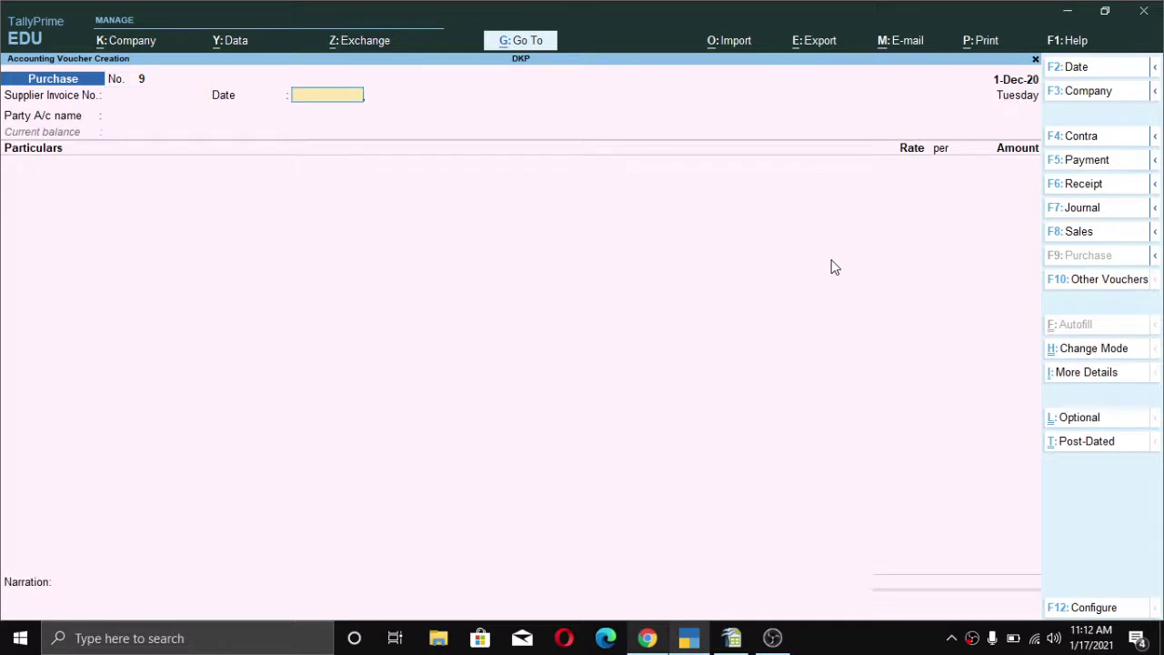
{"action": "key", "text": "BackSpace"}
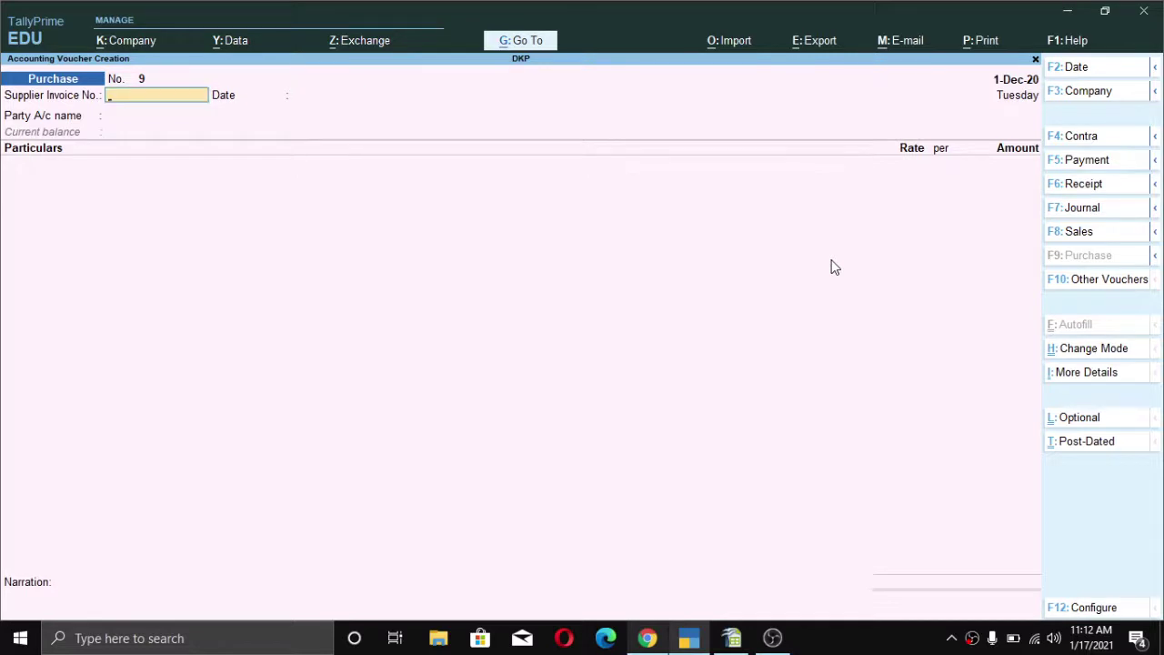
{"action": "type", "text": "667"}
{"action": "key", "text": "BackSpace"}
{"action": "key", "text": "BackSpace"}
{"action": "key", "text": "BackSpace"}
{"action": "key", "text": "Return"}
{"action": "key", "text": "Return"}
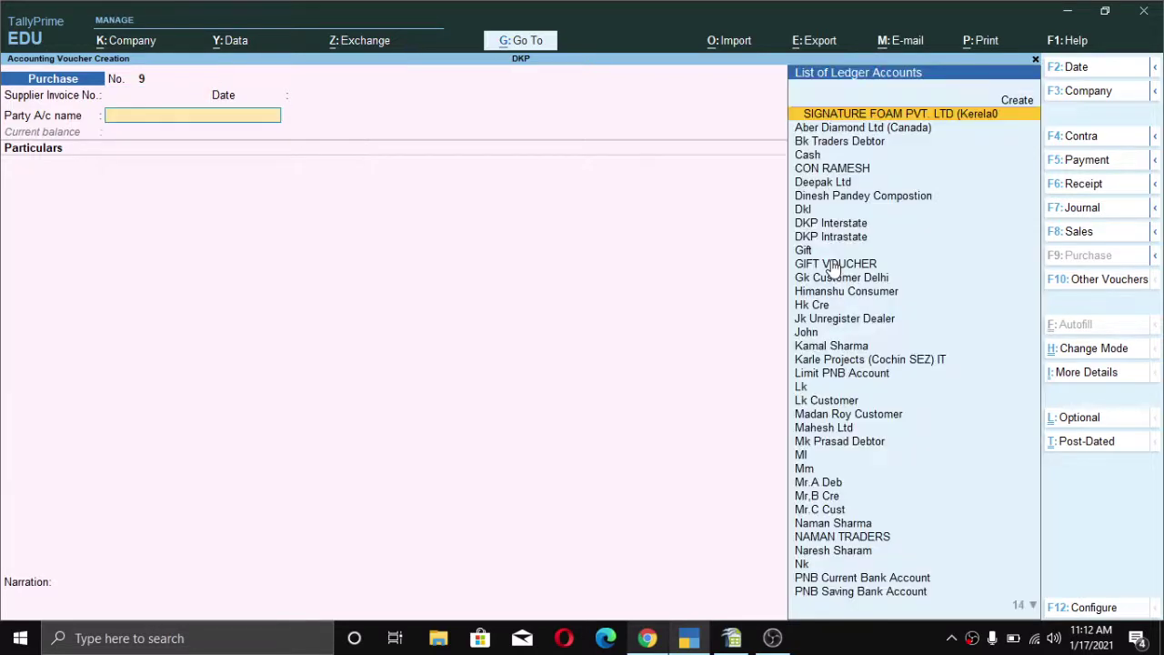
{"action": "type", "text": "Na"}
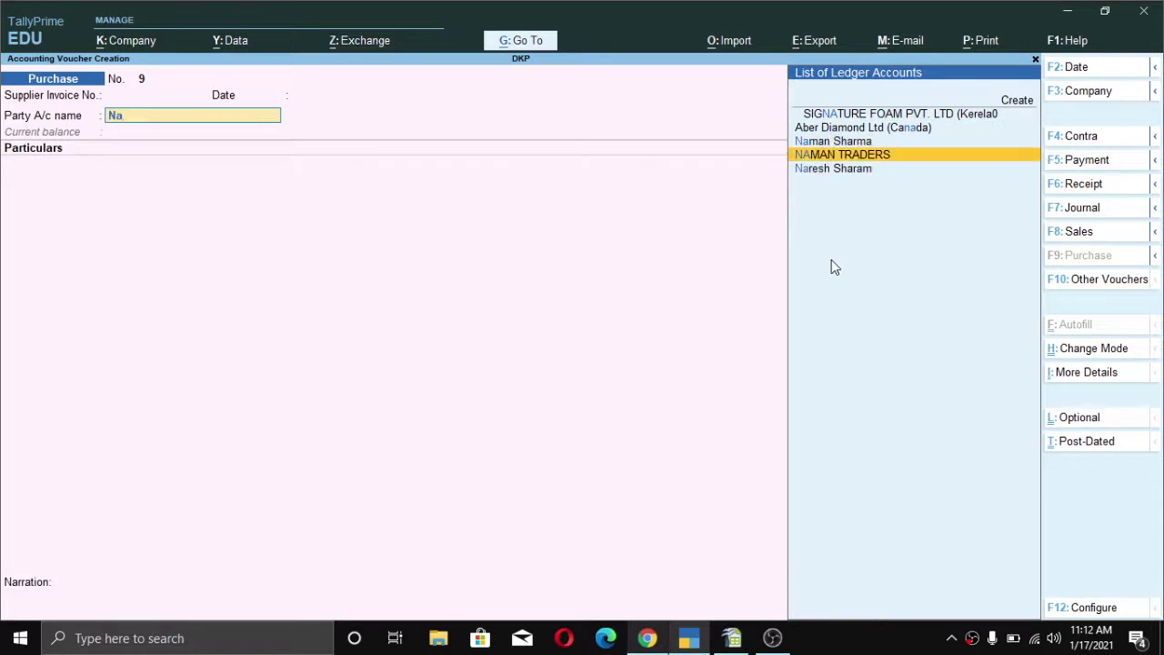
{"action": "key", "text": "Up"}
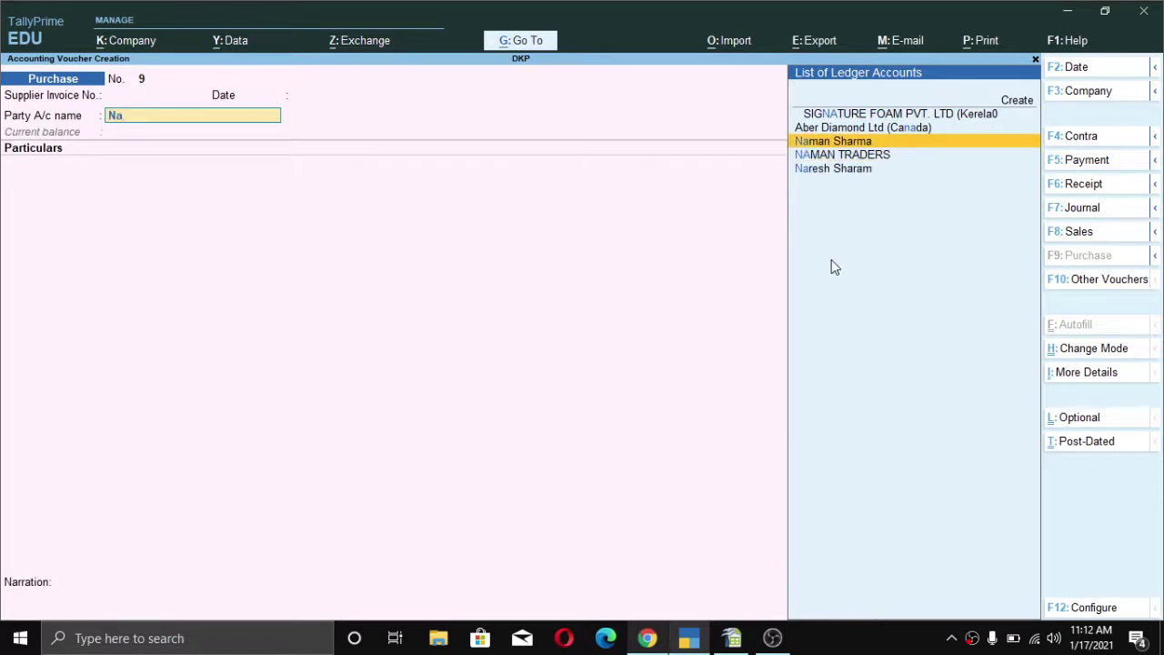
{"action": "key", "text": "Return"}
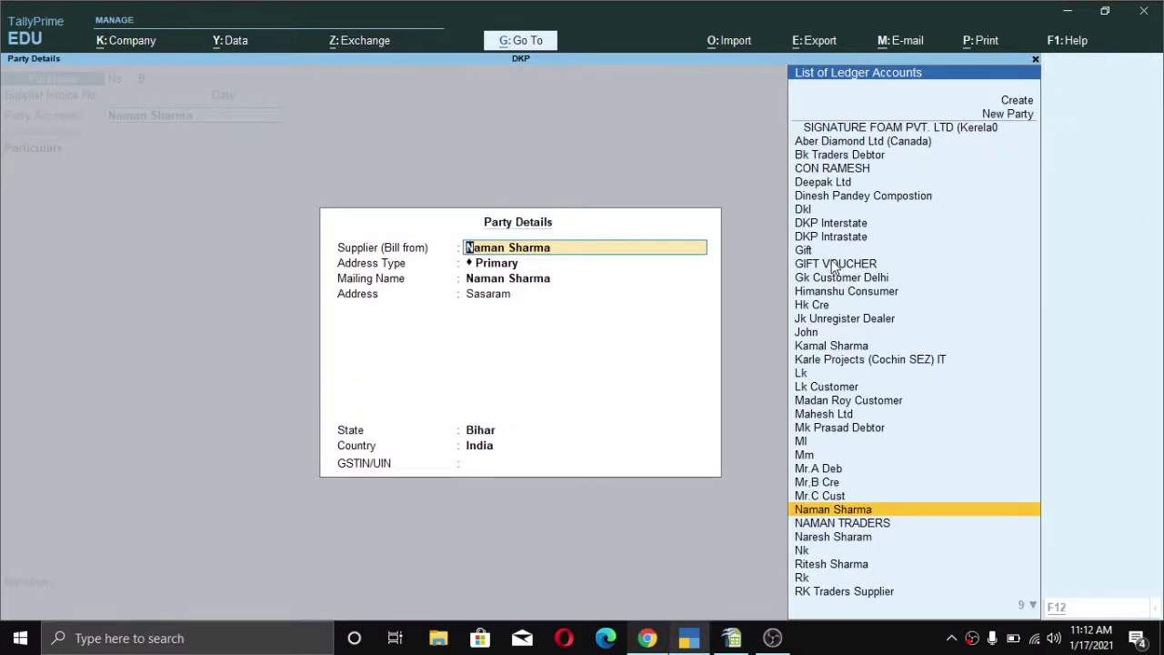
{"action": "key", "text": "Escape"}
{"action": "type", "text": "Nare"}
{"action": "key", "text": "Return"}
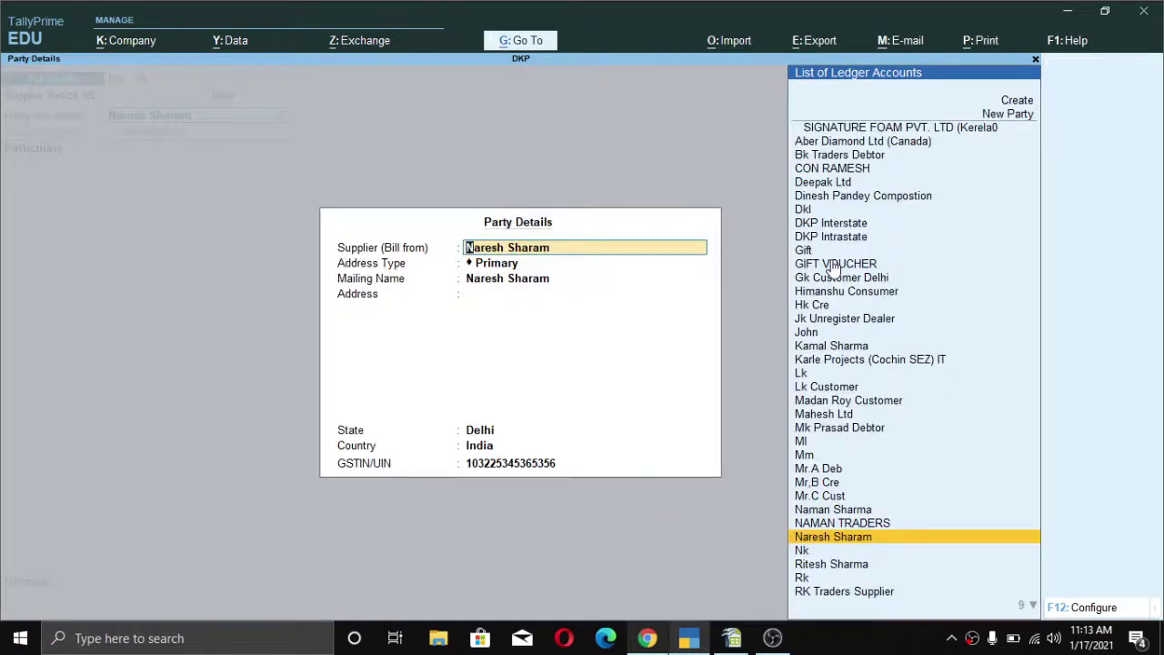
{"action": "key", "text": "ctrl+a"}
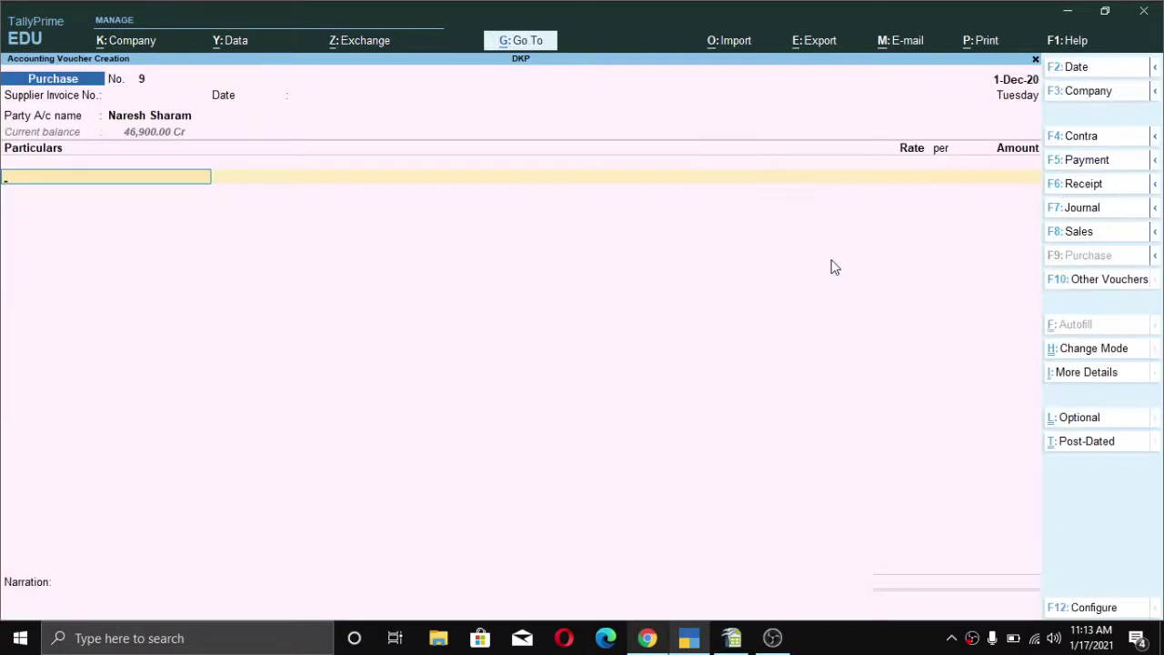
- Add Advertisement Contract Services for 1,50,000 with its TDS nature and Interstate Purchase Taxable classification
{"action": "type", "text": "Ad"}
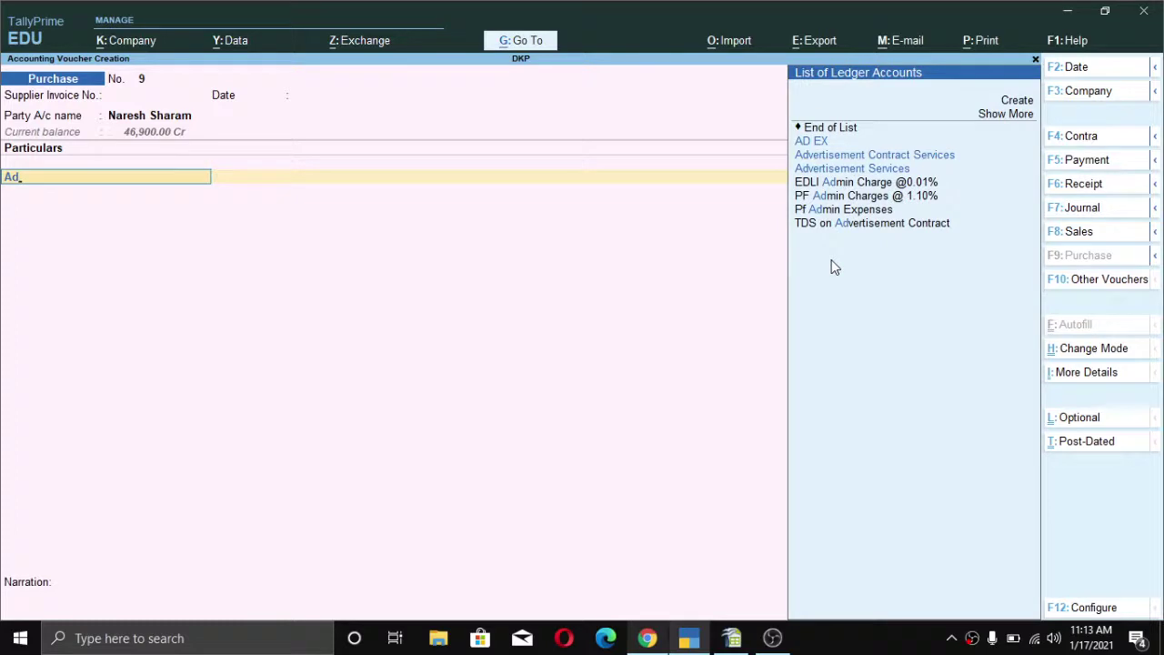
{"action": "key", "text": "Return"}
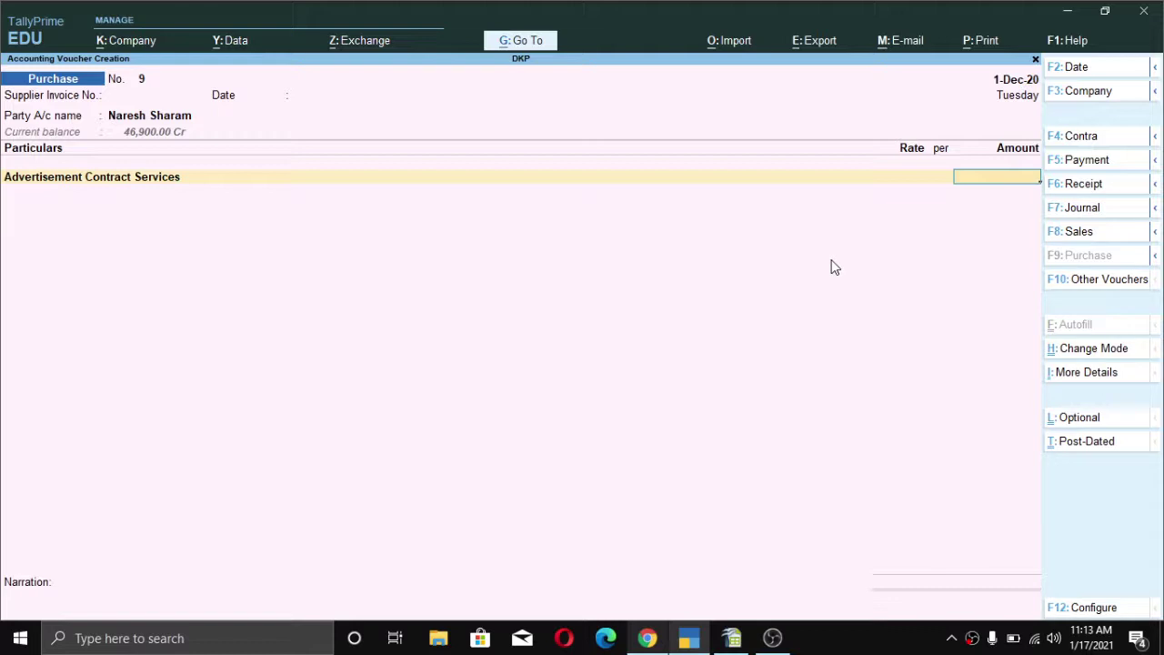
{"action": "type", "text": "150000"}
{"action": "key", "text": "Return"}
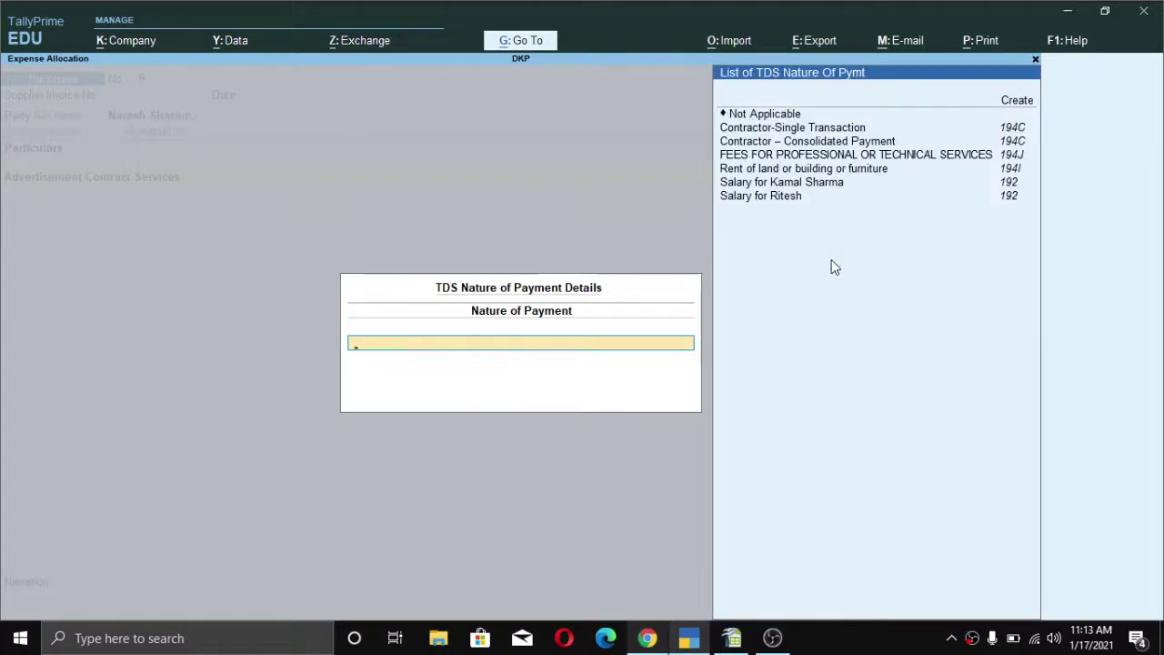
{"action": "key", "text": "Down"}
{"action": "key", "text": "Down"}
{"action": "key", "text": "Down"}
{"action": "key", "text": "Down"}
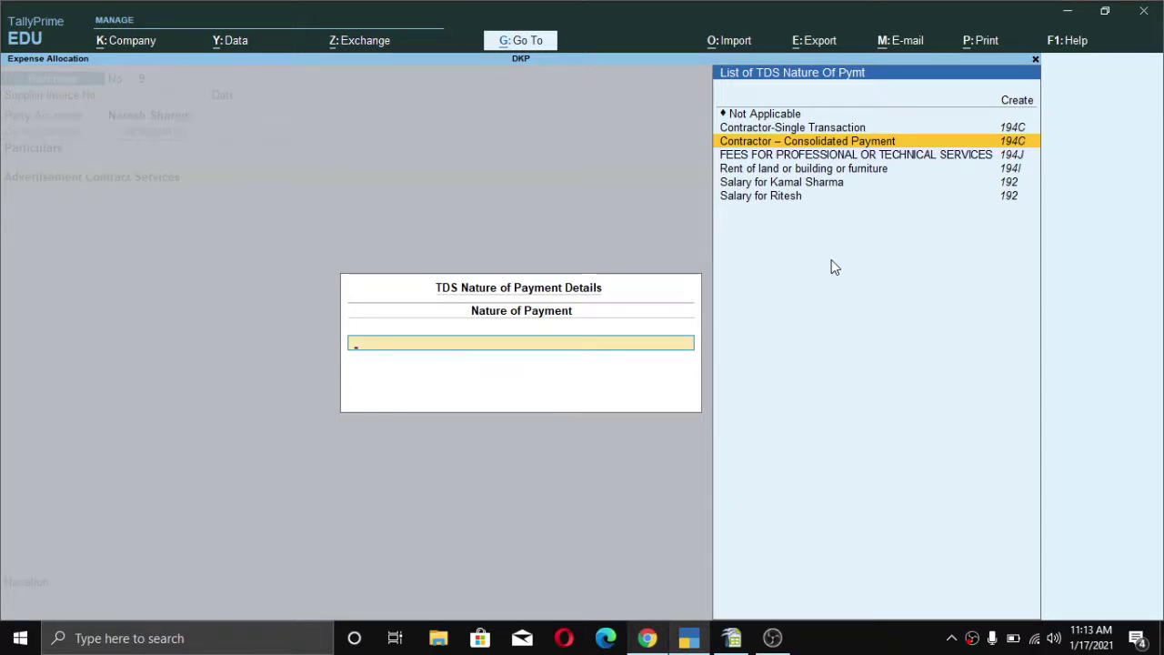
{"action": "key", "text": "Return"}
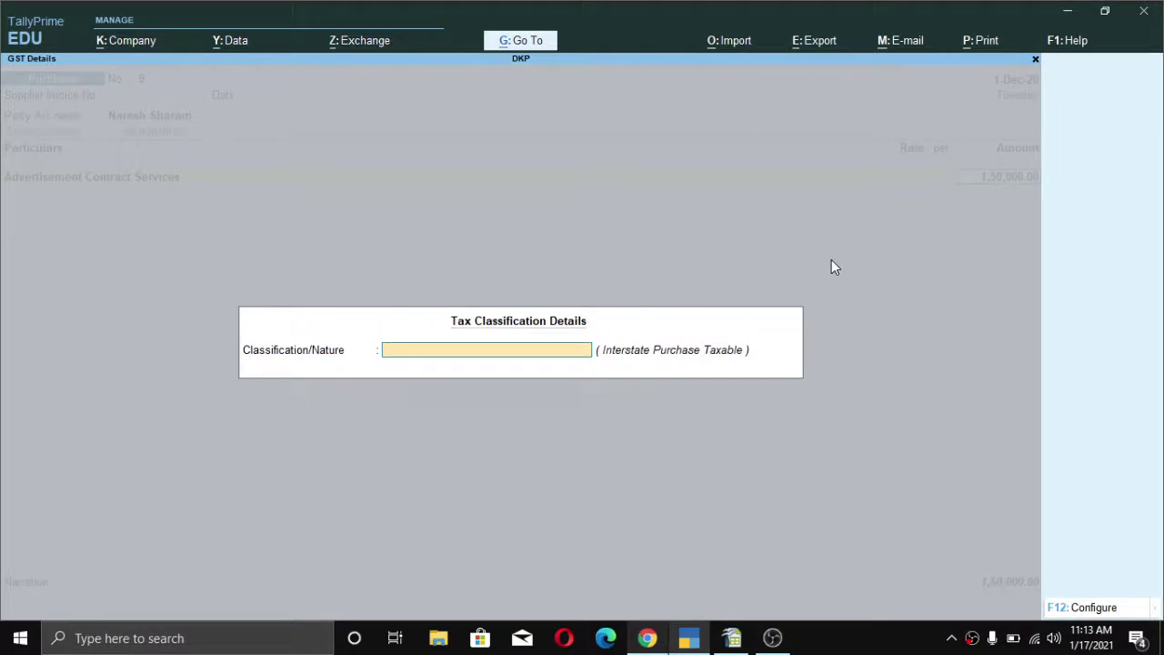
{"action": "type", "text": "In"}
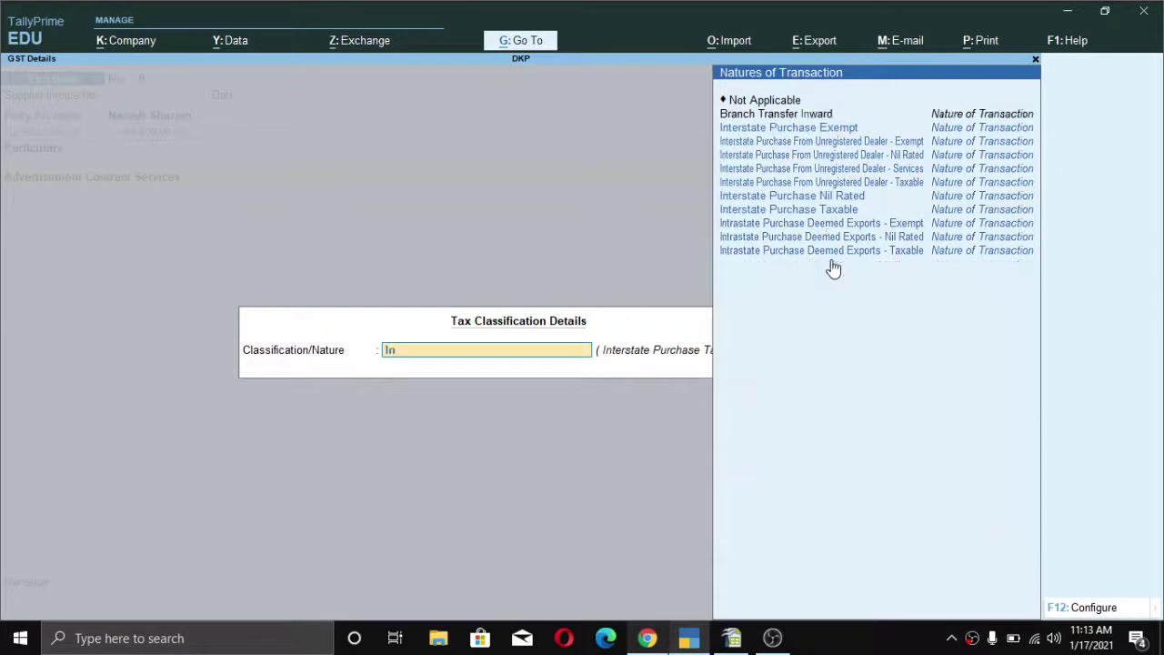
{"action": "type", "text": "t"}
{"action": "key", "text": "Down"}
{"action": "key", "text": "Down"}
{"action": "key", "text": "Down"}
{"action": "key", "text": "Down"}
{"action": "key", "text": "Down"}
{"action": "key", "text": "Down"}
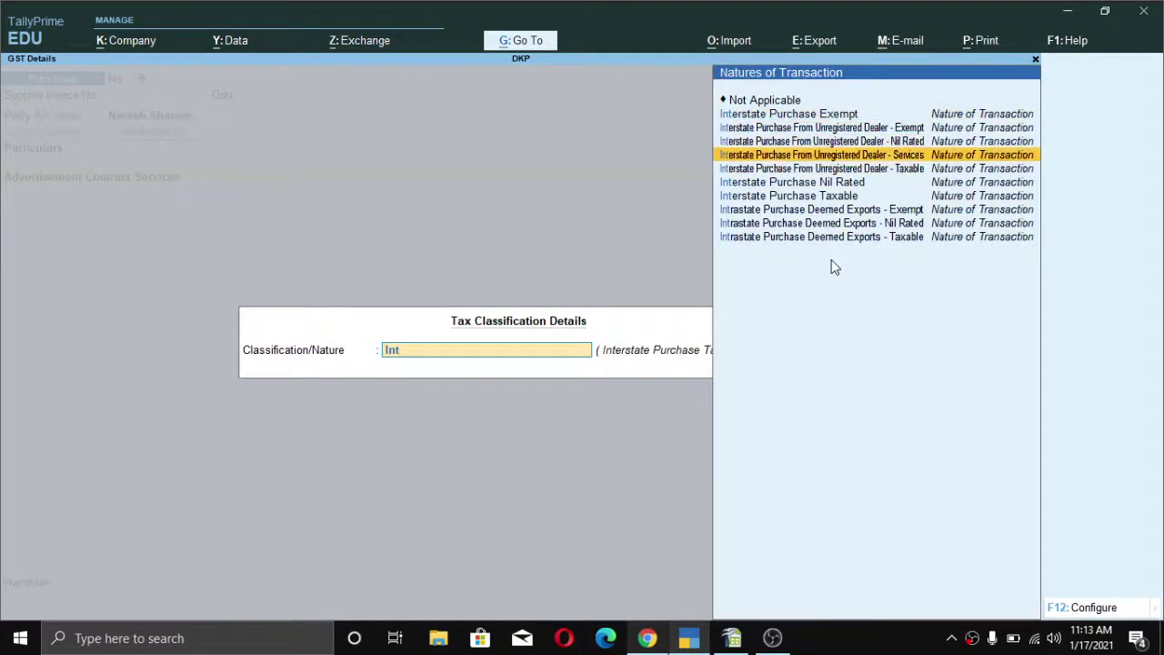
{"action": "key", "text": "Down"}
{"action": "key", "text": "Return"}
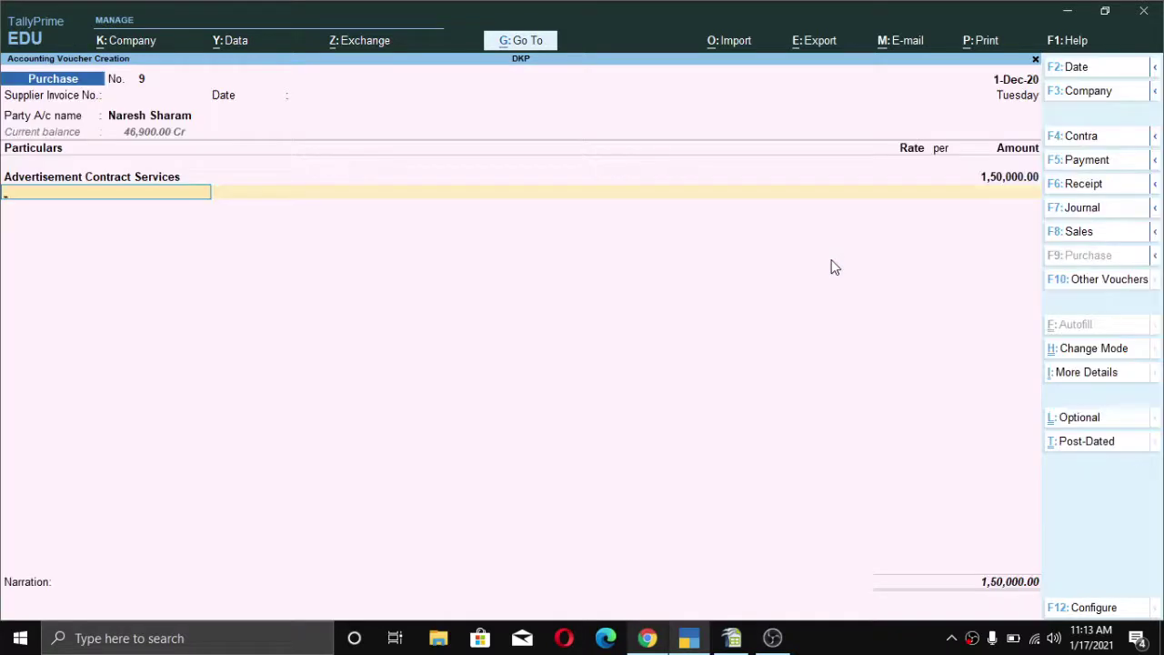
- Add the IGST line at 27,000 and the TDS on Advertisement Contract line
{"action": "type", "text": "ig"}
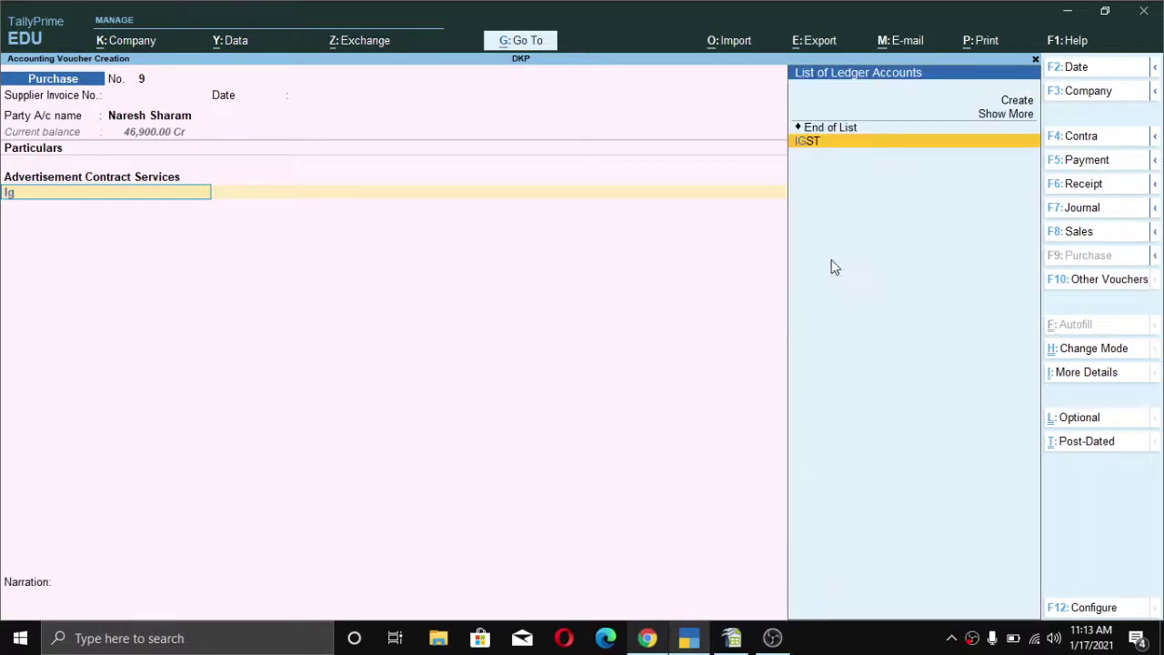
{"action": "key", "text": "Return"}
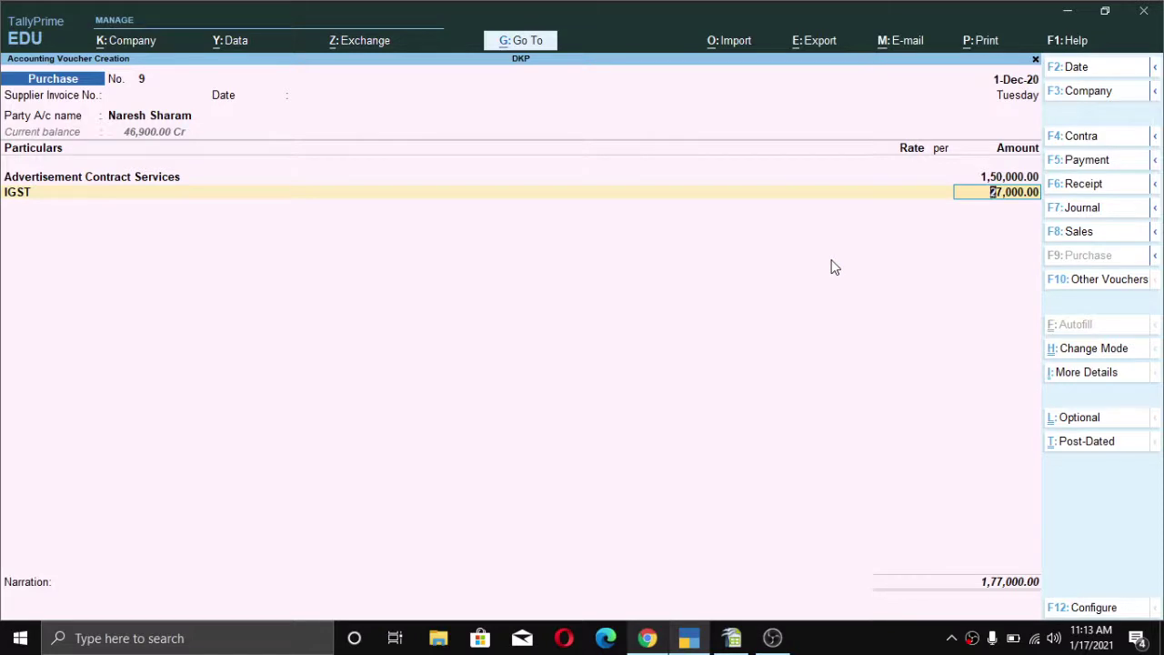
{"action": "key", "text": "Return"}
{"action": "type", "text": "Tds"}
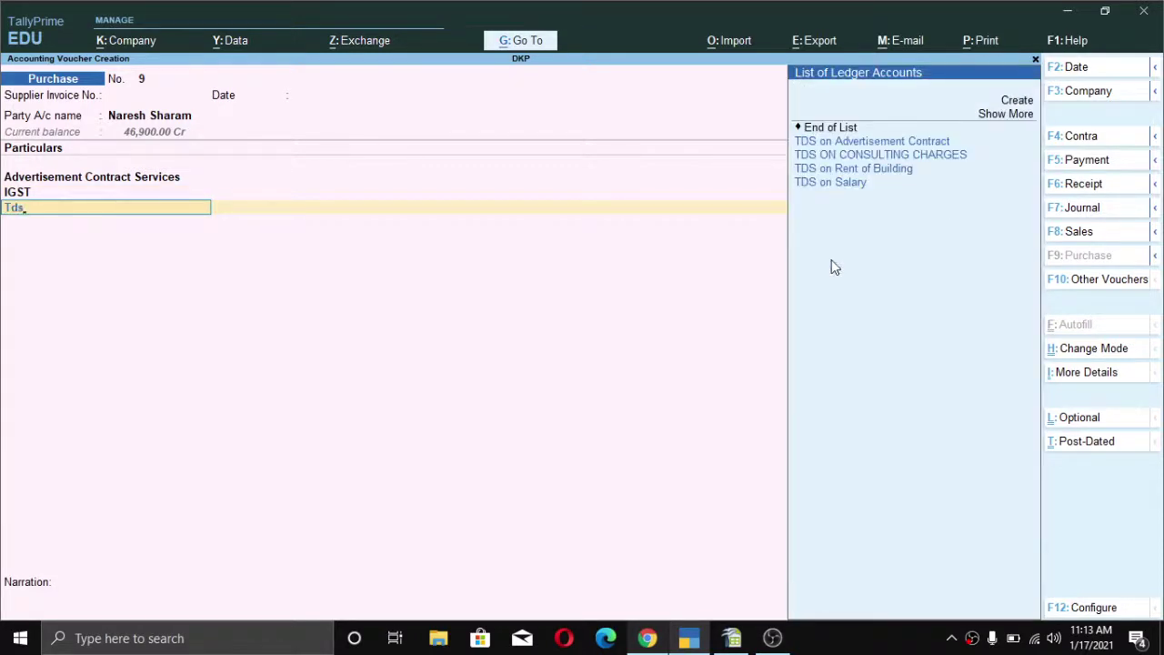
{"action": "key", "text": "Down"}
{"action": "key", "text": "Up"}
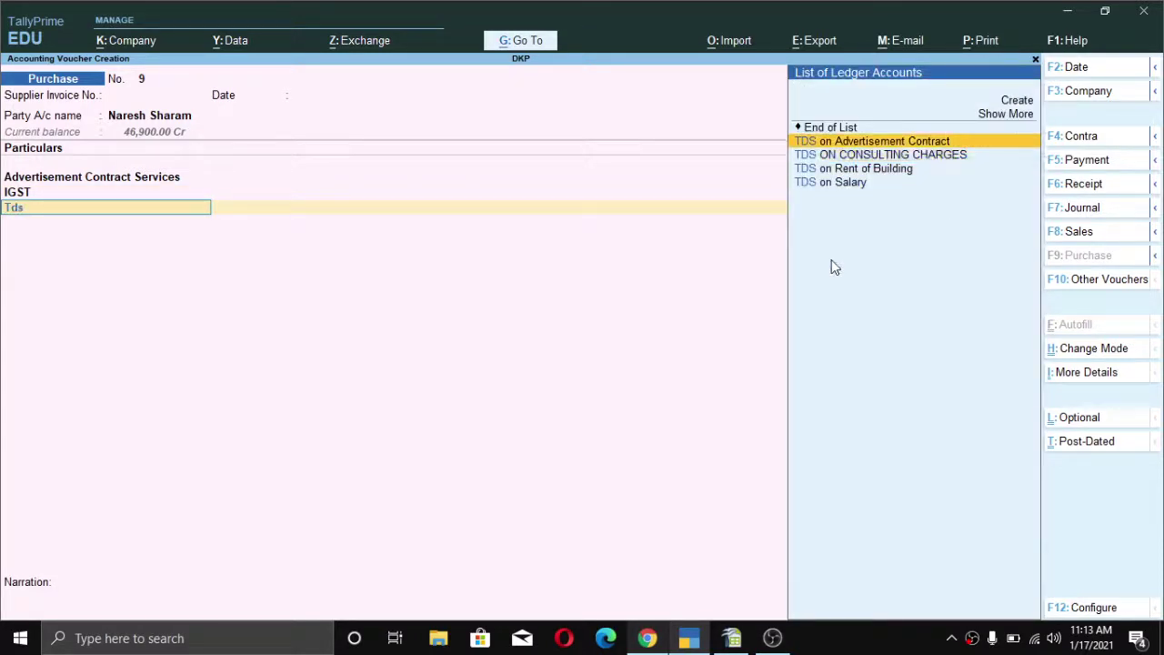
{"action": "key", "text": "Return"}
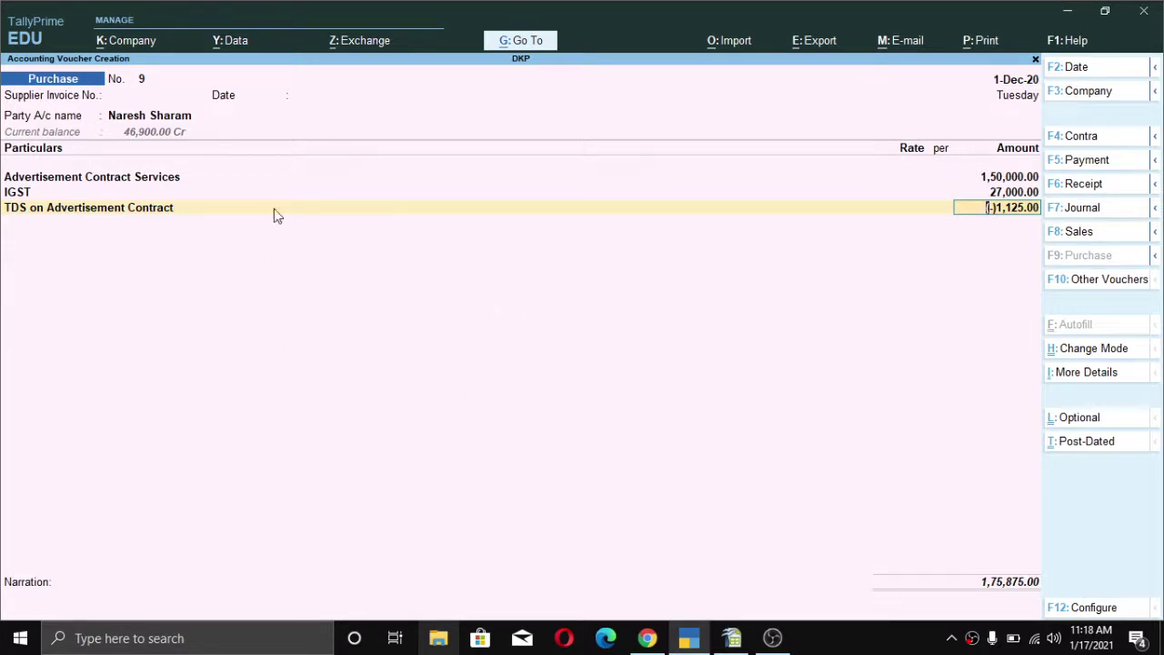
- Review the IGST and TDS amounts, then quit the purchase voucher without saving
{"action": "key", "text": "Up"}
{"action": "key", "text": "Down"}
{"action": "key", "text": "Up"}
{"action": "key", "text": "Down"}
{"action": "key", "text": "BackSpace"}
{"action": "key", "text": "Escape"}
{"action": "key", "text": "y"}
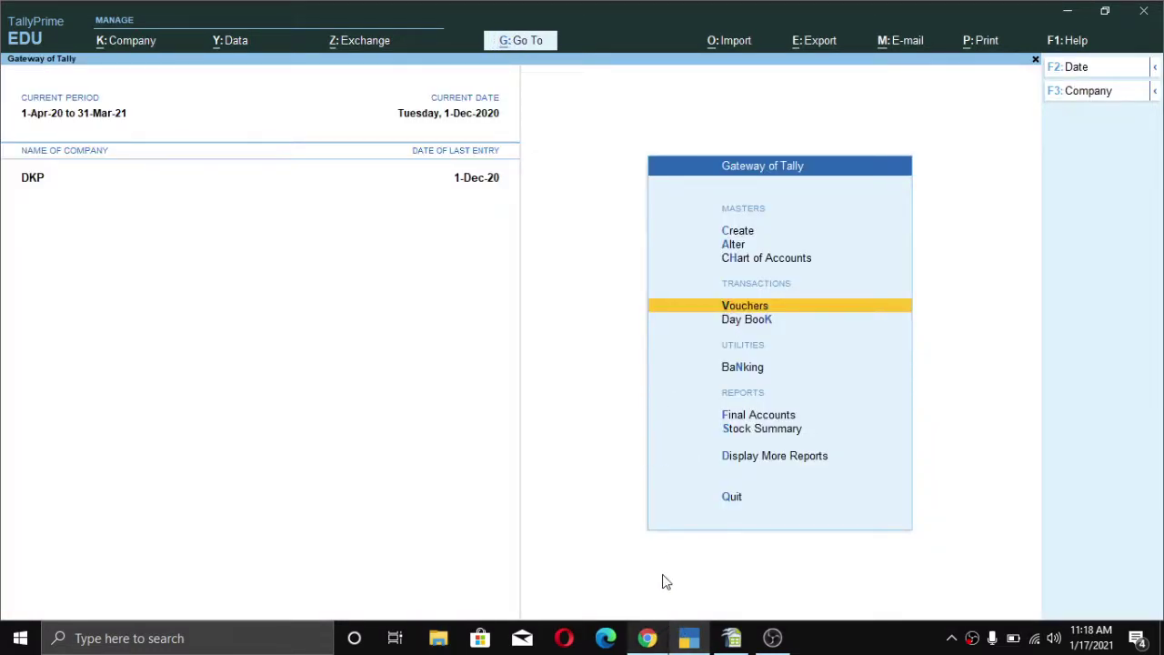
{"action": "left_click", "coordinate": [647, 638]}
- Study the 194C contractor entry example, highlighting its Job Work Charges and To Vendor lines, then return to TallyPrime
{"action": "scroll", "coordinate": [54, 384], "scroll_direction": "down", "scroll_amount": 1}
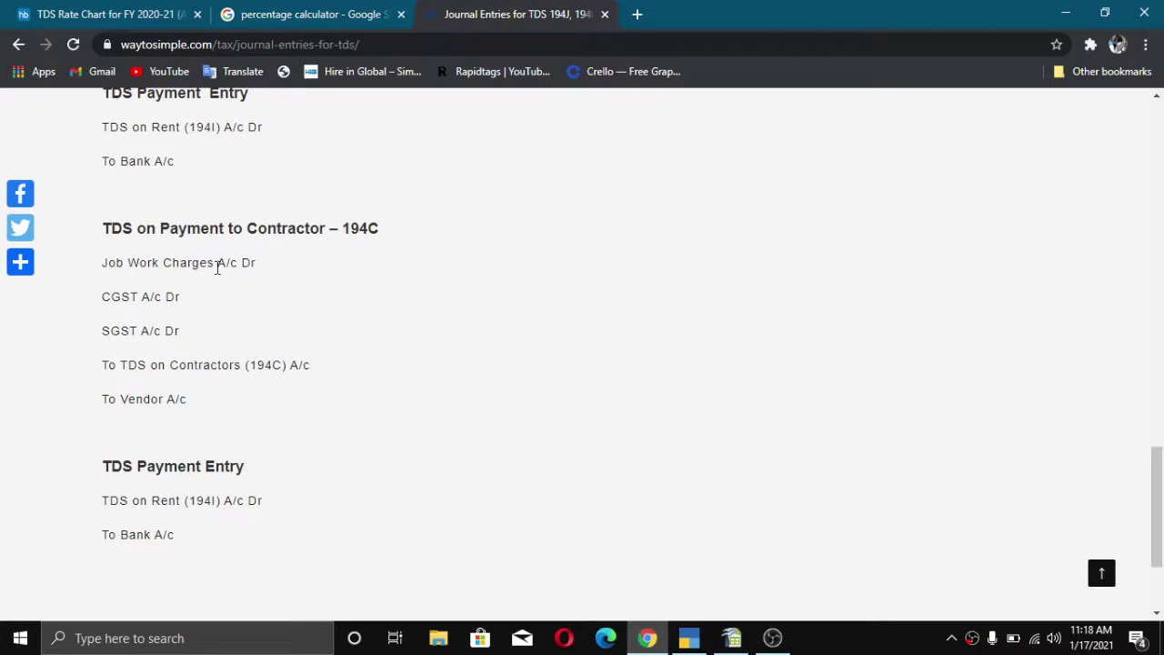
{"action": "left_click_drag", "start_coordinate": [255, 264], "coordinate": [129, 265]}
{"action": "left_click", "coordinate": [125, 266]}
{"action": "scroll", "coordinate": [200, 264], "scroll_direction": "down", "scroll_amount": 1}
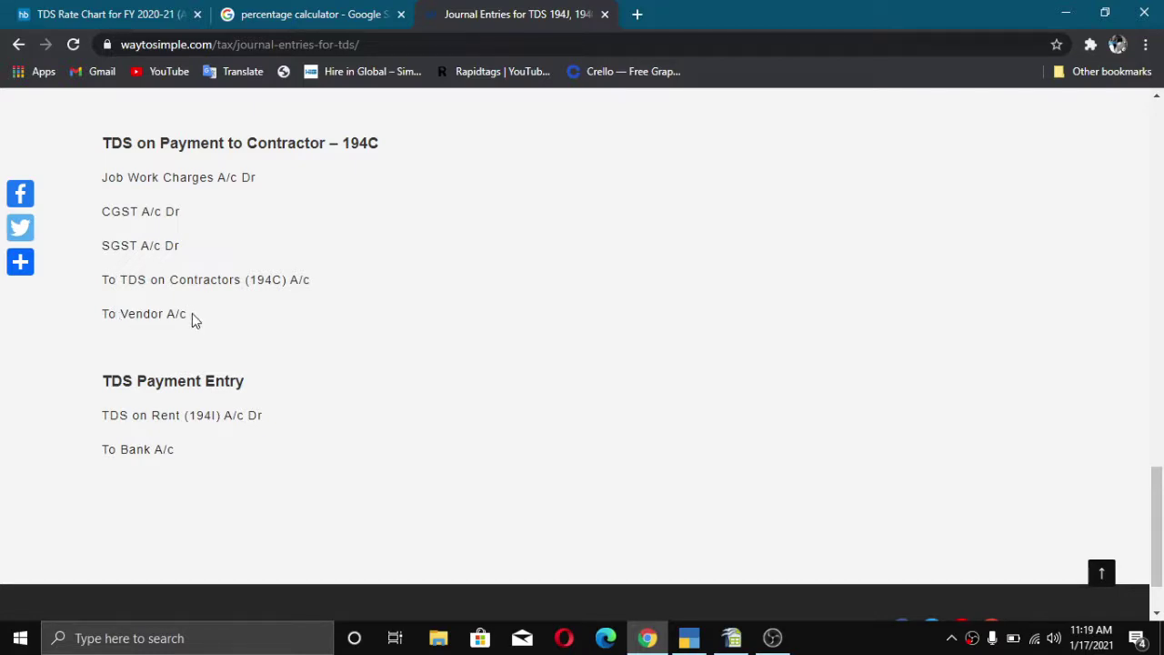
{"action": "mouse_move", "coordinate": [192, 319]}
{"action": "left_mouse_down"}
{"action": "mouse_move", "coordinate": [108, 324]}
{"action": "mouse_move", "coordinate": [176, 320]}
{"action": "left_mouse_up"}
{"action": "left_click", "coordinate": [688, 640]}
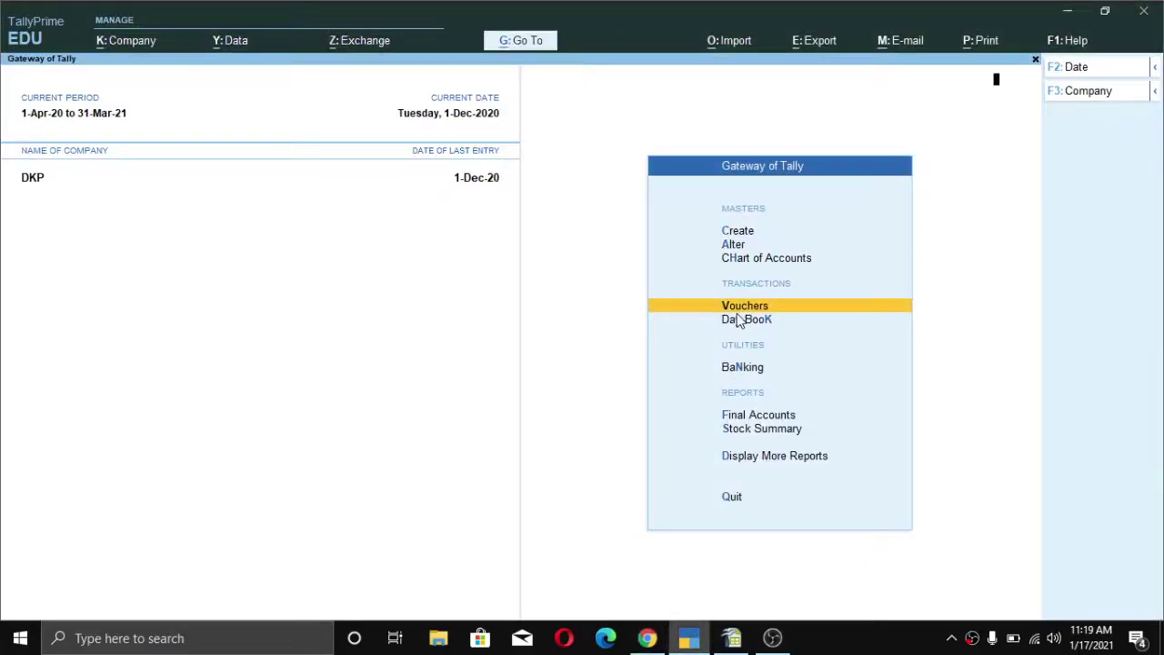
- Start Journal voucher No. 6 dated 1-Dec-20 with Advertisement Contract Services as the debit ledger
{"action": "key", "text": "Return"}
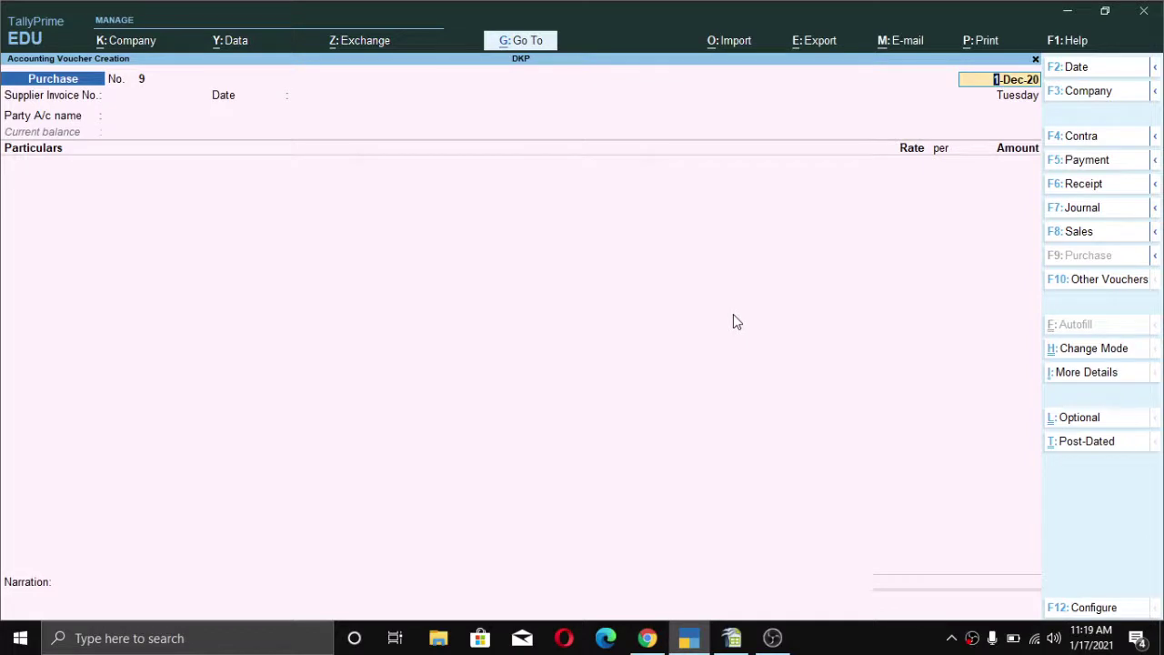
{"action": "key", "text": "F7"}
{"action": "key", "text": "alt"}
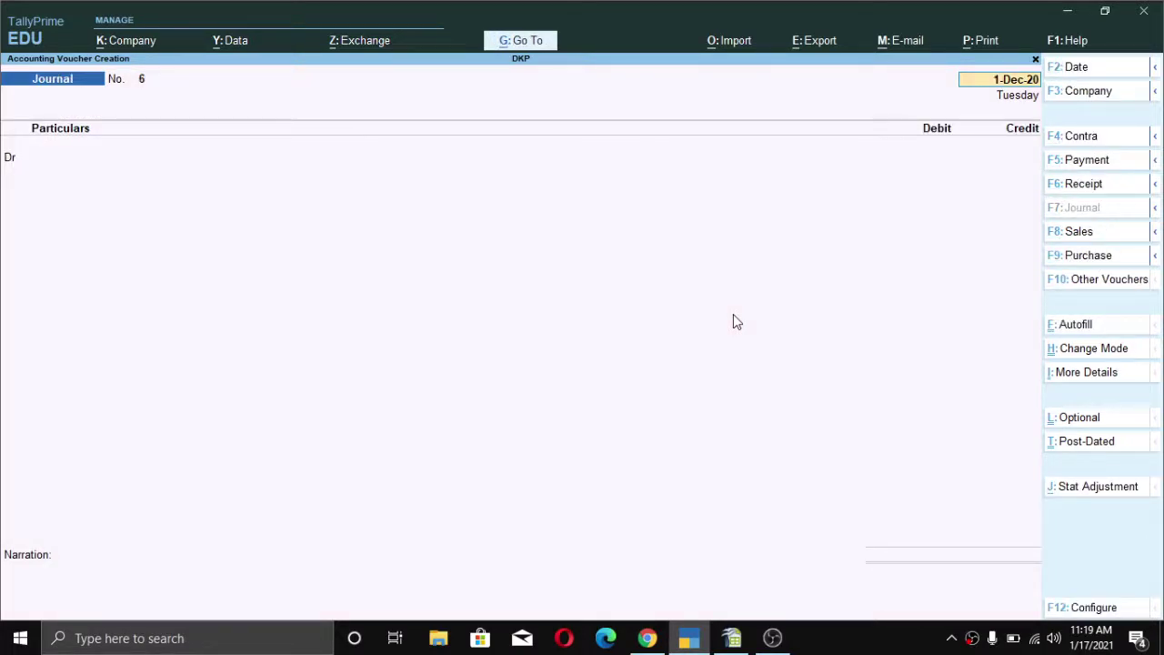
{"action": "key", "text": "Return"}
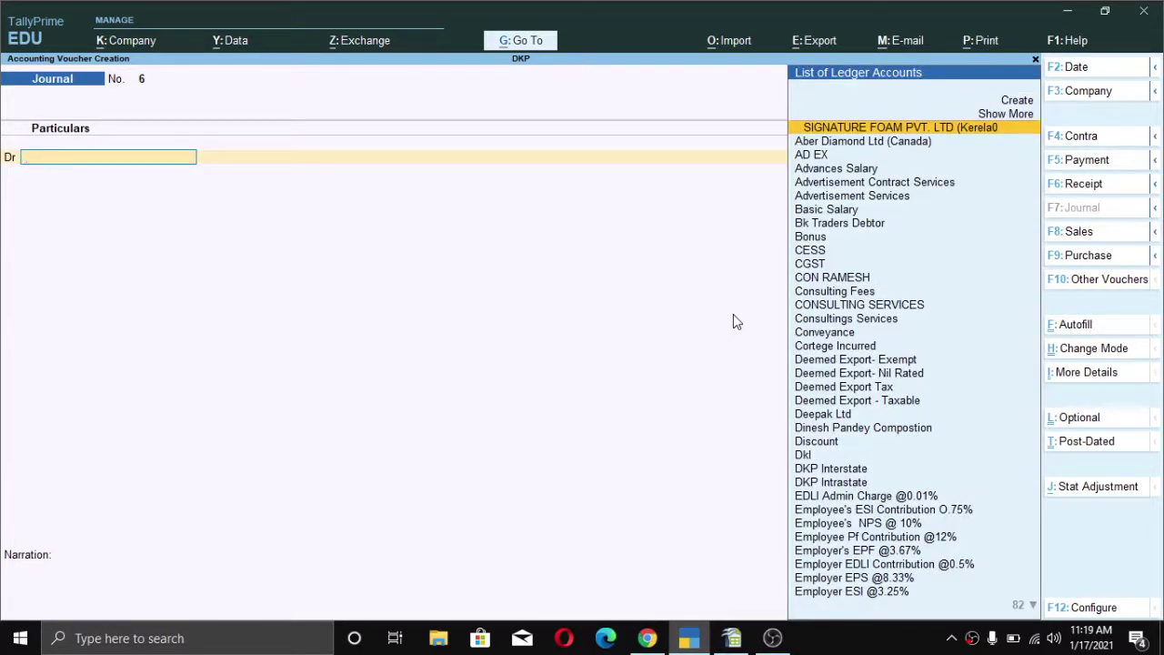
{"action": "type", "text": "Ad"}
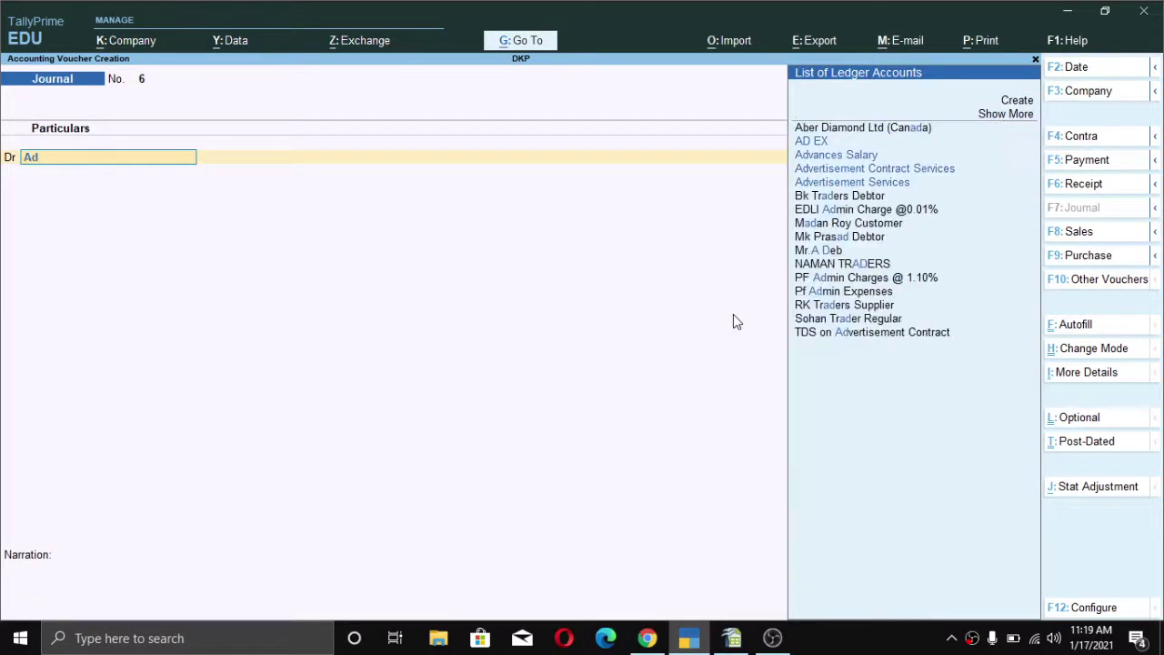
{"action": "key", "text": "Down"}
{"action": "key", "text": "Down"}
{"action": "key", "text": "Down"}
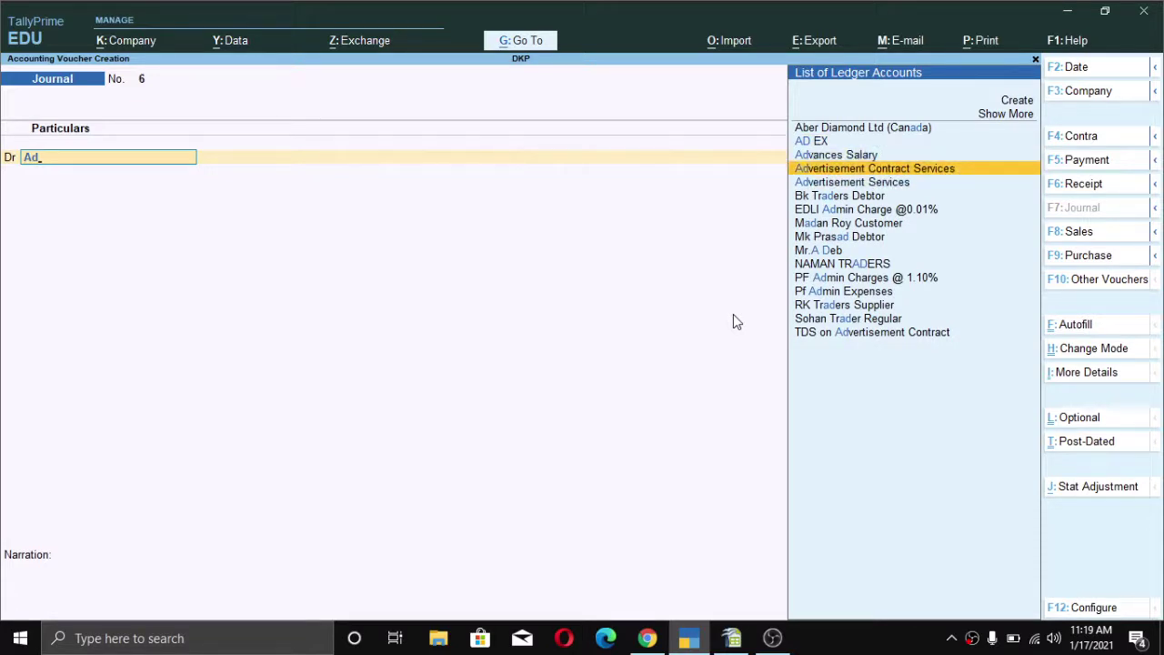
{"action": "key", "text": "Return"}
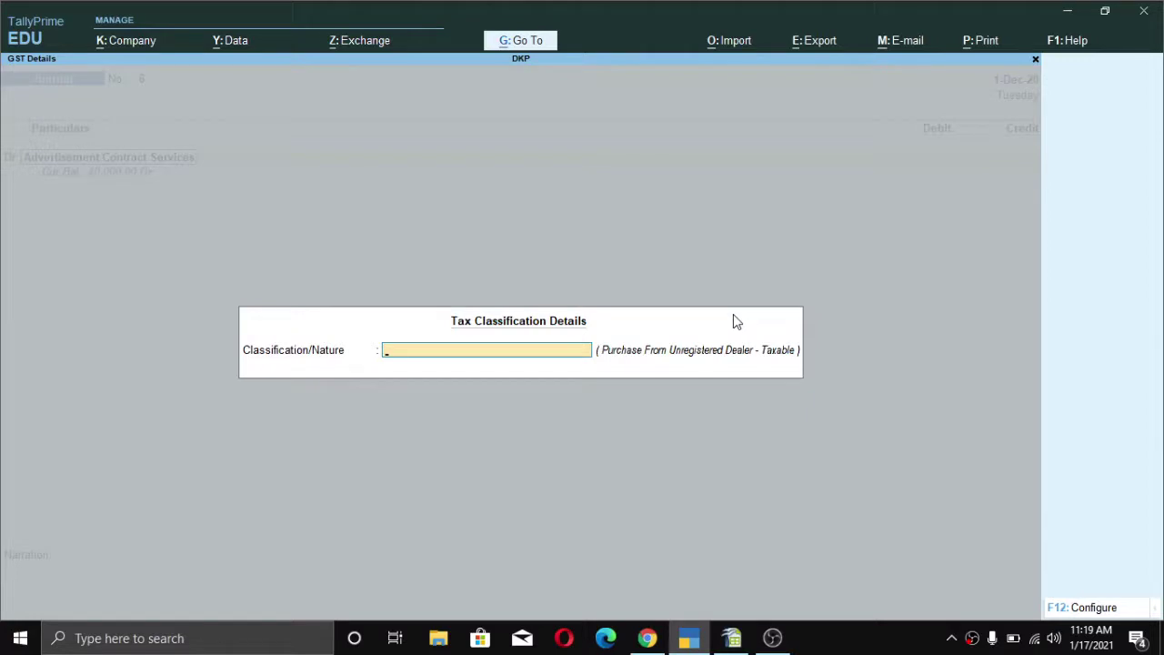
- Set GST nature Interstate Purchase Taxable, amount 1,50,000 and TDS nature Contractor – Consolidated Payment
{"action": "type", "text": "Int"}
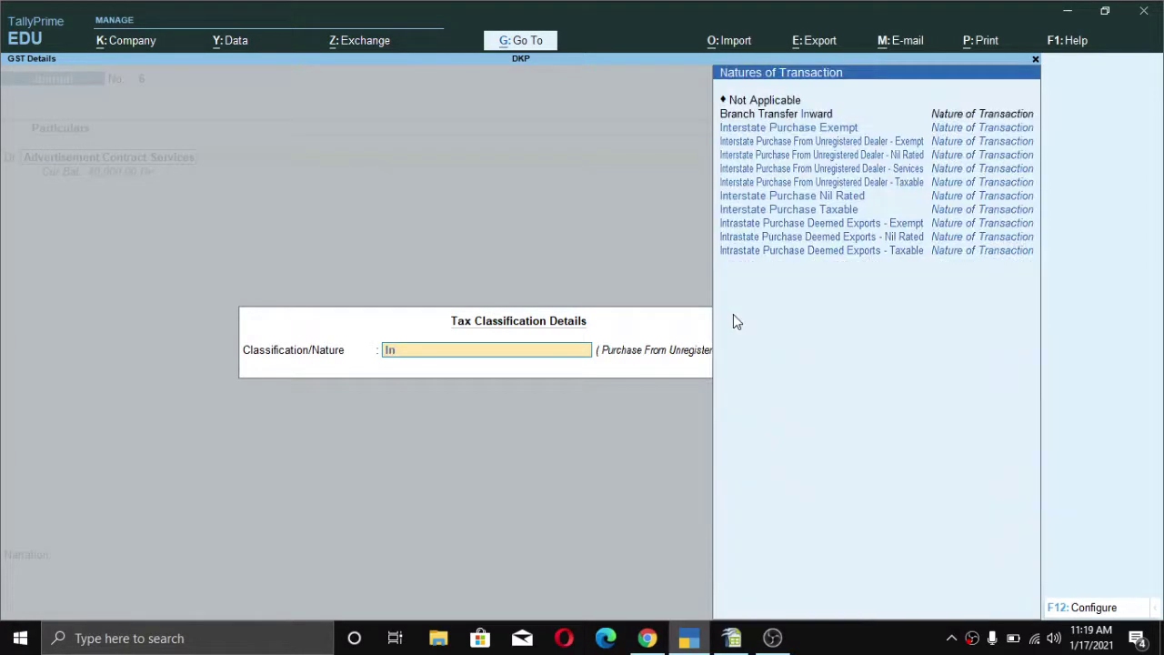
{"action": "key", "text": "Down"}
{"action": "key", "text": "Down"}
{"action": "key", "text": "Down"}
{"action": "key", "text": "Down"}
{"action": "key", "text": "Down"}
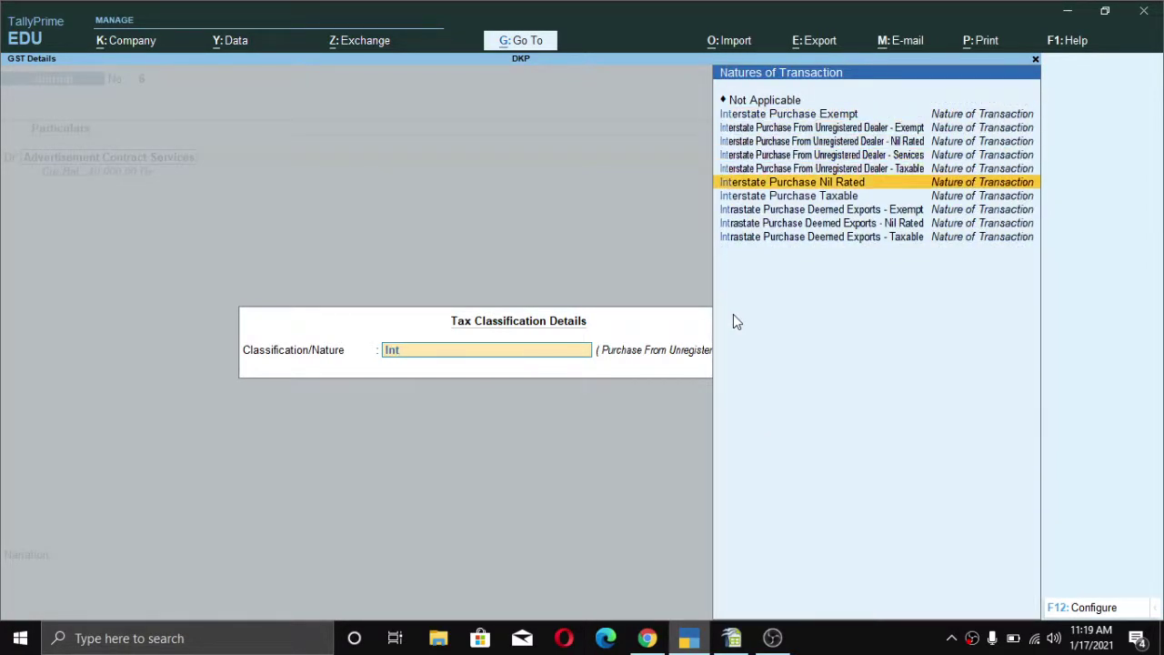
{"action": "key", "text": "Down"}
{"action": "key", "text": "Return"}
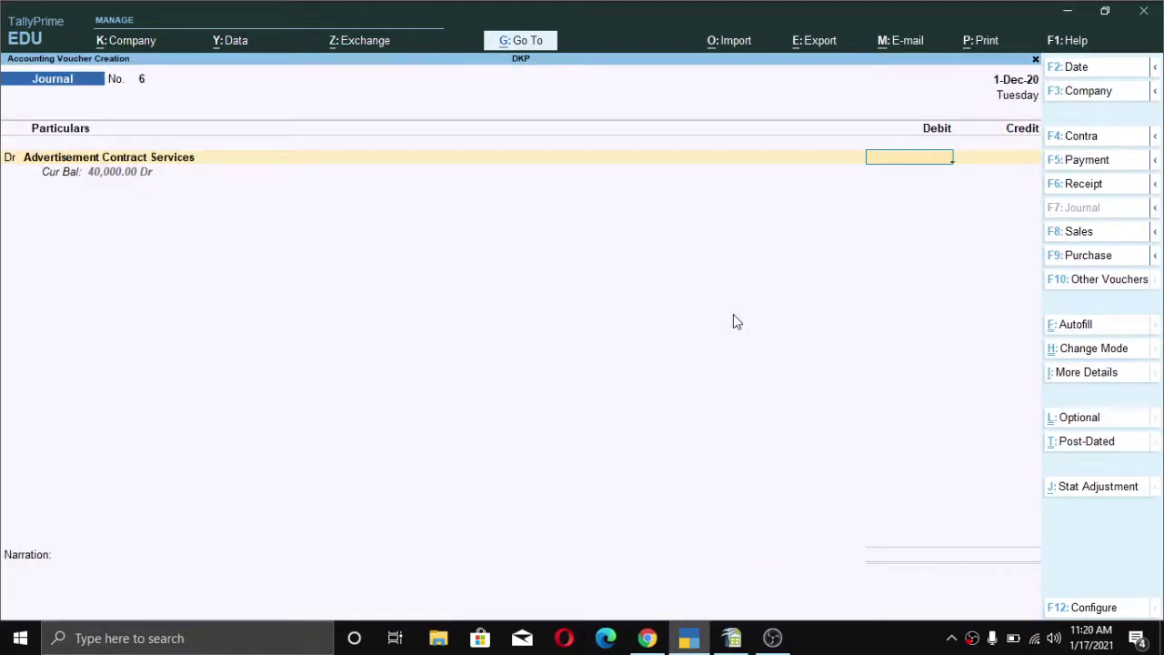
{"action": "type", "text": "150000"}
{"action": "key", "text": "Return"}
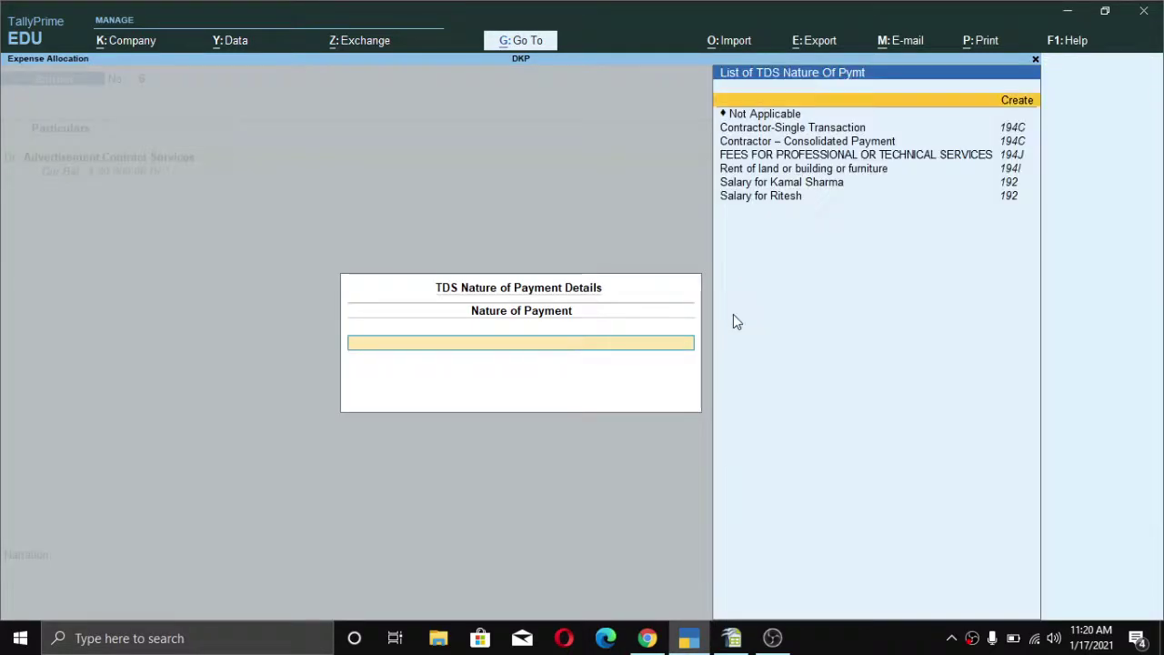
{"action": "key", "text": "Down"}
{"action": "key", "text": "Down"}
{"action": "key", "text": "Down"}
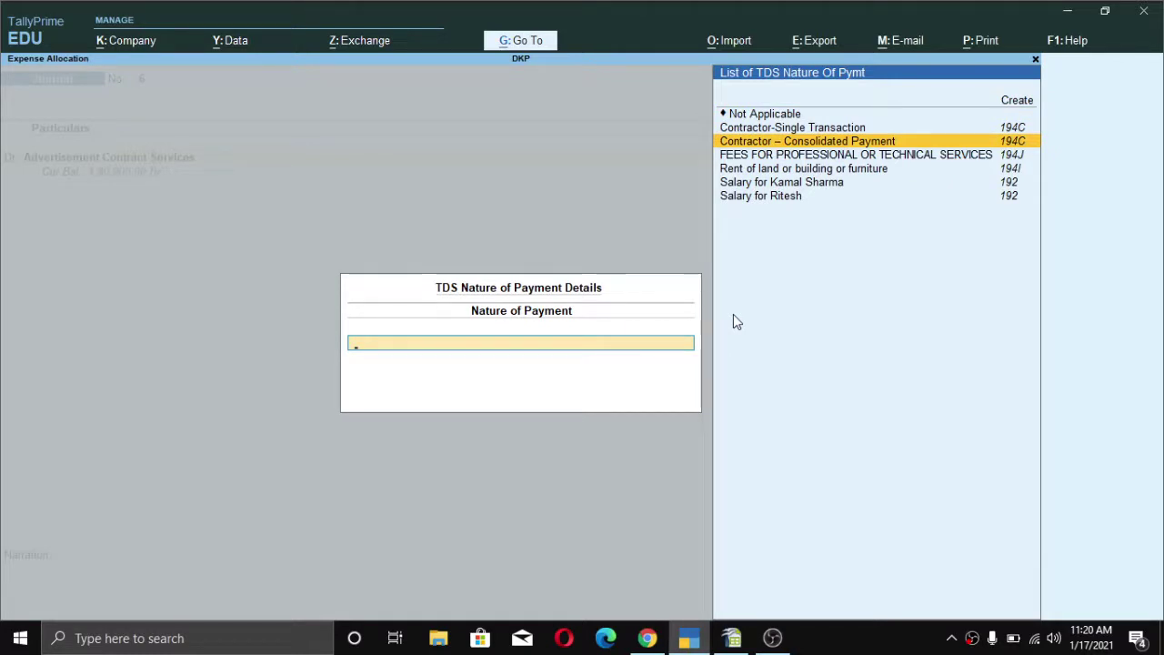
{"action": "key", "text": "Return"}
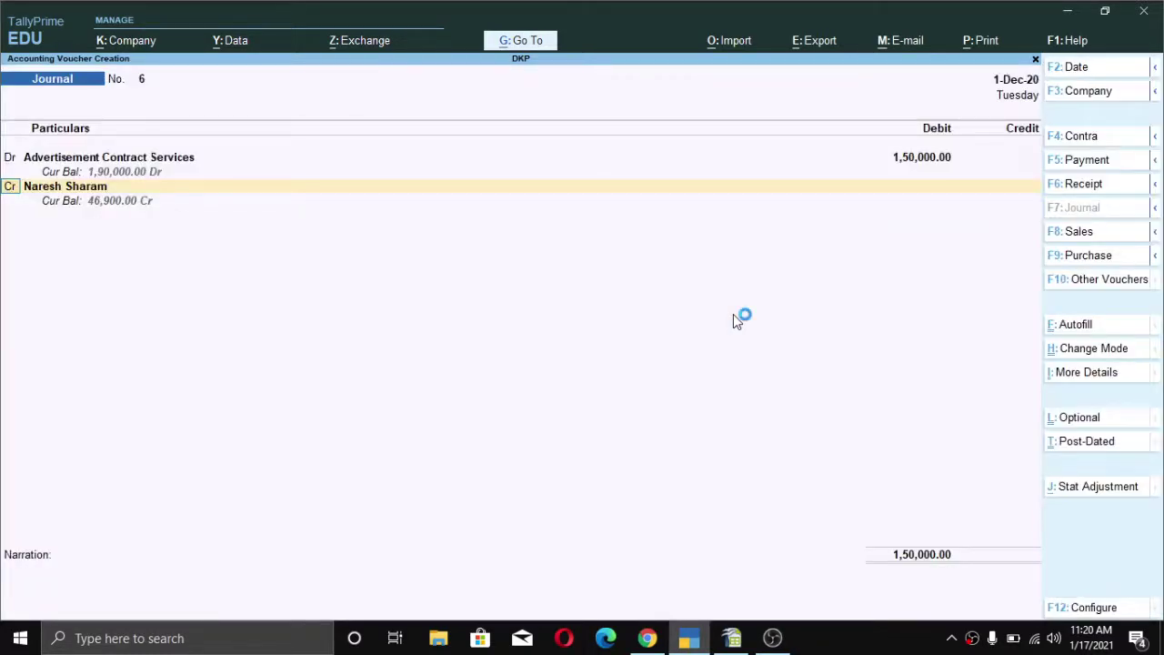
- Debit IGST 27,000 on the second journal line
{"action": "type", "text": "d"}
{"action": "key", "text": "Return"}
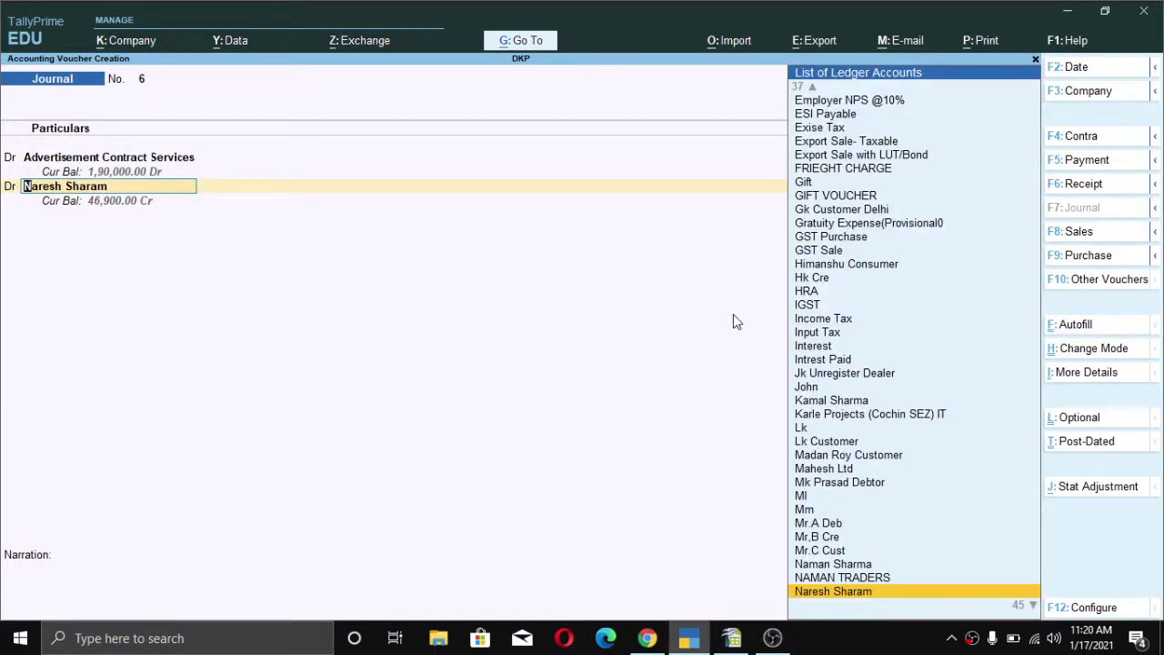
{"action": "type", "text": "ig"}
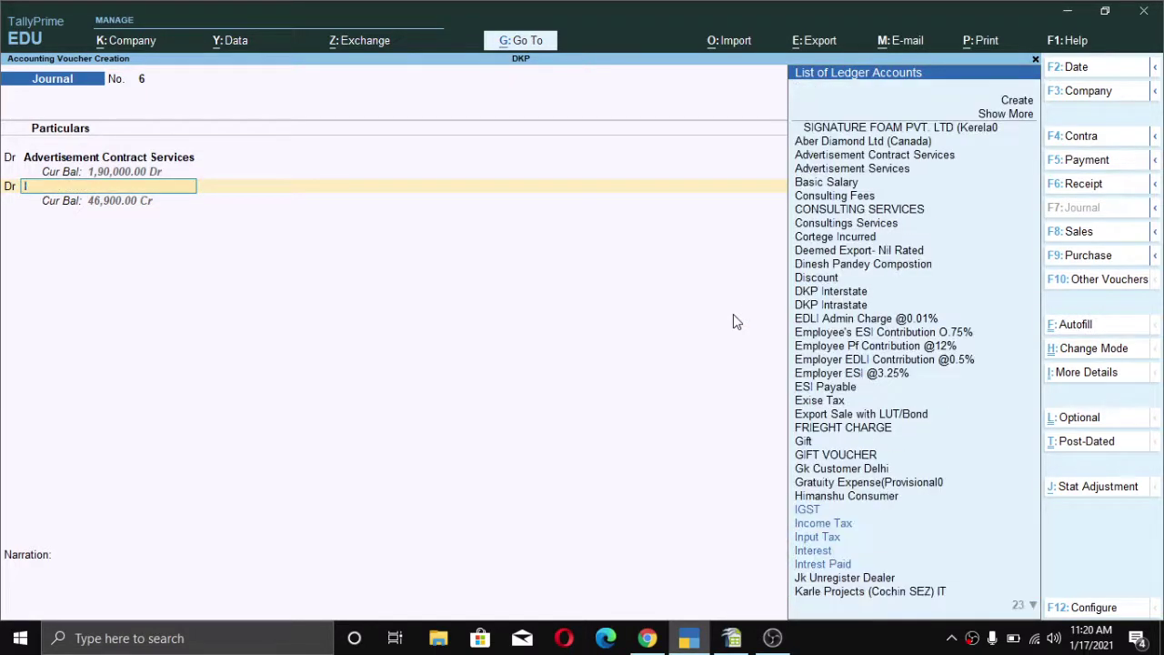
{"action": "key", "text": "Return"}
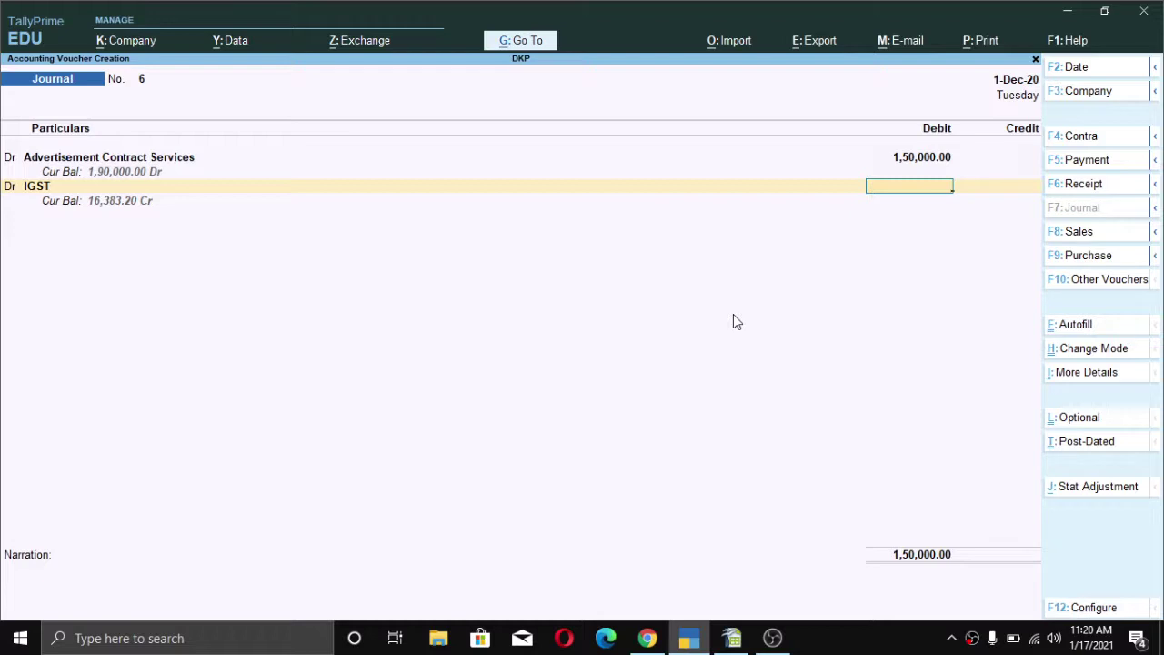
{"action": "type", "text": "270000"}
{"action": "key", "text": "BackSpace"}
{"action": "key", "text": "Return"}
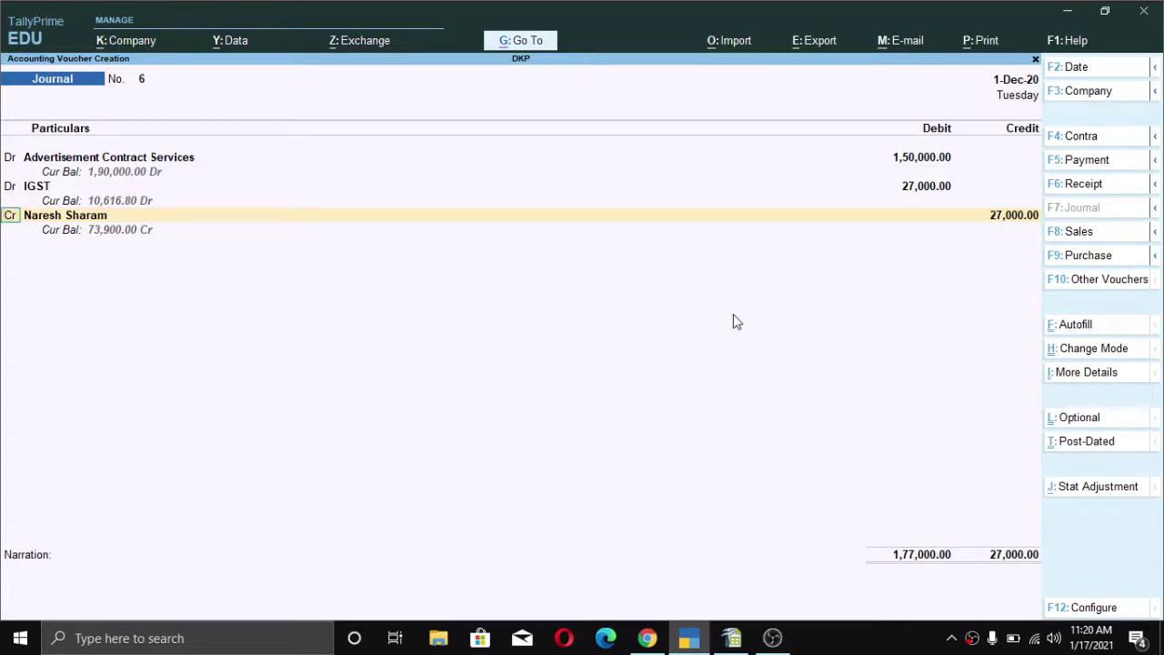
- Credit TDS on Advertisement Contract with 1,125
{"action": "key", "text": "Return"}
{"action": "type", "text": "Tds"}
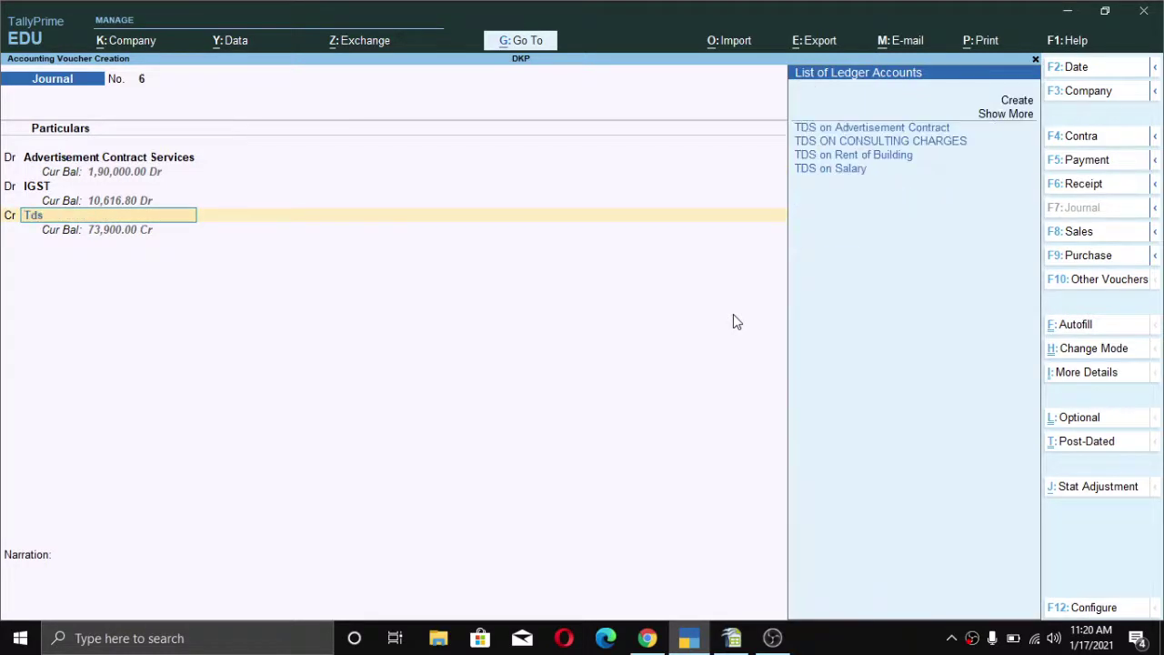
{"action": "key", "text": "Down"}
{"action": "key", "text": "Up"}
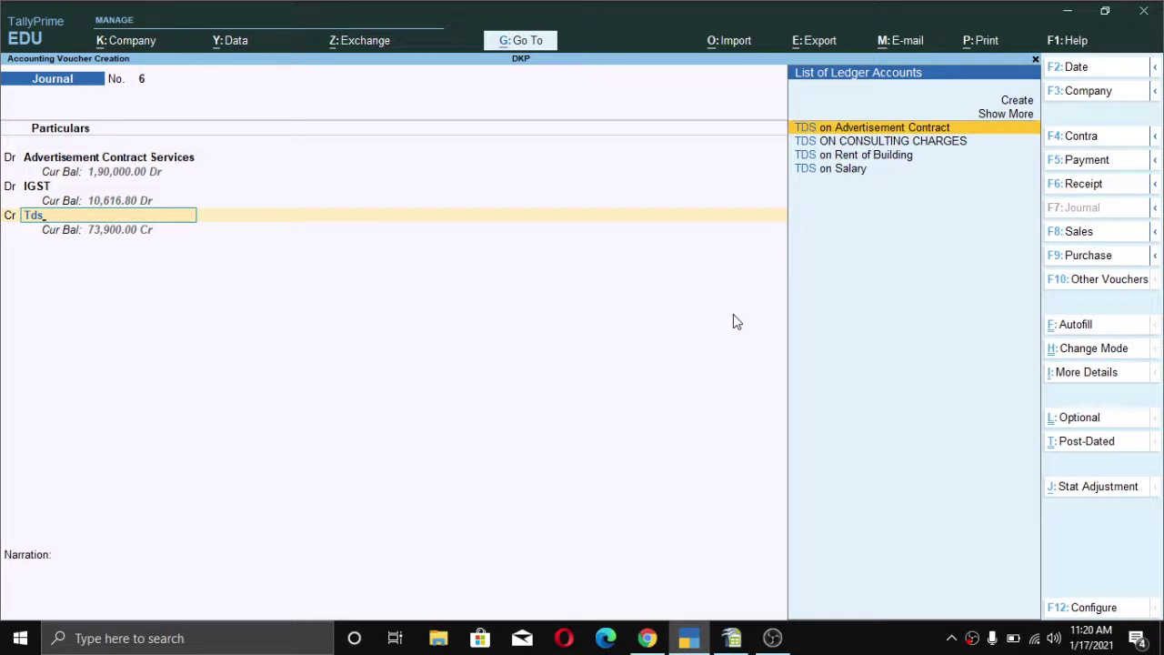
{"action": "key", "text": "Return"}
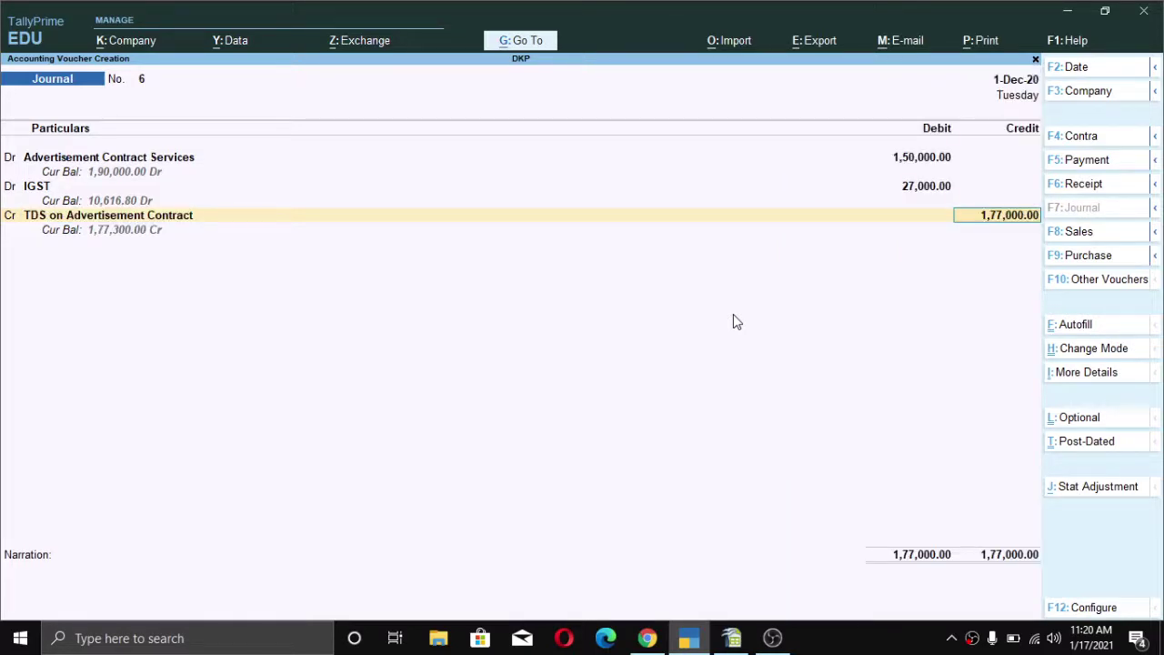
{"action": "type", "text": "1125"}
{"action": "key", "text": "Return"}
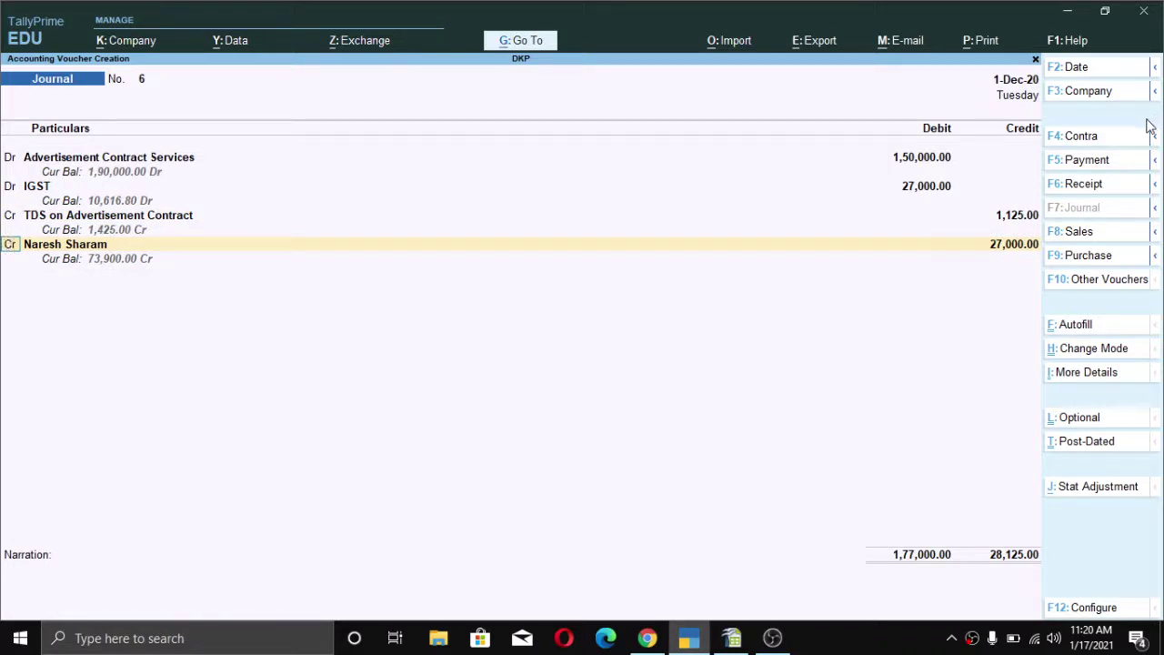
- Credit the party under new bill reference 6 (1,77,000 Cr, 1,125 Dr), balancing at 1,77,000
{"action": "key", "text": "Return"}
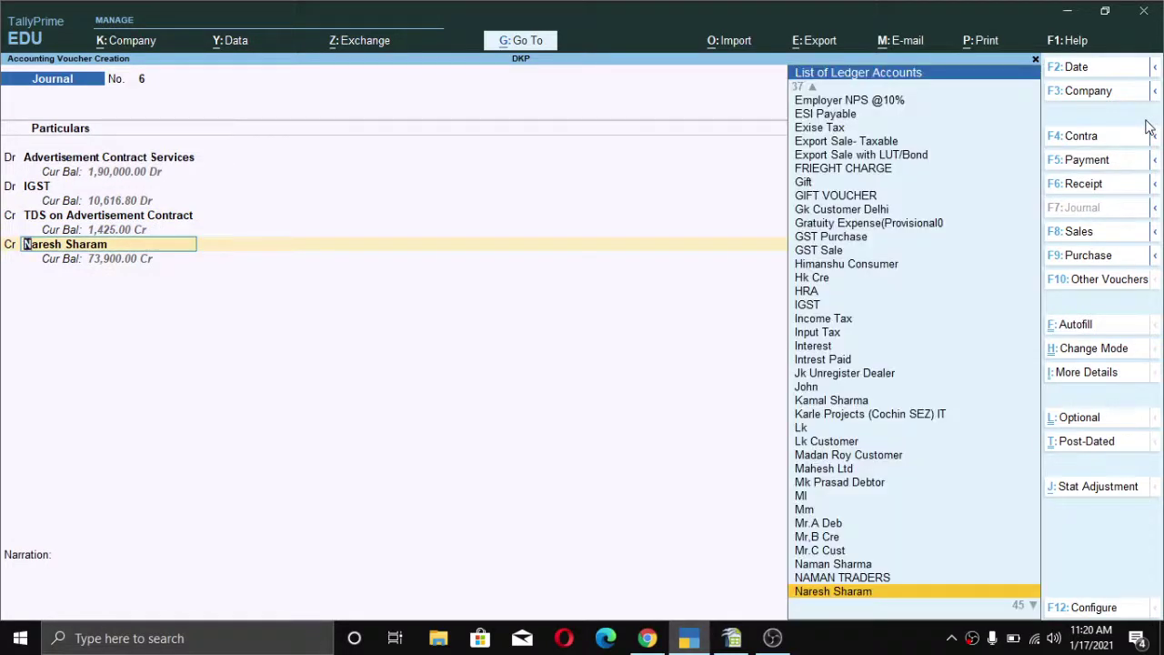
{"action": "key", "text": "Return"}
{"action": "key", "text": "Return"}
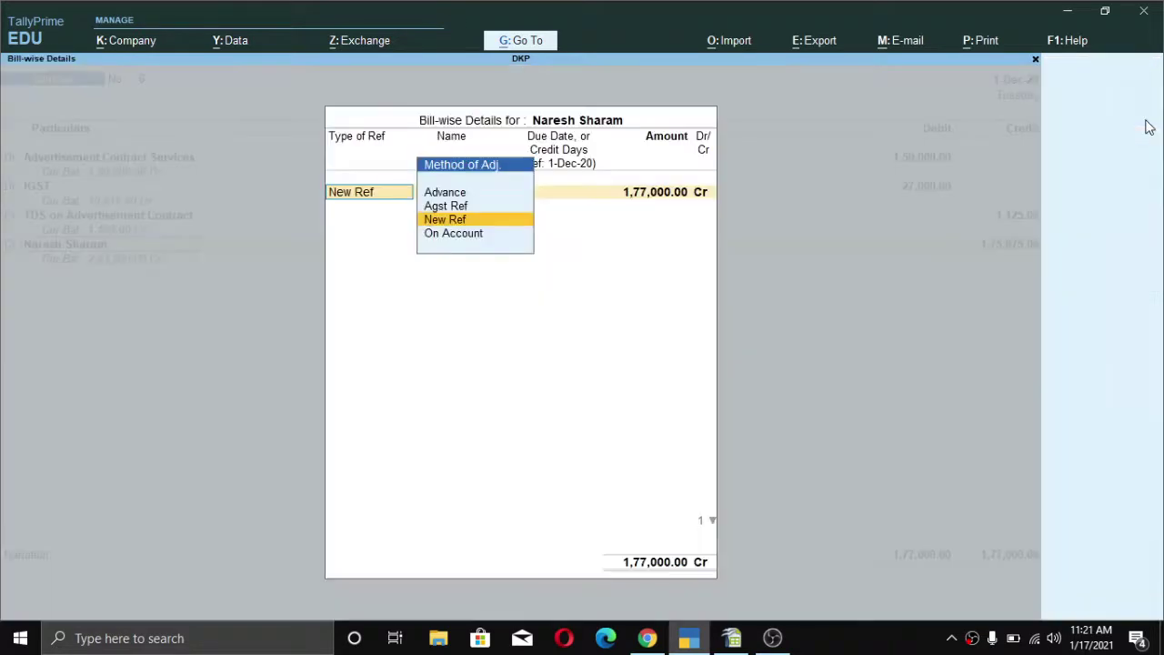
{"action": "key", "text": "Return"}
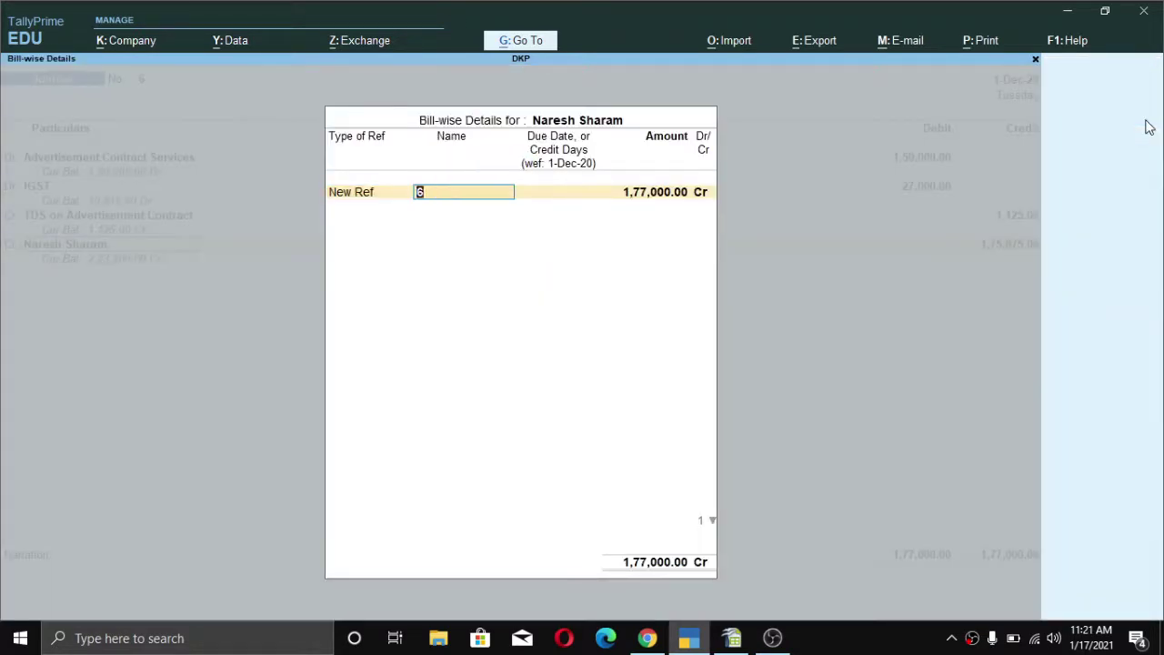
{"action": "key", "text": "Return"}
{"action": "key", "text": "Return"}
{"action": "key", "text": "Return"}
{"action": "key", "text": "Return"}
{"action": "key", "text": "Return"}
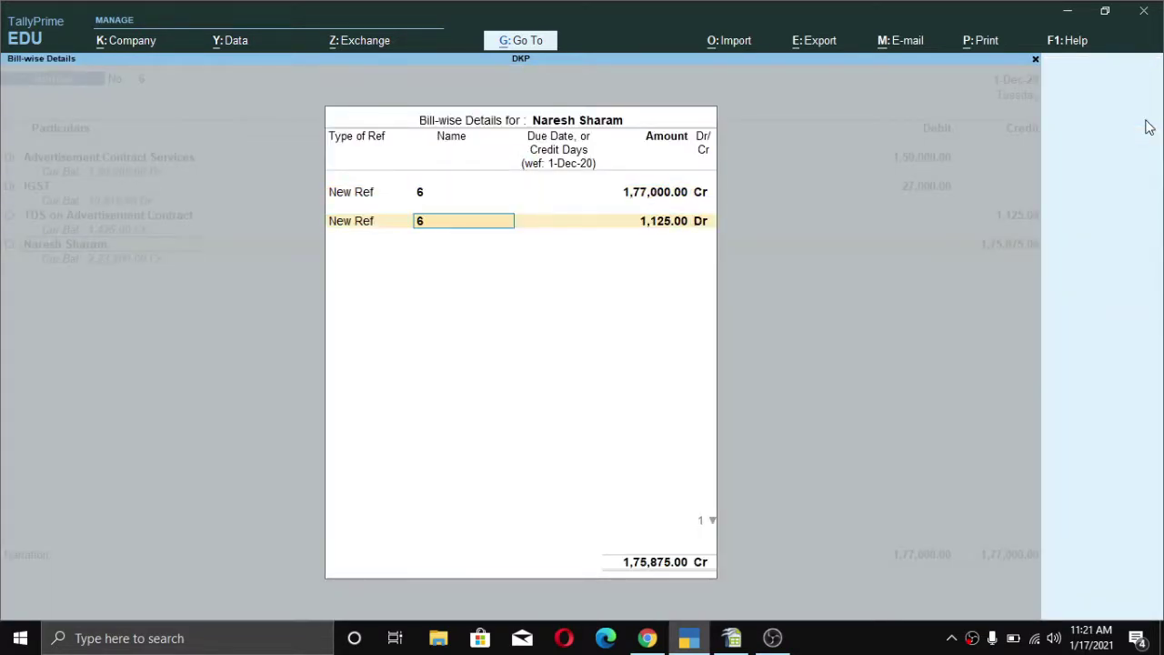
{"action": "key", "text": "Return"}
{"action": "key", "text": "Return"}
{"action": "key", "text": "Return"}
{"action": "key", "text": "Return"}
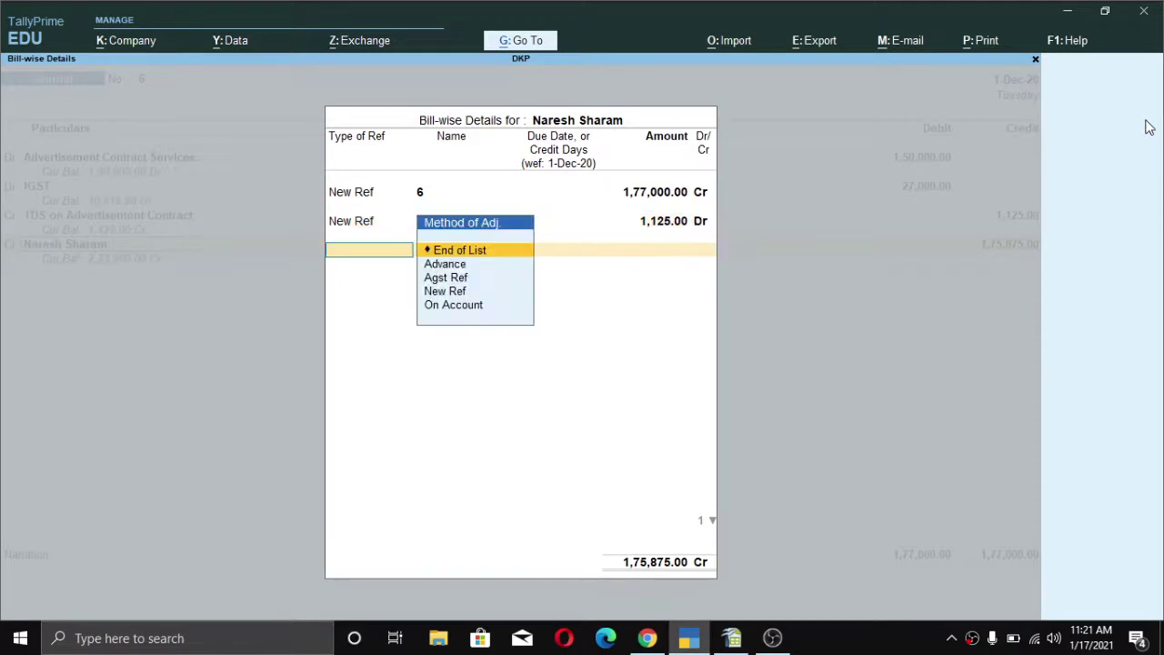
{"action": "key", "text": "Return"}
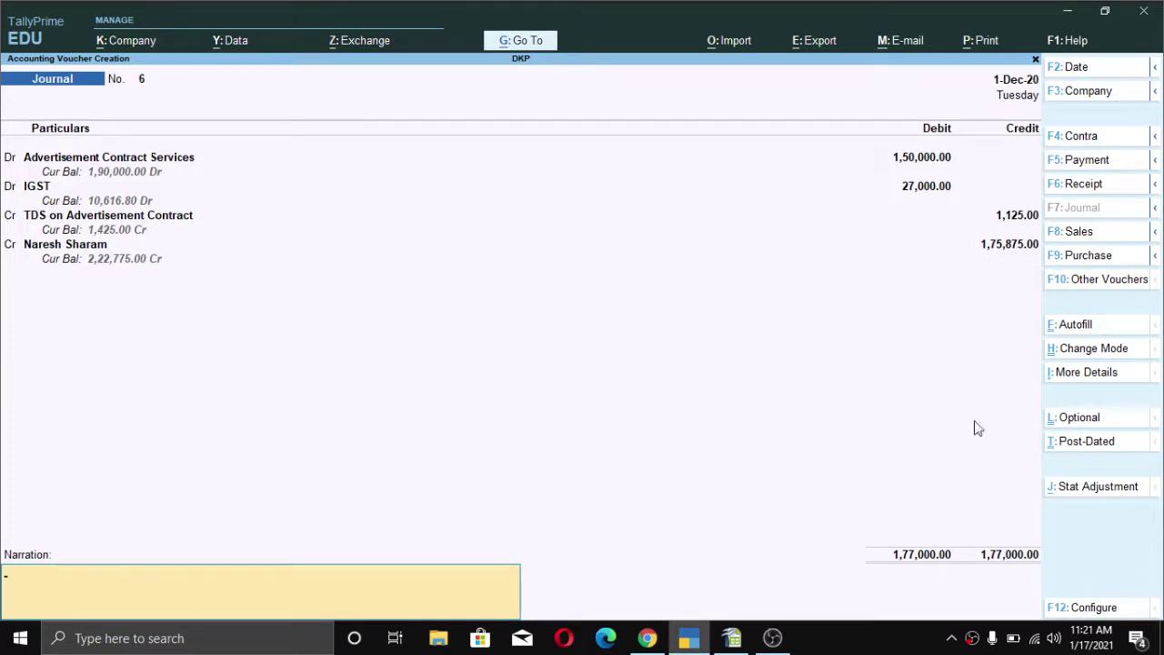
{"action": "key", "text": "alt"}
{"action": "key", "text": "ctrl"}
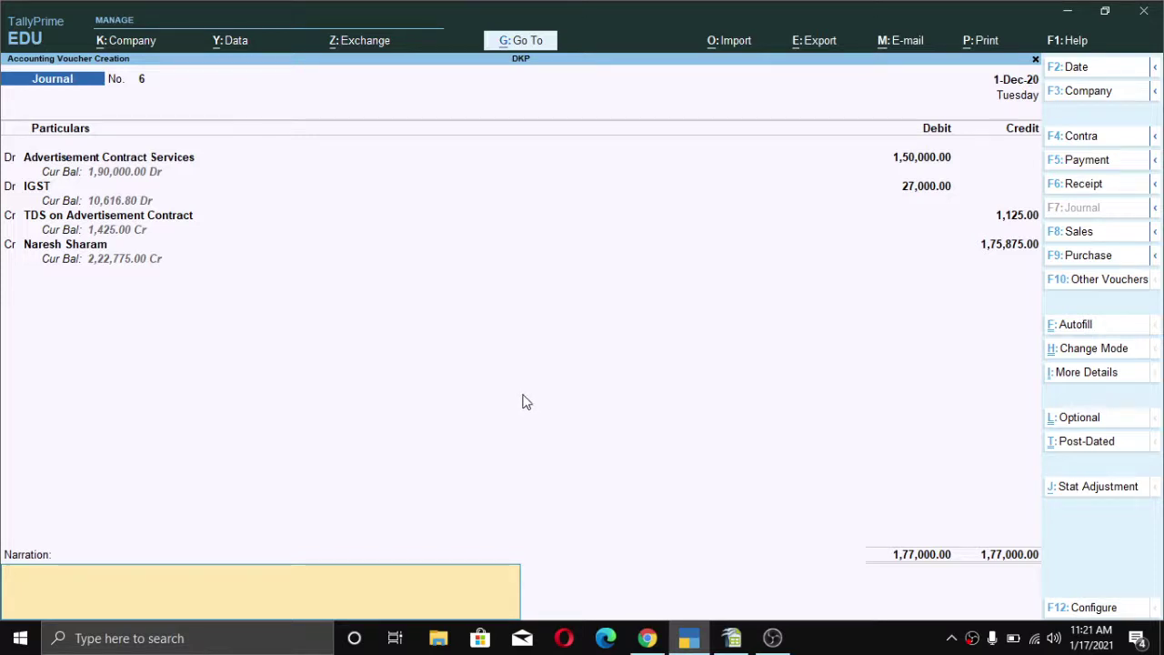
- Accept and save journal No. 6 with 1,125.00 TDS withheld, leaving blank Journal No. 7
{"action": "key", "text": "Return"}
{"action": "key", "text": "Return"}
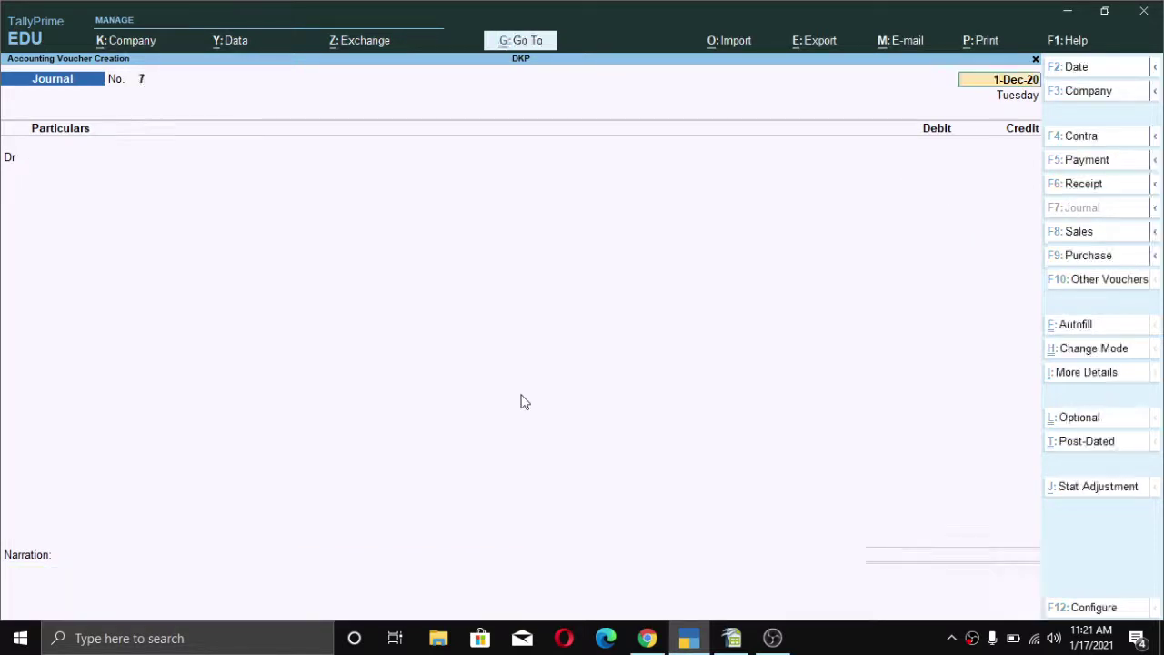
{"action": "key", "text": "Escape"}
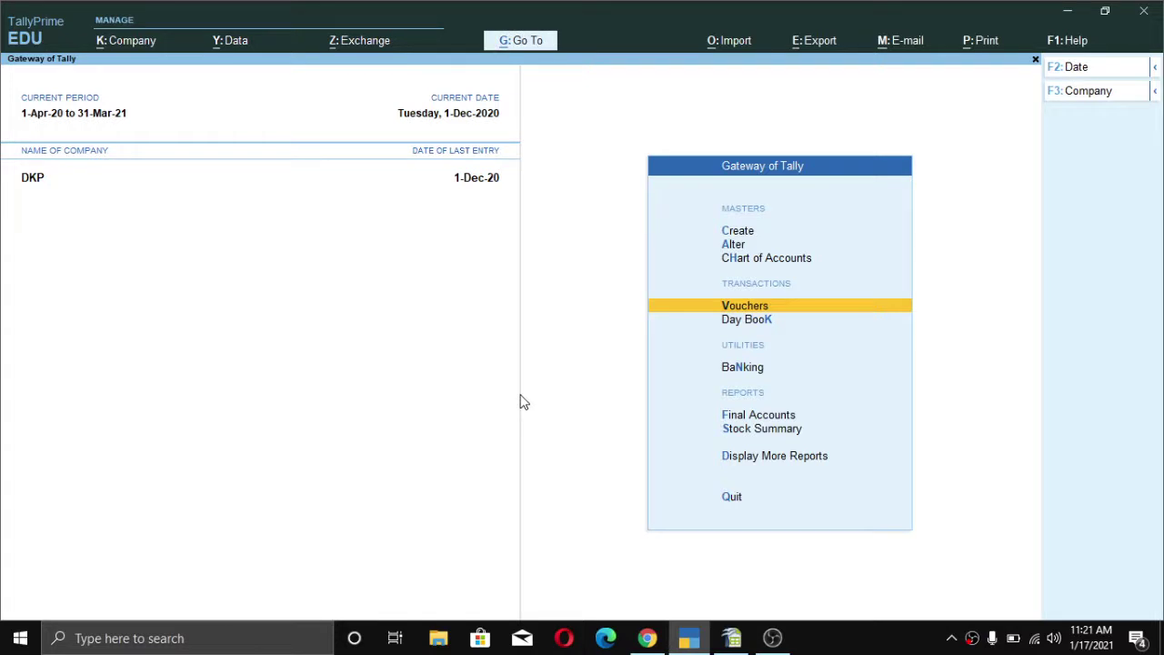
- Check Form 26Q for 1,425.00 TDS deducted at normal rate on 1,90,000.00, then close it
{"action": "key", "text": "d"}
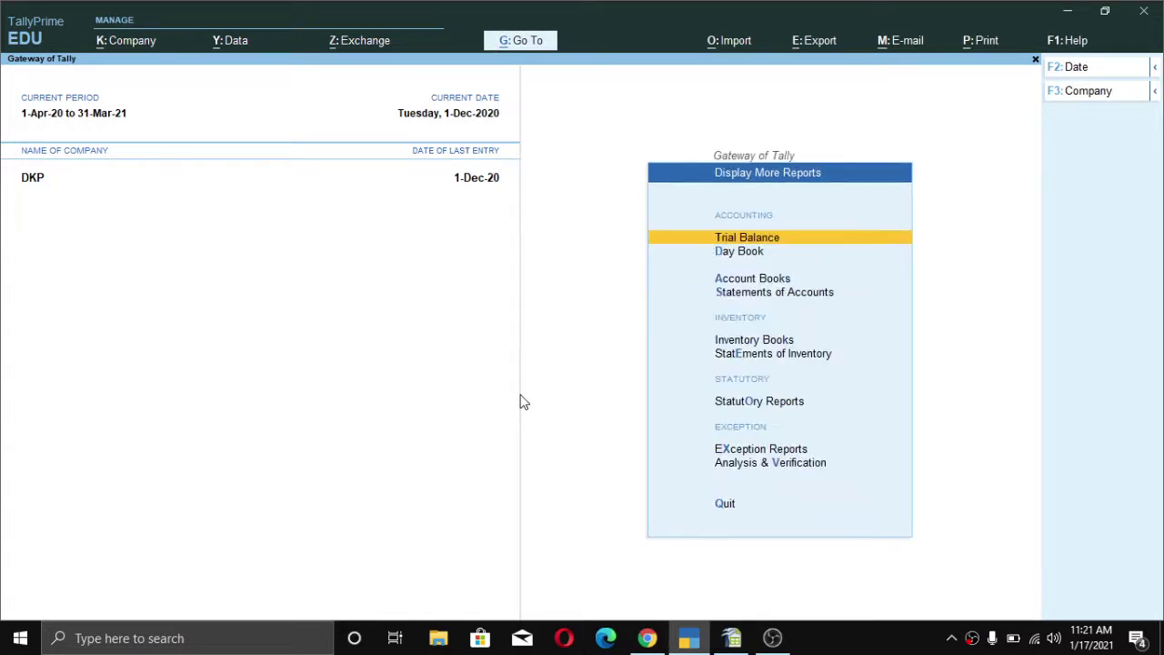
{"action": "key", "text": "o"}
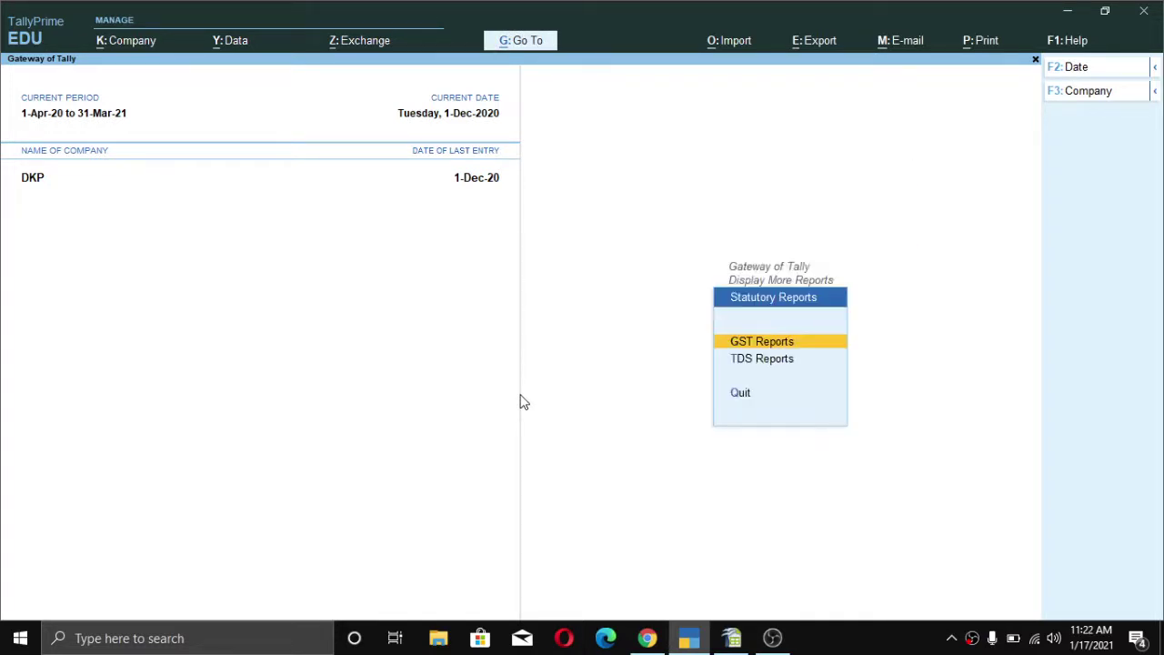
{"action": "key", "text": "d"}
{"action": "key", "text": "6"}
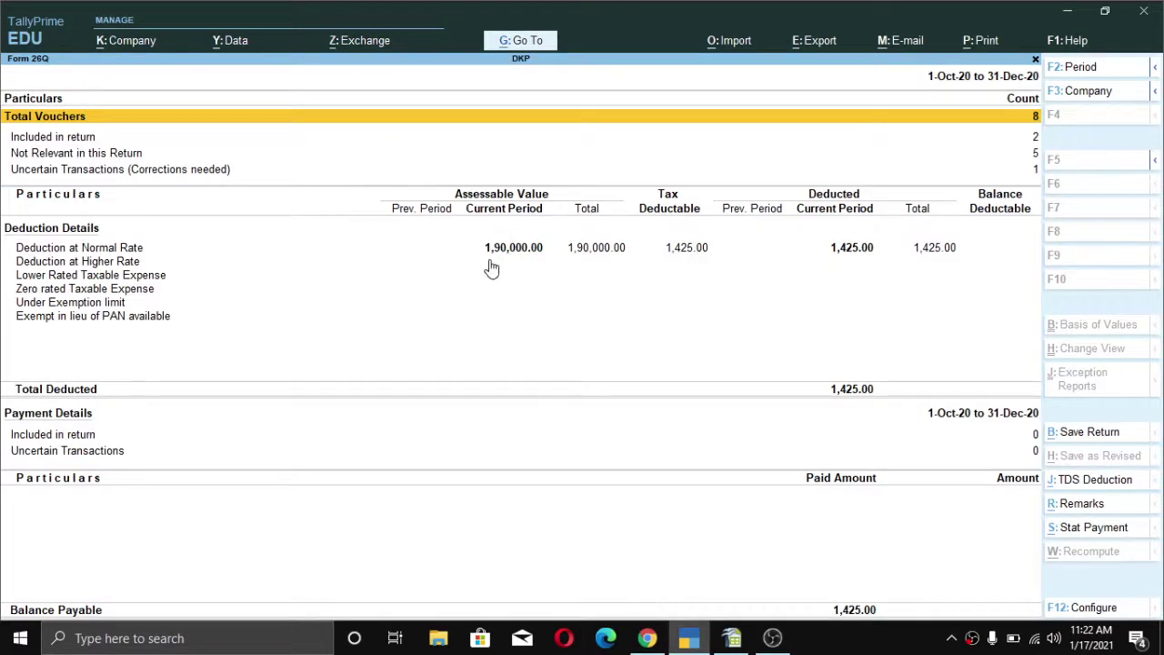
{"action": "left_click", "coordinate": [491, 263]}
{"action": "left_click", "coordinate": [509, 251]}
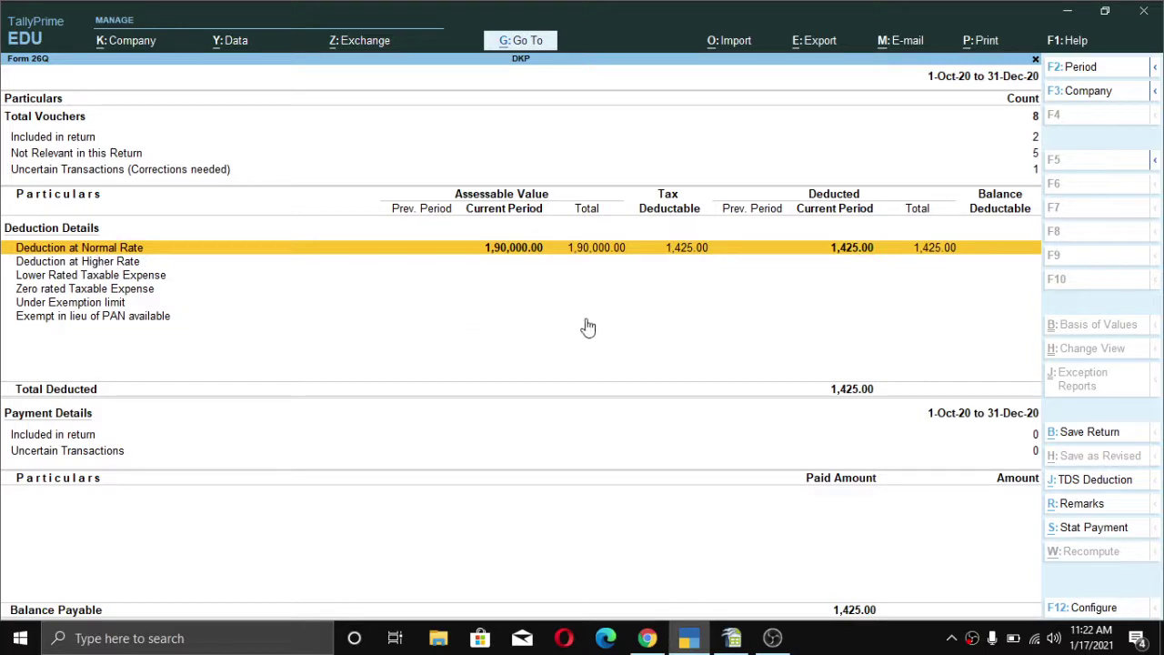
{"action": "key", "text": "Escape"}
{"action": "key", "text": "Escape"}
{"action": "key", "text": "Escape"}
{"action": "key", "text": "Escape"}
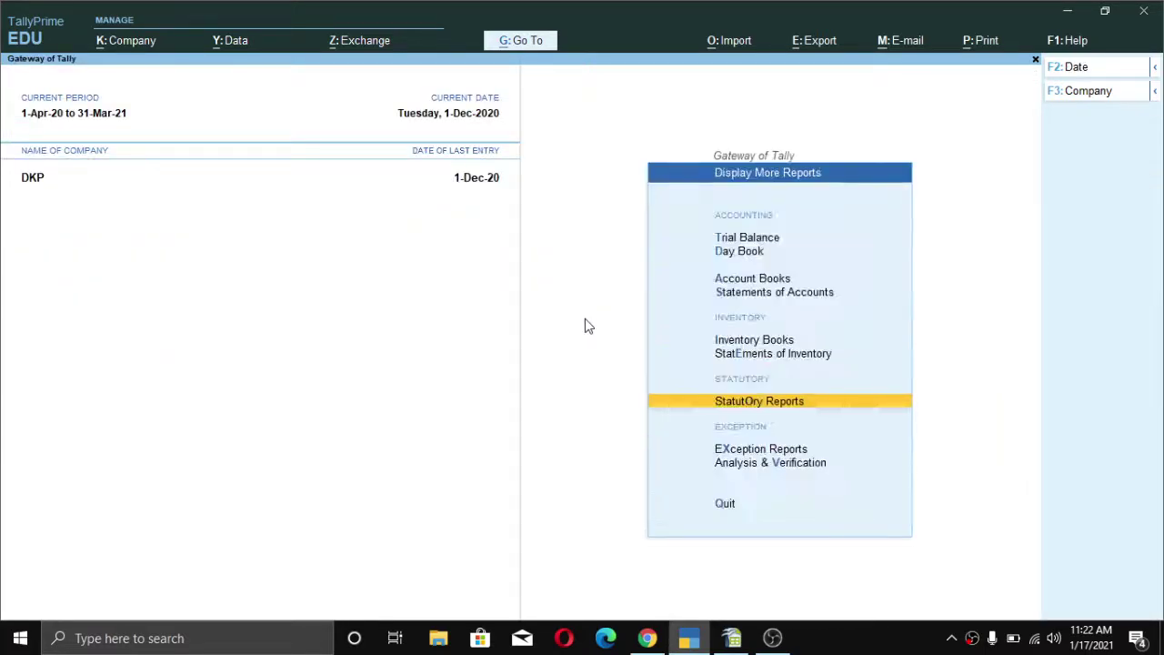
- Review the detailed Balance Sheet's Duties & Taxes group, with TDS on Advertisement Contract at 1,425.00 Cr
{"action": "key", "text": "Escape"}
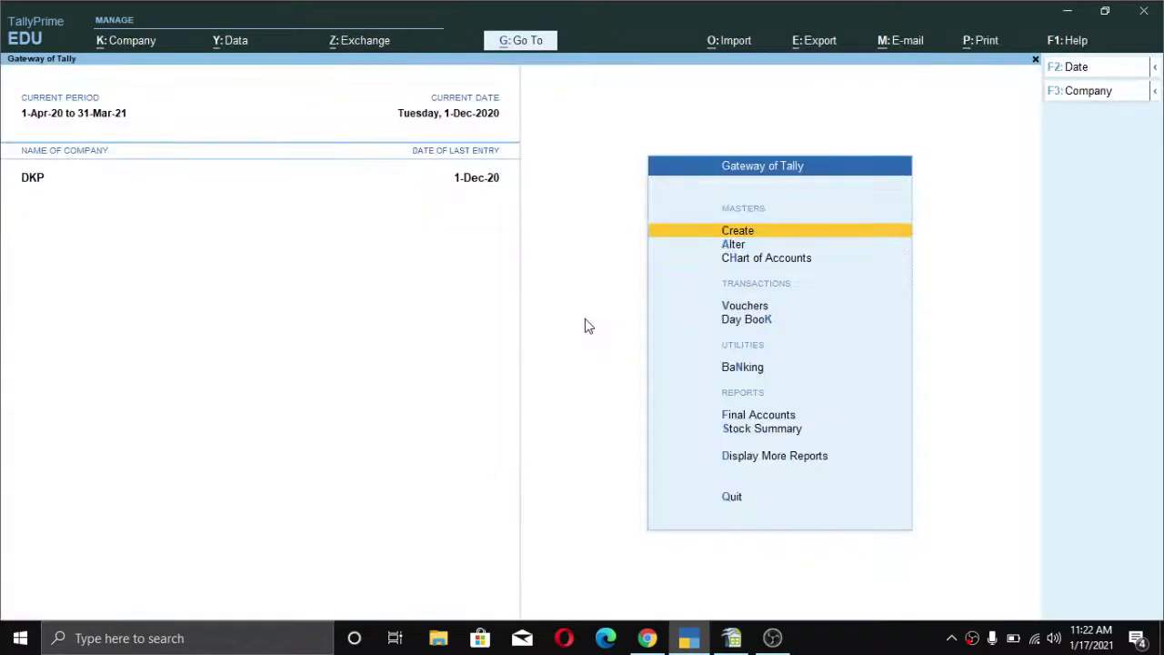
{"action": "key", "text": "f"}
{"action": "key", "text": "Return"}
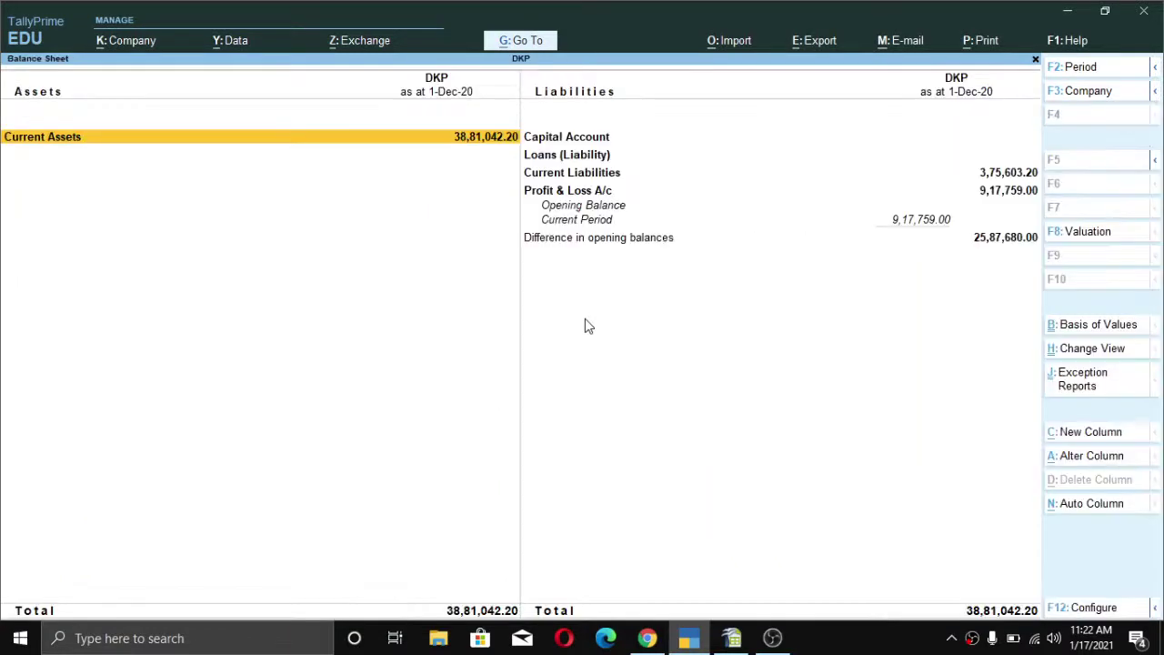
{"action": "key", "text": "alt+F5"}
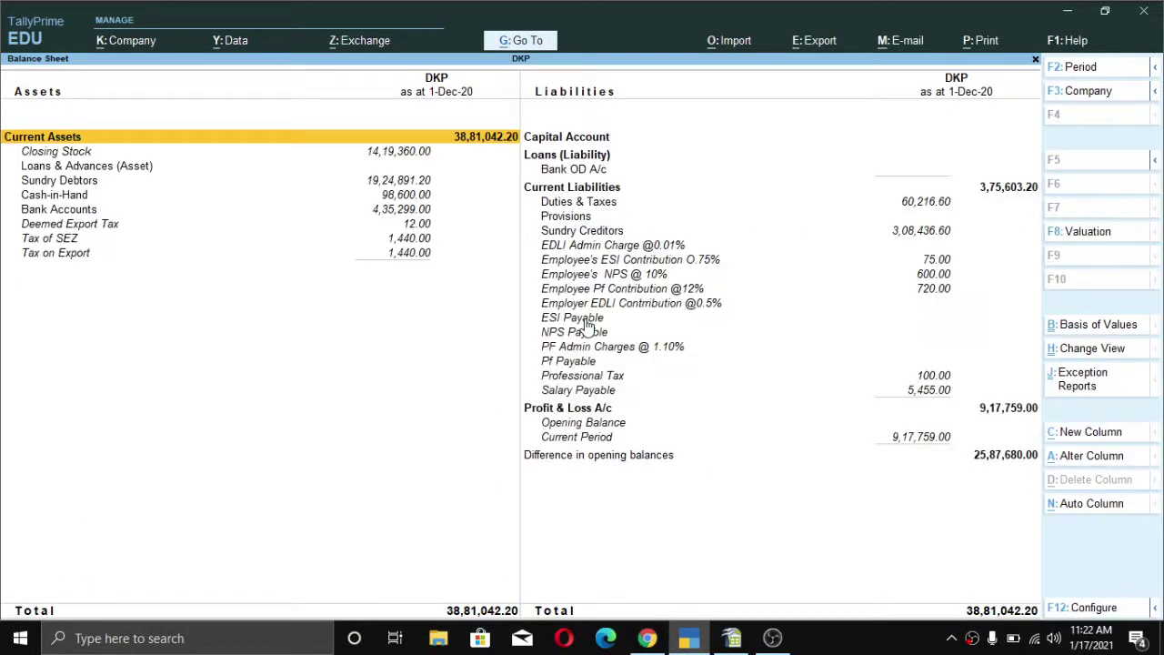
{"action": "key", "text": "Right"}
{"action": "key", "text": "Down"}
{"action": "key", "text": "Down"}
{"action": "key", "text": "Down"}
{"action": "key", "text": "Down"}
{"action": "key", "text": "Return"}
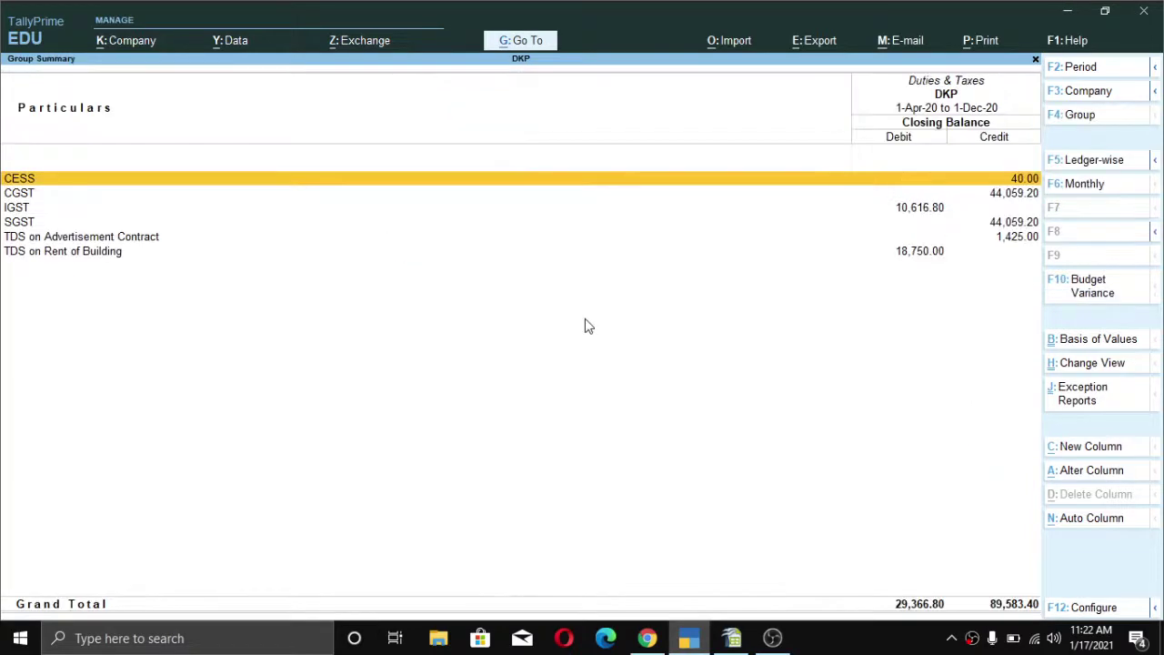
{"action": "key", "text": "Down"}
{"action": "key", "text": "Down"}
{"action": "key", "text": "Down"}
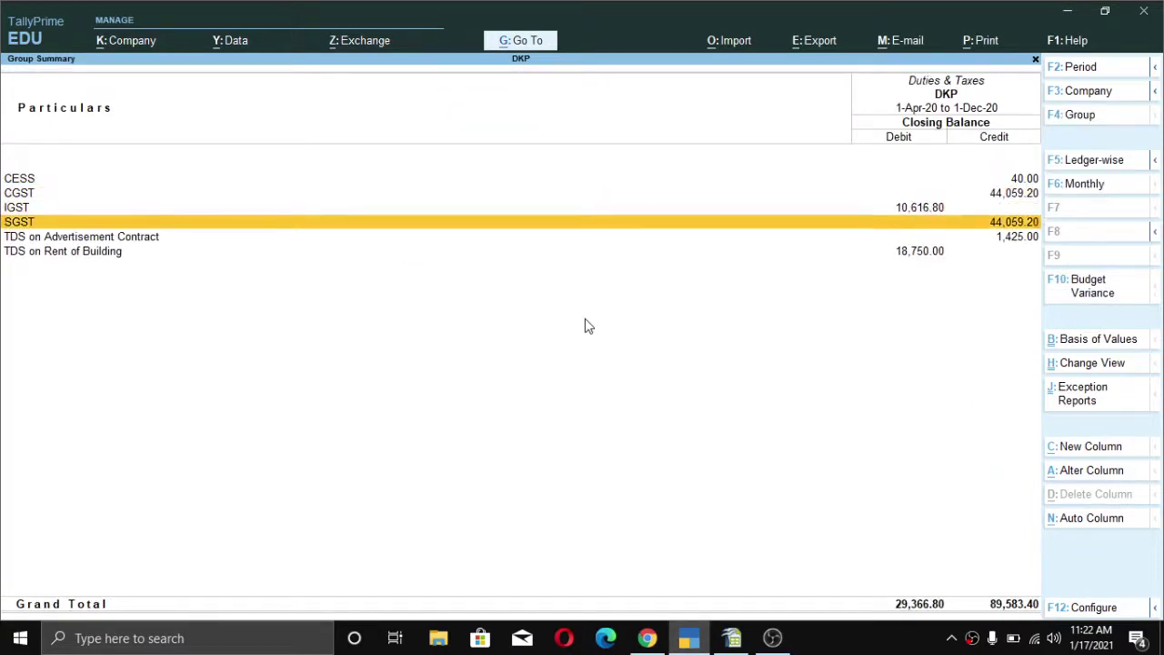
{"action": "key", "text": "Down"}
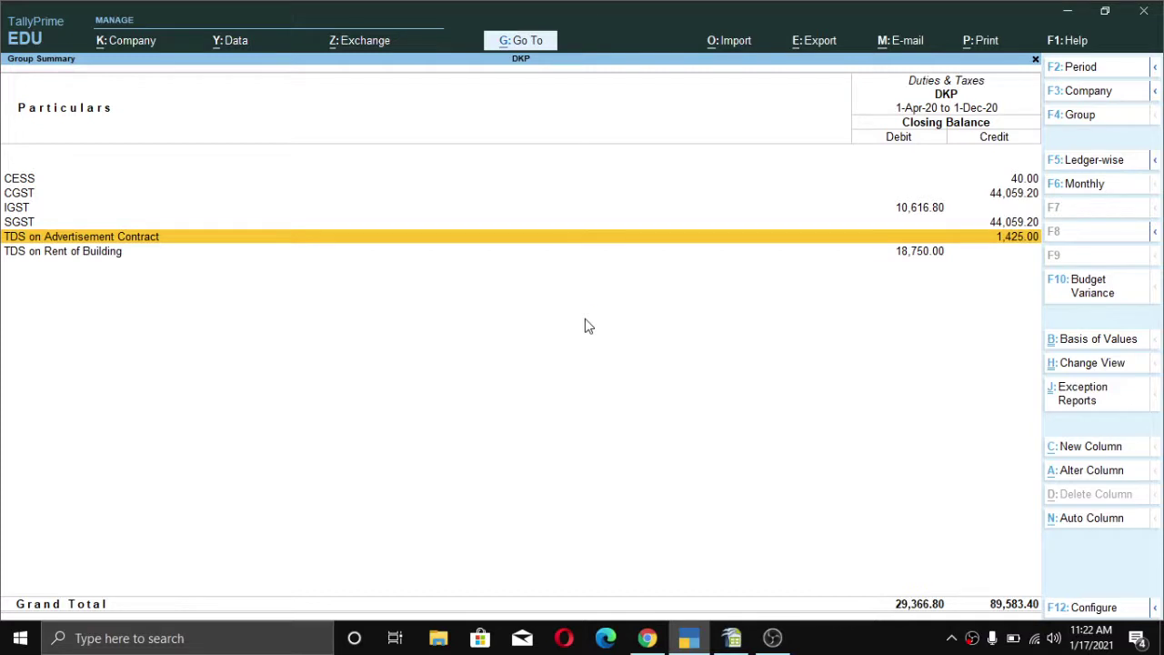
{"action": "key", "text": "Escape"}
{"action": "key", "text": "Escape"}
{"action": "key", "text": "Escape"}
{"action": "key", "text": "Escape"}
{"action": "key", "text": "Escape"}
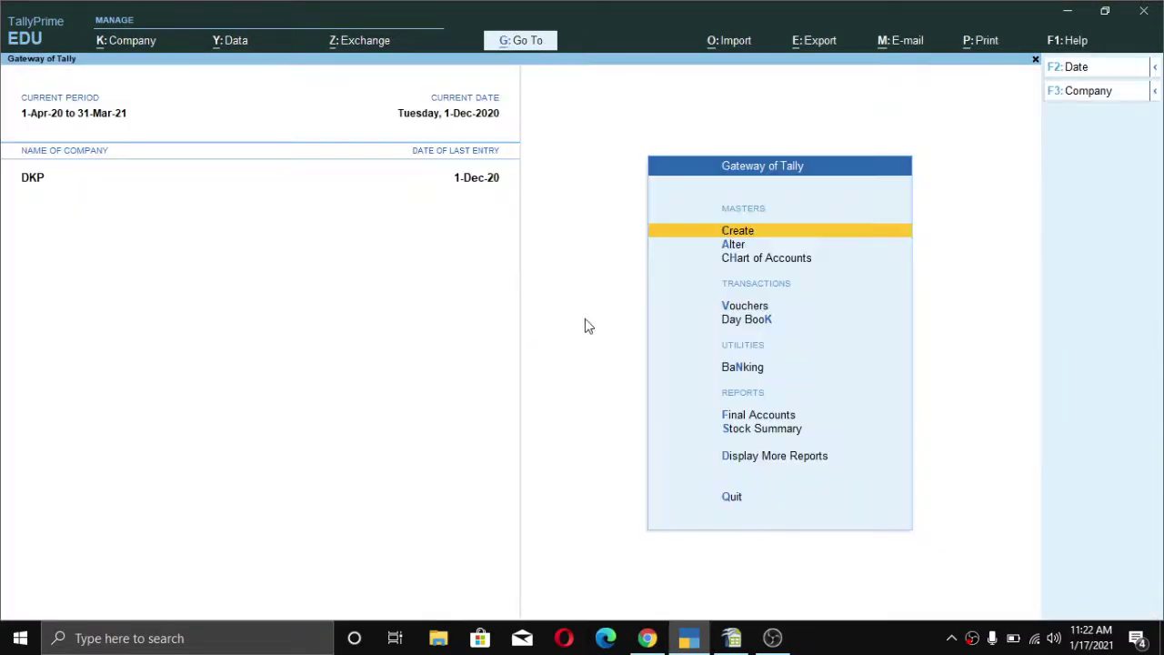
- Go to Form 26Q under Statutory Reports > TDS Reports
{"action": "key", "text": "Down"}
{"action": "key", "text": "Down"}
{"action": "key", "text": "Down"}
{"action": "key", "text": "Down"}
{"action": "key", "text": "Down"}
{"action": "key", "text": "Down"}
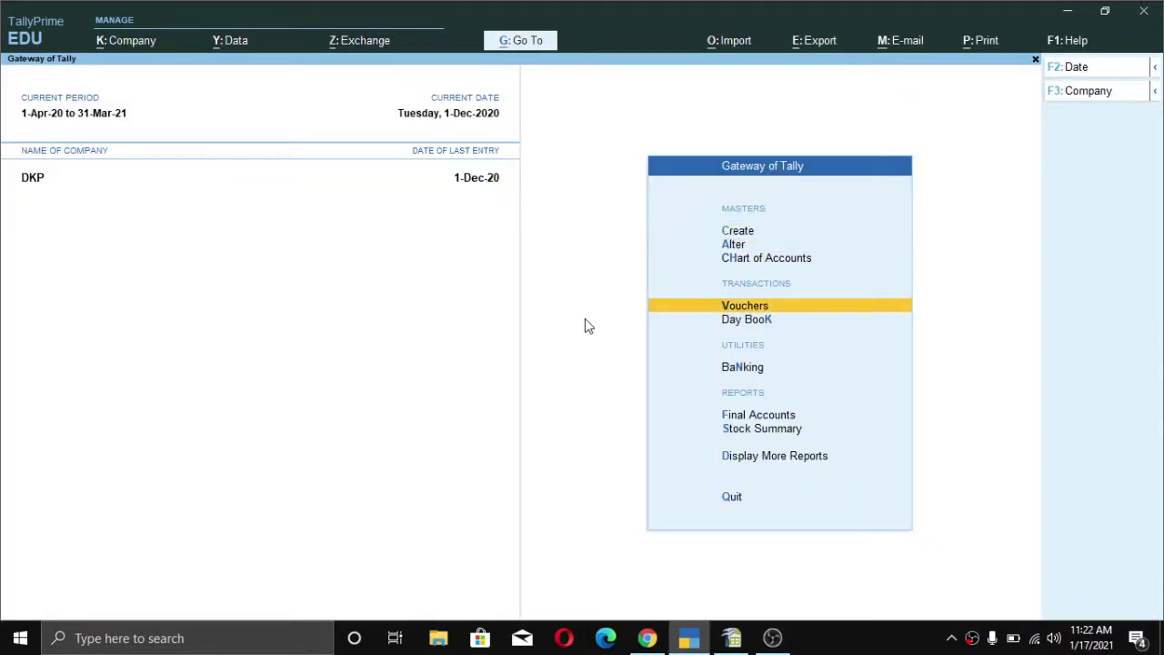
{"action": "key", "text": "Down"}
{"action": "key", "text": "Down"}
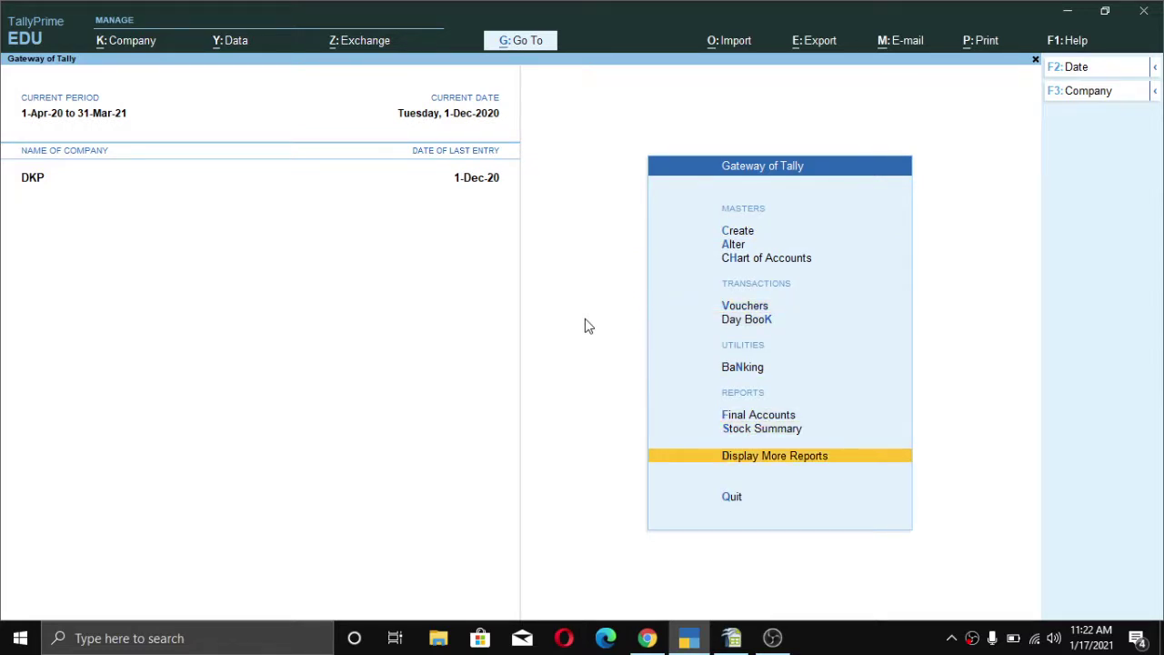
{"action": "key", "text": "Return"}
{"action": "key", "text": "Down"}
{"action": "key", "text": "Down"}
{"action": "key", "text": "Down"}
{"action": "key", "text": "Down"}
{"action": "key", "text": "Down"}
{"action": "key", "text": "Down"}
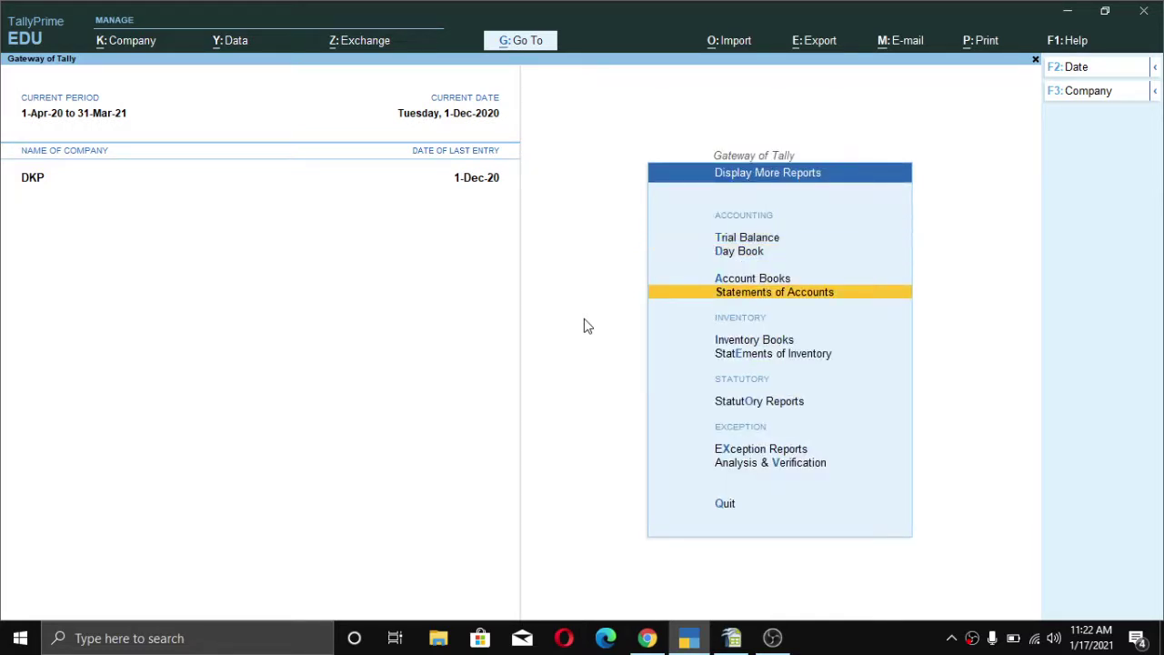
{"action": "key", "text": "Return"}
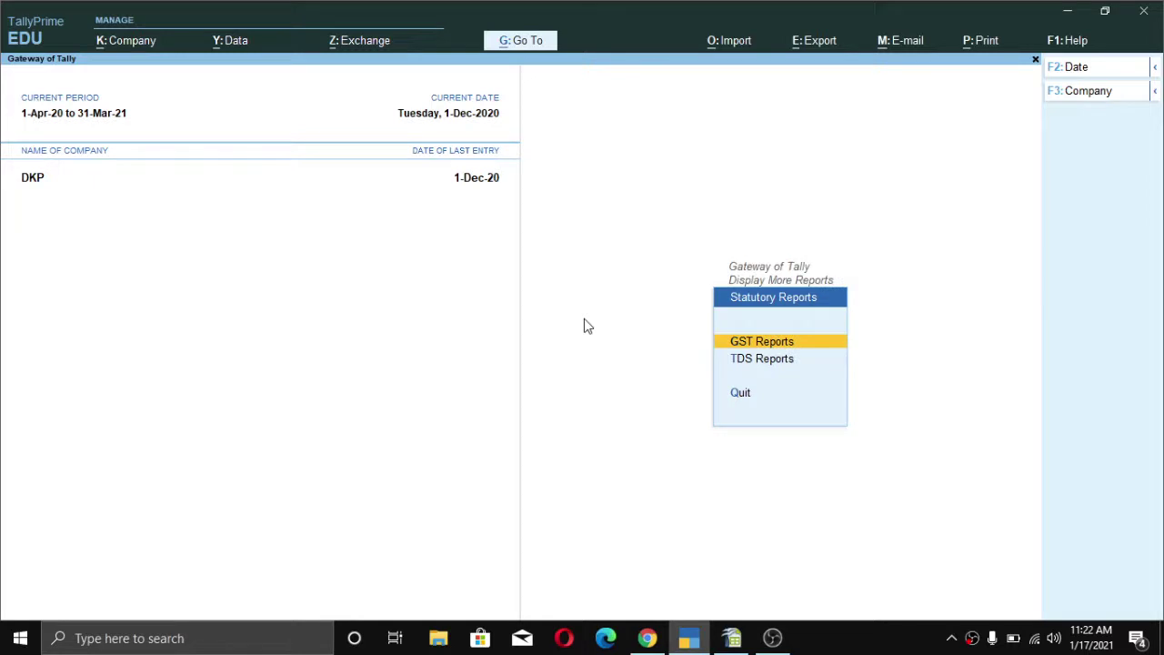
{"action": "key", "text": "Down"}
{"action": "key", "text": "Return"}
{"action": "key", "text": "Down"}
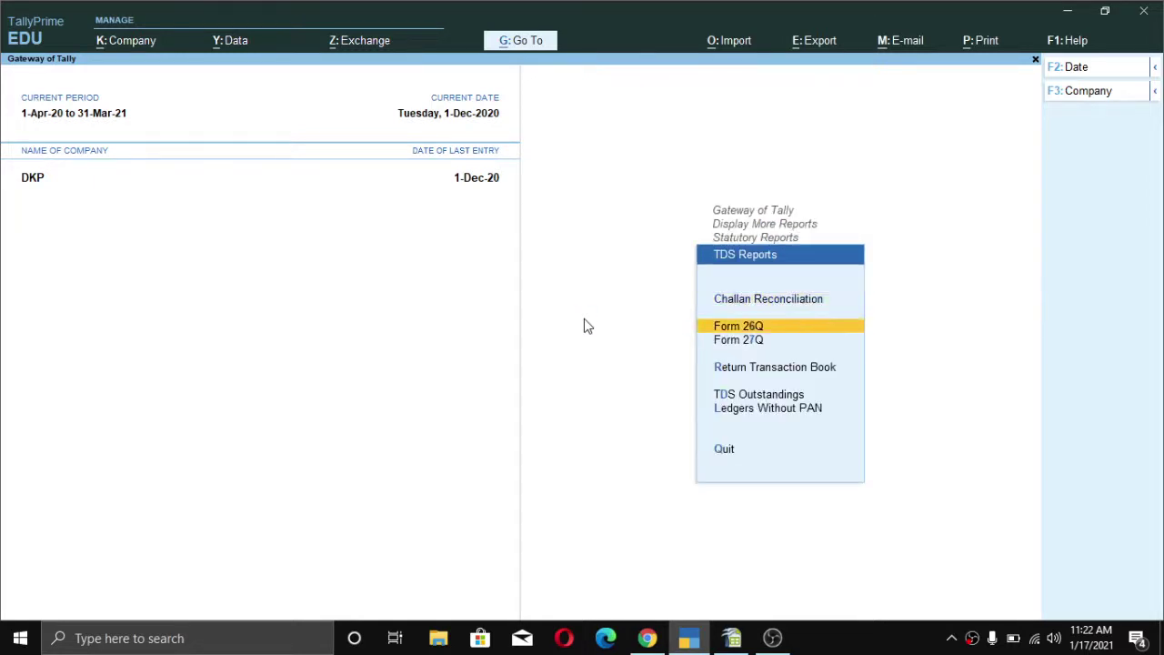
{"action": "key", "text": "Return"}
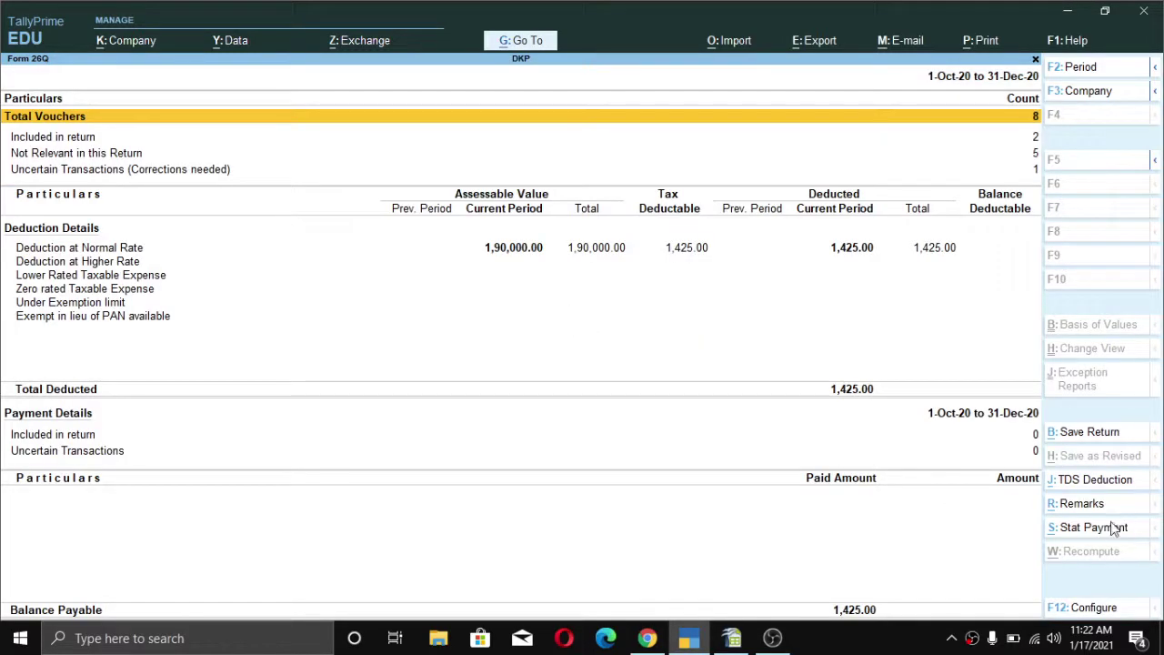
- Start a TDS statutory payment for the period 1-Dec-20 to 31-Dec-20
{"action": "left_click", "coordinate": [1079, 534]}
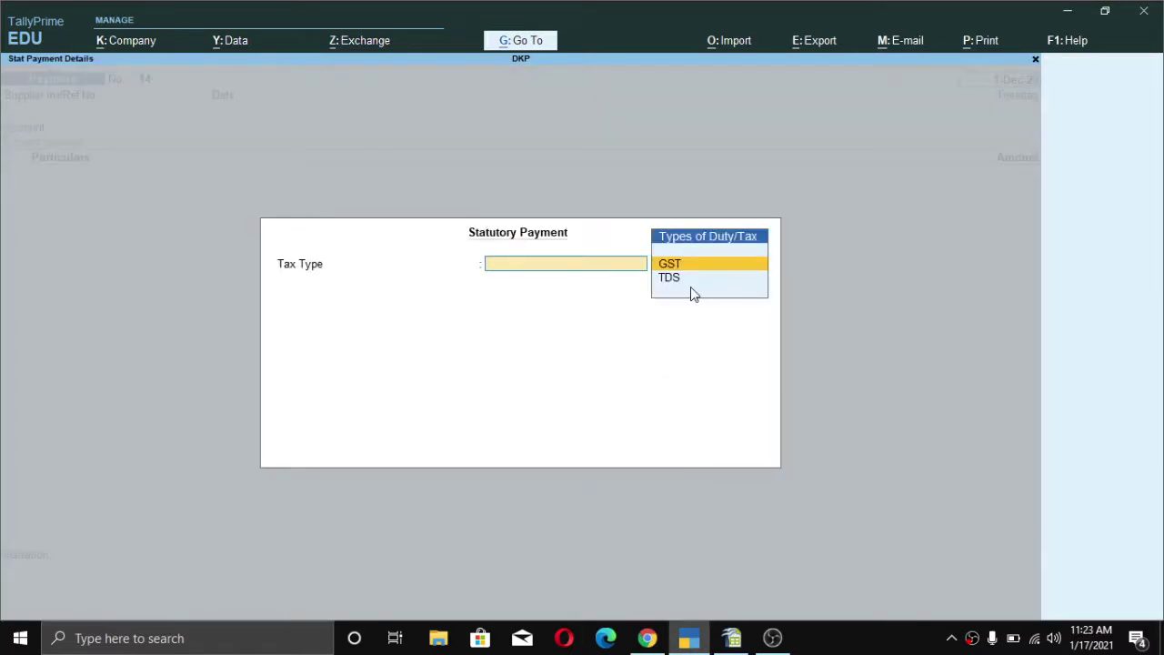
{"action": "left_click", "coordinate": [691, 289]}
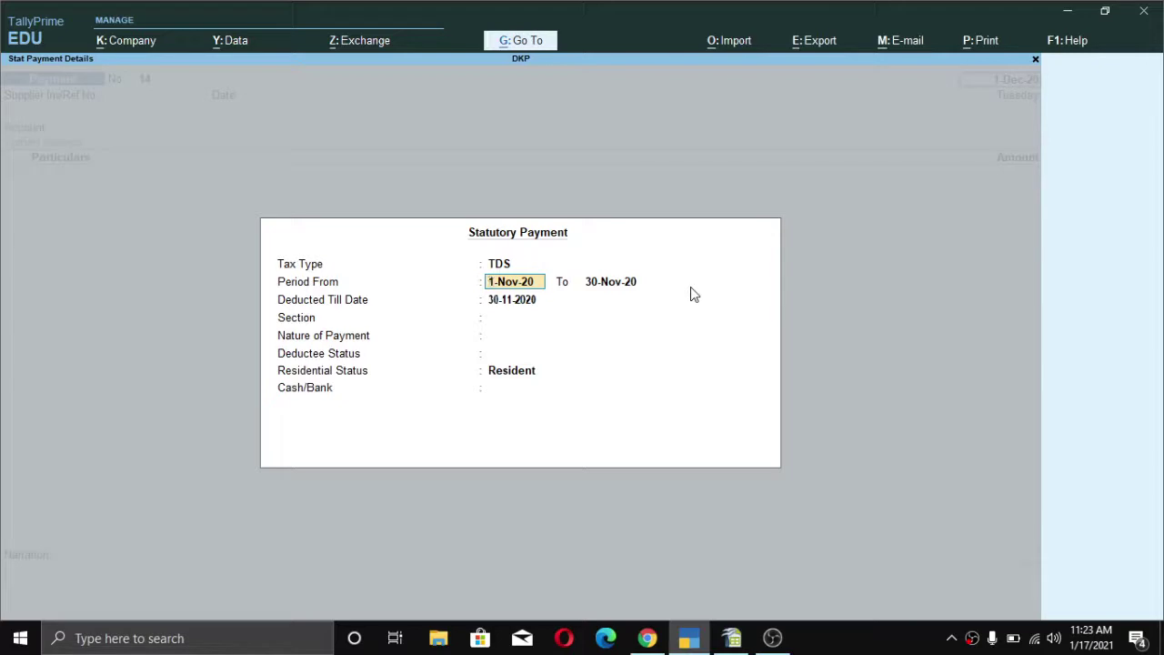
{"action": "type", "text": "1 12"}
{"action": "key", "text": "Return"}
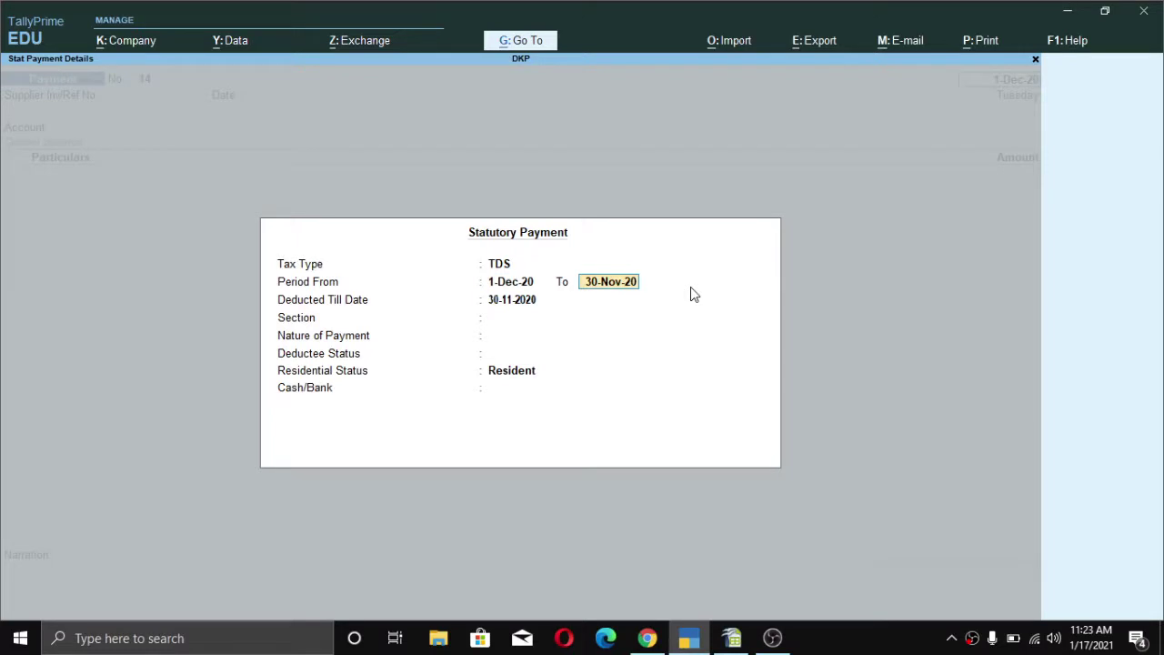
{"action": "type", "text": "2"}
{"action": "key", "text": "BackSpace"}
{"action": "type", "text": "31"}
{"action": "type", "text": "-12"}
{"action": "key", "text": "Return"}
{"action": "type", "text": "1 12"}
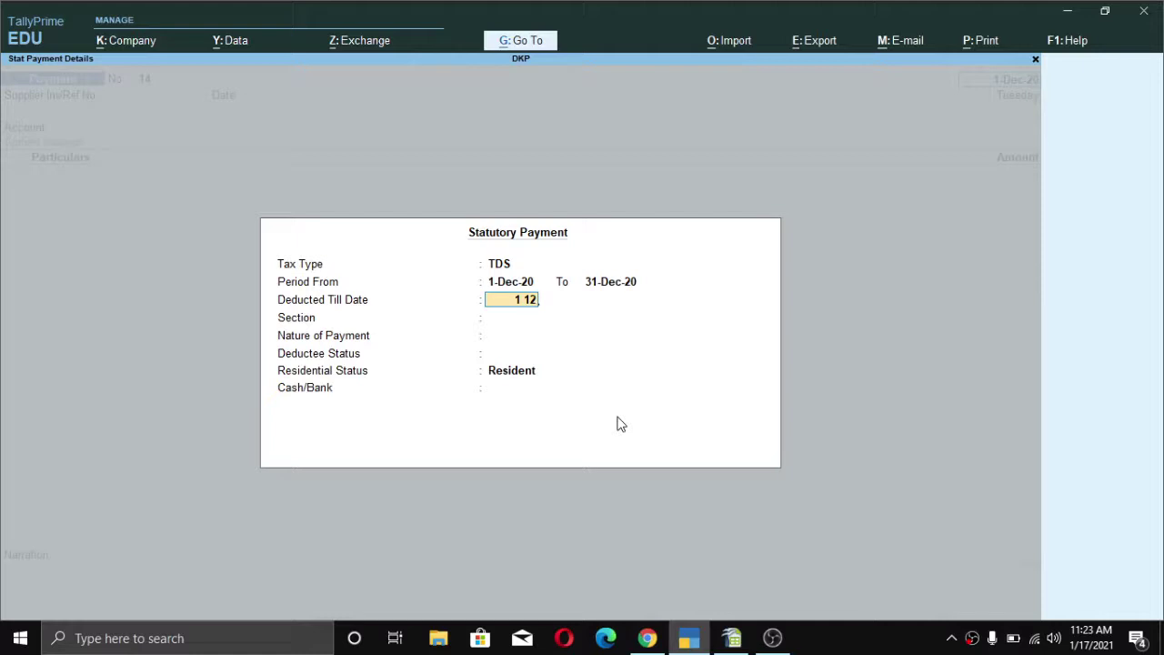
- Set deducted till 1-12-2020, section 194C, All Items, and pay from Sbi
{"action": "key", "text": "Return"}
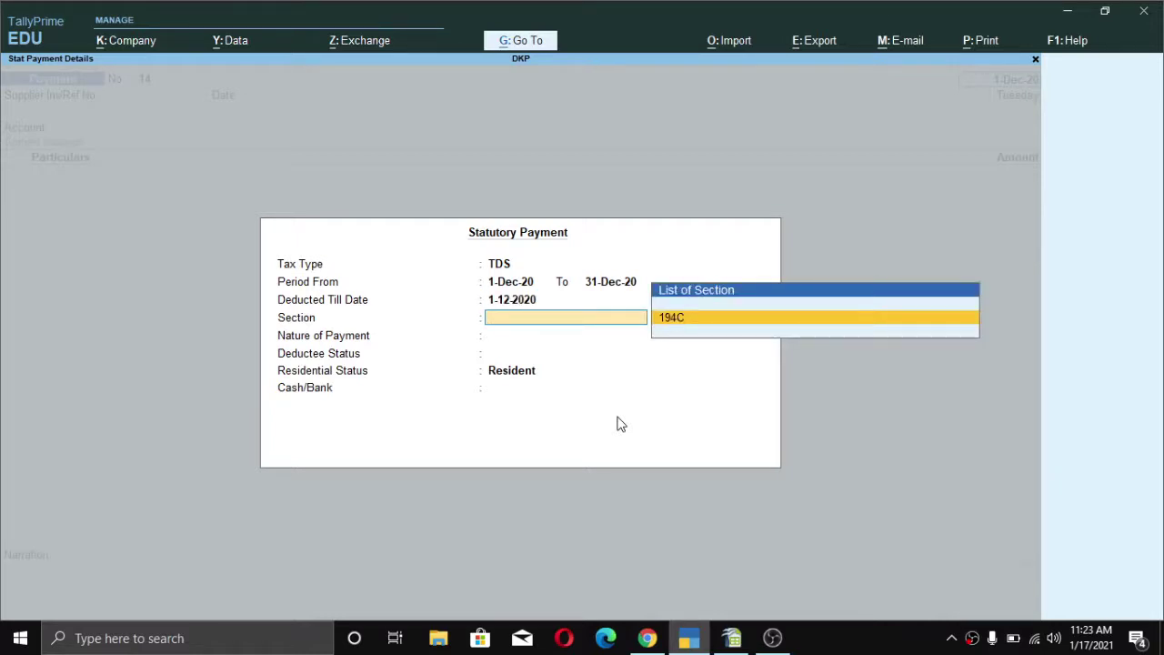
{"action": "key", "text": "Return"}
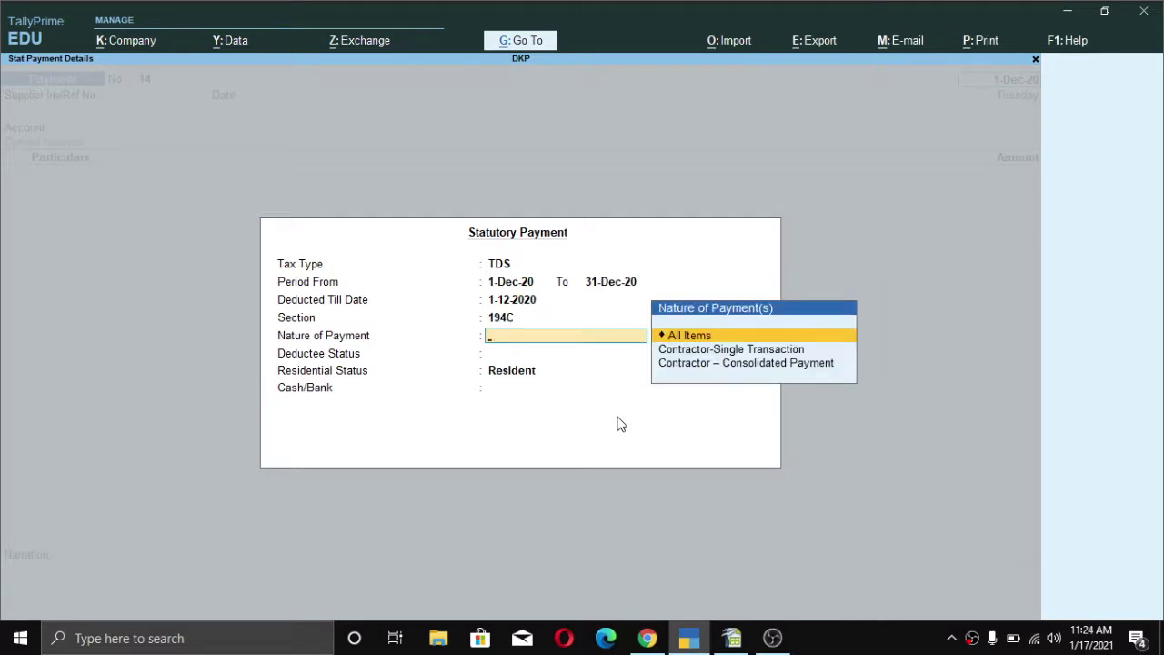
{"action": "key", "text": "Return"}
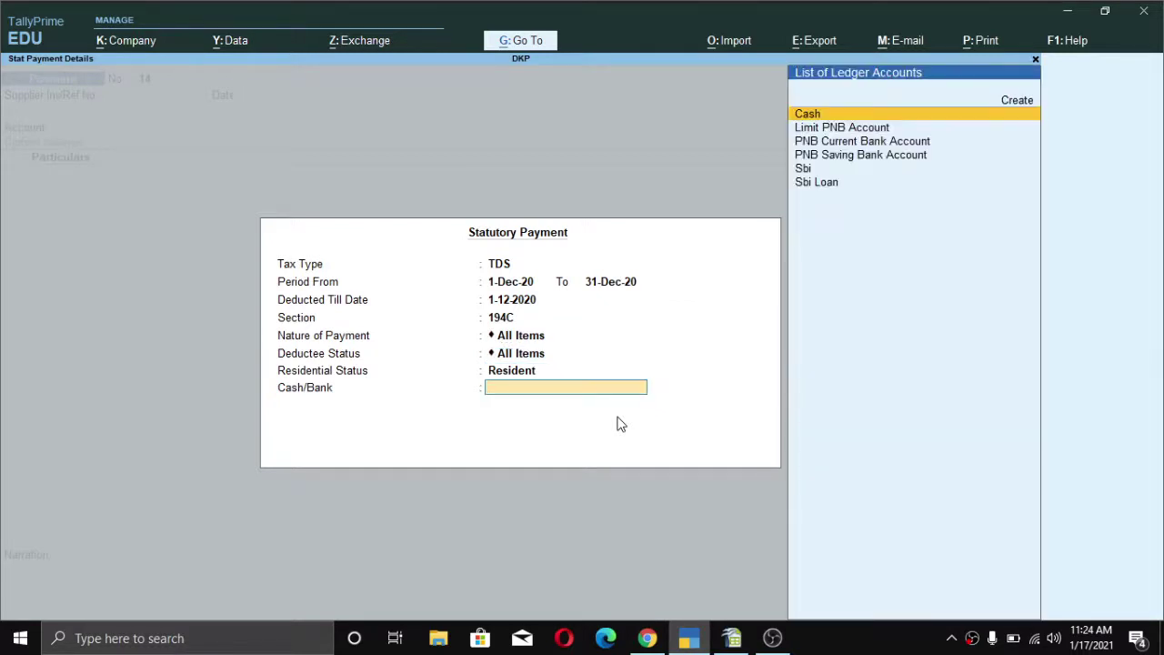
{"action": "key", "text": "Return"}
{"action": "key", "text": "Down"}
{"action": "key", "text": "Down"}
{"action": "key", "text": "Down"}
{"action": "key", "text": "Down"}
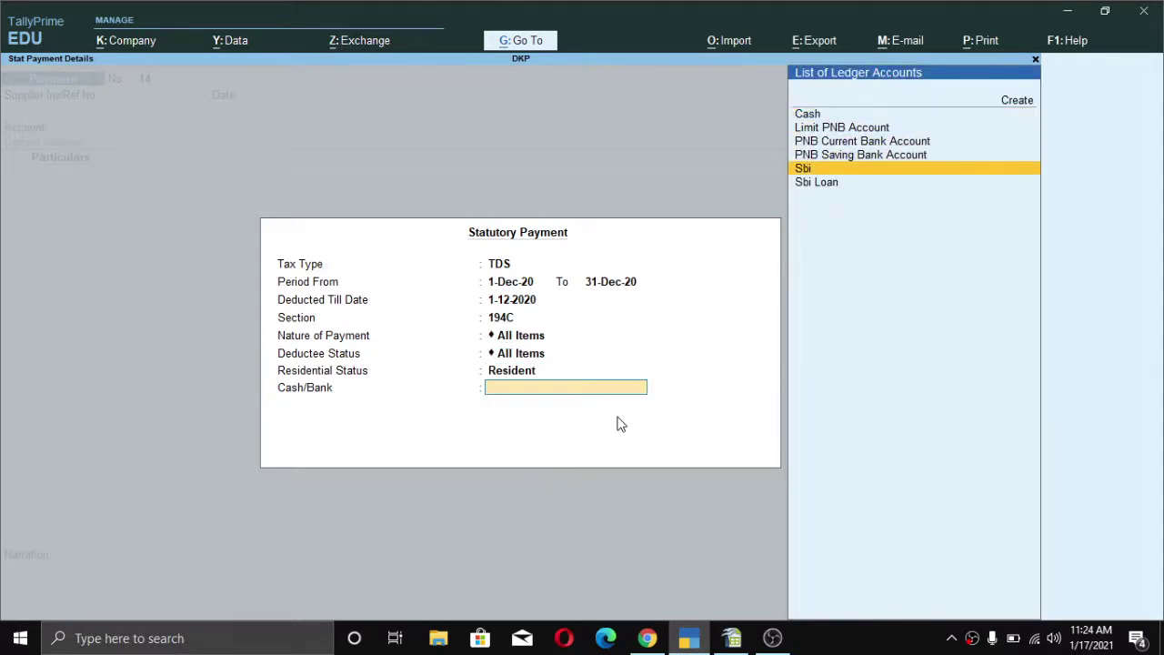
{"action": "key", "text": "Return"}
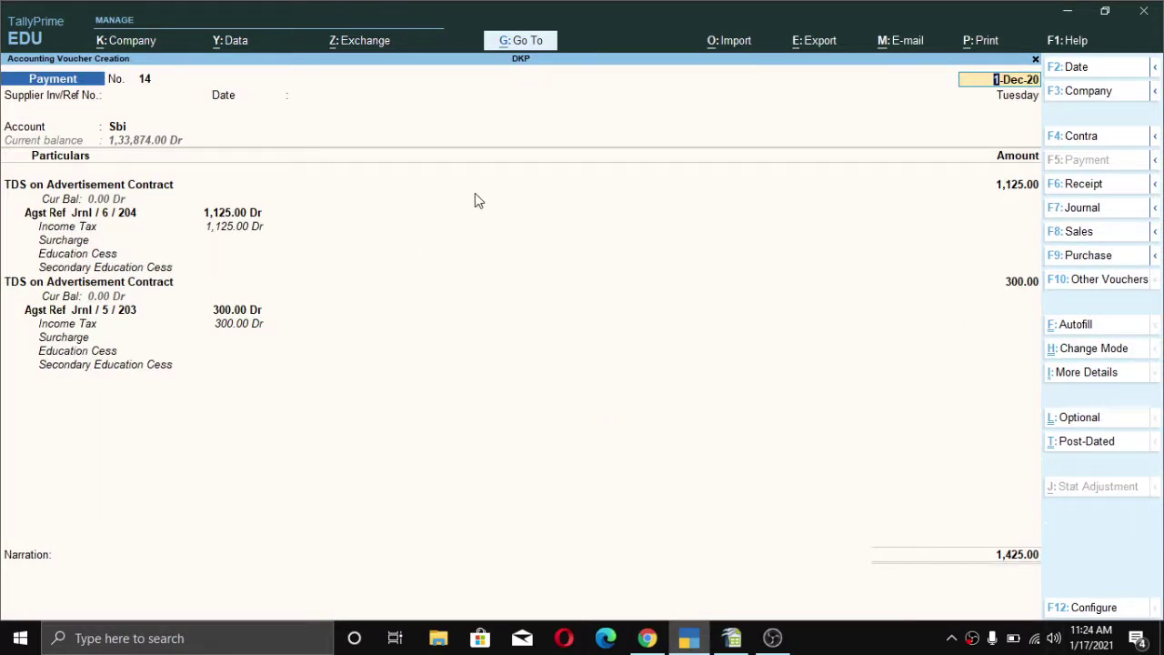
- Preview the 1,425.00 TDS payment cheque and enter instrument number 545524 under Not Applicable range
{"action": "key", "text": "ctrl"}
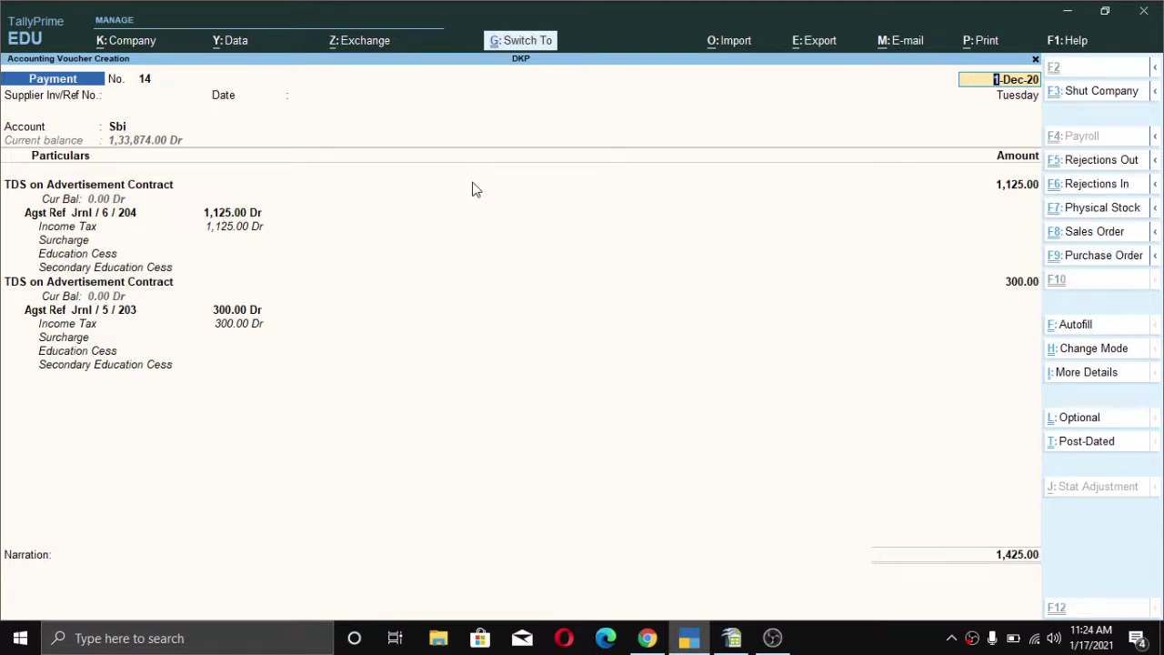
{"action": "key", "text": "ctrl+p"}
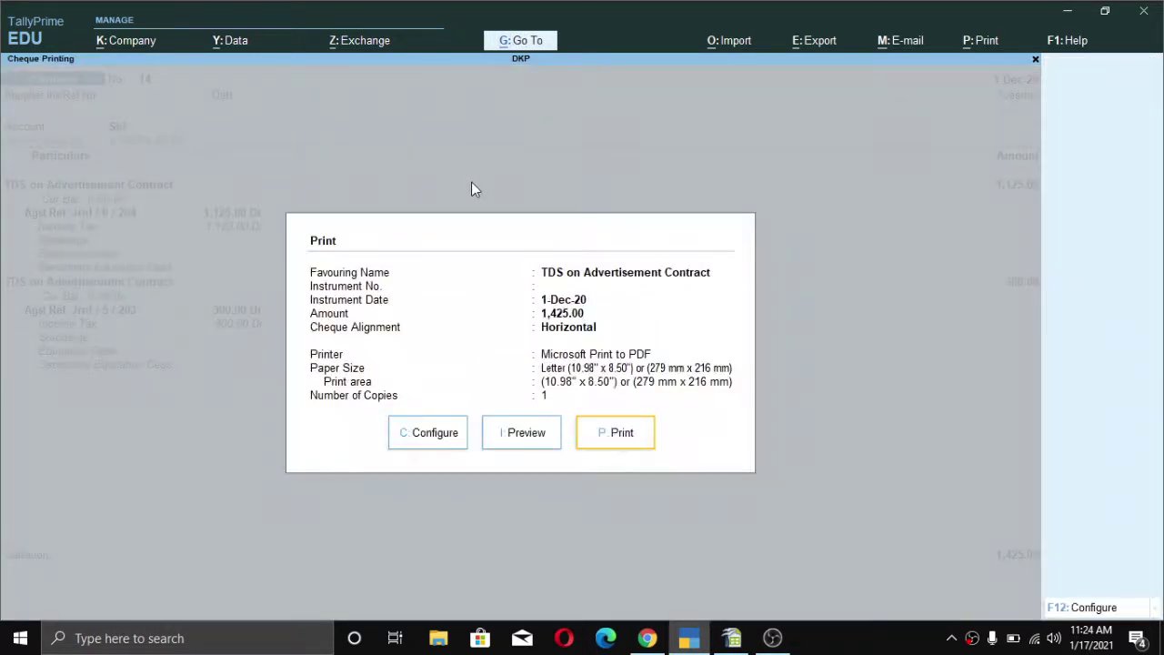
{"action": "key", "text": "Left"}
{"action": "key", "text": "Return"}
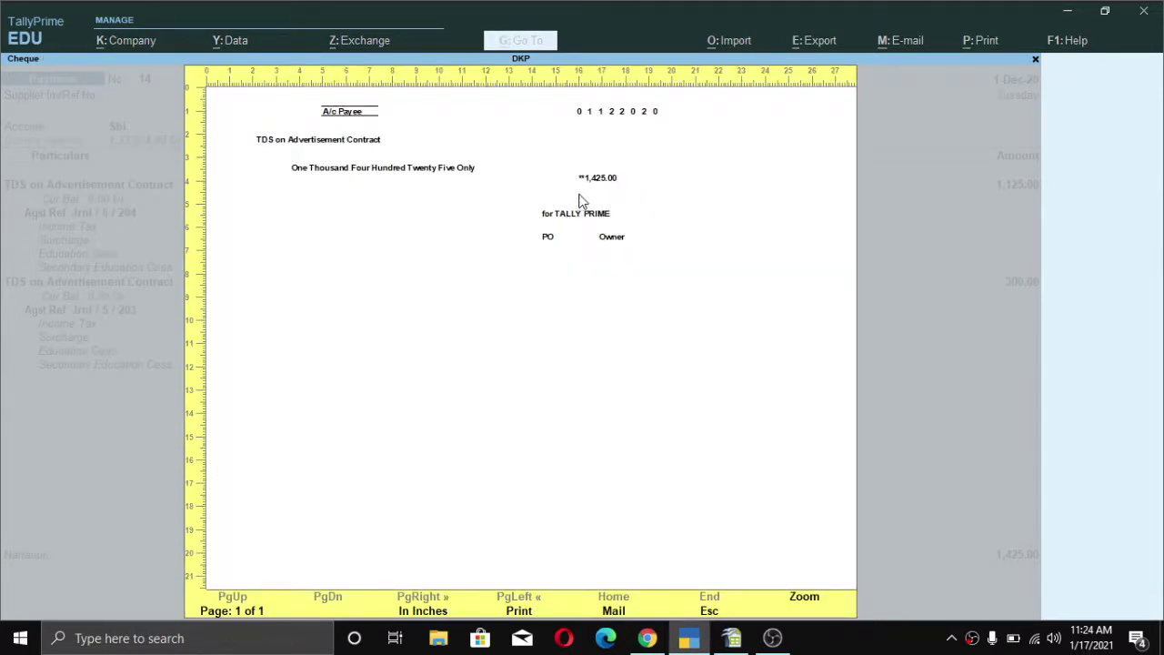
{"action": "key", "text": "Escape"}
{"action": "key", "text": "Return"}
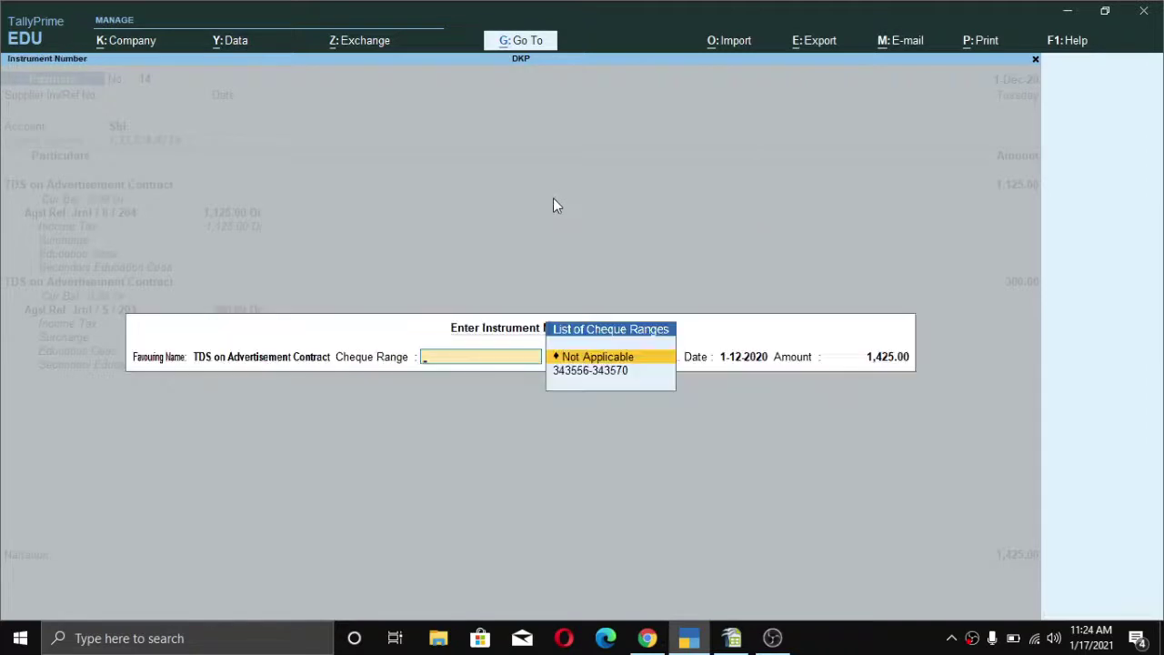
{"action": "key", "text": "Return"}
{"action": "type", "text": "54552"}
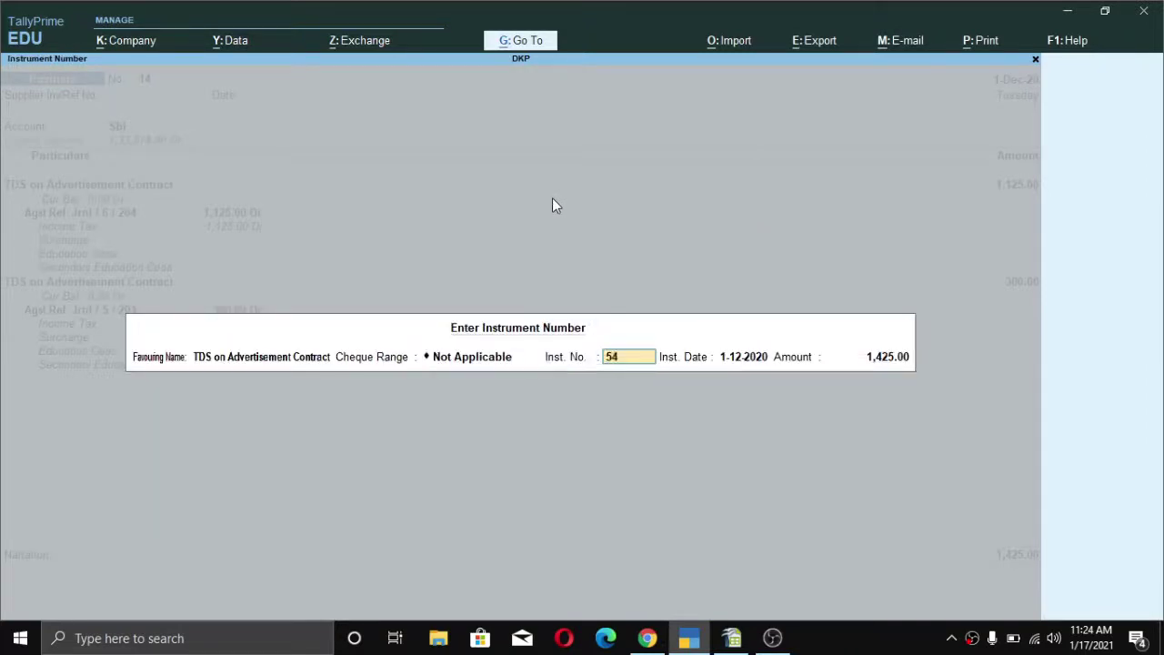
{"action": "type", "text": "4"}
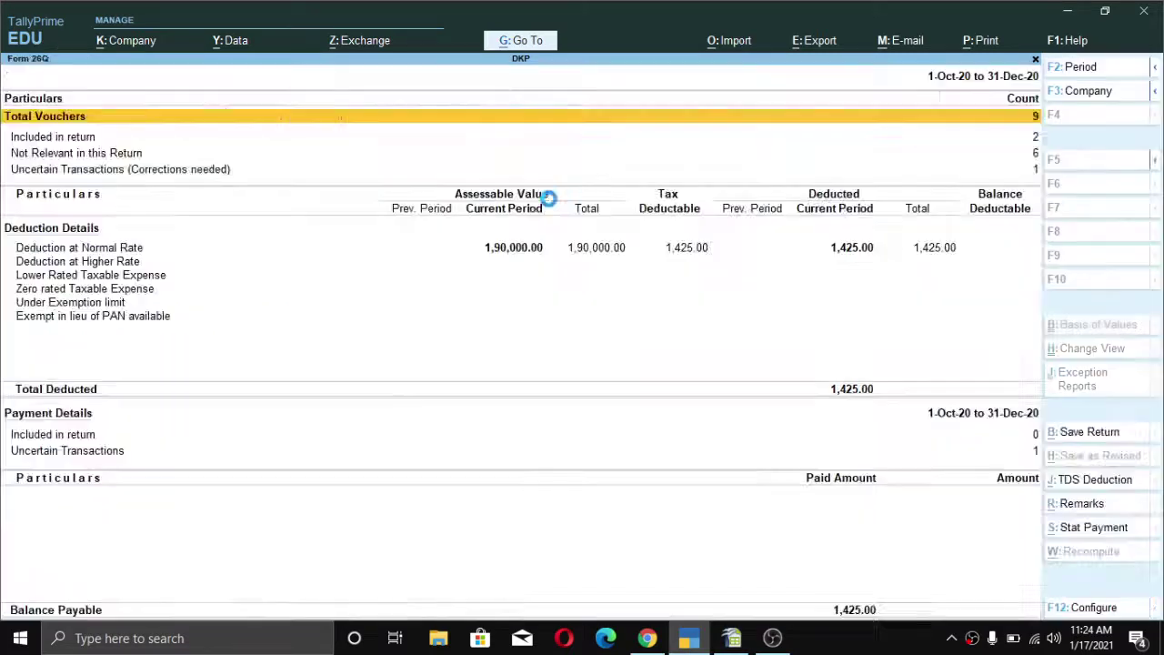
- Check Form 26Q's Total Vouchers statistics, back out to the Gateway, and start Payment voucher No. 15
{"action": "key", "text": "Return"}
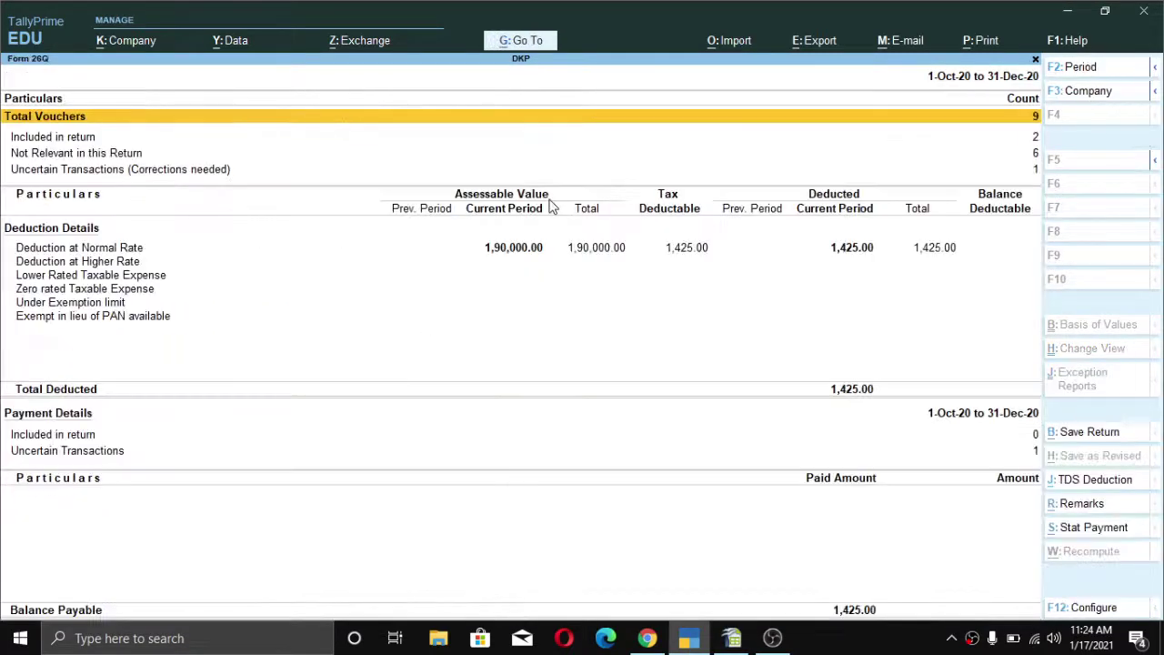
{"action": "key", "text": "Escape"}
{"action": "key", "text": "Escape"}
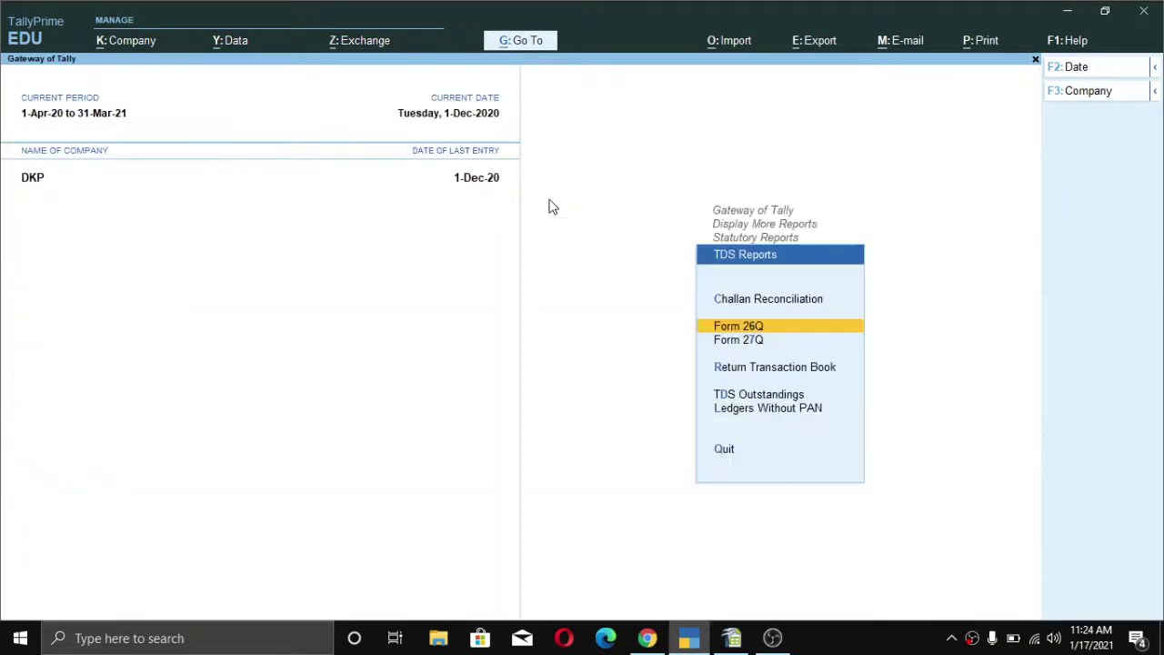
{"action": "key", "text": "Escape"}
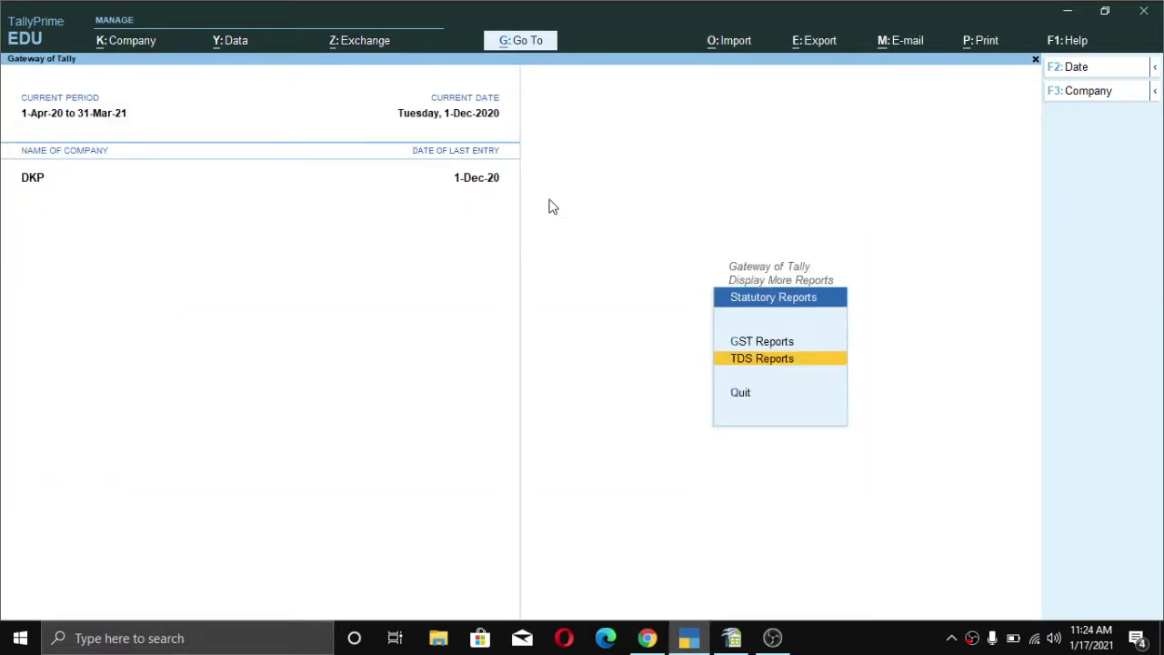
{"action": "key", "text": "Escape"}
{"action": "key", "text": "Escape"}
{"action": "key", "text": "Escape"}
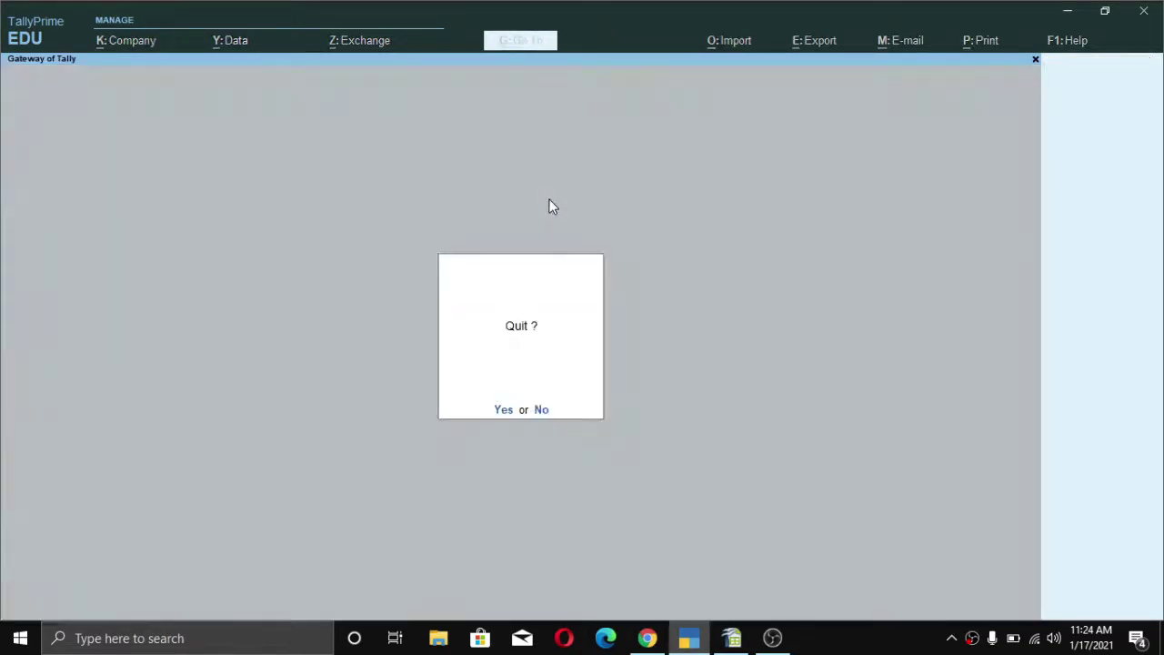
{"action": "key", "text": "Escape"}
{"action": "key", "text": "v"}
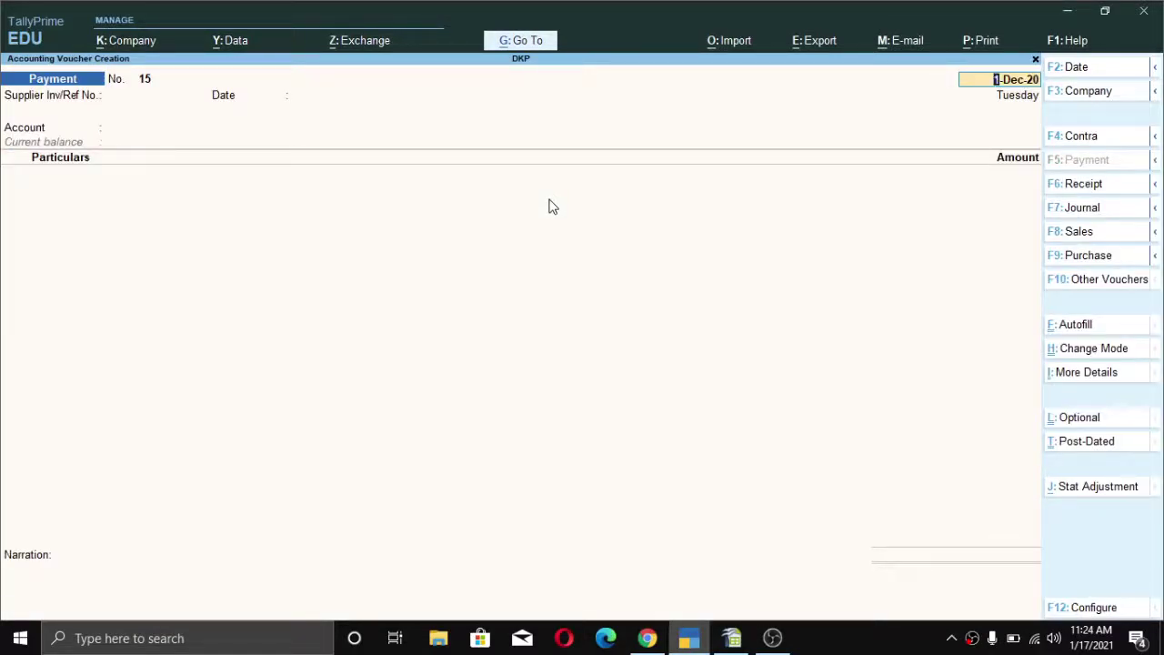
- Date the payment 1-Dec-20, paid from Sbi to the supplier ledger
{"action": "key", "text": "Return"}
{"action": "key", "text": "Return"}
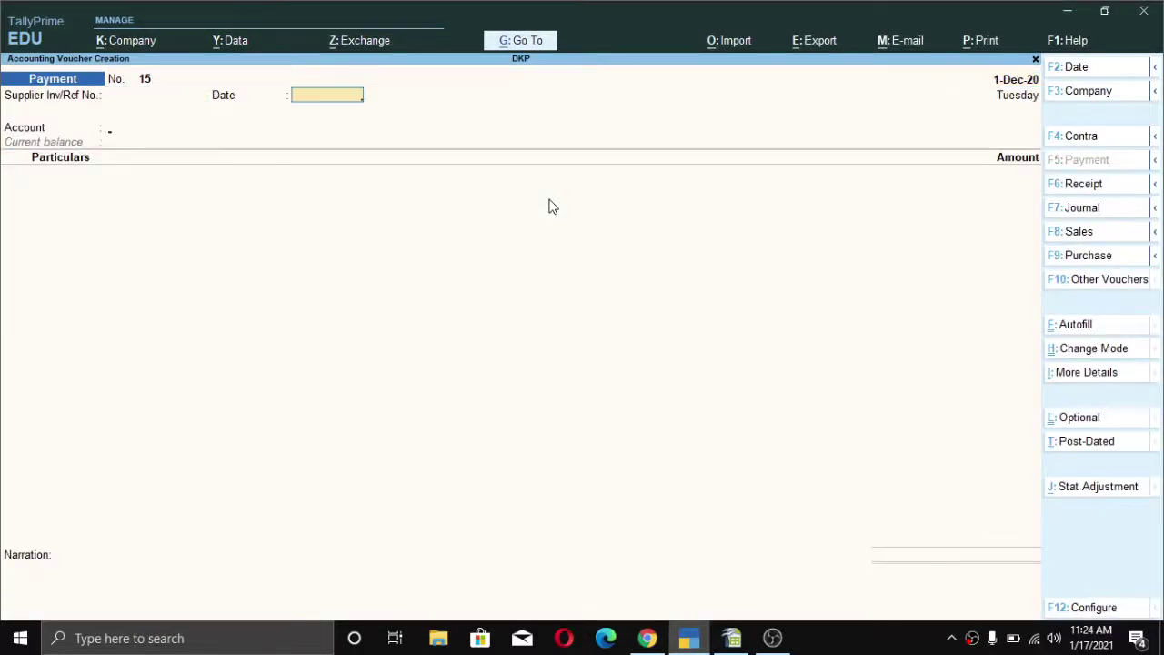
{"action": "key", "text": "Return"}
{"action": "type", "text": "S"}
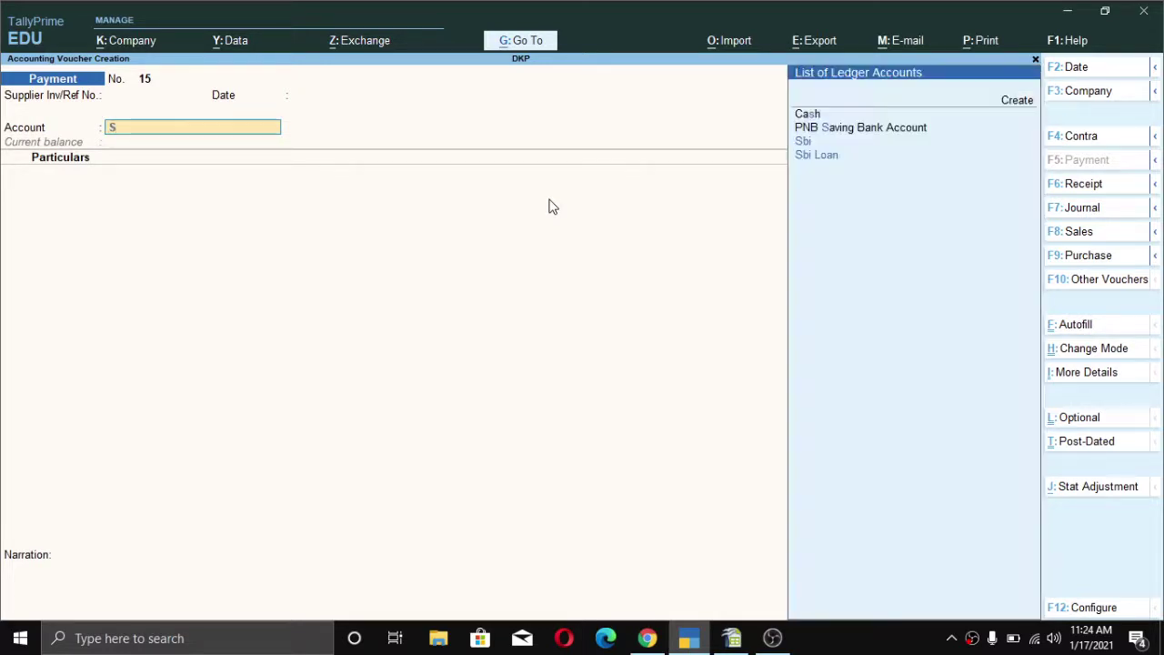
{"action": "key", "text": "Down"}
{"action": "key", "text": "Up"}
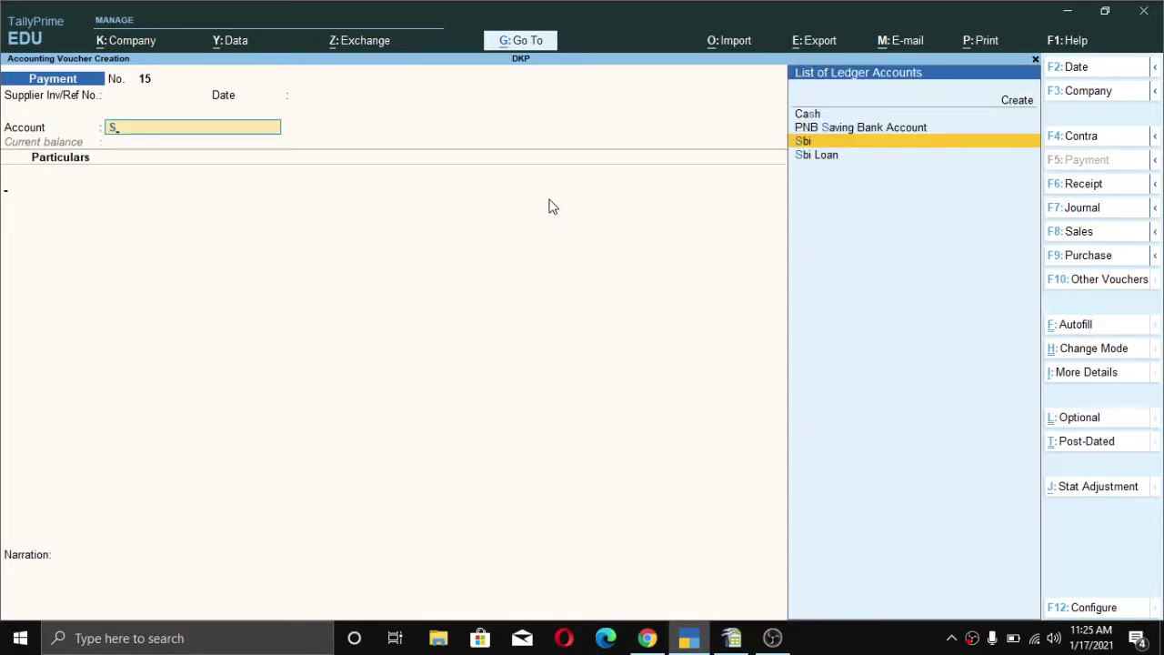
{"action": "key", "text": "Return"}
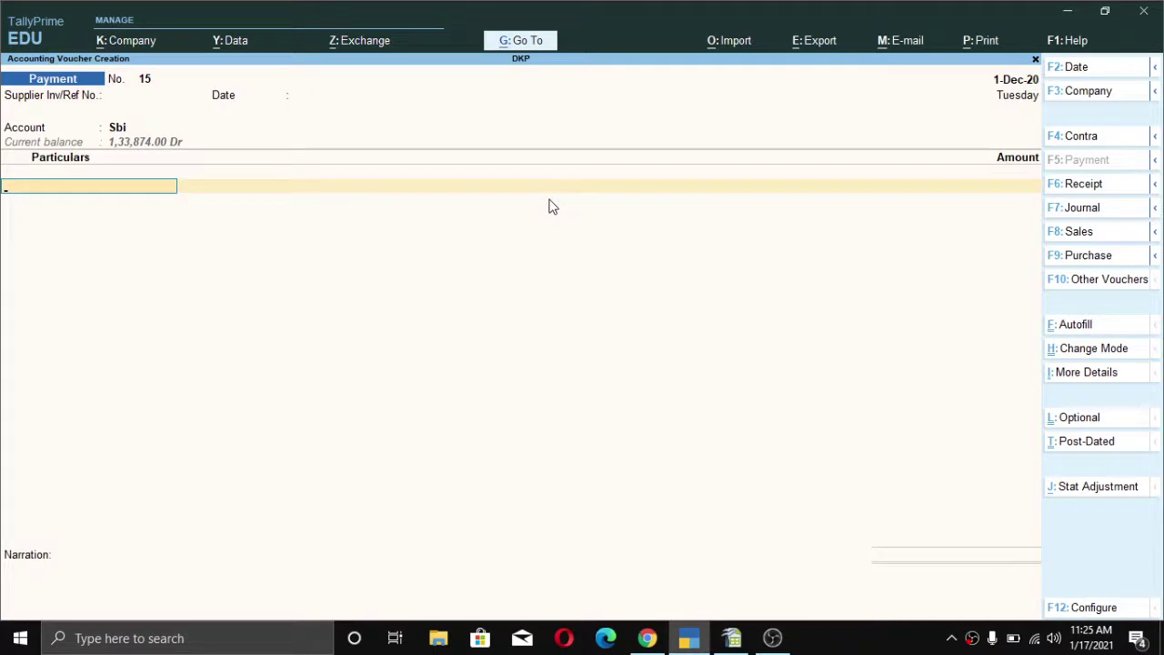
{"action": "type", "text": "Nare"}
{"action": "key", "text": "Return"}
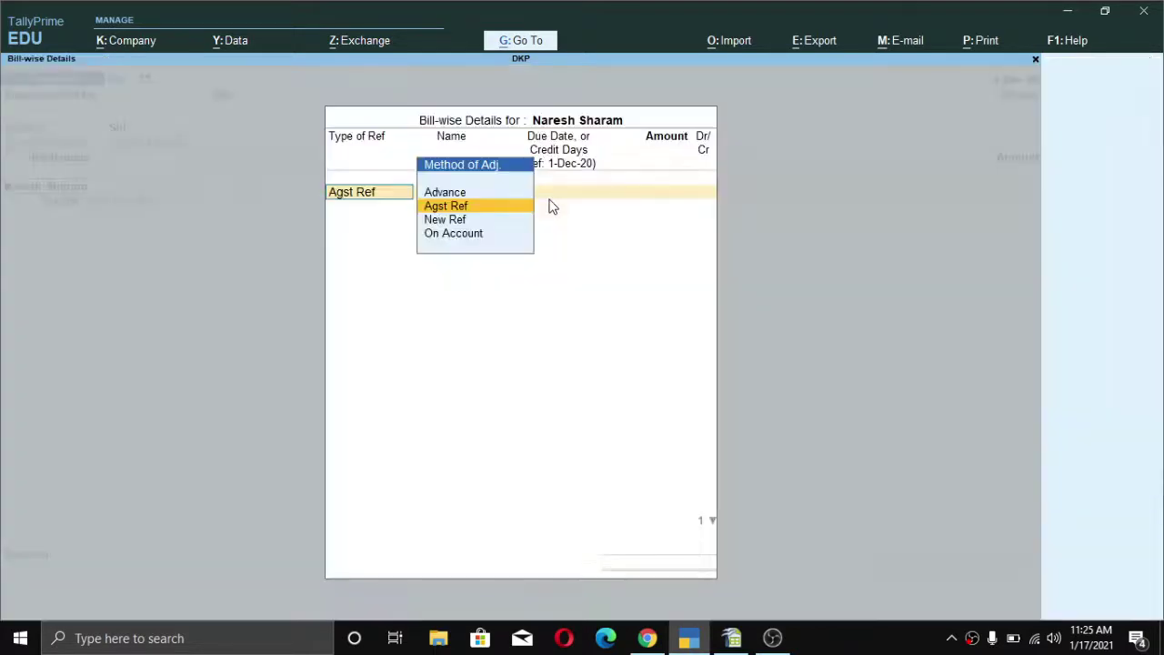
- Allocate the payment against the supplier's existing bills 5 (46,900.00) and 6
{"action": "key", "text": "Return"}
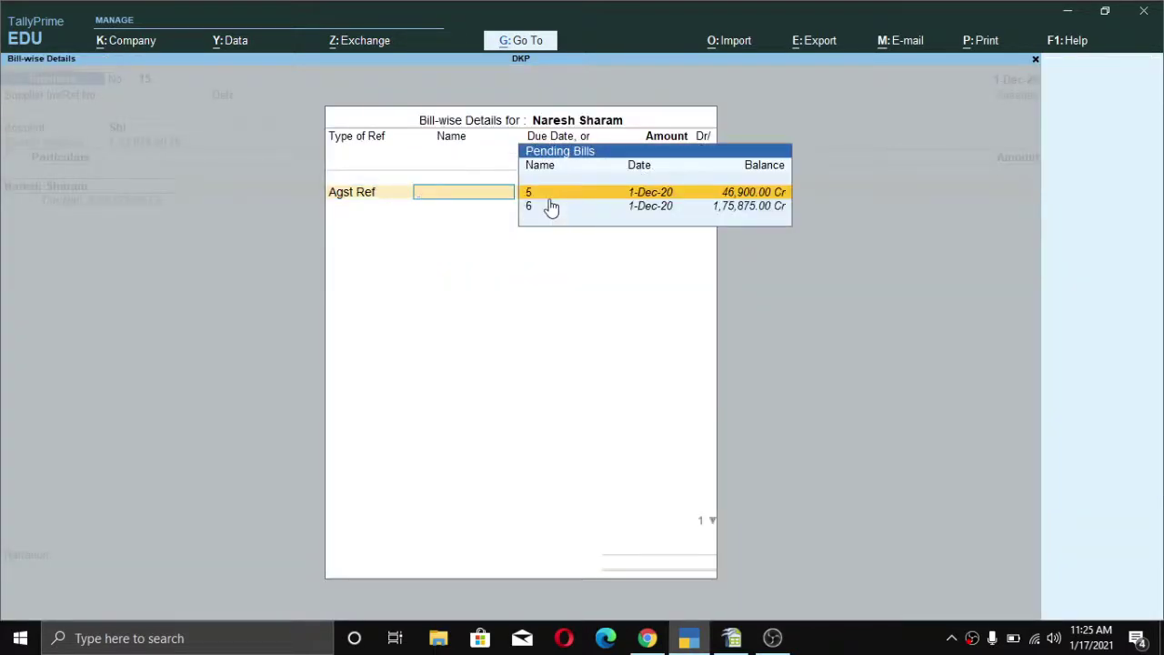
{"action": "key", "text": "Return"}
{"action": "key", "text": "Return"}
{"action": "key", "text": "Return"}
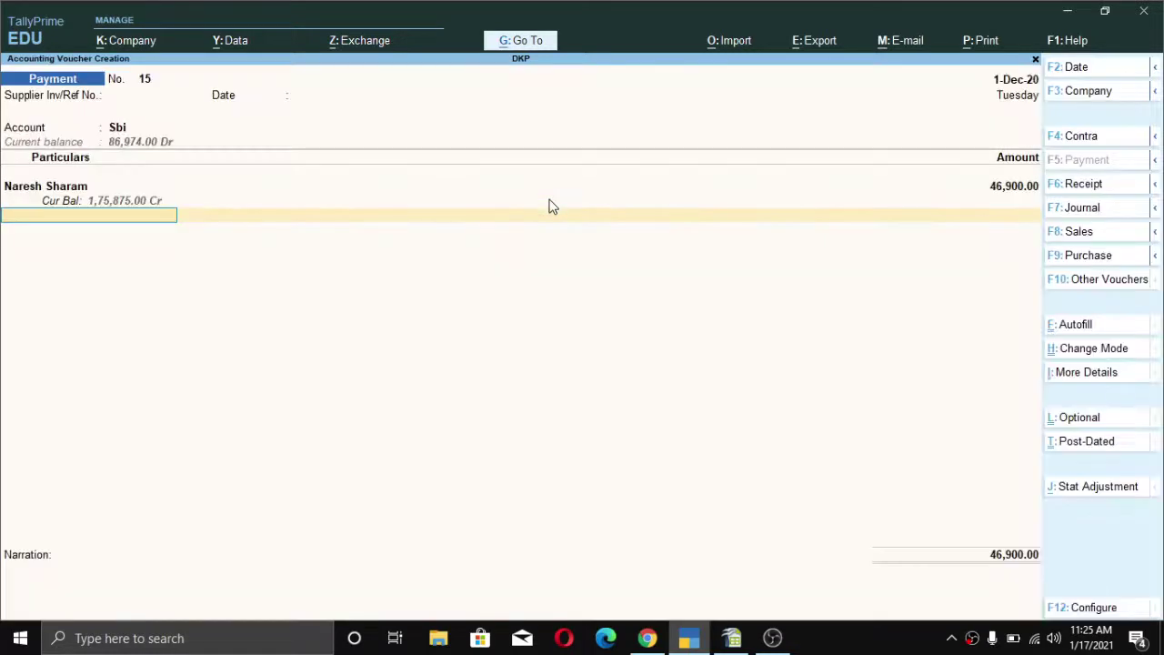
{"action": "key", "text": "Up"}
{"action": "key", "text": "Return"}
{"action": "key", "text": "Return"}
{"action": "key", "text": "Return"}
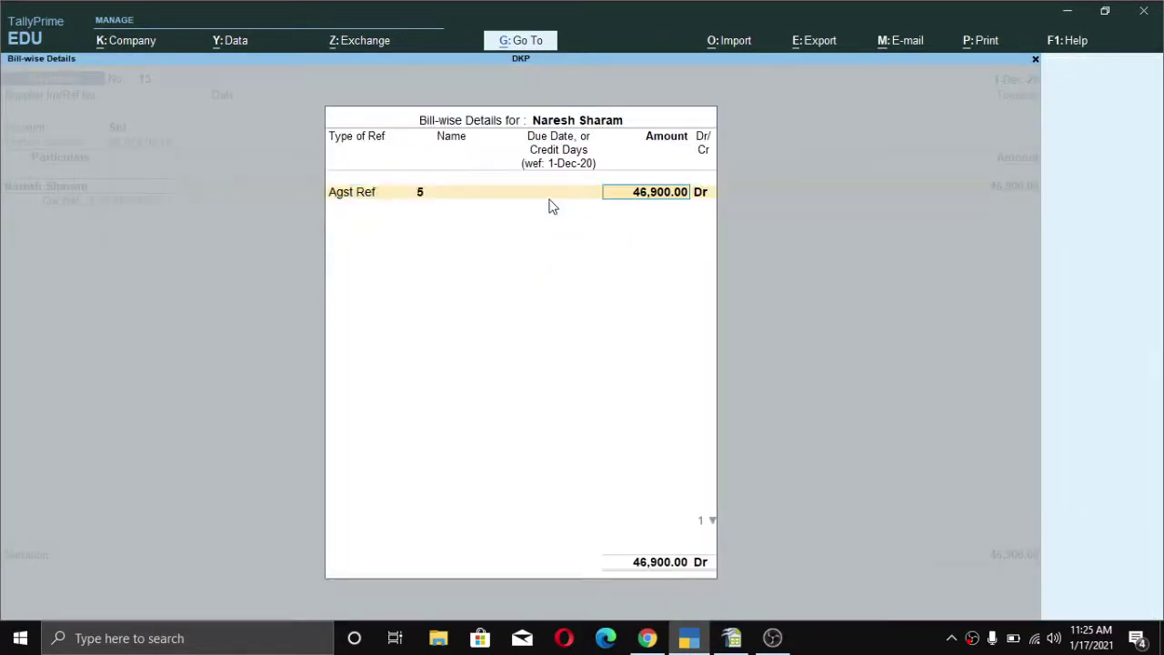
{"action": "key", "text": "Return"}
{"action": "key", "text": "Return"}
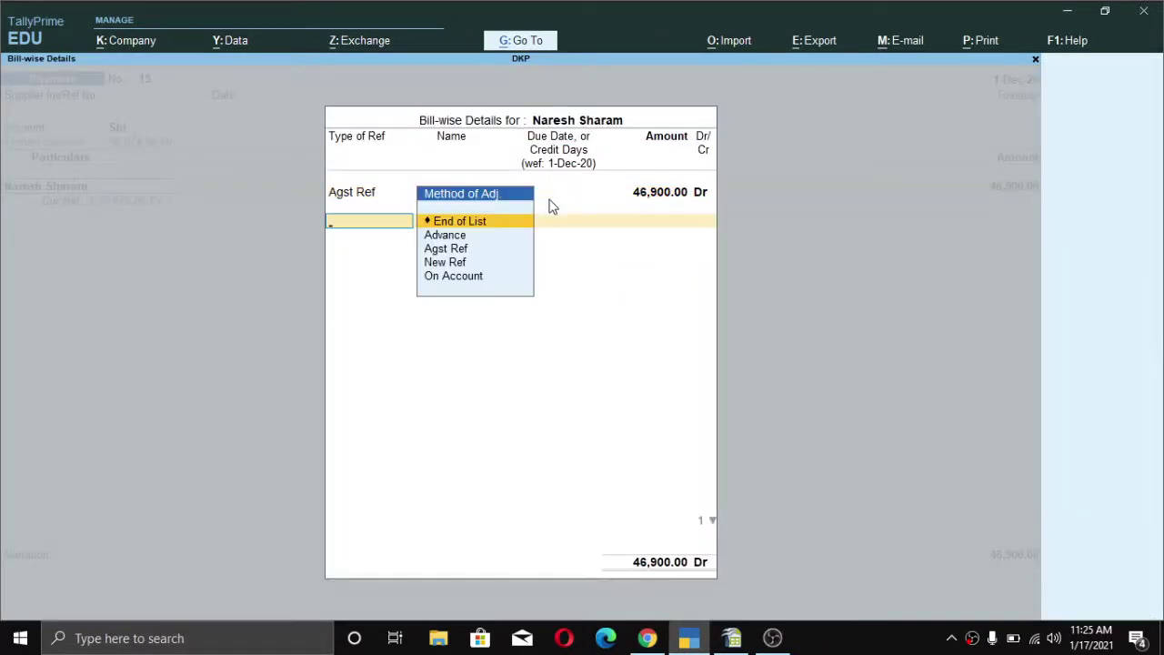
{"action": "key", "text": "Down"}
{"action": "key", "text": "Down"}
{"action": "key", "text": "Return"}
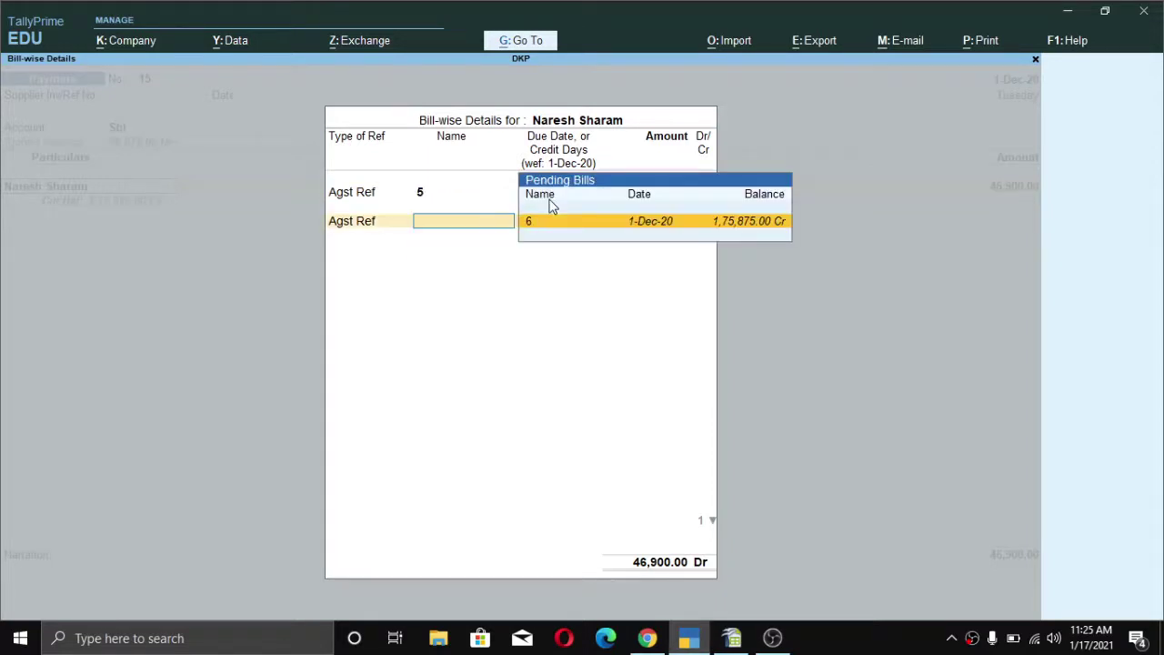
{"action": "key", "text": "Return"}
{"action": "key", "text": "Return"}
{"action": "key", "text": "Return"}
{"action": "key", "text": "Return"}
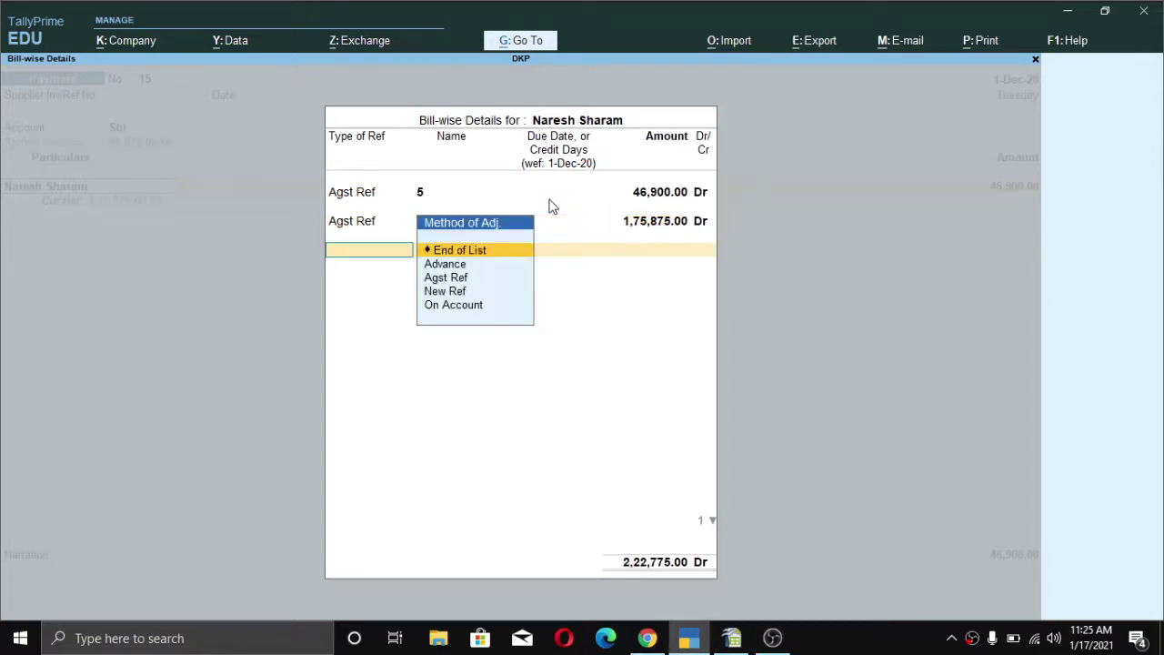
{"action": "key", "text": "Return"}
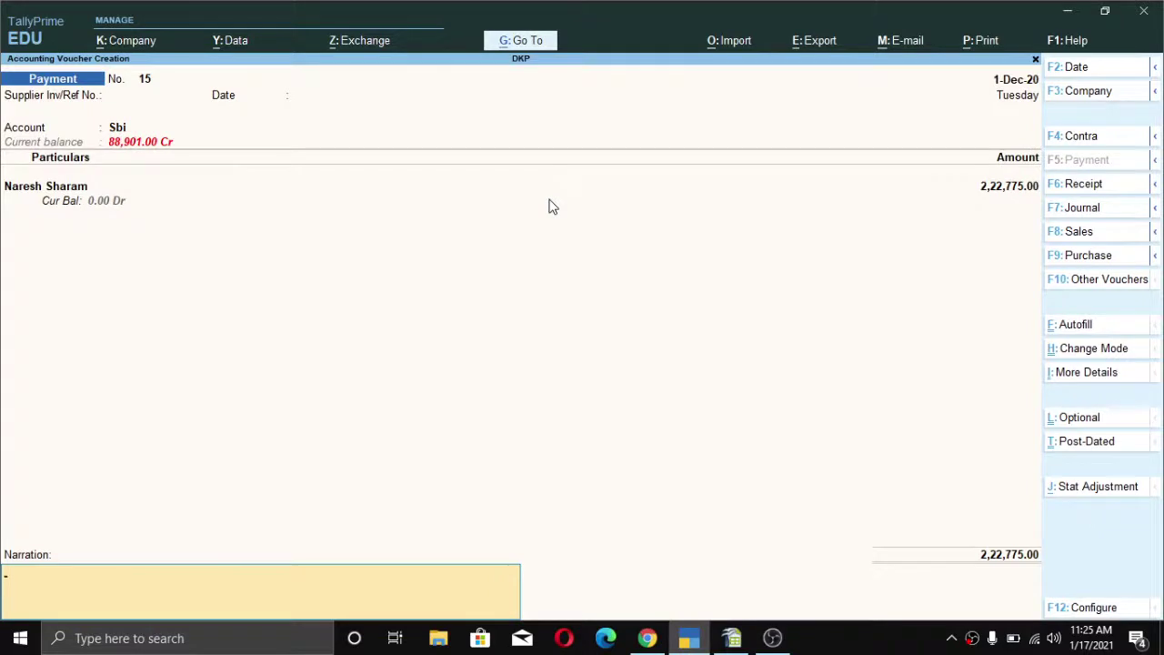
- Preview the 2,22,775.00 cheque, enter instrument number 545555, and save voucher 15
{"action": "key", "text": "Return"}
{"action": "key", "text": "Return"}
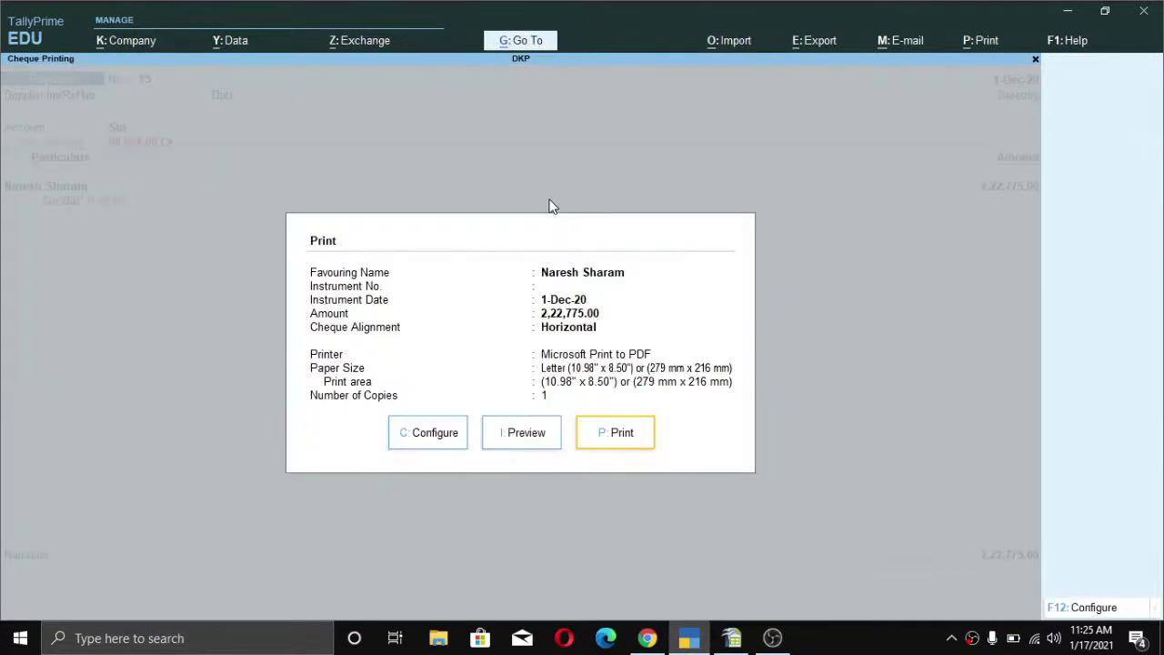
{"action": "key", "text": "Left"}
{"action": "key", "text": "Return"}
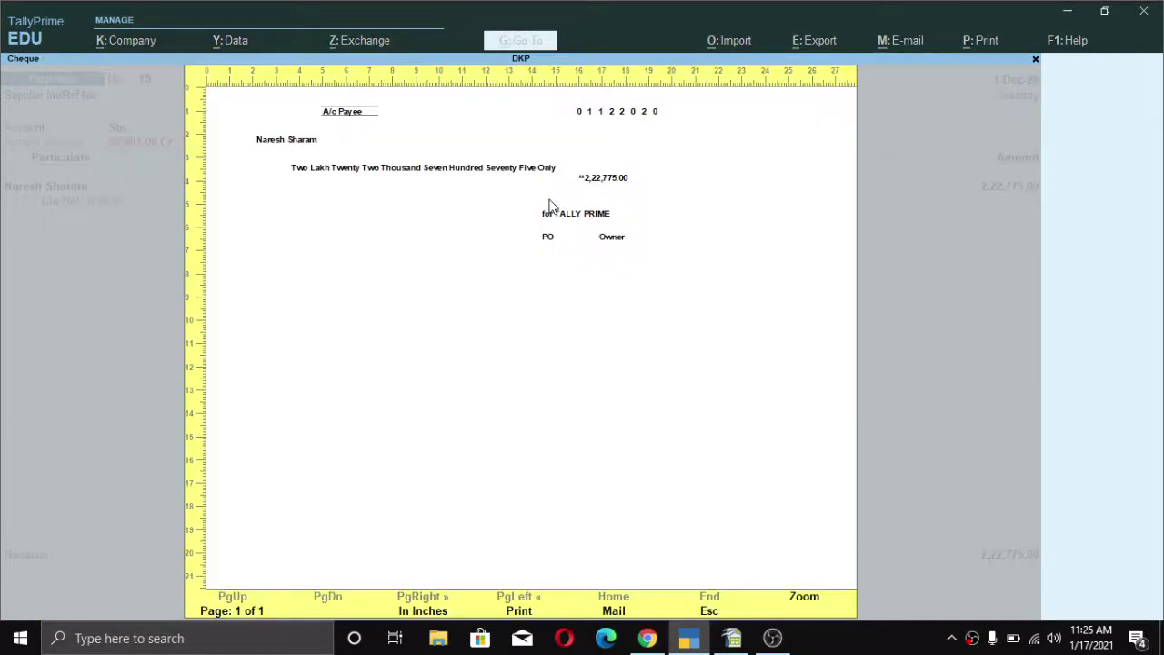
{"action": "key", "text": "Escape"}
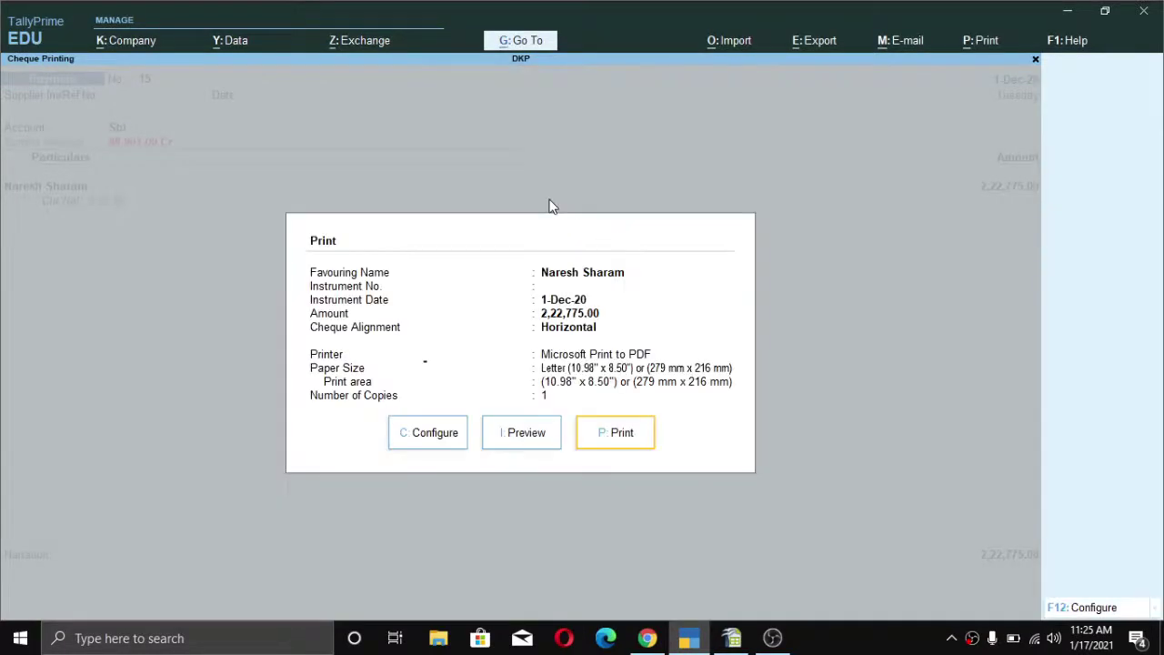
{"action": "key", "text": "Return"}
{"action": "key", "text": "Return"}
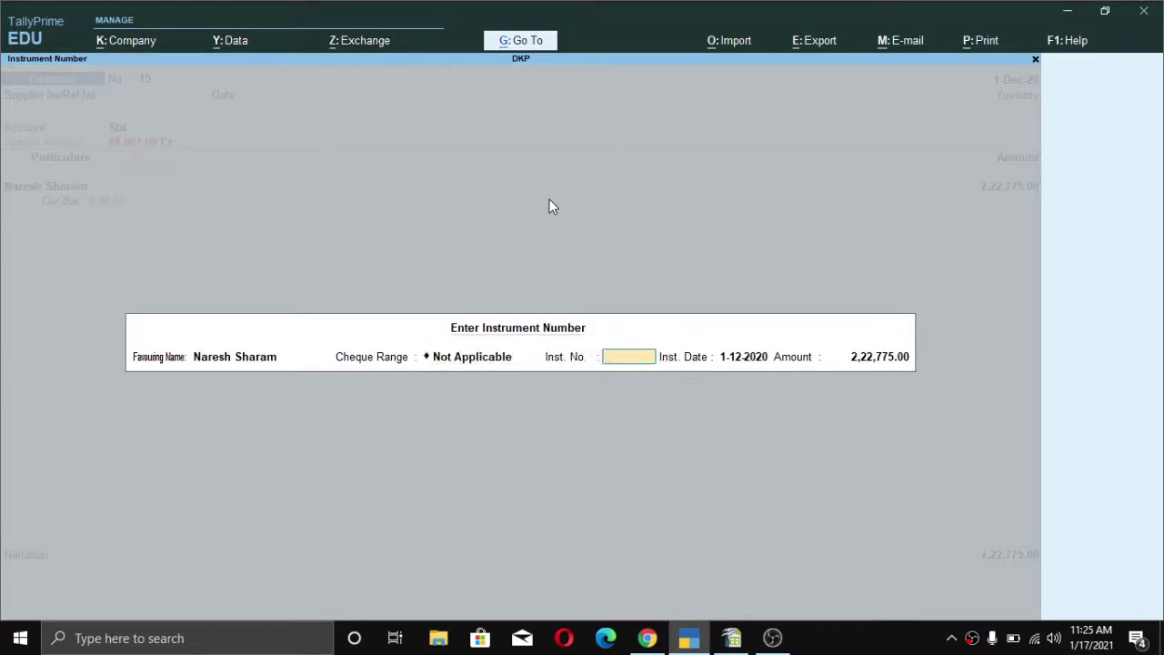
{"action": "type", "text": "545555"}
{"action": "key", "text": "ctrl+a"}
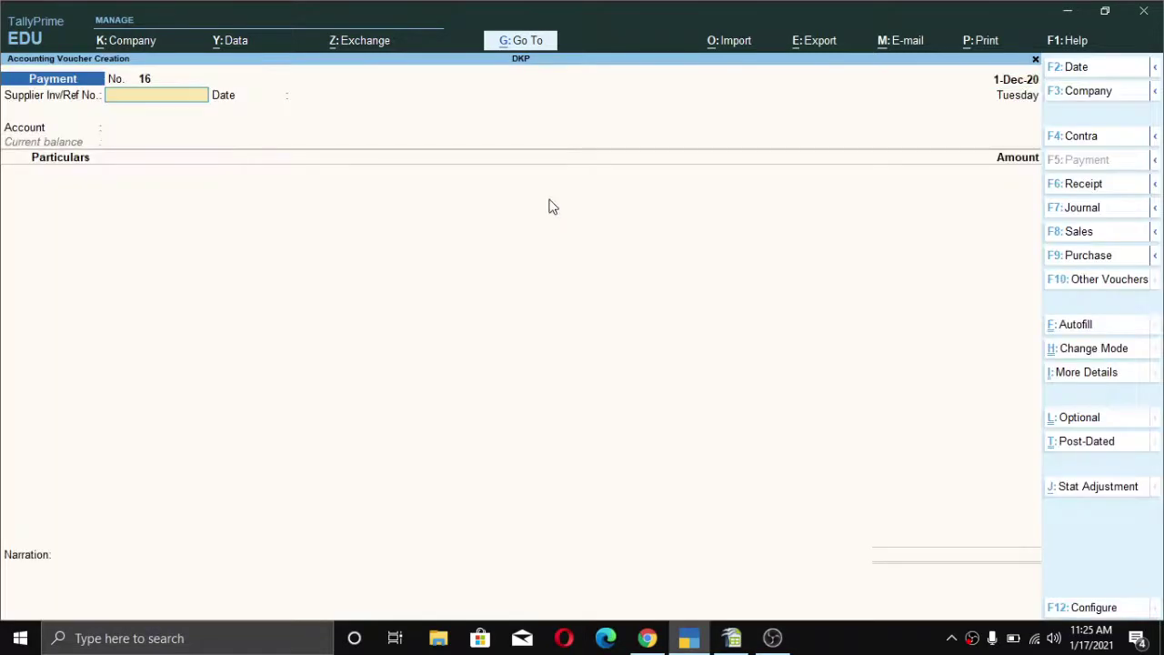
- Review the detailed Balance Sheet's Duties & Taxes group, then play the subscribe intro video
{"action": "key", "text": "Escape"}
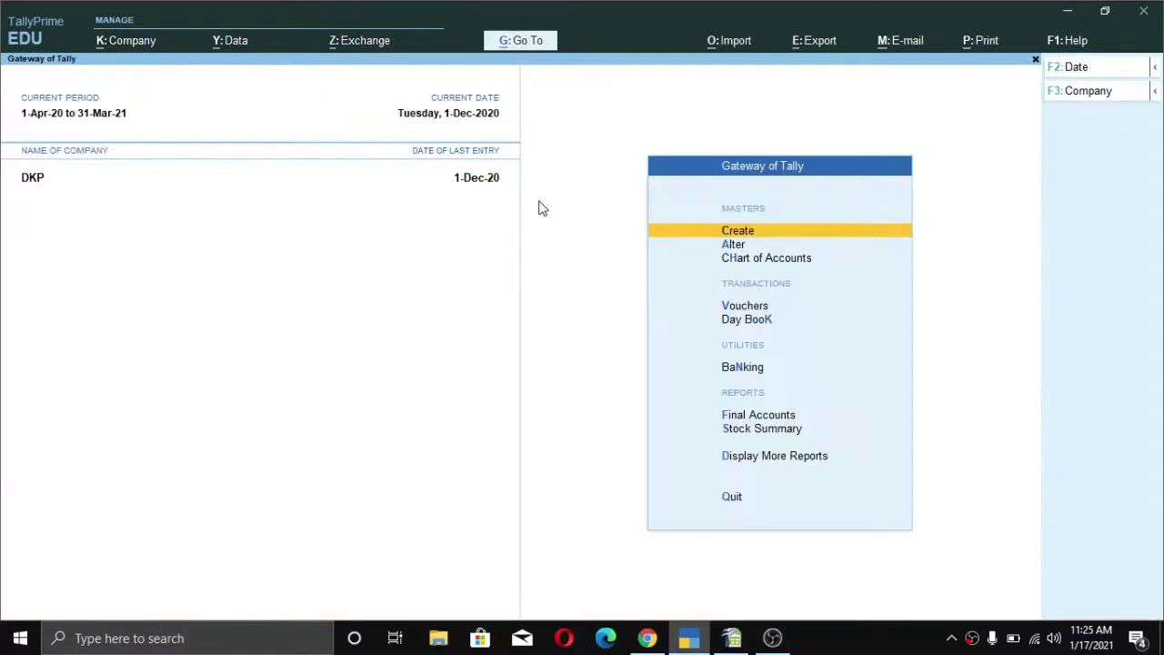
{"action": "key", "text": "f"}
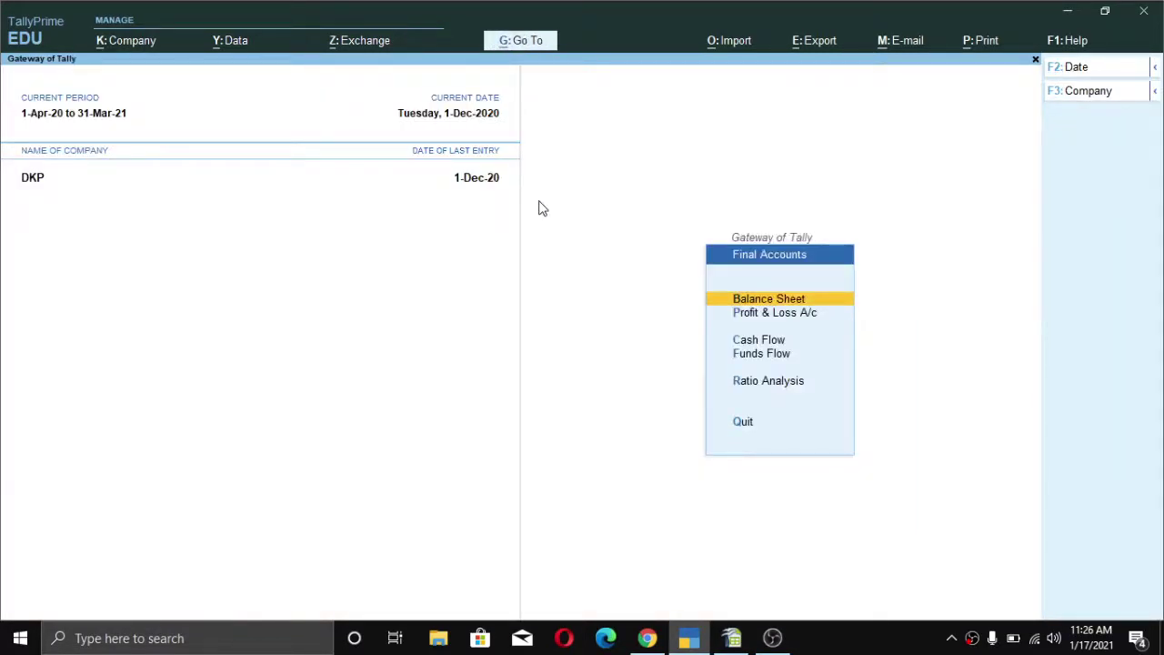
{"action": "key", "text": "Return"}
{"action": "key", "text": "alt+F5"}
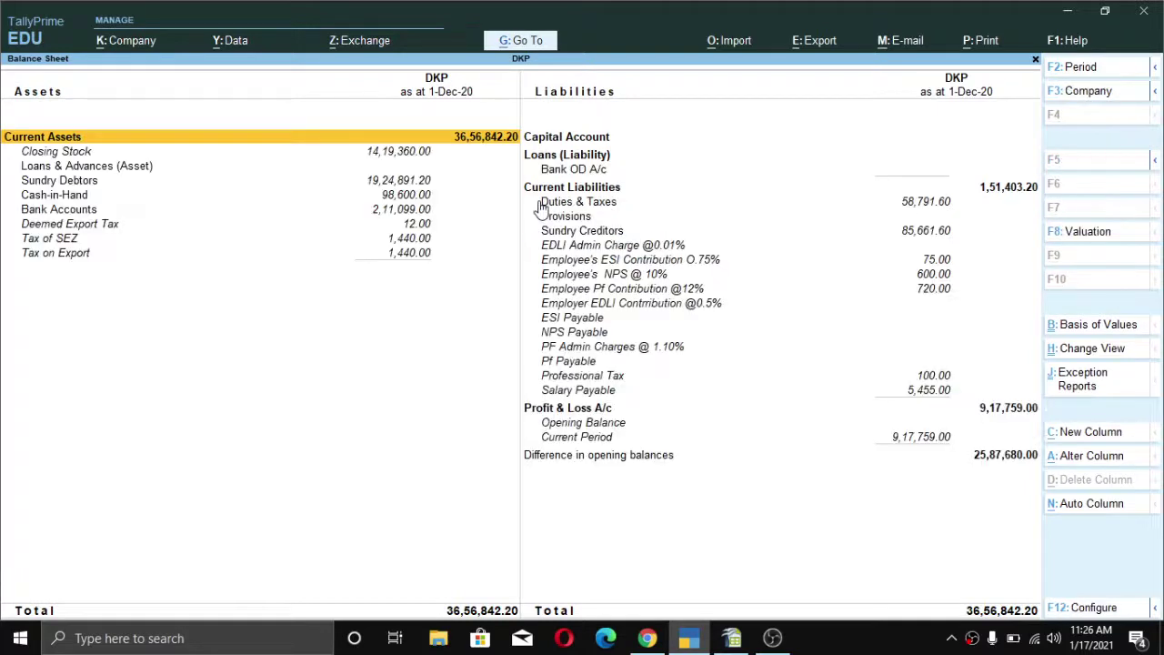
{"action": "key", "text": "Right"}
{"action": "key", "text": "Down"}
{"action": "key", "text": "Down"}
{"action": "key", "text": "Down"}
{"action": "key", "text": "Down"}
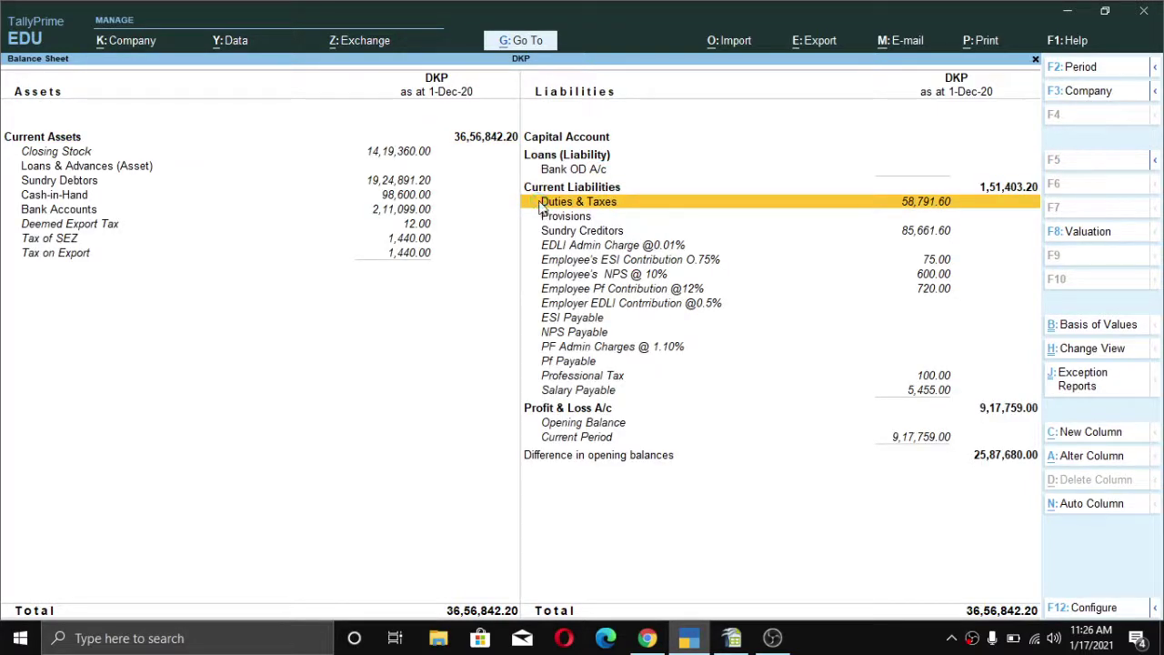
{"action": "key", "text": "Return"}
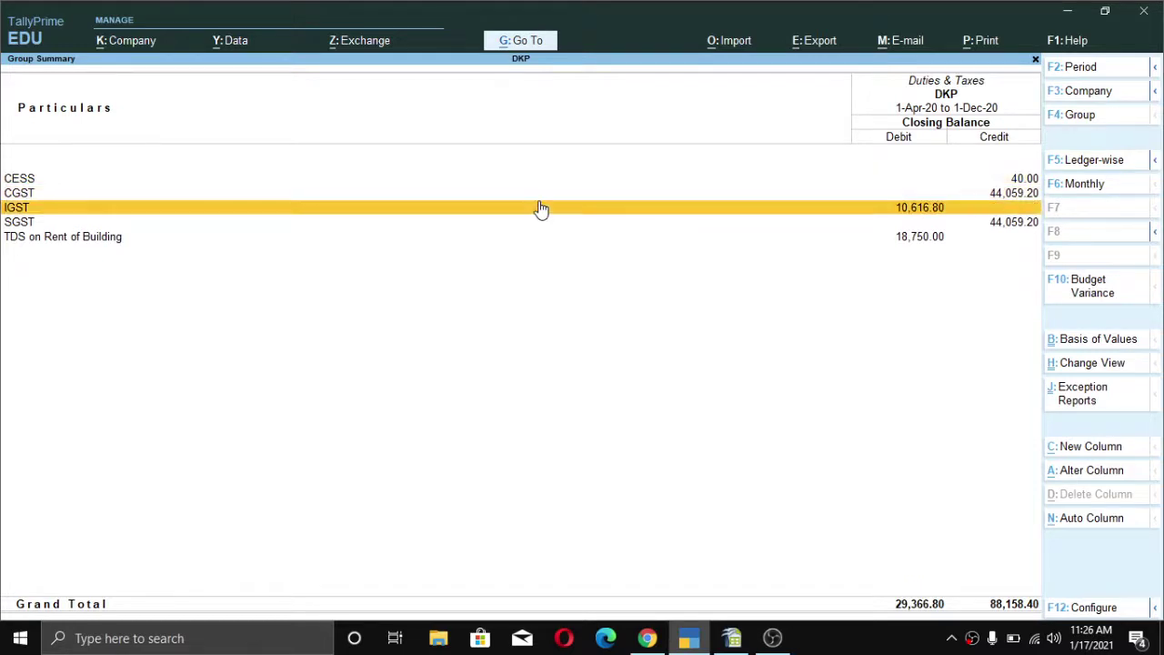
{"action": "key", "text": "Escape"}
{"action": "key", "text": "Escape"}
{"action": "key", "text": "Escape"}
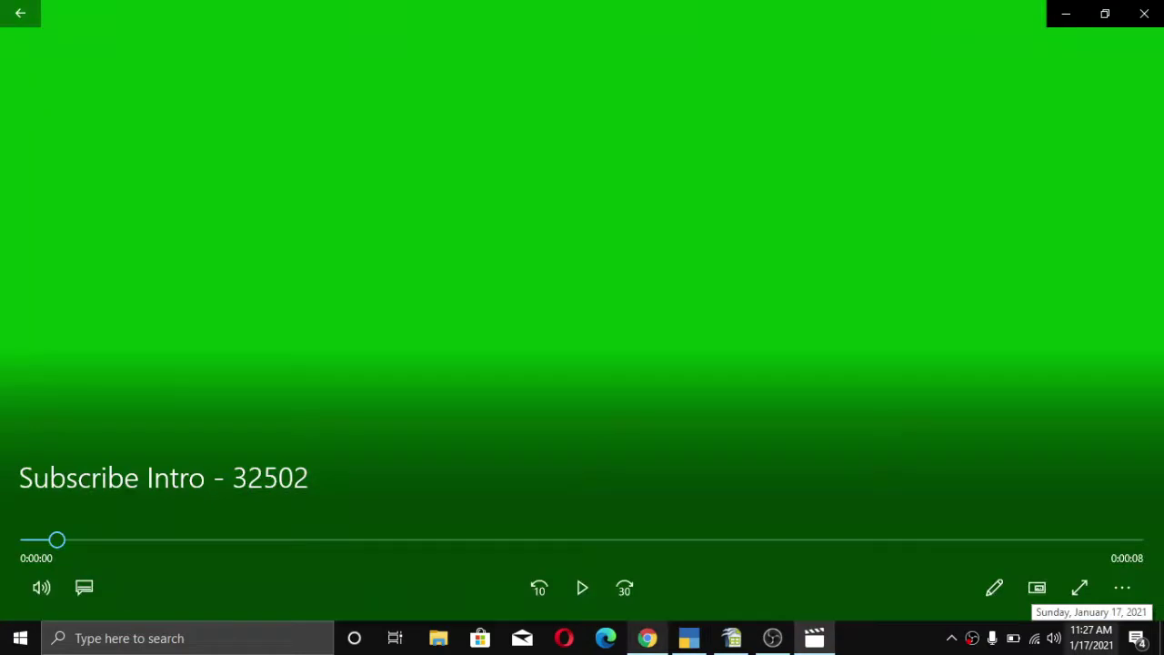
{"action": "left_click", "coordinate": [566, 591]}
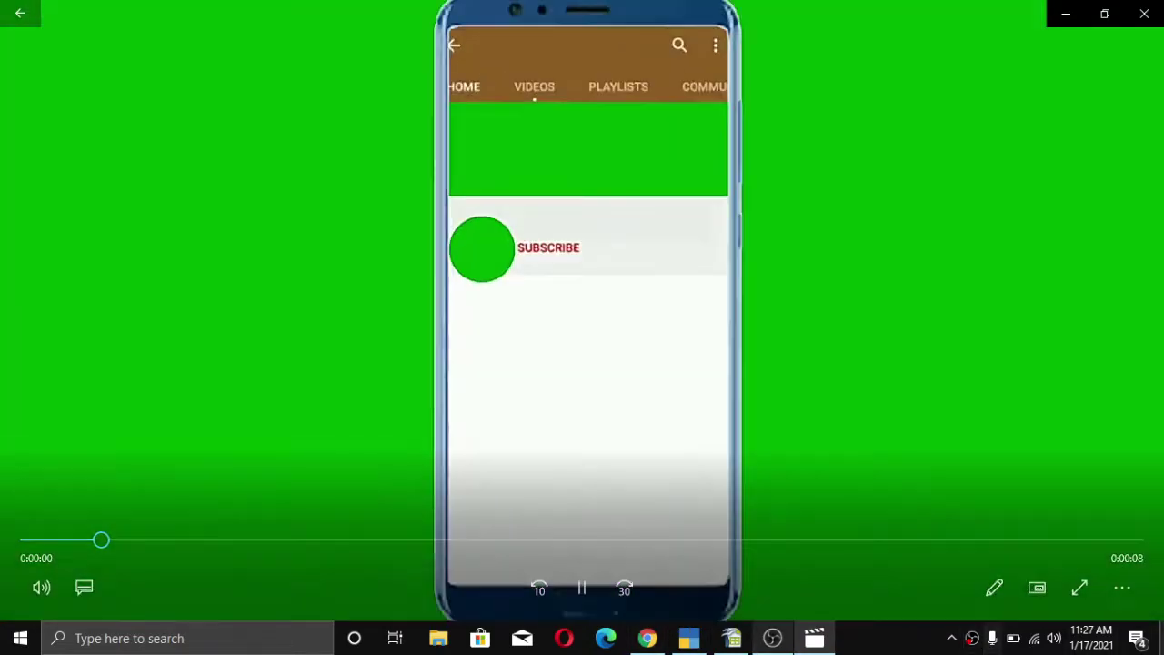